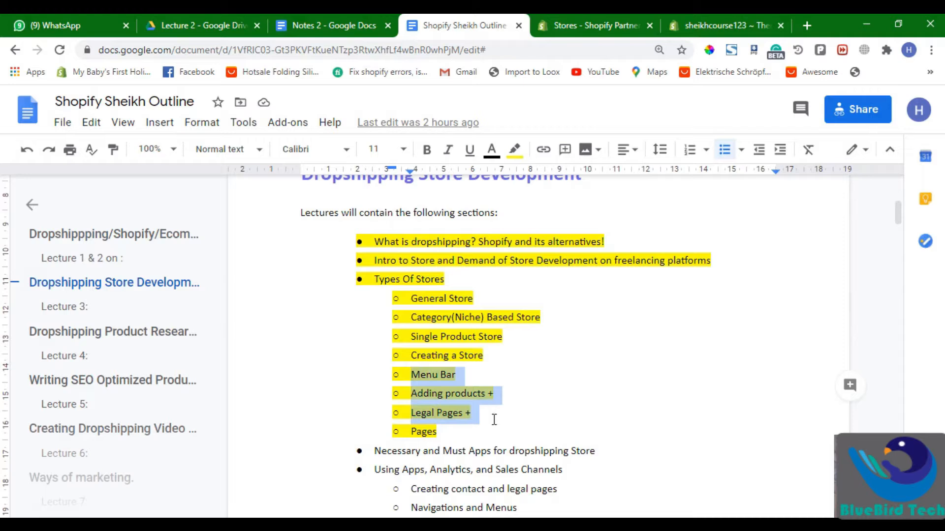
Review the remaining topics in the outline's Dropshipping Store Development section, through Creating a Single Product Store
{"action": "scroll", "coordinate": [500, 432], "scroll_direction": "down", "scroll_amount": 3}
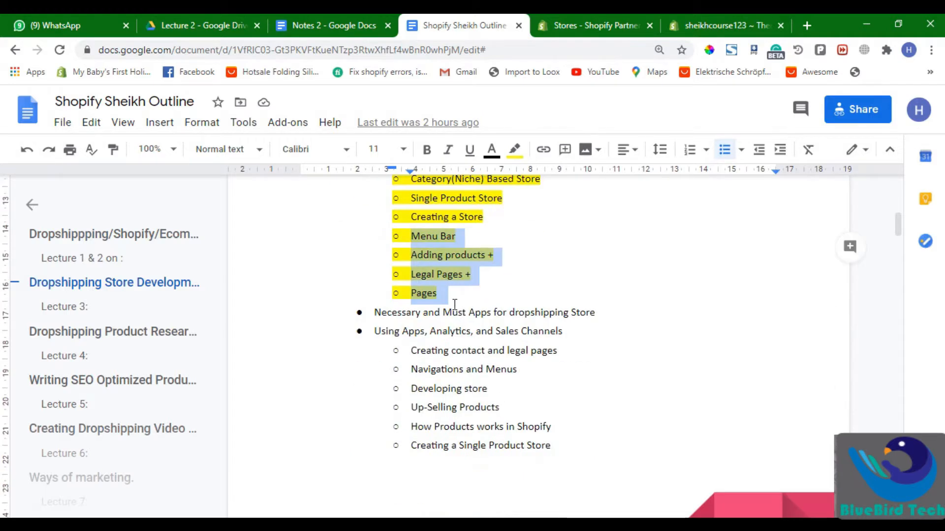
{"action": "left_click_drag", "start_coordinate": [372, 319], "coordinate": [428, 321]}
{"action": "double_click", "coordinate": [518, 337]}
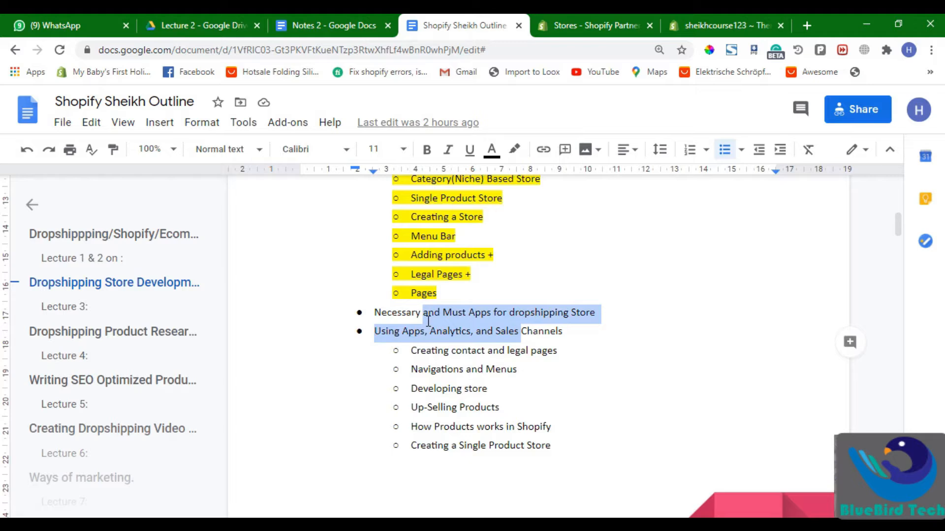
{"action": "triple_click", "coordinate": [449, 340]}
{"action": "triple_click", "coordinate": [454, 352]}
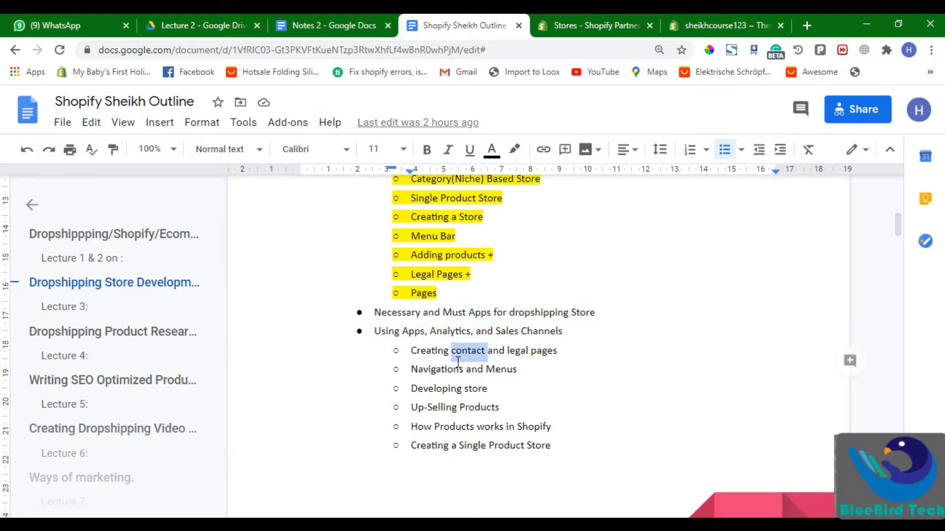
{"action": "triple_click", "coordinate": [449, 386]}
{"action": "key", "text": "BackSpace"}
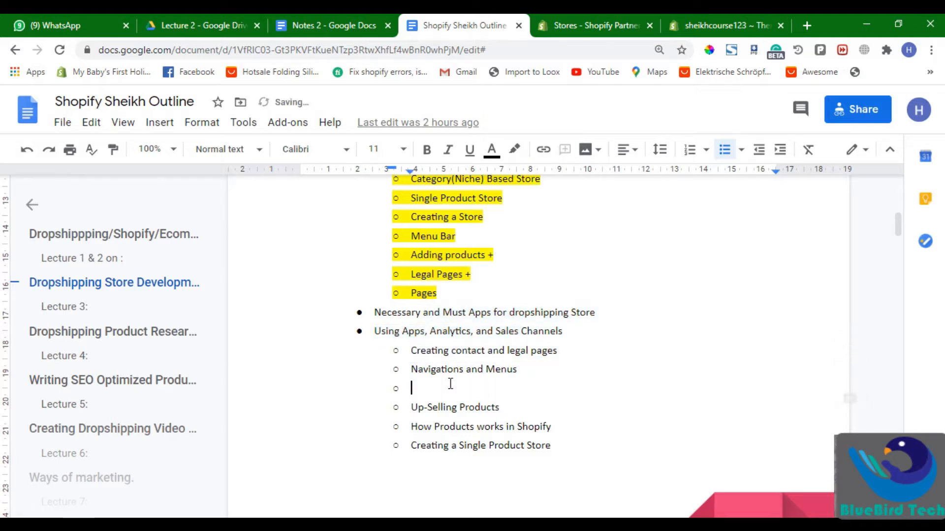
{"action": "key", "text": "ctrl+z"}
{"action": "left_click", "coordinate": [556, 446]}
{"action": "triple_click", "coordinate": [556, 447]}
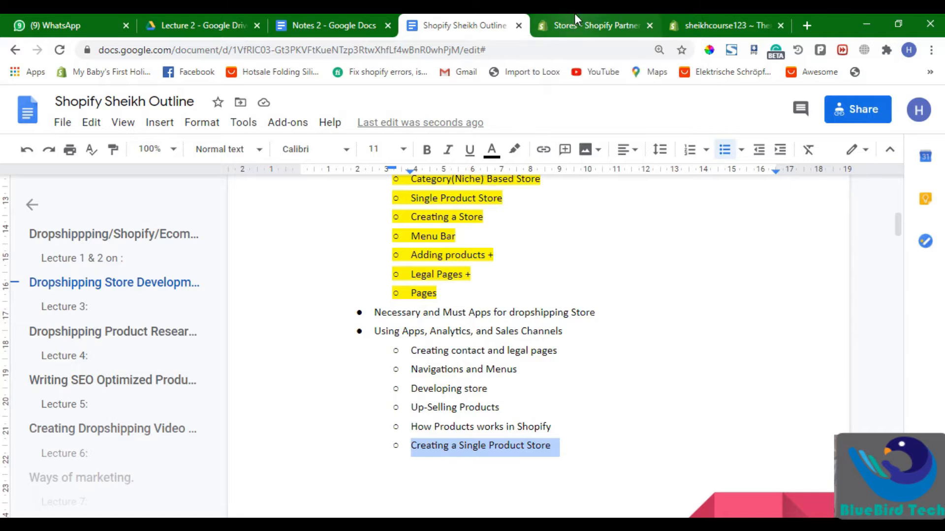
Switch to Shopify Partners and log in to the sheikhcourse123 development store
{"action": "left_click", "coordinate": [576, 14]}
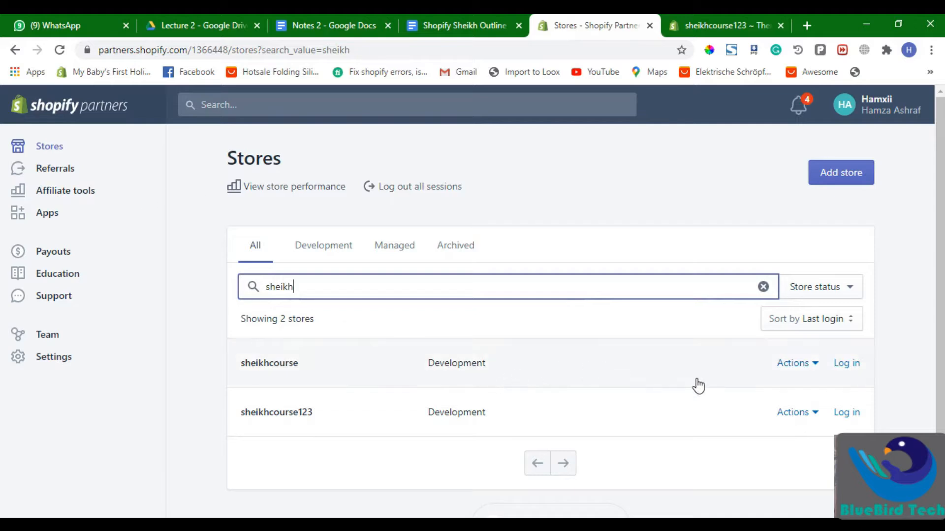
{"action": "left_click", "coordinate": [845, 414]}
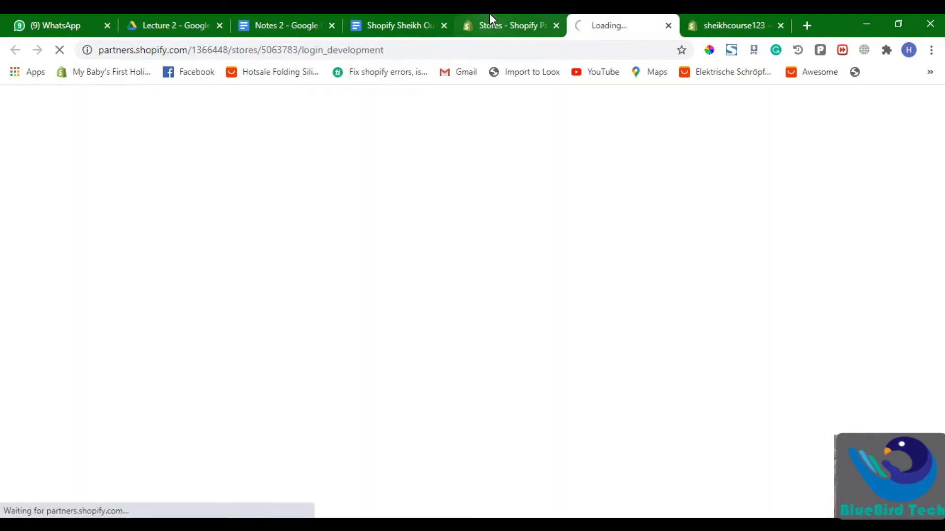
{"action": "left_click", "coordinate": [706, 18]}
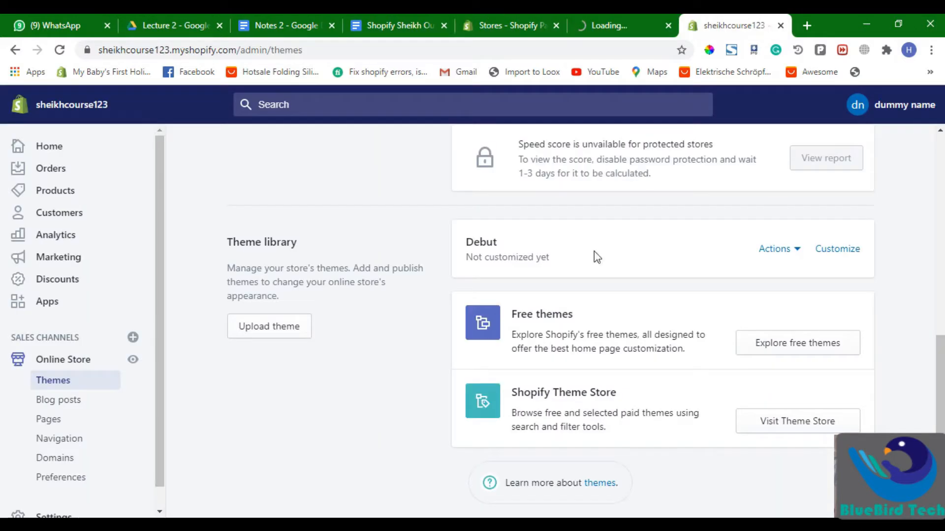
Close the Shopify Partners stores page and rearrange the open pages so the store's themes page precedes its admin home
{"action": "left_click", "coordinate": [621, 18]}
{"action": "left_click_drag", "start_coordinate": [540, 14], "coordinate": [526, 15]}
{"action": "left_click", "coordinate": [648, 16]}
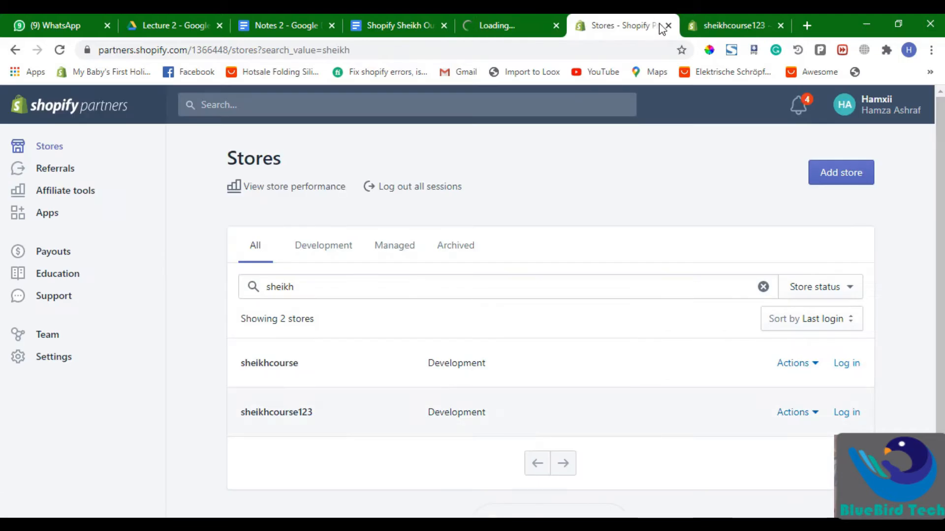
{"action": "left_click", "coordinate": [668, 26]}
{"action": "left_click", "coordinate": [615, 22]}
{"action": "left_click", "coordinate": [663, 20]}
{"action": "left_click_drag", "start_coordinate": [663, 20], "coordinate": [571, 20]}
{"action": "scroll", "coordinate": [422, 226], "scroll_direction": "up", "scroll_amount": 2}
{"action": "left_click", "coordinate": [492, 25]}
{"action": "left_click", "coordinate": [640, 21]}
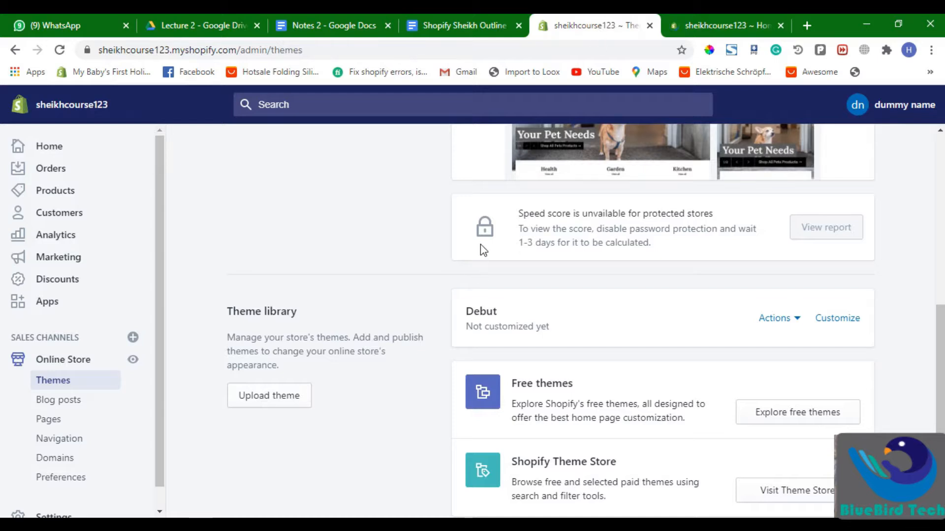
Open the theme editor for the store's current Venture theme and place it after the admin home page
{"action": "left_click", "coordinate": [737, 15]}
{"action": "left_click", "coordinate": [610, 18]}
{"action": "left_click", "coordinate": [841, 317]}
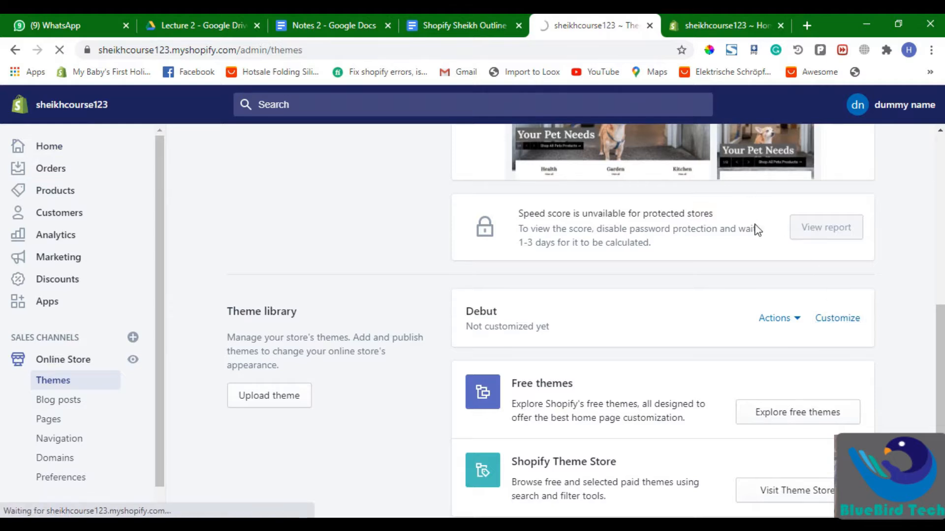
{"action": "scroll", "coordinate": [755, 270], "scroll_direction": "up", "scroll_amount": 5}
{"action": "left_click", "coordinate": [827, 246]}
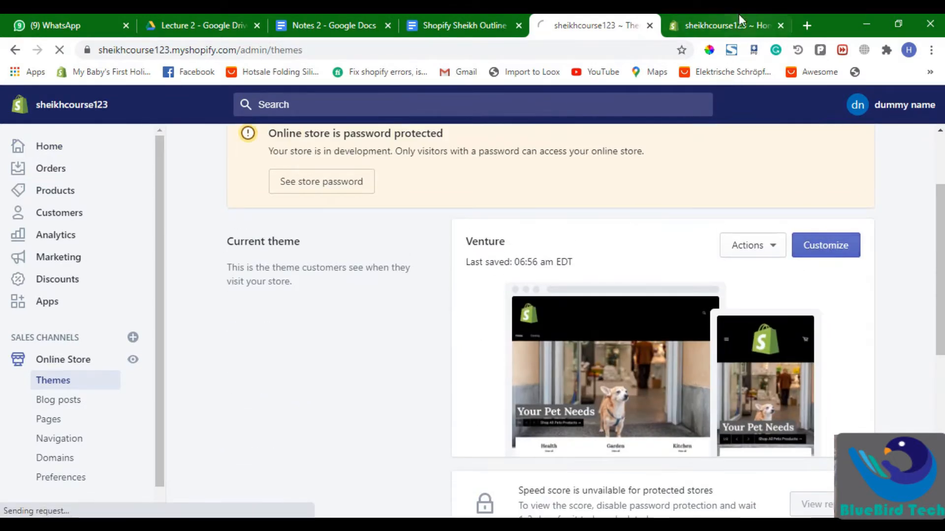
{"action": "left_click_drag", "start_coordinate": [739, 14], "coordinate": [675, 46]}
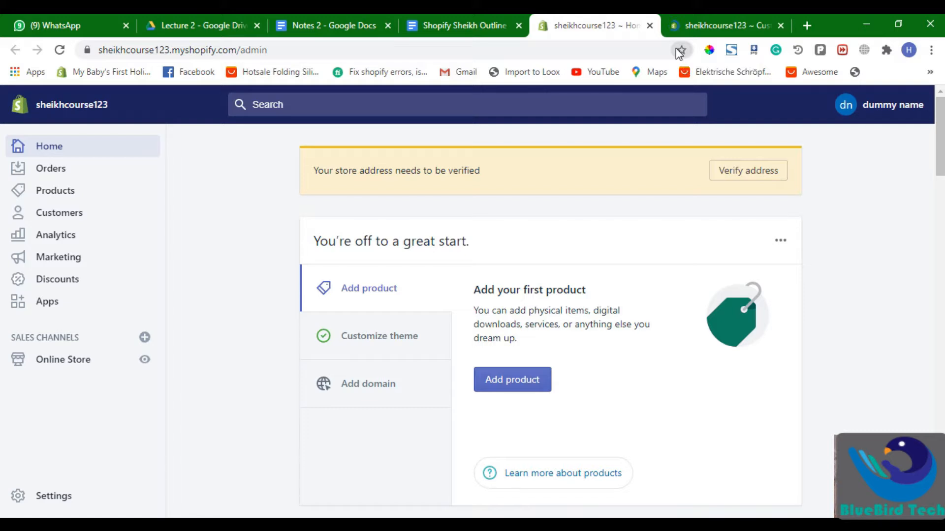
{"action": "left_click", "coordinate": [692, 15]}
{"action": "left_click", "coordinate": [588, 14]}
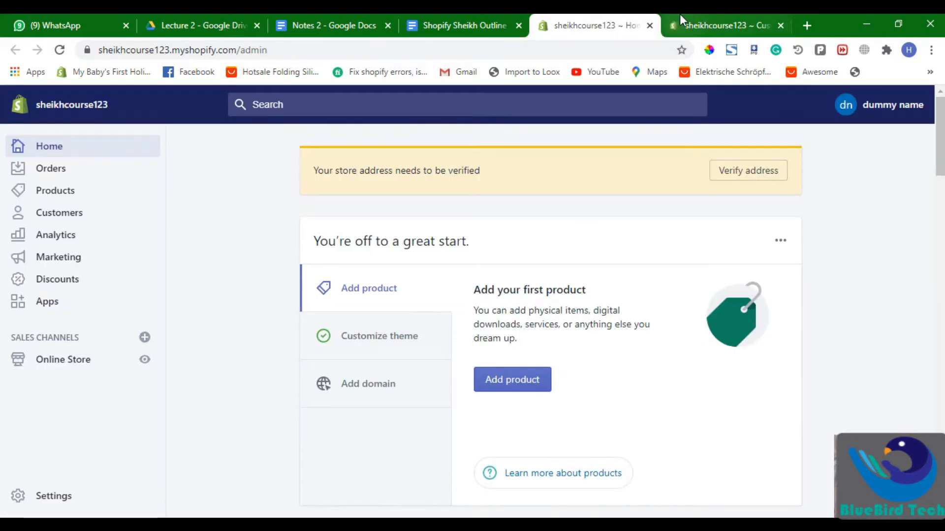
{"action": "left_click", "coordinate": [680, 14]}
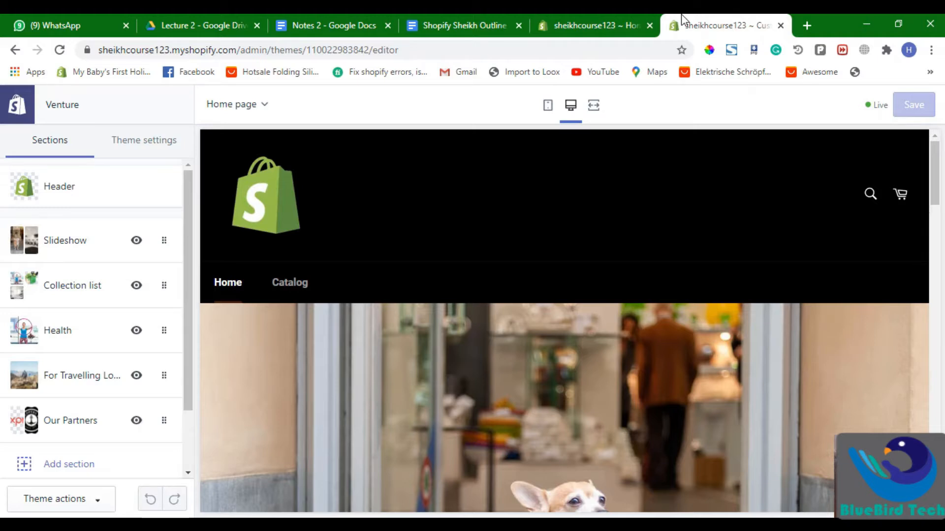
Open the Header section's settings and examine its logo and menu options
{"action": "scroll", "coordinate": [529, 424], "scroll_direction": "down", "scroll_amount": 2}
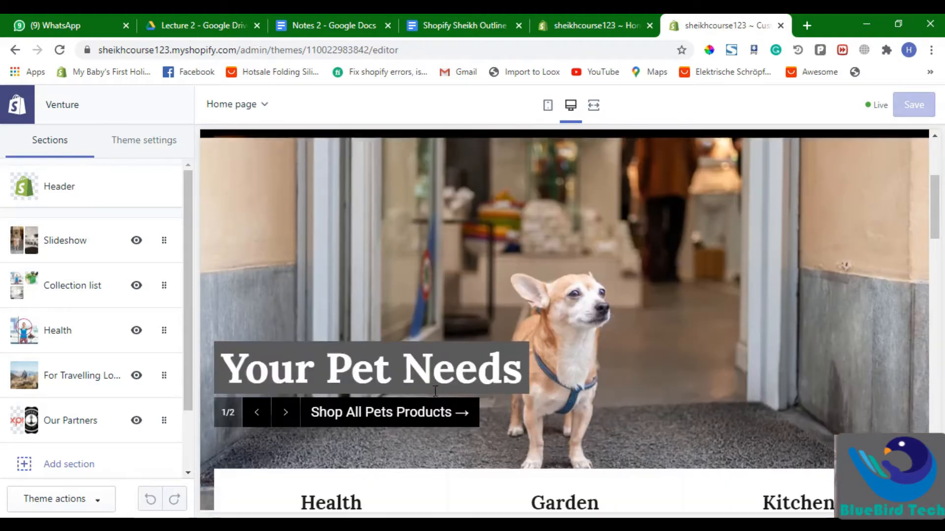
{"action": "scroll", "coordinate": [344, 325], "scroll_direction": "up", "scroll_amount": 1}
{"action": "scroll", "coordinate": [301, 284], "scroll_direction": "down", "scroll_amount": 2}
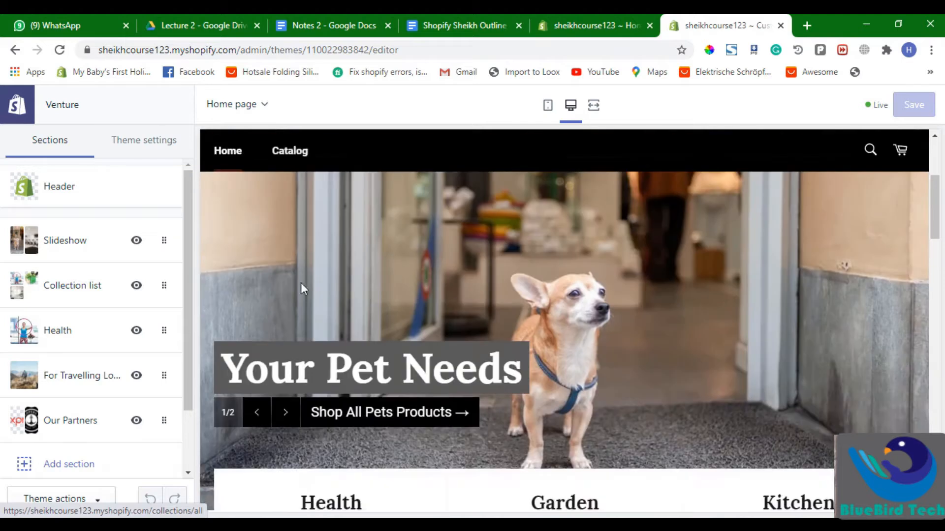
{"action": "scroll", "coordinate": [290, 246], "scroll_direction": "up", "scroll_amount": 1}
{"action": "left_click", "coordinate": [68, 197]}
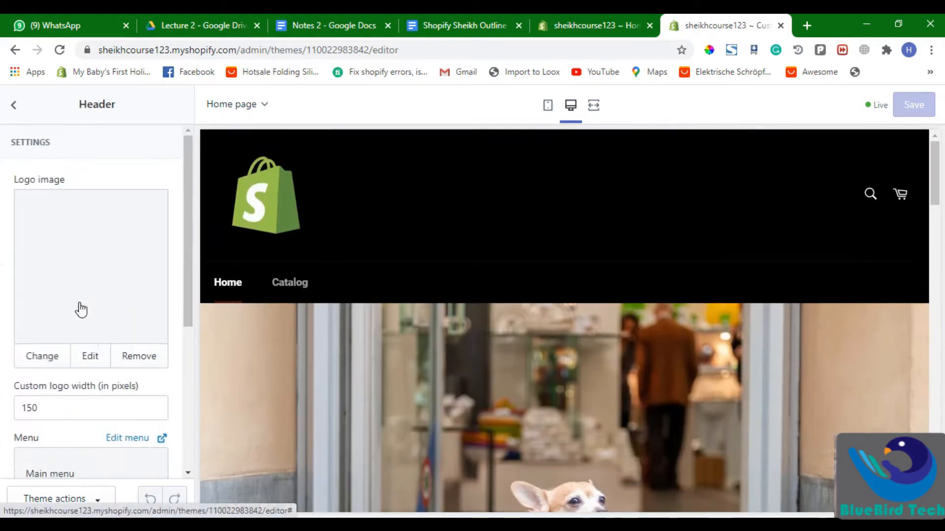
{"action": "scroll", "coordinate": [78, 308], "scroll_direction": "down", "scroll_amount": 2}
{"action": "scroll", "coordinate": [101, 331], "scroll_direction": "up", "scroll_amount": 1}
{"action": "scroll", "coordinate": [57, 361], "scroll_direction": "down", "scroll_amount": 1}
{"action": "double_click", "coordinate": [24, 370]}
{"action": "double_click", "coordinate": [41, 368]}
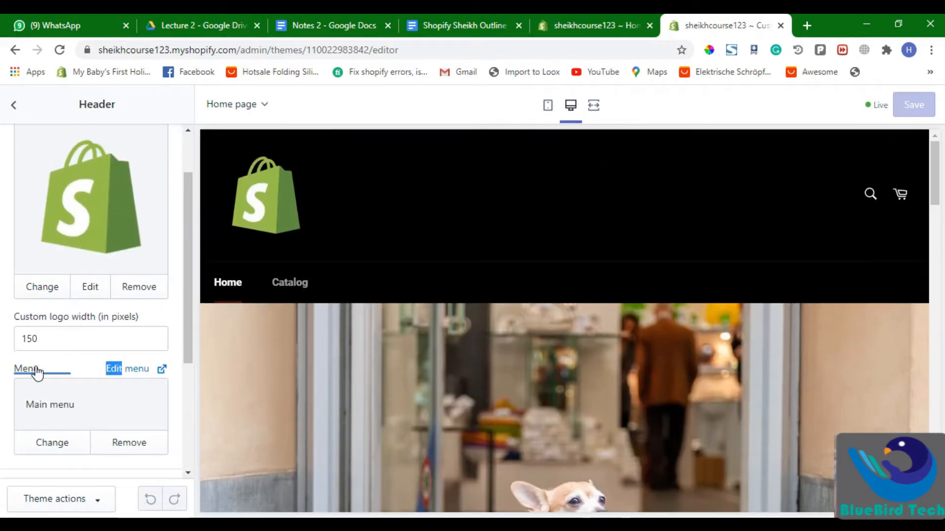
Examine the home page preview down to the Footer menu and Follow us columns
{"action": "scroll", "coordinate": [271, 310], "scroll_direction": "down", "scroll_amount": 5}
{"action": "scroll", "coordinate": [273, 319], "scroll_direction": "down", "scroll_amount": 5}
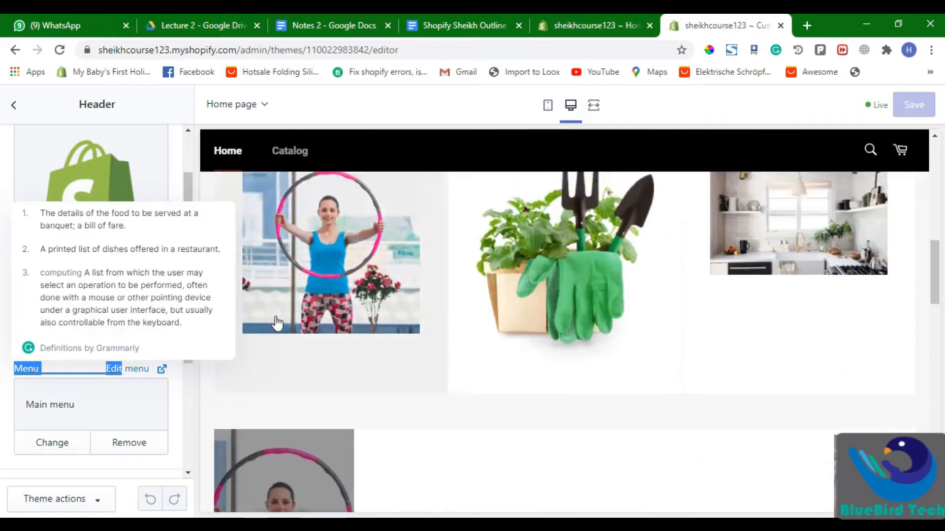
{"action": "scroll", "coordinate": [305, 290], "scroll_direction": "up", "scroll_amount": 10}
{"action": "scroll", "coordinate": [259, 282], "scroll_direction": "down", "scroll_amount": 10}
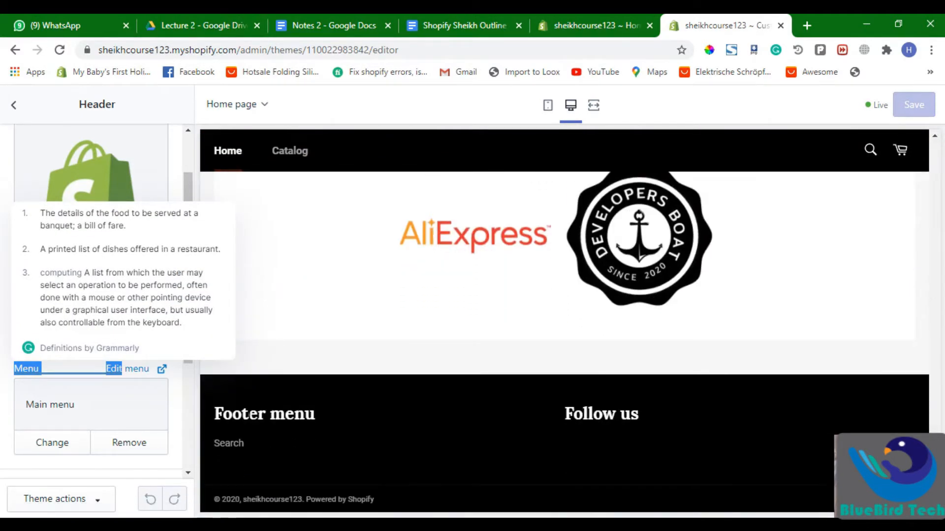
{"action": "double_click", "coordinate": [240, 414]}
{"action": "double_click", "coordinate": [599, 414]}
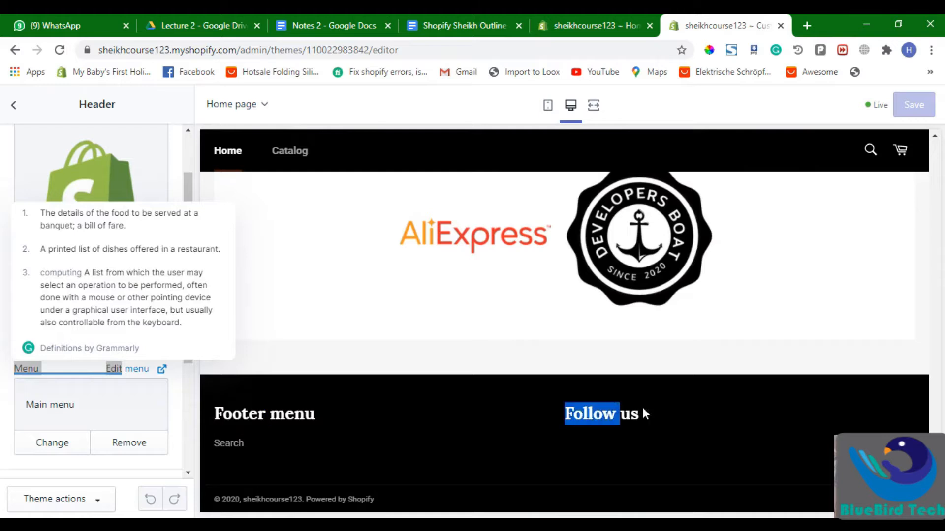
{"action": "left_click_drag", "start_coordinate": [743, 437], "coordinate": [605, 437]}
{"action": "double_click", "coordinate": [606, 438]}
{"action": "scroll", "coordinate": [10, 375], "scroll_direction": "down", "scroll_amount": 3}
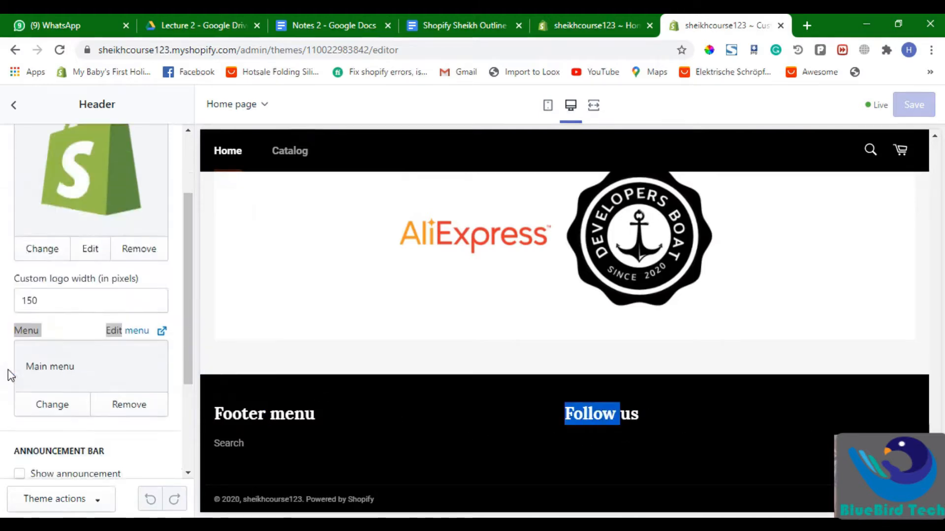
Open the Footer section's settings and add two more footer menu content blocks
{"action": "left_click", "coordinate": [15, 105]}
{"action": "scroll", "coordinate": [45, 354], "scroll_direction": "down", "scroll_amount": 2}
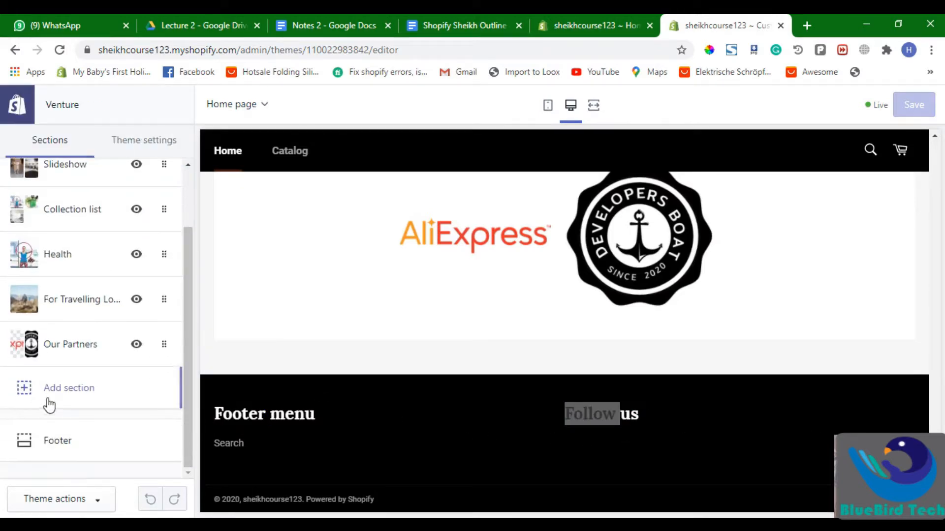
{"action": "left_click", "coordinate": [63, 441]}
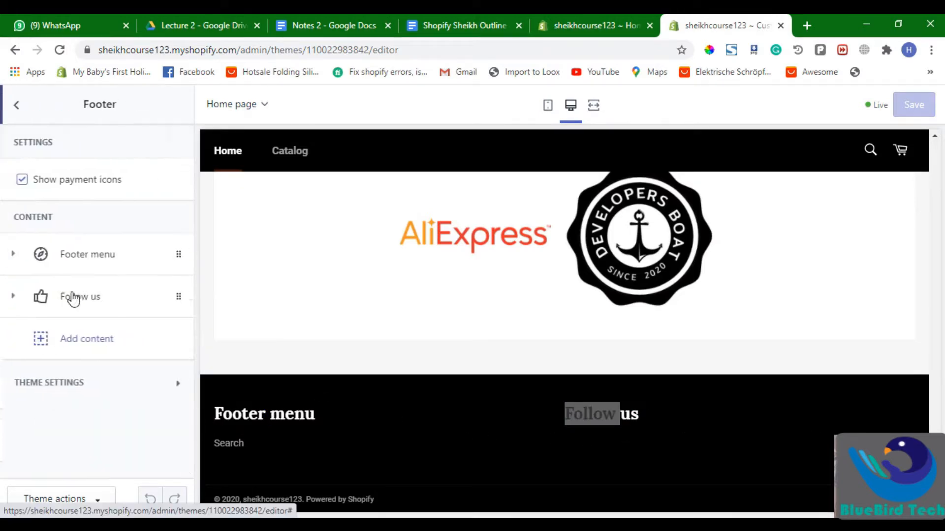
{"action": "left_click", "coordinate": [93, 344]}
{"action": "left_click", "coordinate": [74, 259]}
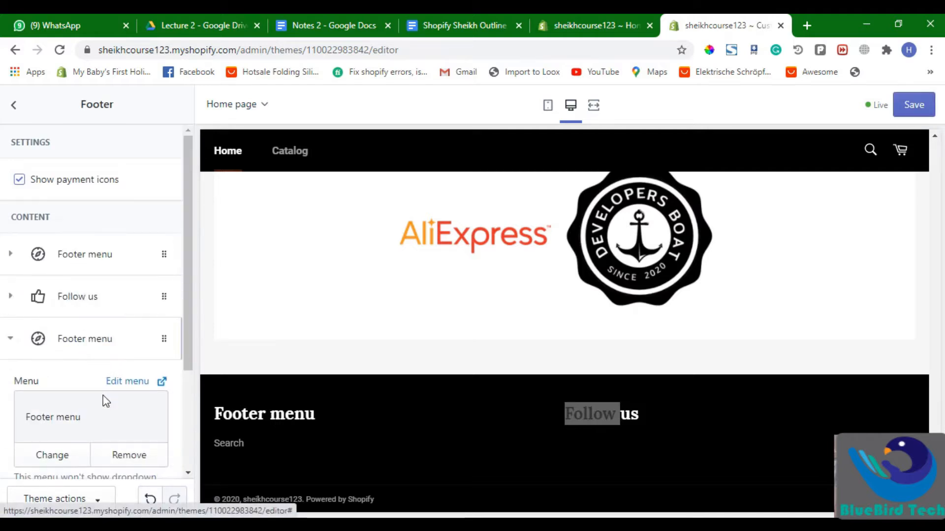
{"action": "left_click", "coordinate": [94, 455]}
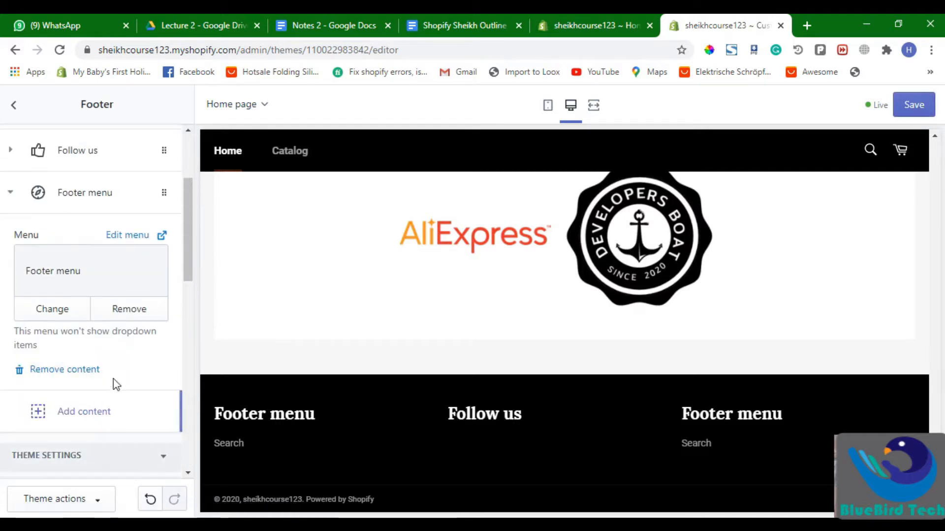
{"action": "left_click", "coordinate": [98, 430]}
Look through the footer's social media link fields and add a third extra footer menu block
{"action": "scroll", "coordinate": [77, 334], "scroll_direction": "down", "scroll_amount": 10}
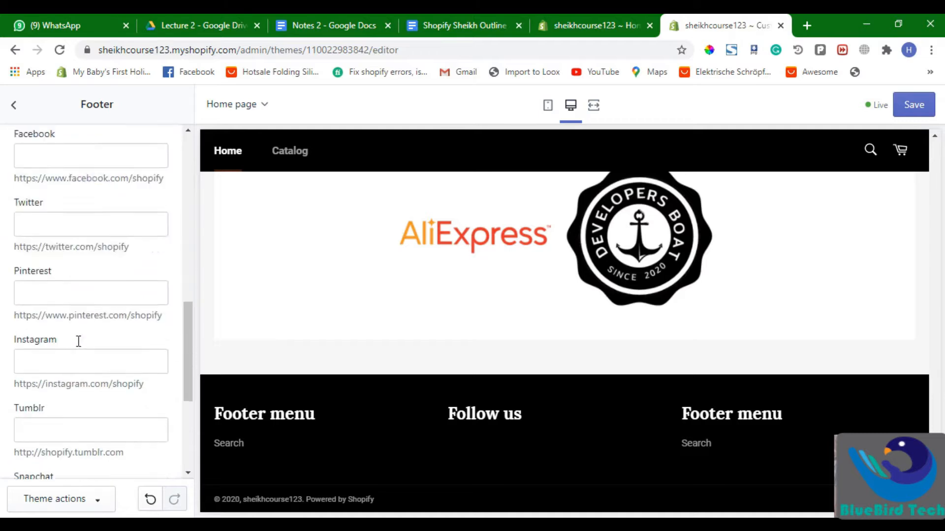
{"action": "scroll", "coordinate": [76, 355], "scroll_direction": "down", "scroll_amount": 4}
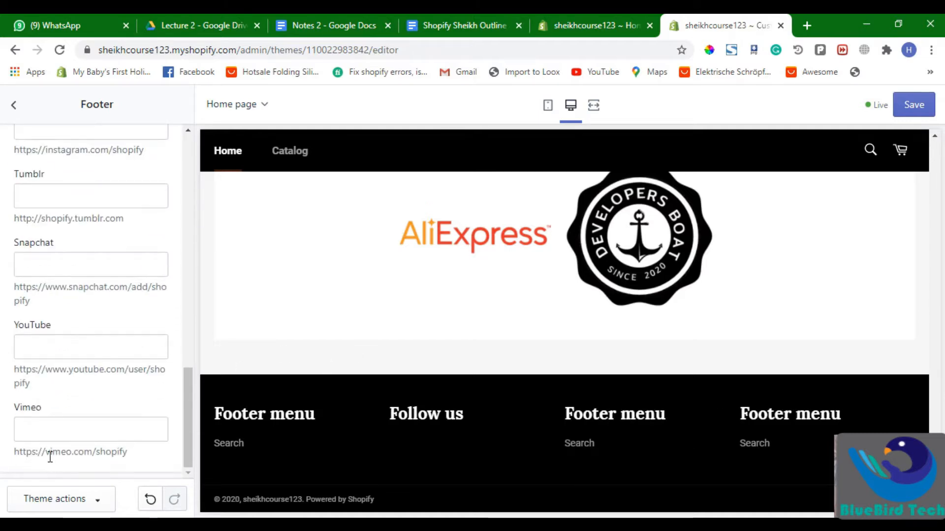
{"action": "scroll", "coordinate": [77, 434], "scroll_direction": "up", "scroll_amount": 8}
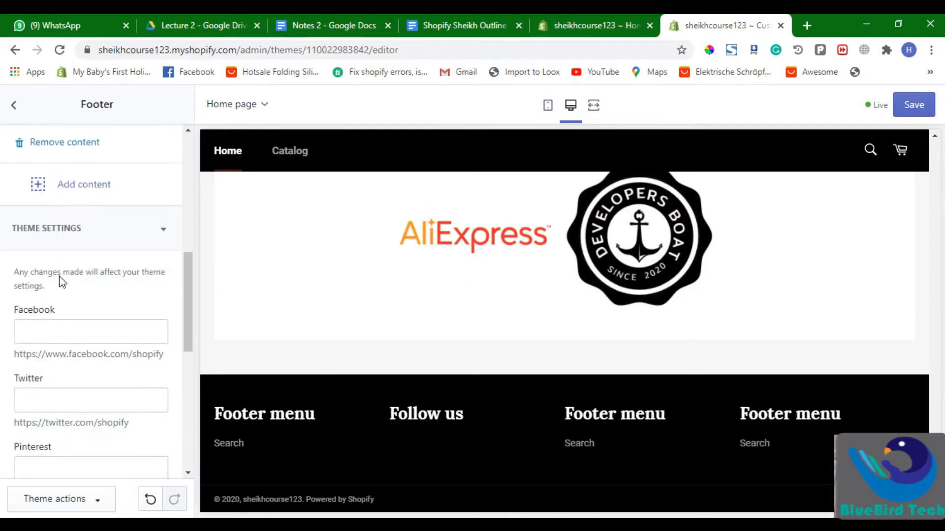
{"action": "left_click", "coordinate": [75, 197]}
{"action": "scroll", "coordinate": [95, 257], "scroll_direction": "down", "scroll_amount": 4}
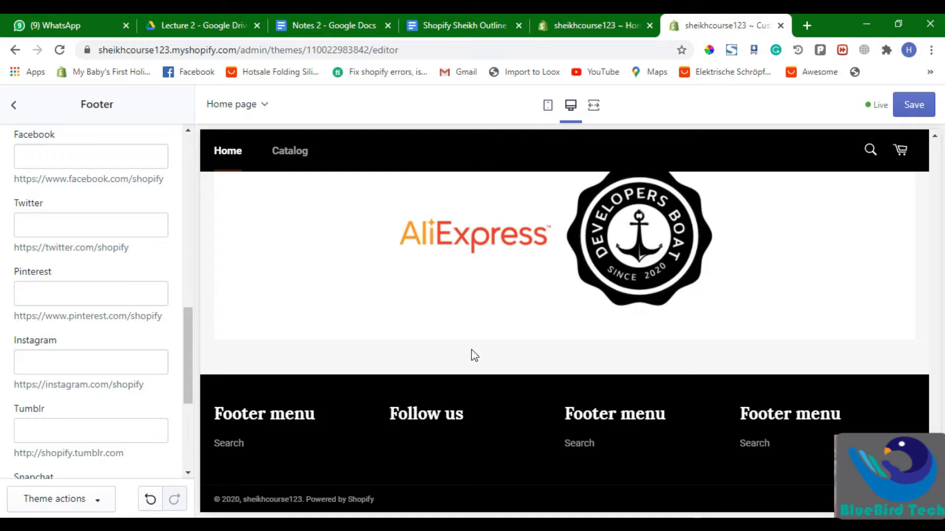
Examine how the added footer menu columns are laid out beside Follow us in the page preview
{"action": "left_click_drag", "start_coordinate": [818, 413], "coordinate": [536, 404]}
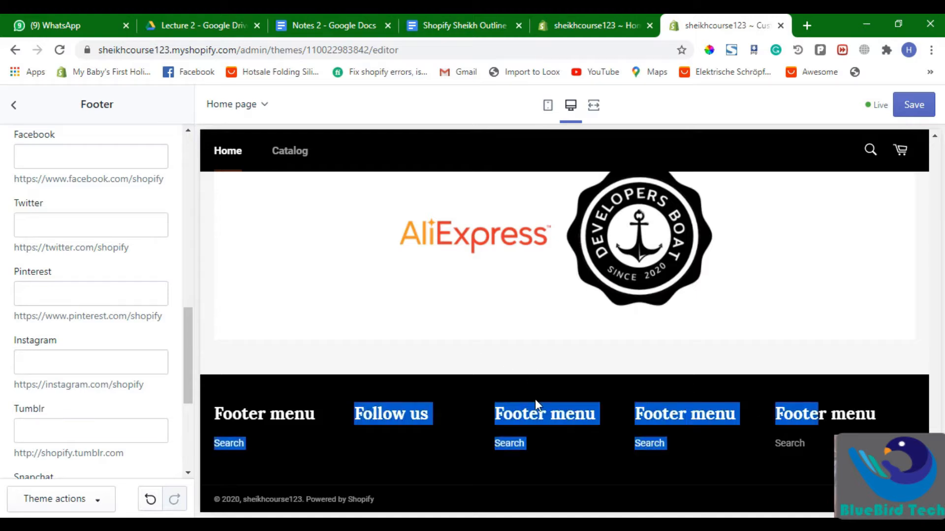
{"action": "triple_click", "coordinate": [495, 401]}
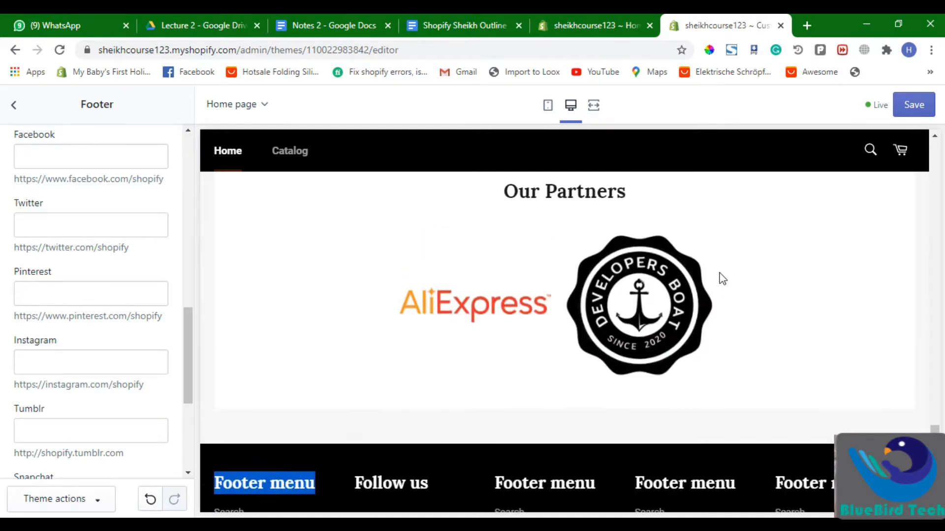
{"action": "left_click_drag", "start_coordinate": [411, 413], "coordinate": [679, 414]}
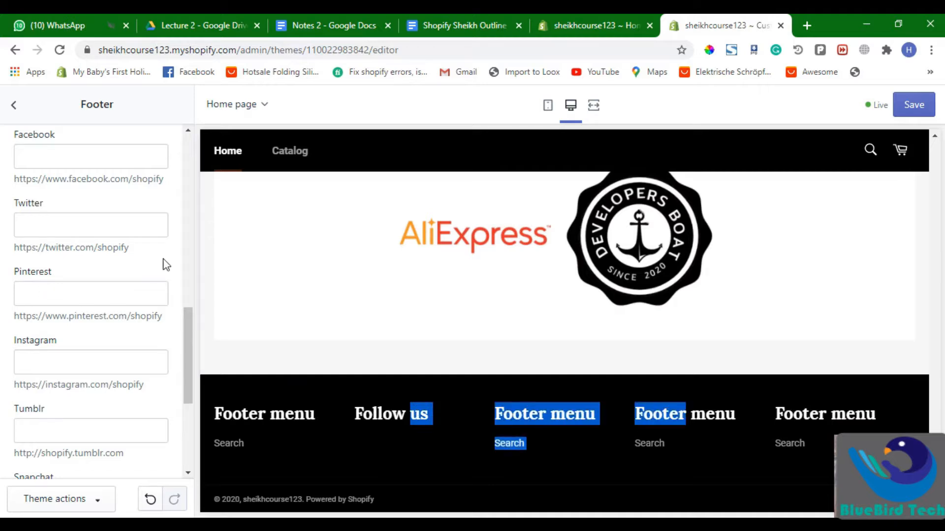
{"action": "scroll", "coordinate": [163, 259], "scroll_direction": "up", "scroll_amount": 2}
{"action": "scroll", "coordinate": [738, 281], "scroll_direction": "up", "scroll_amount": 2}
{"action": "scroll", "coordinate": [590, 286], "scroll_direction": "down", "scroll_amount": 2}
{"action": "scroll", "coordinate": [492, 288], "scroll_direction": "up", "scroll_amount": 2}
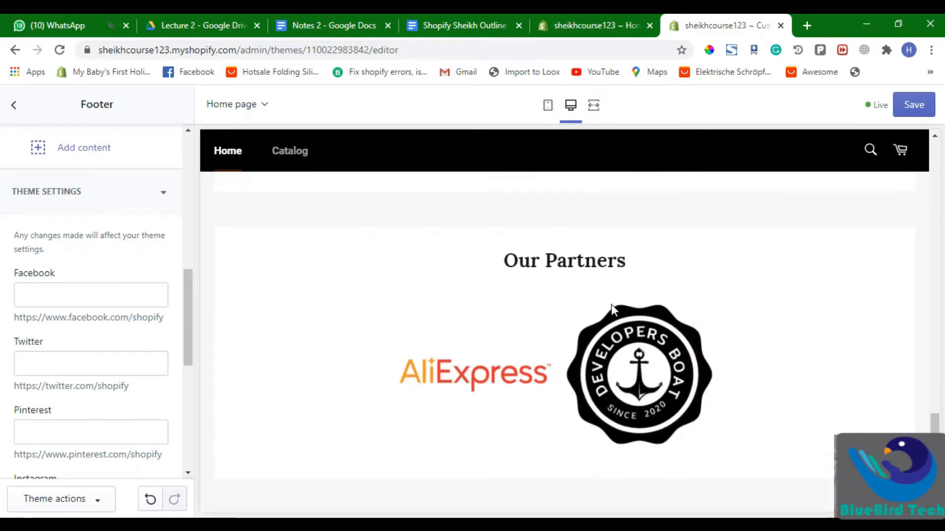
Switch to the store admin and open the Online Store's Navigation page
{"action": "left_click", "coordinate": [637, 20]}
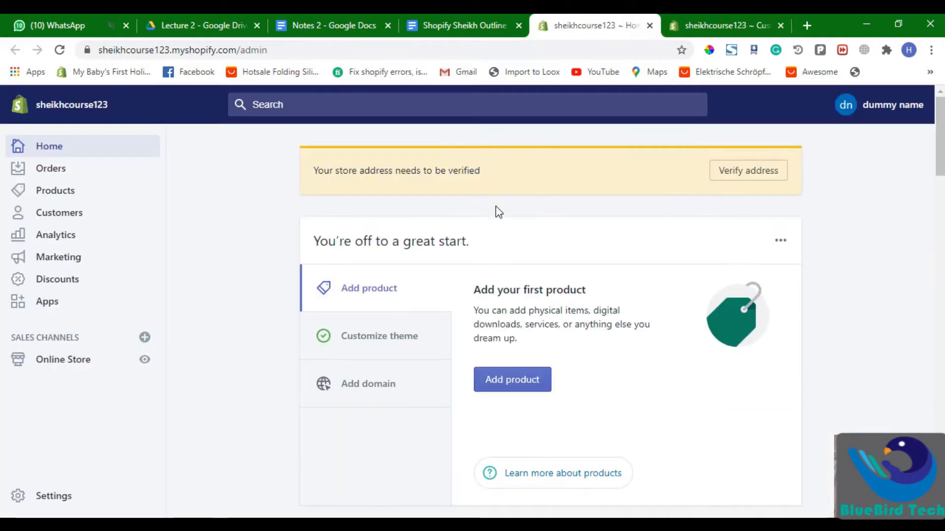
{"action": "left_click", "coordinate": [71, 356]}
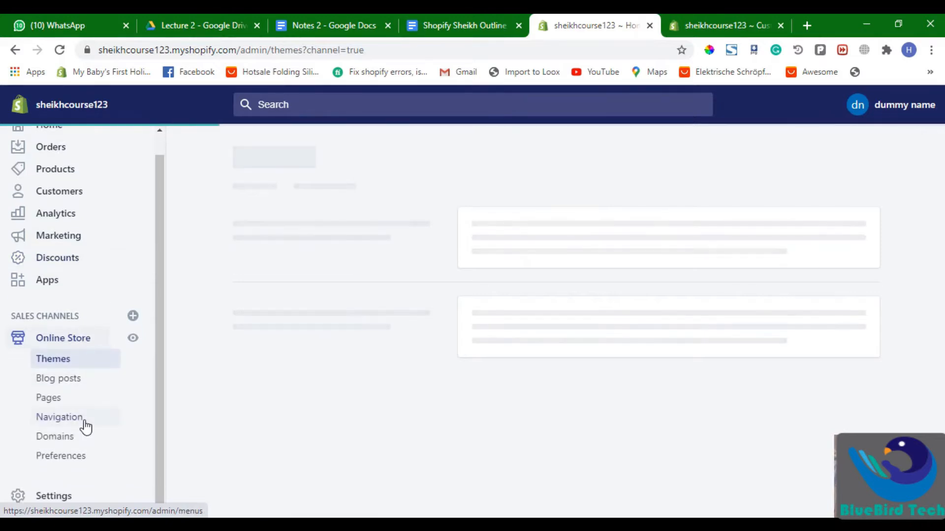
{"action": "left_click", "coordinate": [83, 422]}
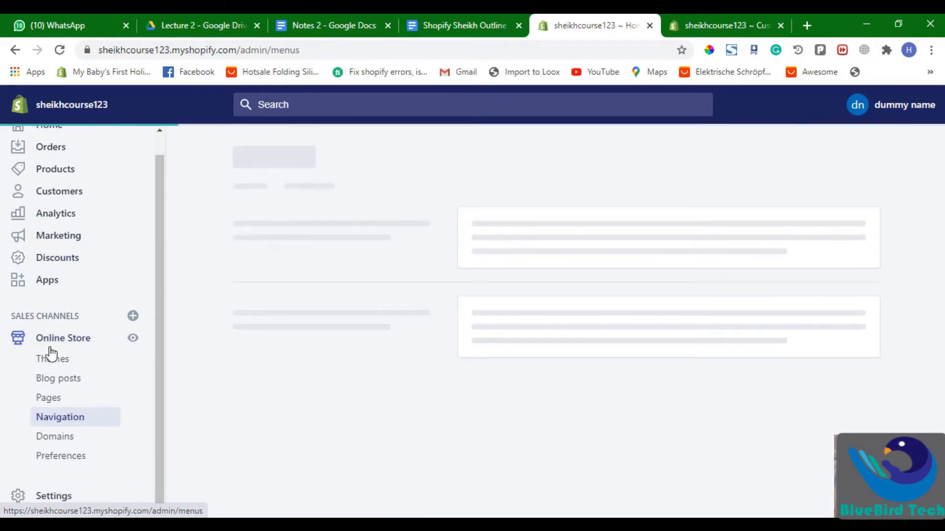
{"action": "left_click", "coordinate": [690, 16]}
{"action": "left_click", "coordinate": [633, 15]}
{"action": "left_click", "coordinate": [715, 20]}
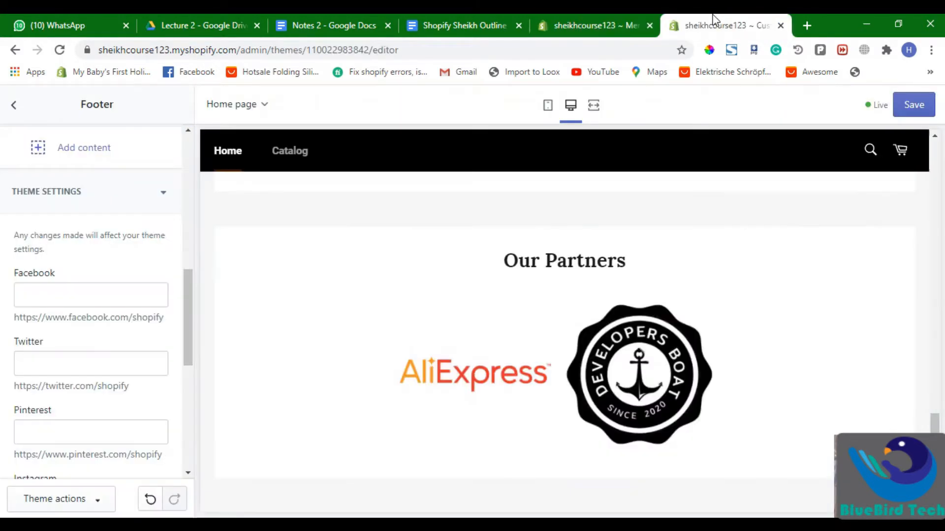
{"action": "left_click", "coordinate": [588, 22]}
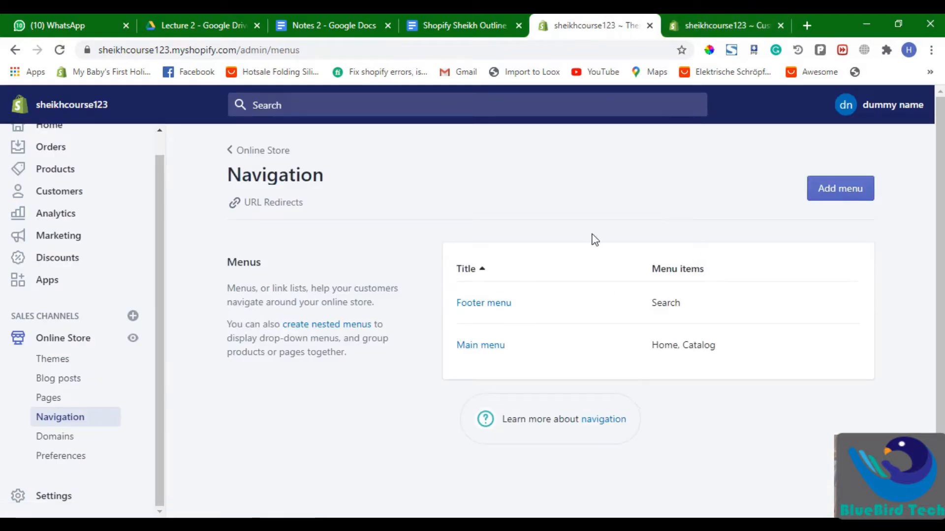
Open the URL Redirects page in a separate browser tab and look through it
{"action": "right_click", "coordinate": [279, 213]}
{"action": "left_click", "coordinate": [297, 214]}
{"action": "left_click", "coordinate": [574, 19]}
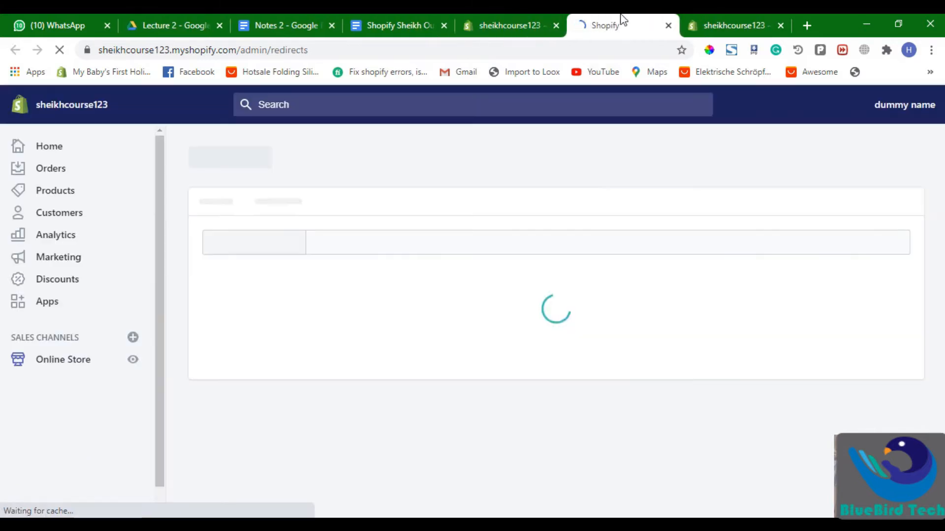
{"action": "left_click_drag", "start_coordinate": [622, 20], "coordinate": [537, 19]}
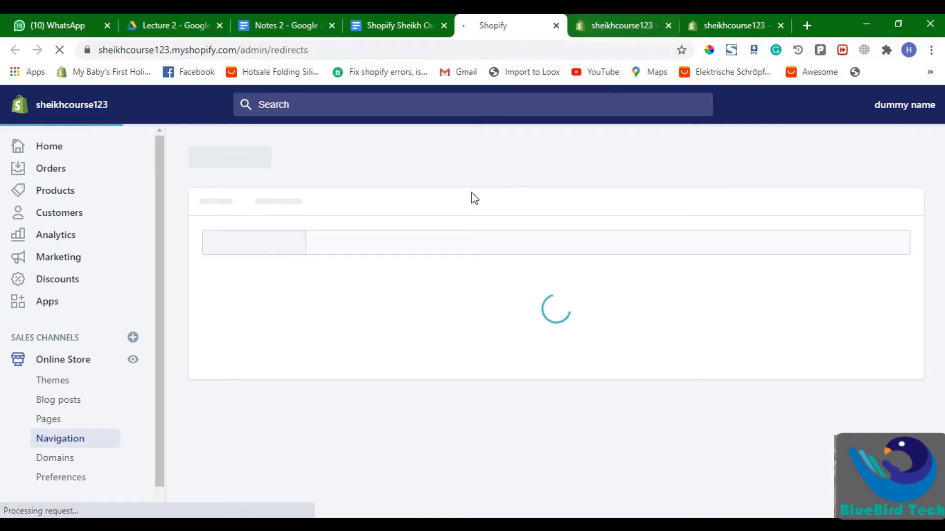
{"action": "left_click", "coordinate": [595, 14]}
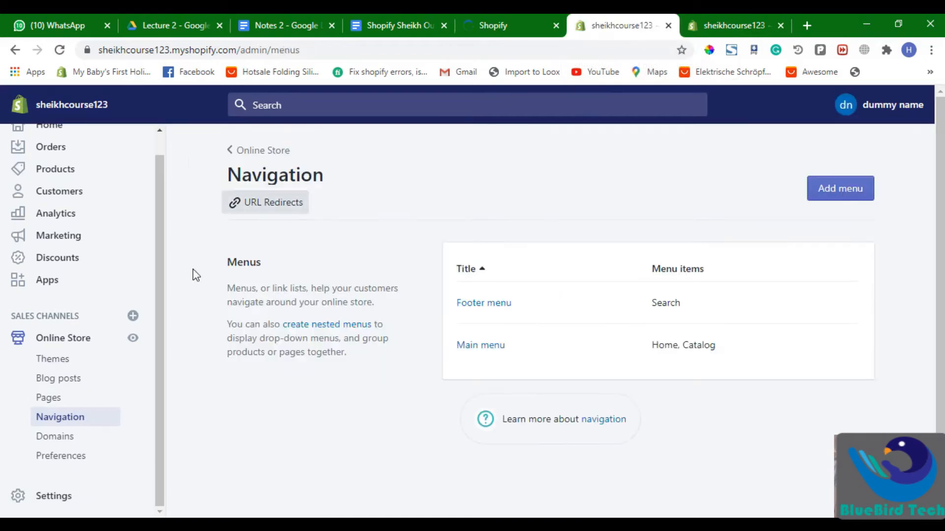
{"action": "left_click", "coordinate": [490, 23]}
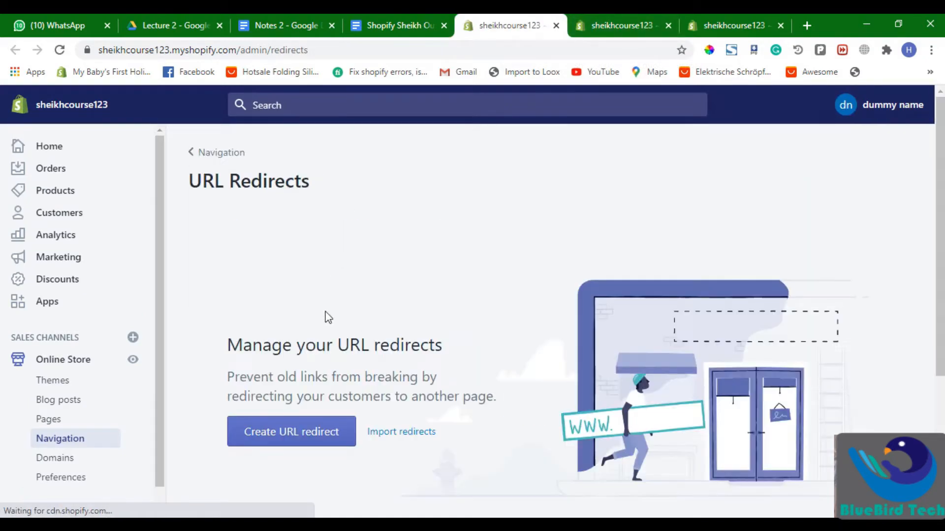
{"action": "scroll", "coordinate": [321, 442], "scroll_direction": "down", "scroll_amount": 4}
{"action": "scroll", "coordinate": [373, 308], "scroll_direction": "up", "scroll_amount": 3}
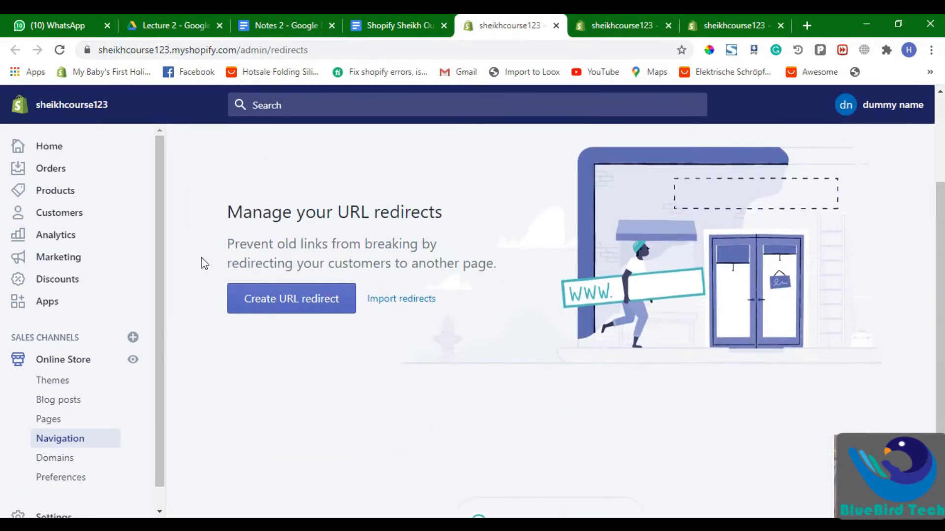
Close the URL Redirects tab, then view the Main menu's items and return to the Navigation page
{"action": "left_click", "coordinate": [657, 14]}
{"action": "left_click", "coordinate": [527, 14]}
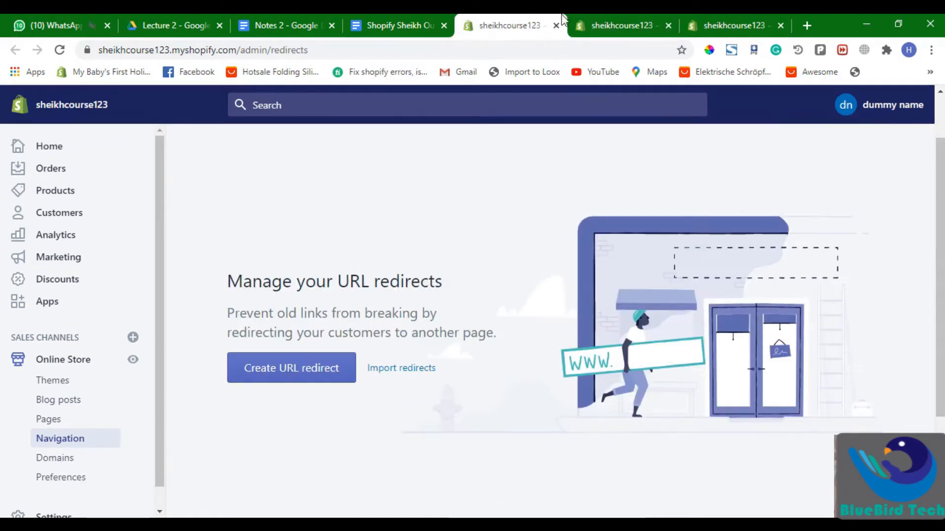
{"action": "left_click", "coordinate": [595, 14]}
{"action": "left_click", "coordinate": [530, 15]}
{"action": "left_click", "coordinate": [556, 26]}
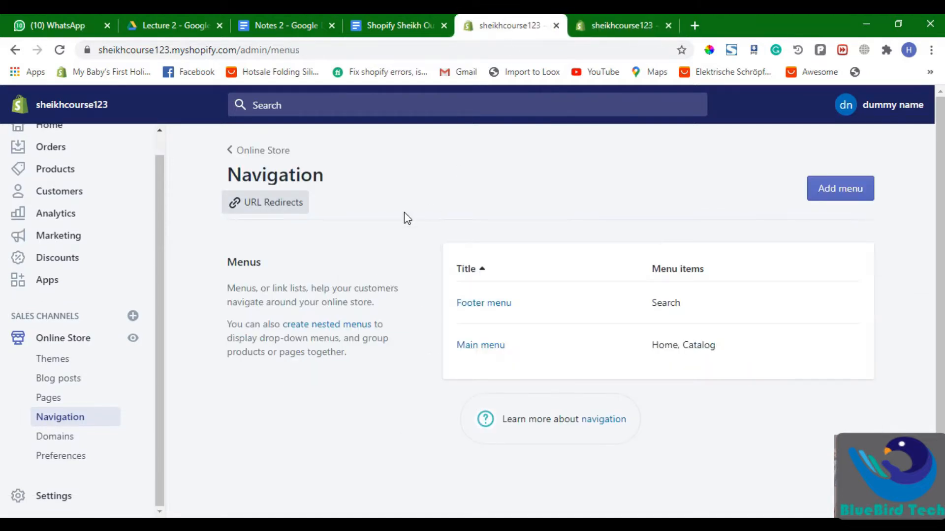
{"action": "left_click", "coordinate": [487, 346]}
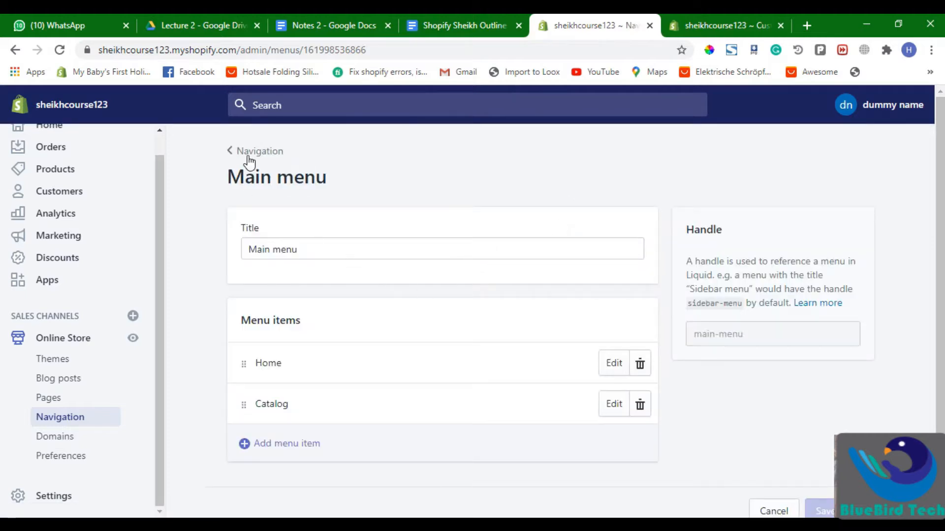
{"action": "left_click", "coordinate": [249, 155]}
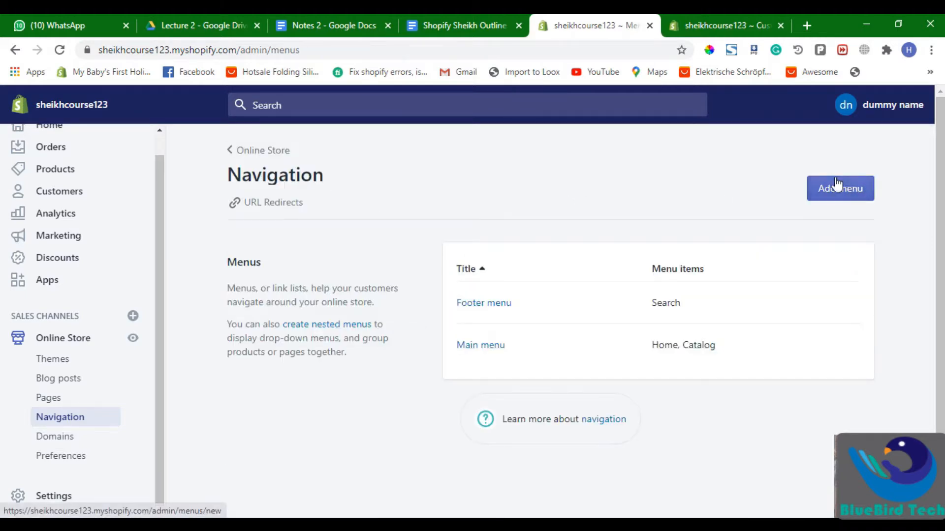
Start a new navigation menu with the title Categories
{"action": "left_click", "coordinate": [836, 190]}
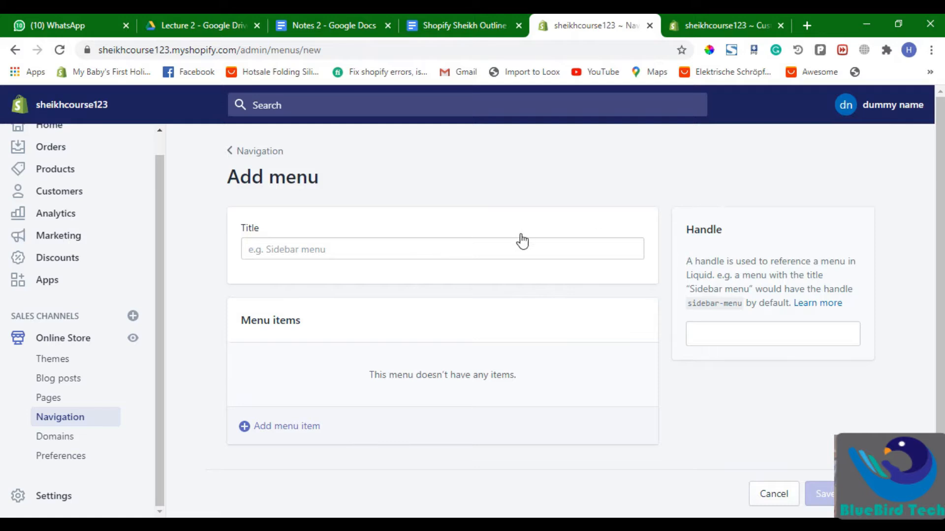
{"action": "left_click", "coordinate": [523, 256]}
{"action": "type", "text": "Col"}
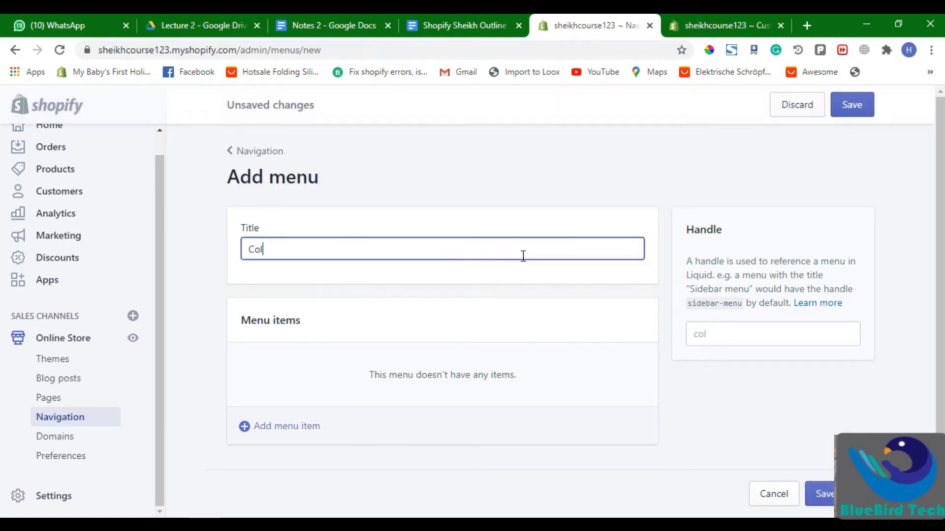
{"action": "type", "text": "lections"}
{"action": "key", "text": "ctrl+a"}
{"action": "type", "text": "C"}
{"action": "key", "text": "ctrl+a"}
Add a menu item named Sports that links to the Fitness collection
{"action": "left_click", "coordinate": [407, 436]}
{"action": "left_click", "coordinate": [427, 361]}
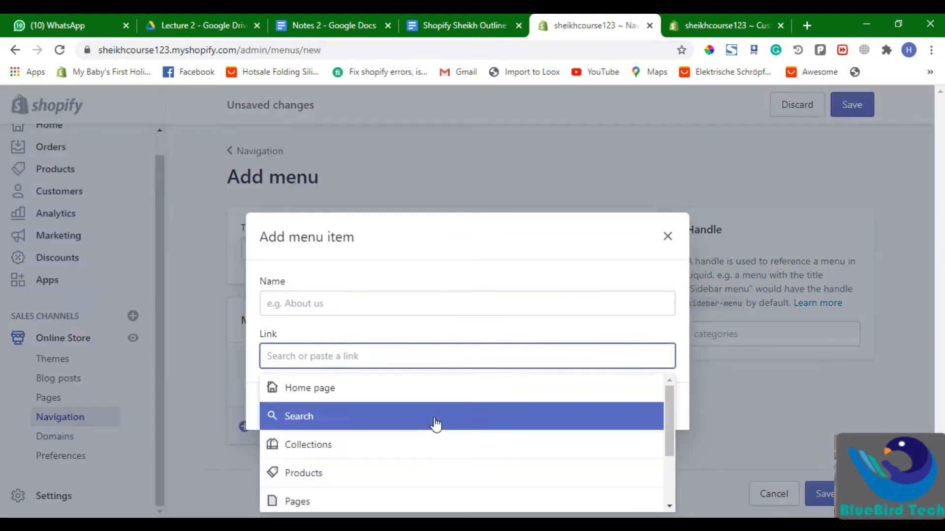
{"action": "left_click", "coordinate": [435, 442]}
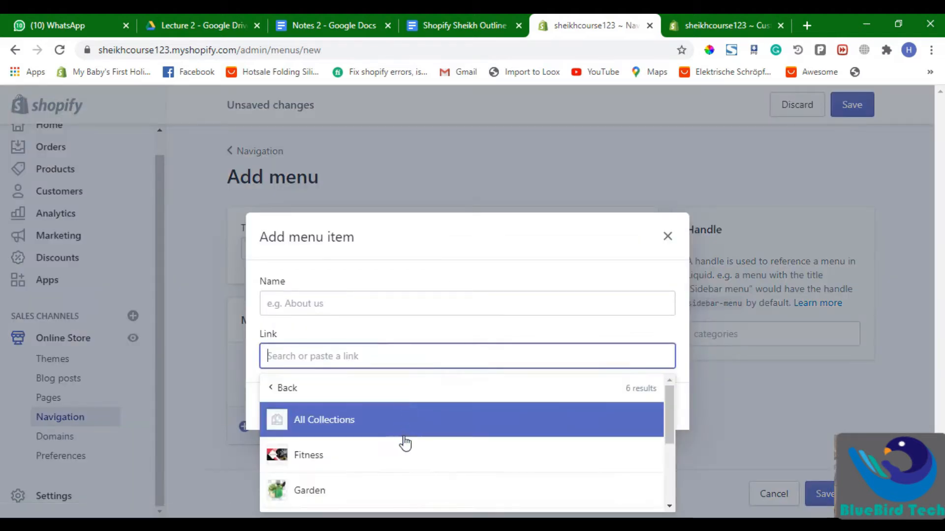
{"action": "left_click", "coordinate": [428, 453]}
{"action": "left_click", "coordinate": [421, 277]}
{"action": "double_click", "coordinate": [422, 277]}
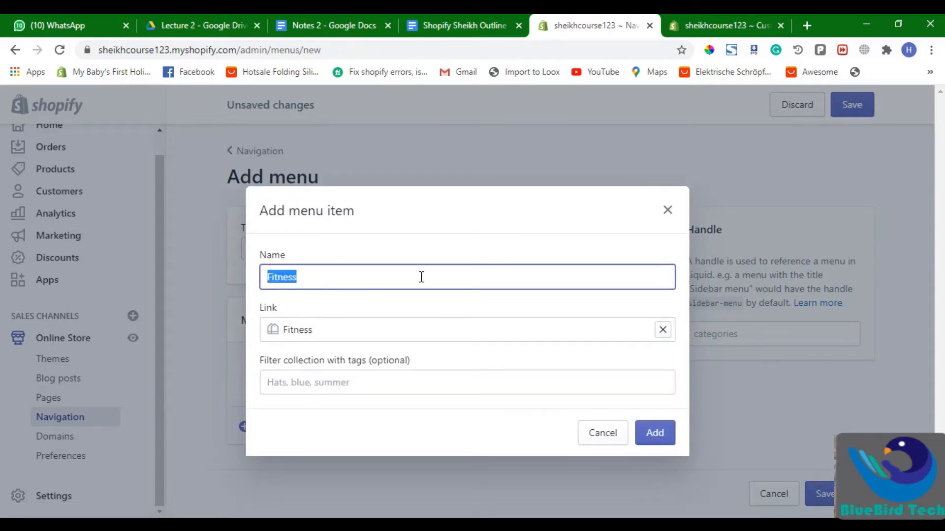
{"action": "type", "text": "Sports"}
{"action": "left_click_drag", "start_coordinate": [329, 344], "coordinate": [302, 329]}
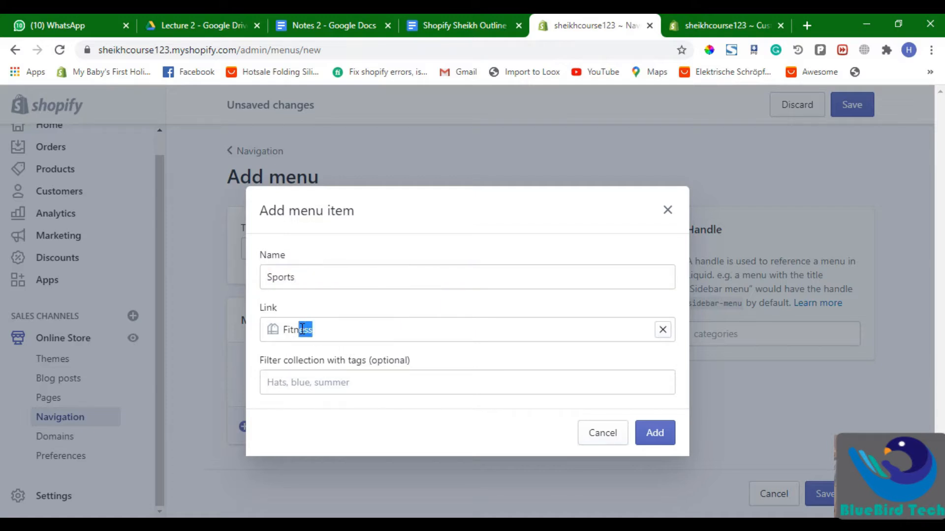
{"action": "left_click", "coordinate": [290, 280]}
{"action": "double_click", "coordinate": [290, 280]}
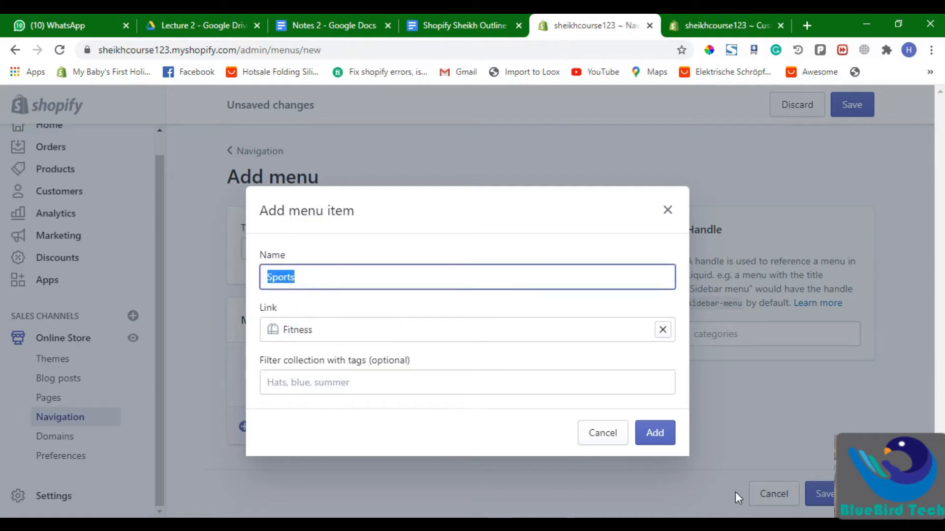
{"action": "left_click", "coordinate": [673, 435]}
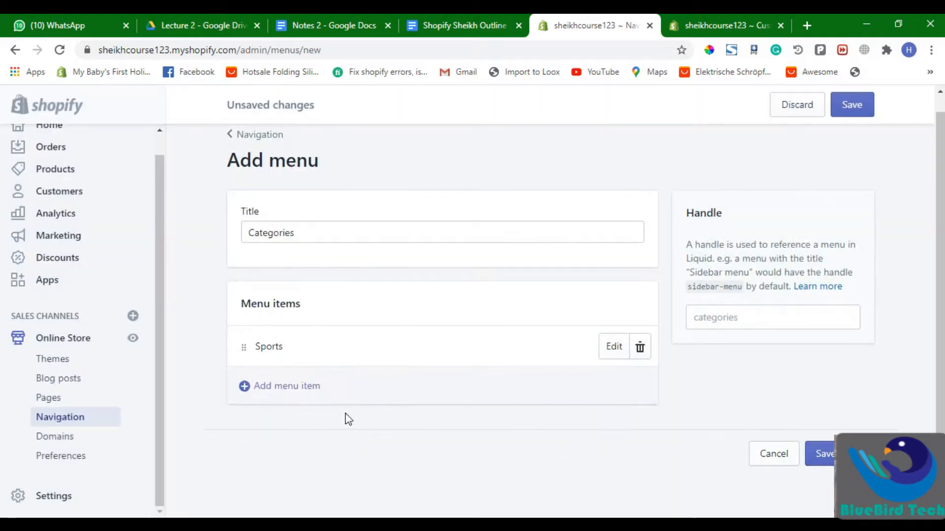
Add a Garden menu item linked to the Garden collection
{"action": "left_click", "coordinate": [362, 388]}
{"action": "left_click", "coordinate": [399, 351]}
{"action": "left_click", "coordinate": [419, 219]}
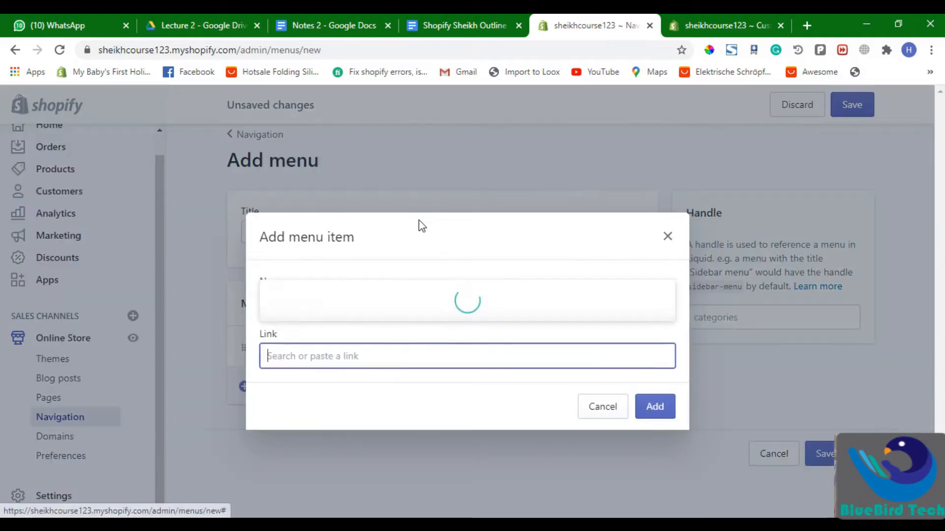
{"action": "left_click", "coordinate": [439, 258]}
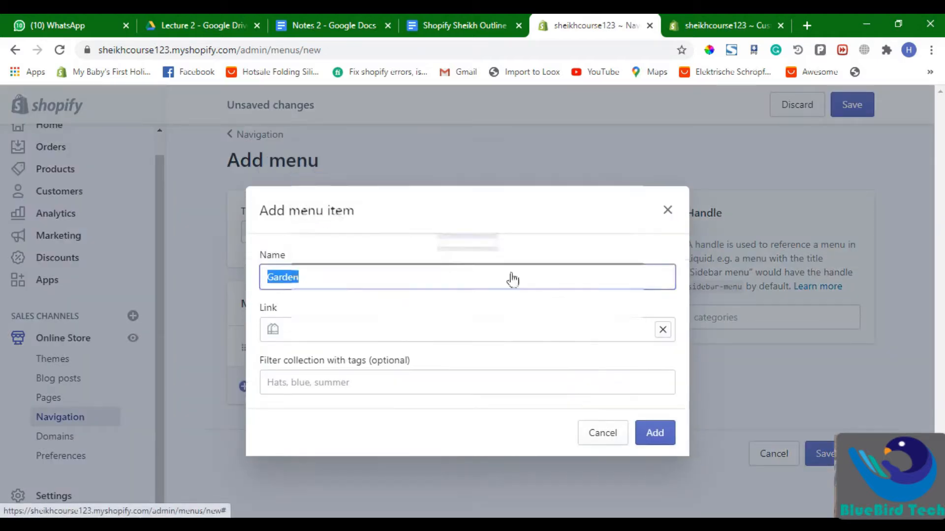
{"action": "left_click", "coordinate": [639, 433]}
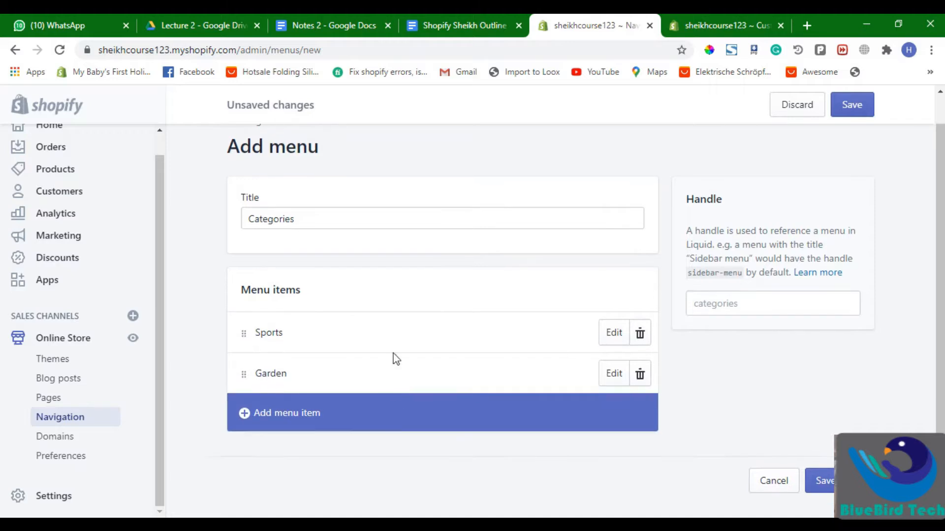
Add a Health menu item linked to the Health collection
{"action": "left_click", "coordinate": [396, 393]}
{"action": "left_click", "coordinate": [388, 355]}
{"action": "left_click", "coordinate": [424, 222]}
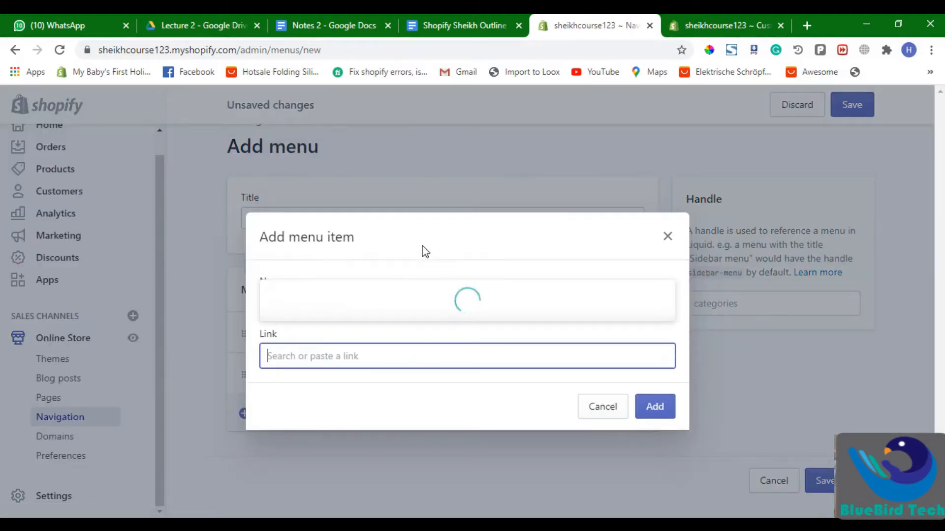
{"action": "left_click", "coordinate": [459, 297]}
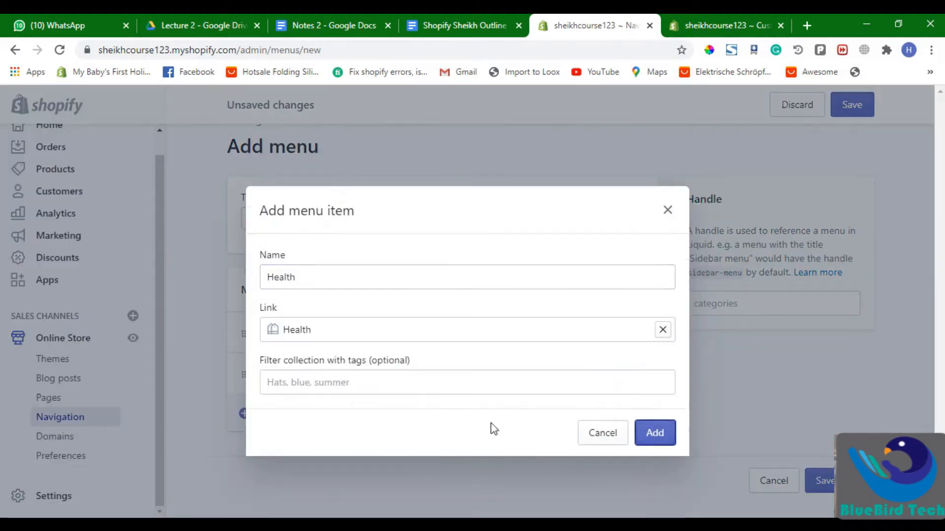
{"action": "key", "text": "Return"}
Add a Kitchen menu item linked to the Kitchen collection
{"action": "left_click", "coordinate": [426, 424]}
{"action": "left_click", "coordinate": [410, 354]}
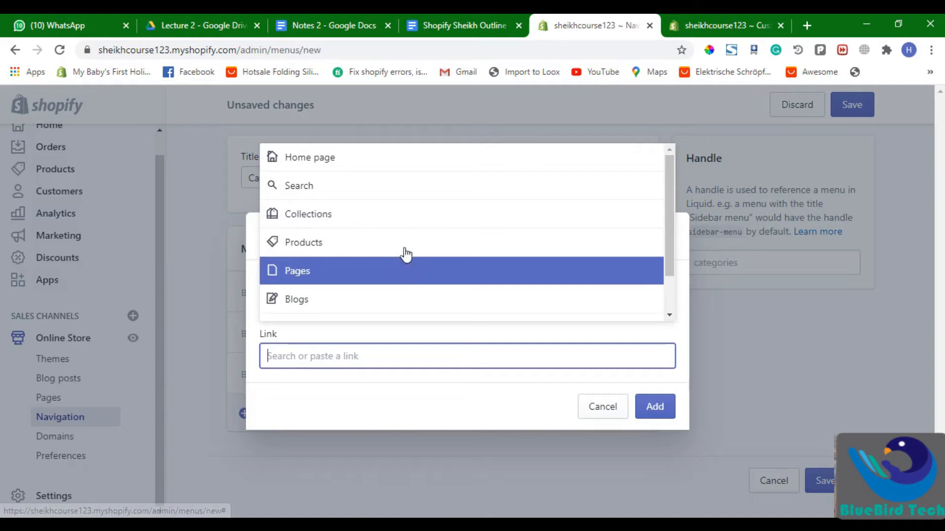
{"action": "left_click", "coordinate": [402, 223]}
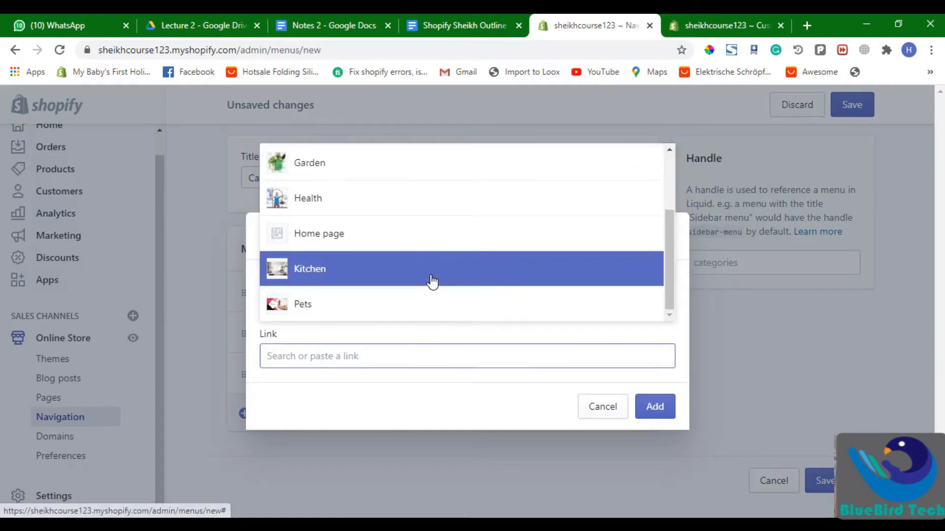
{"action": "left_click", "coordinate": [432, 278]}
{"action": "left_click", "coordinate": [657, 430]}
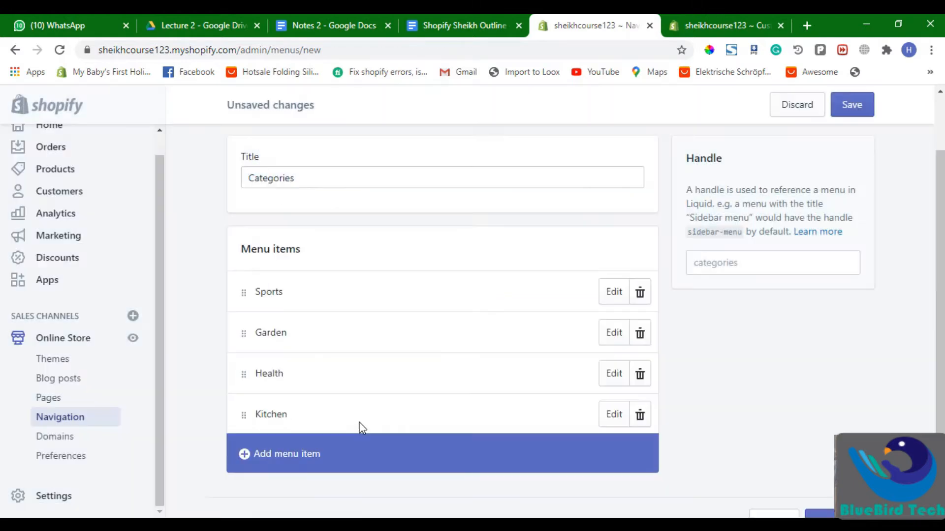
Add a Pets menu item linked to the Pets collection
{"action": "left_click", "coordinate": [362, 468]}
{"action": "left_click", "coordinate": [347, 361]}
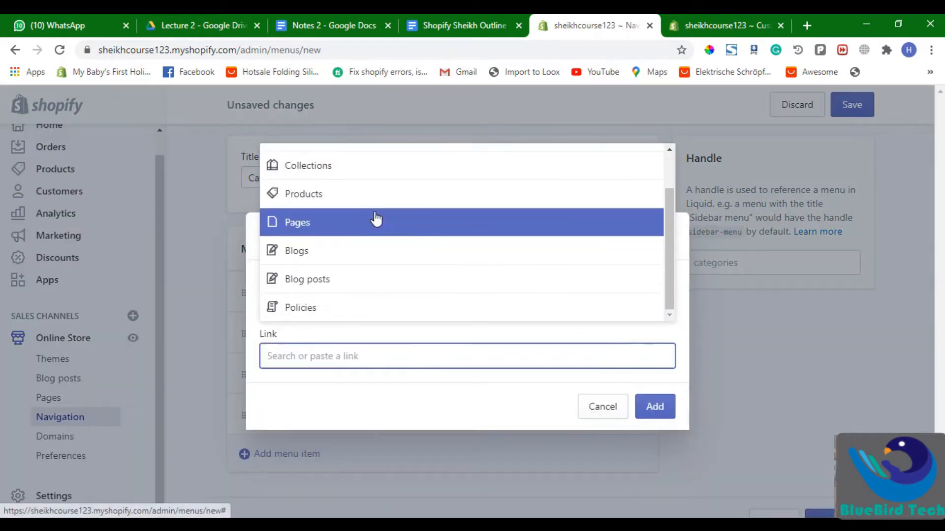
{"action": "left_click", "coordinate": [375, 169]}
{"action": "scroll", "coordinate": [413, 268], "scroll_direction": "down", "scroll_amount": 3}
{"action": "left_click", "coordinate": [419, 302]}
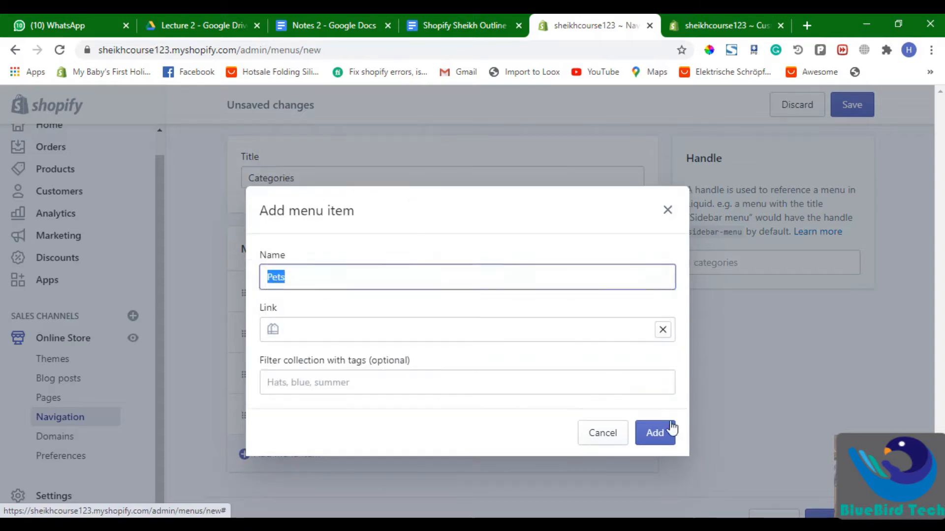
{"action": "left_click", "coordinate": [656, 430]}
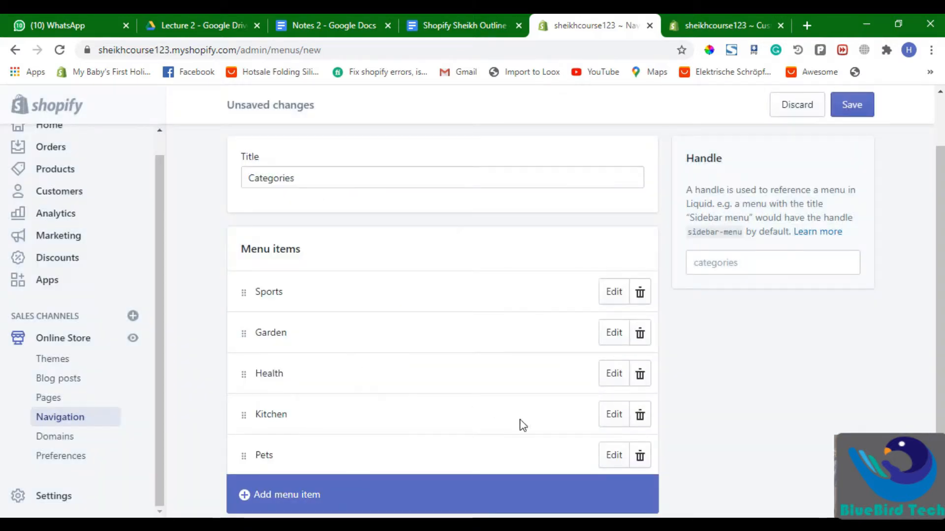
Rename the Garden menu item to Home & Garden, keeping its link to the Garden collection
{"action": "left_click", "coordinate": [605, 330]}
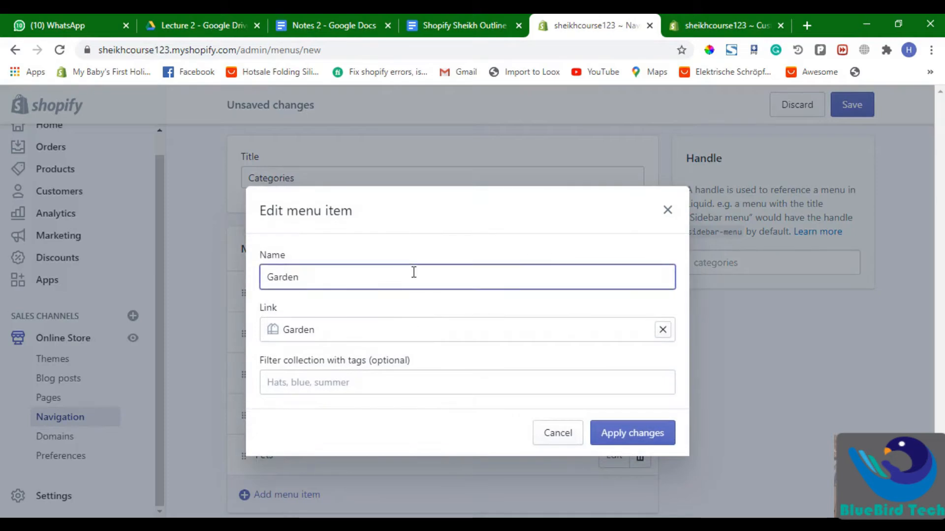
{"action": "key", "text": "shift+Home"}
{"action": "key", "text": "Left"}
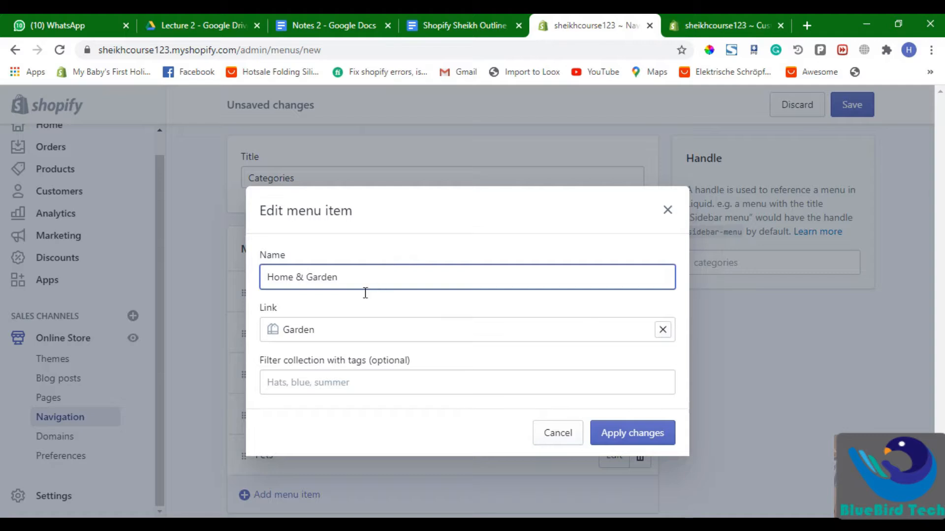
{"action": "double_click", "coordinate": [300, 325]}
{"action": "left_click", "coordinate": [606, 438]}
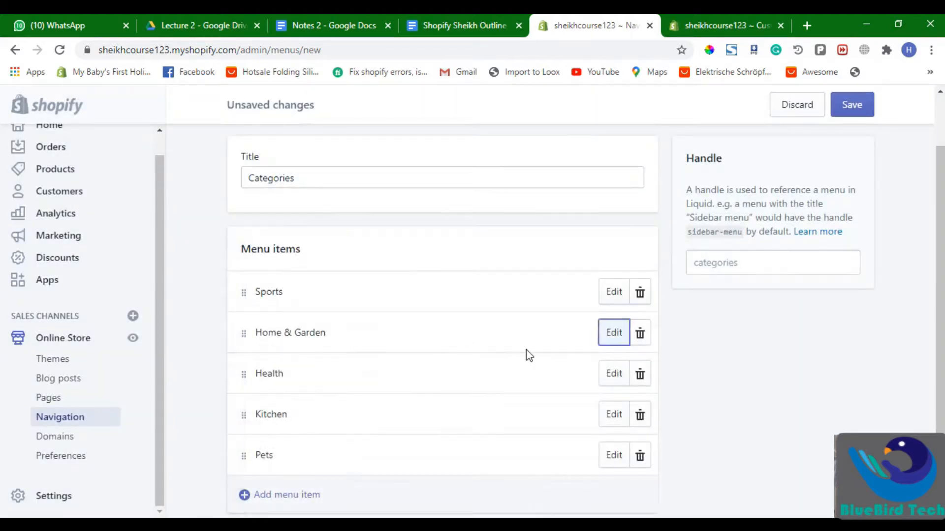
Save the new Categories menu with its five menu items
{"action": "scroll", "coordinate": [519, 354], "scroll_direction": "down", "scroll_amount": 2}
{"action": "left_click", "coordinate": [852, 105]}
{"action": "scroll", "coordinate": [740, 317], "scroll_direction": "up", "scroll_amount": 3}
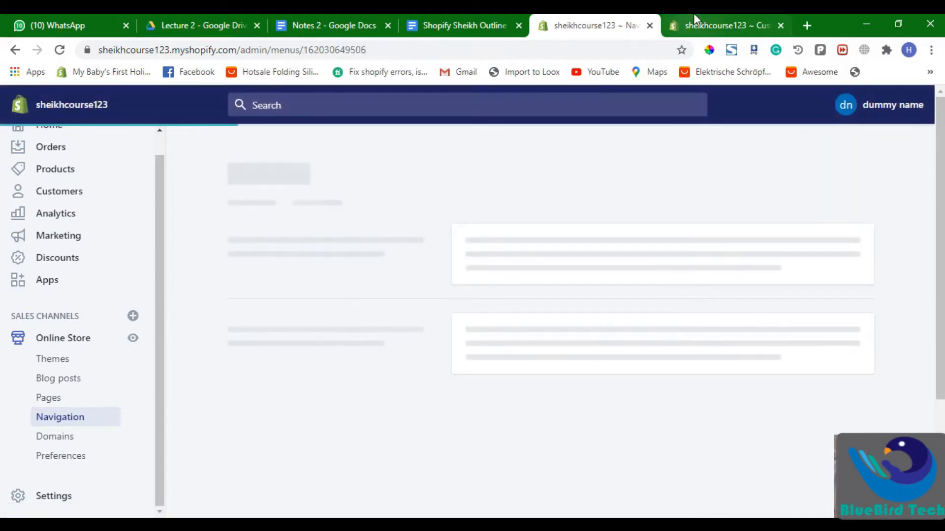
Set the header's menu to Categories in the Venture theme editor and save the theme
{"action": "left_click", "coordinate": [694, 15]}
{"action": "scroll", "coordinate": [10, 197], "scroll_direction": "up", "scroll_amount": 5}
{"action": "left_click", "coordinate": [13, 104]}
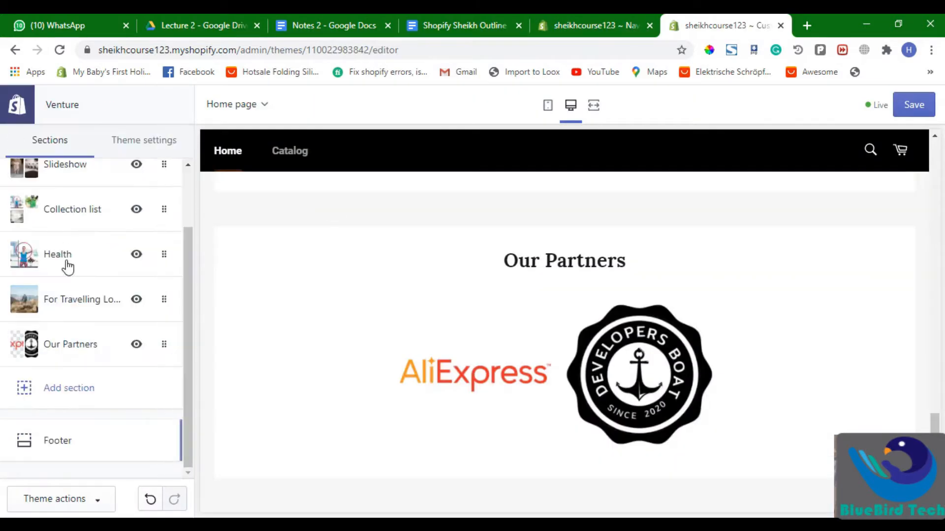
{"action": "scroll", "coordinate": [60, 248], "scroll_direction": "up", "scroll_amount": 2}
{"action": "left_click", "coordinate": [66, 199]}
{"action": "scroll", "coordinate": [55, 303], "scroll_direction": "down", "scroll_amount": 5}
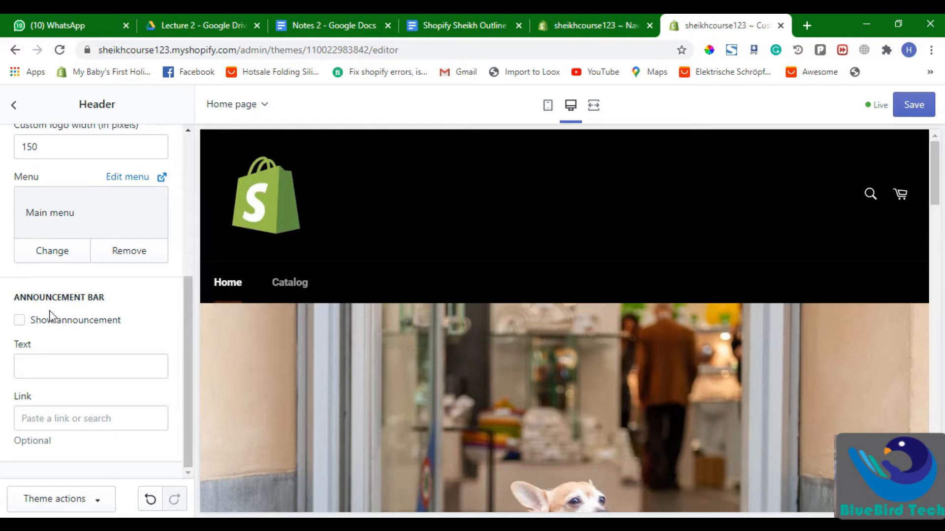
{"action": "left_click", "coordinate": [65, 257]}
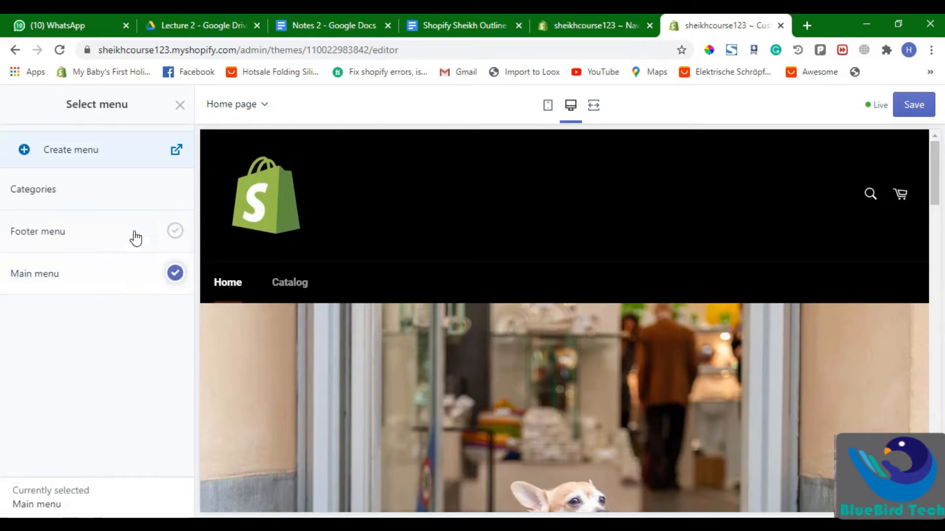
{"action": "left_click", "coordinate": [118, 197]}
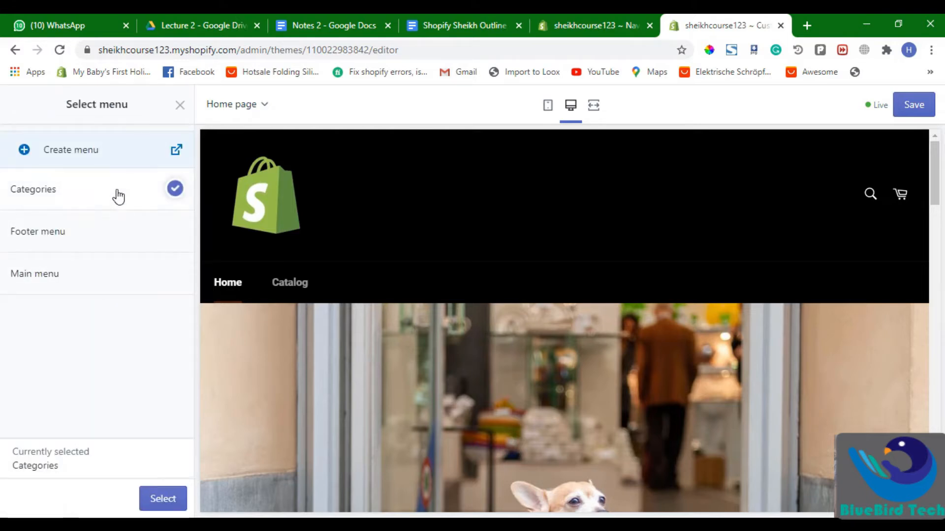
{"action": "left_click", "coordinate": [156, 507]}
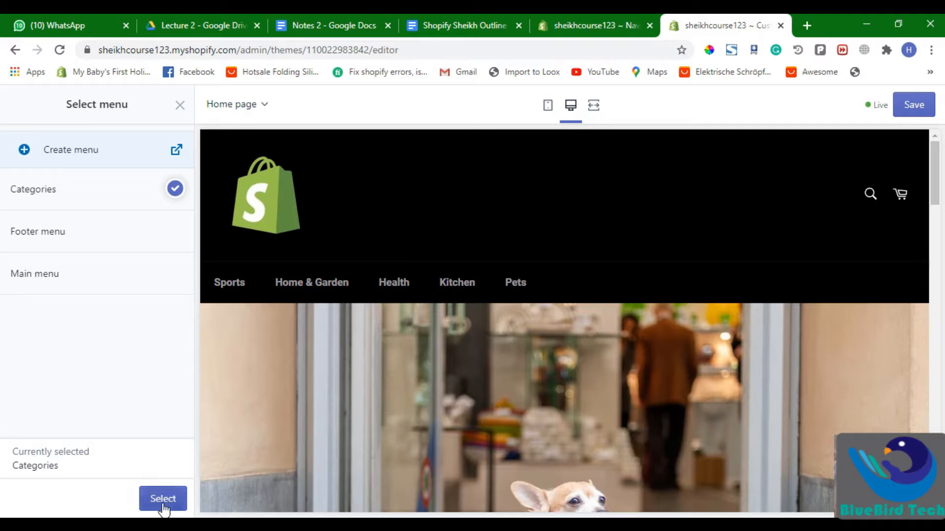
{"action": "left_click", "coordinate": [899, 113]}
{"action": "scroll", "coordinate": [595, 266], "scroll_direction": "down", "scroll_amount": 15}
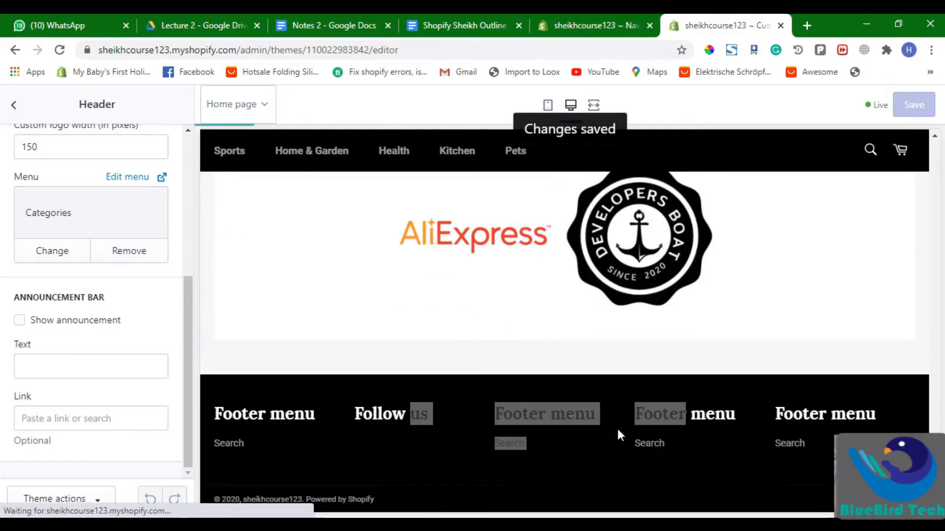
{"action": "left_click", "coordinate": [354, 399]}
{"action": "triple_click", "coordinate": [266, 416]}
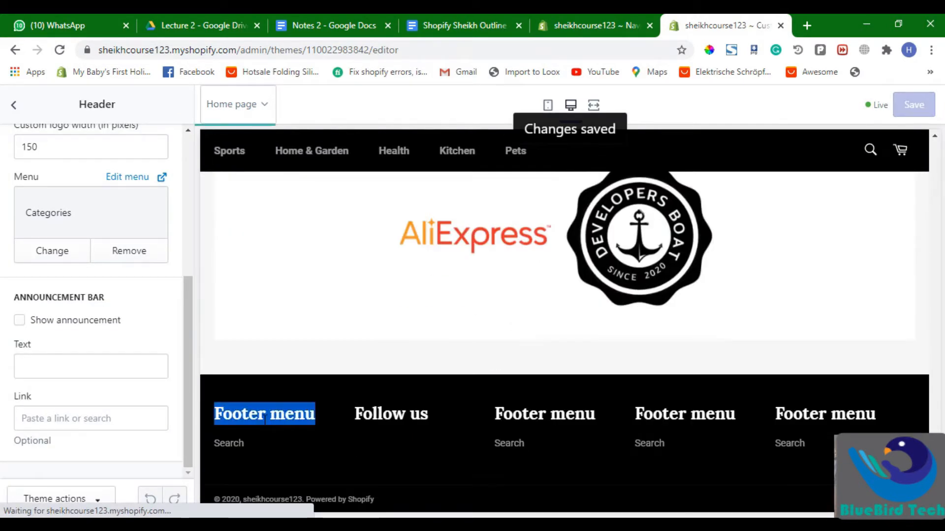
Create the refund policy from its template in the store's legal settings and check the contact e-mail for returns
{"action": "left_click", "coordinate": [587, 19]}
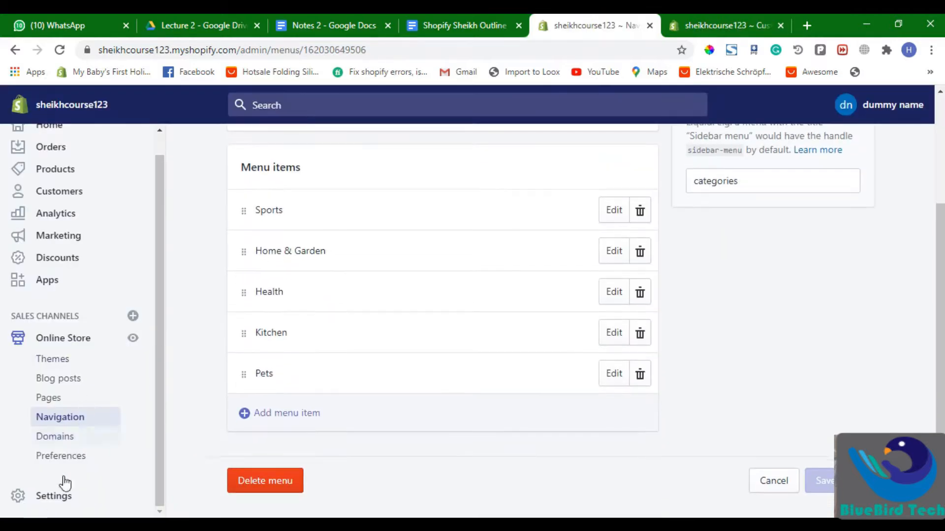
{"action": "left_click", "coordinate": [52, 496]}
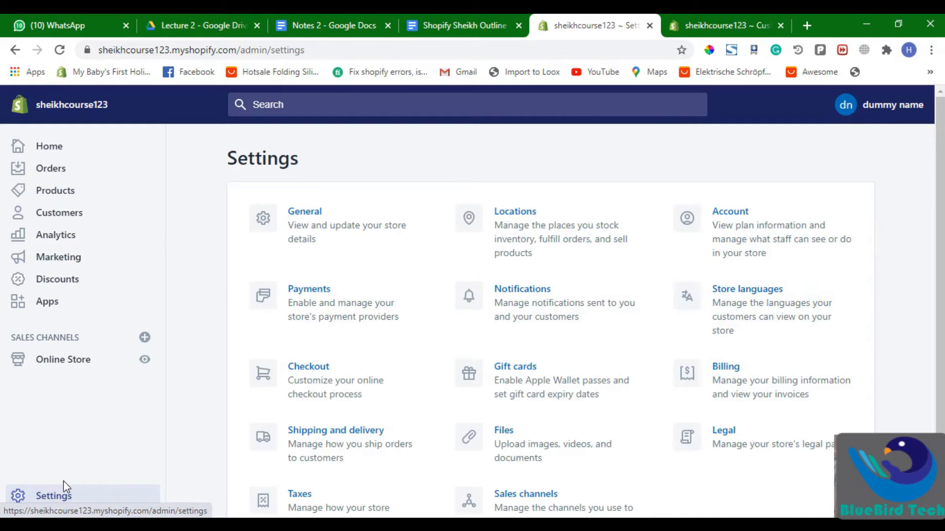
{"action": "left_click", "coordinate": [787, 452]}
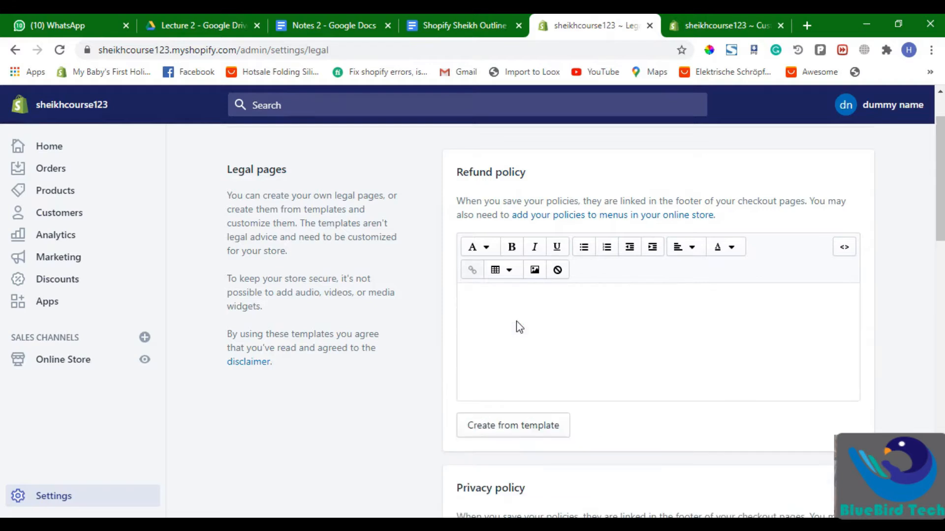
{"action": "left_click", "coordinate": [514, 433]}
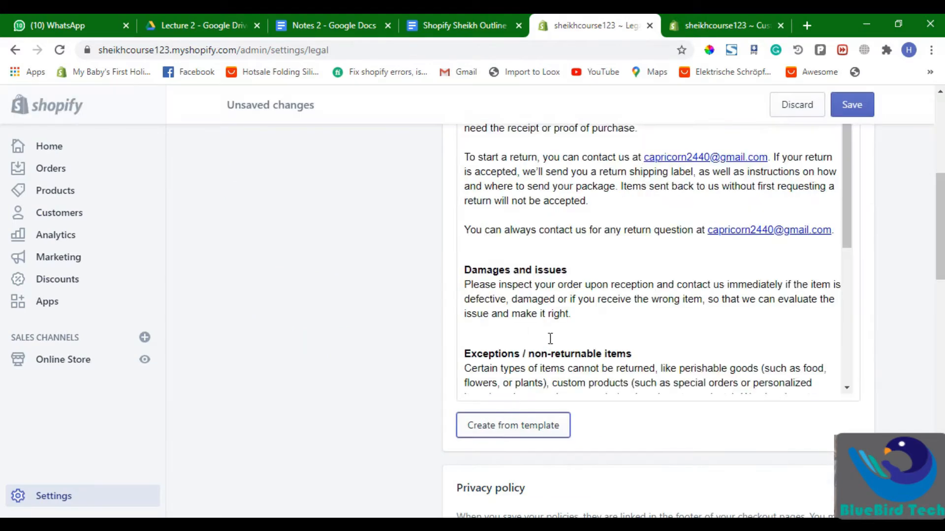
{"action": "scroll", "coordinate": [766, 331], "scroll_direction": "up", "scroll_amount": 5}
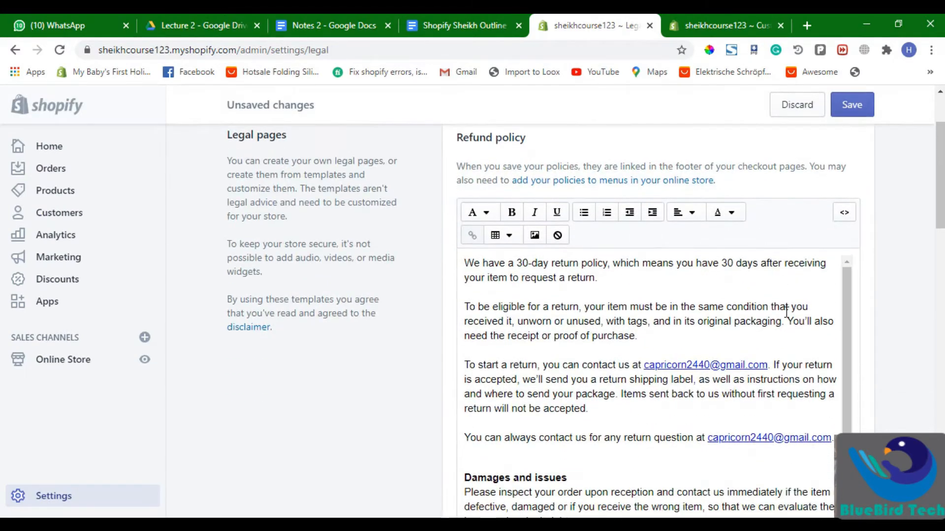
{"action": "left_click", "coordinate": [650, 362]}
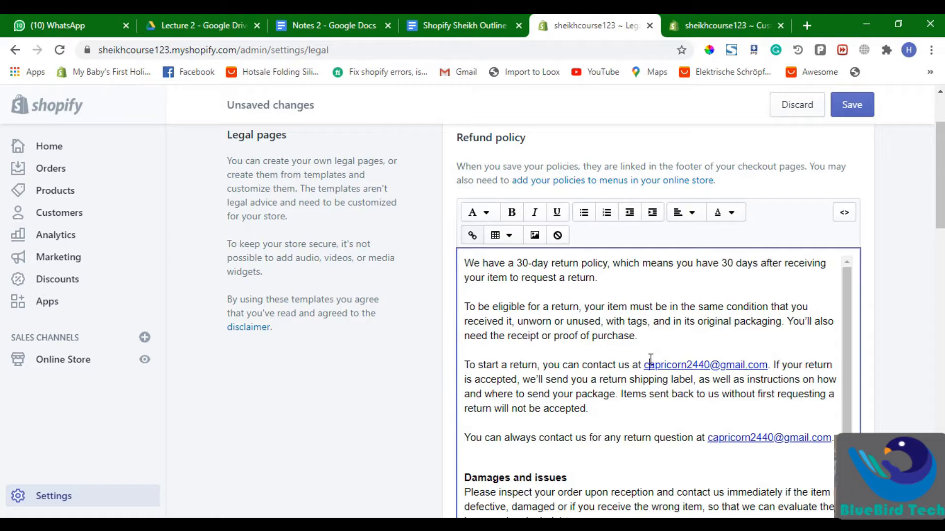
{"action": "left_click", "coordinate": [646, 359], "text": "shift"}
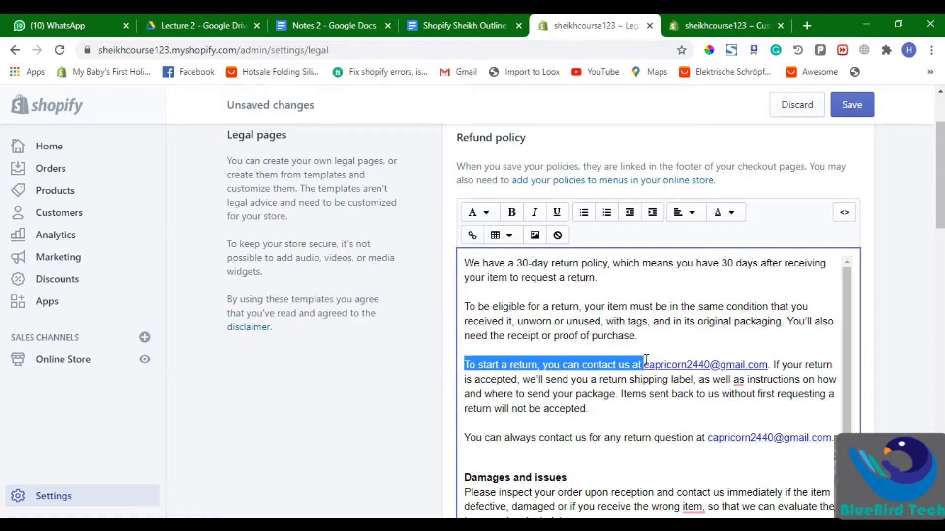
{"action": "mouse_move", "coordinate": [646, 364]}
{"action": "left_mouse_down"}
{"action": "mouse_move", "coordinate": [686, 380]}
{"action": "mouse_move", "coordinate": [769, 365]}
{"action": "mouse_move", "coordinate": [653, 365]}
{"action": "left_mouse_up"}
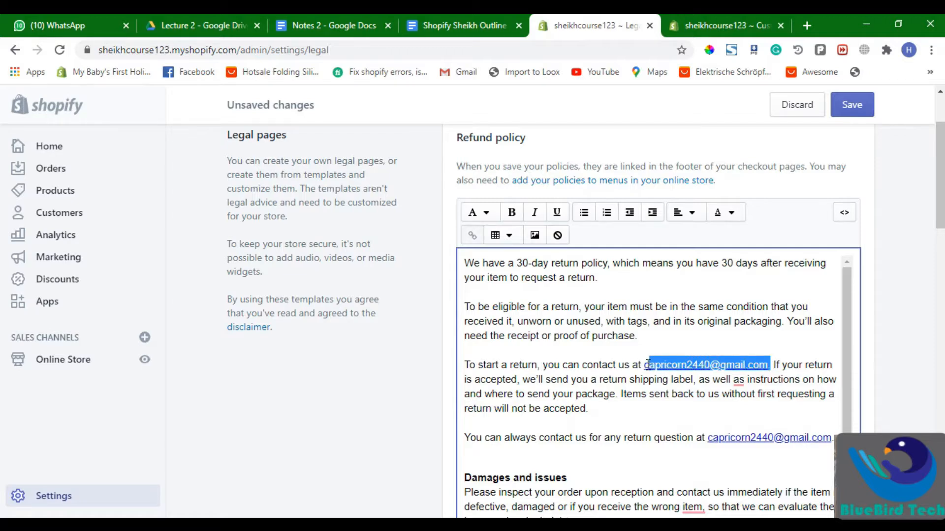
Create the privacy policy from its template
{"action": "scroll", "coordinate": [701, 358], "scroll_direction": "down", "scroll_amount": 8}
{"action": "scroll", "coordinate": [656, 361], "scroll_direction": "up", "scroll_amount": 5}
{"action": "scroll", "coordinate": [657, 362], "scroll_direction": "down", "scroll_amount": 10}
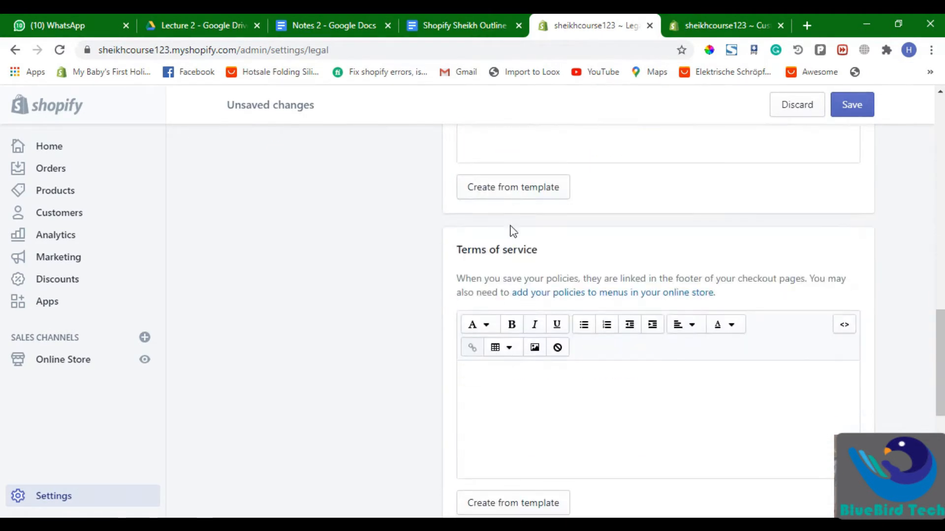
{"action": "left_click", "coordinate": [523, 396]}
{"action": "scroll", "coordinate": [689, 295], "scroll_direction": "down", "scroll_amount": 6}
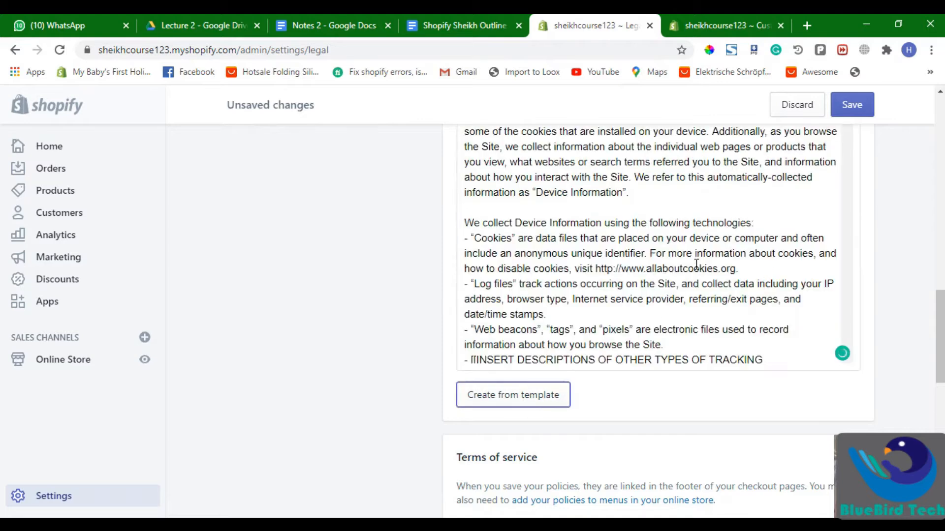
Delete the placeholder line about other types of tracking technologies from the privacy policy
{"action": "scroll", "coordinate": [647, 309], "scroll_direction": "up", "scroll_amount": 7}
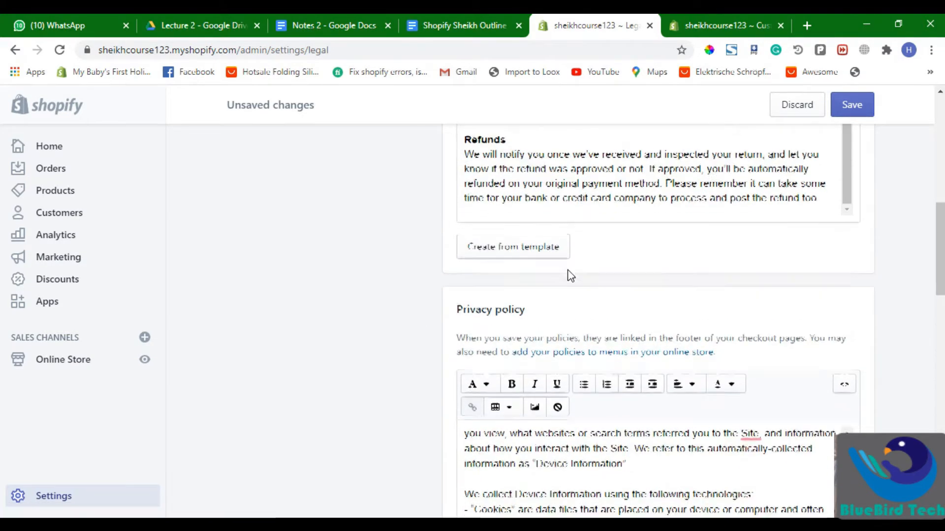
{"action": "scroll", "coordinate": [571, 269], "scroll_direction": "down", "scroll_amount": 3}
{"action": "mouse_move", "coordinate": [749, 305]}
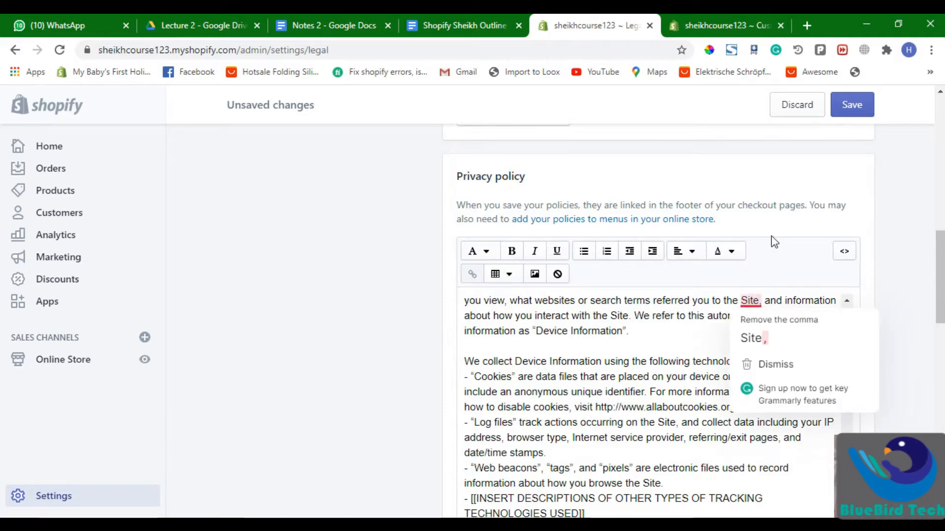
{"action": "scroll", "coordinate": [773, 239], "scroll_direction": "down", "scroll_amount": 3}
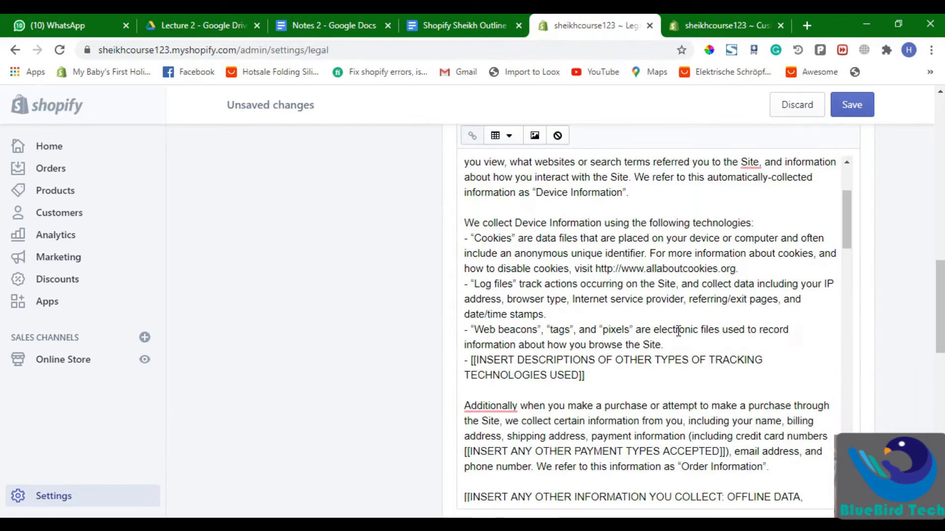
{"action": "triple_click", "coordinate": [529, 331]}
{"action": "left_click", "coordinate": [627, 316]}
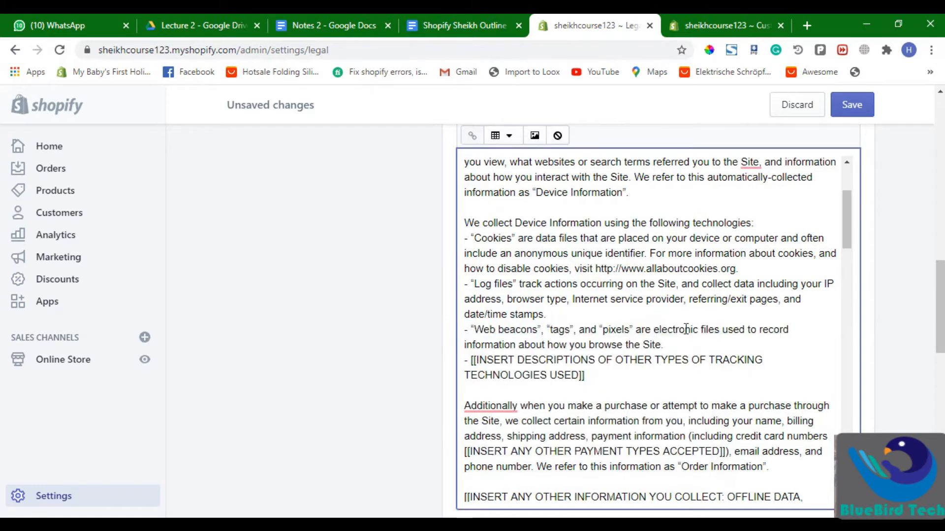
{"action": "triple_click", "coordinate": [578, 364]}
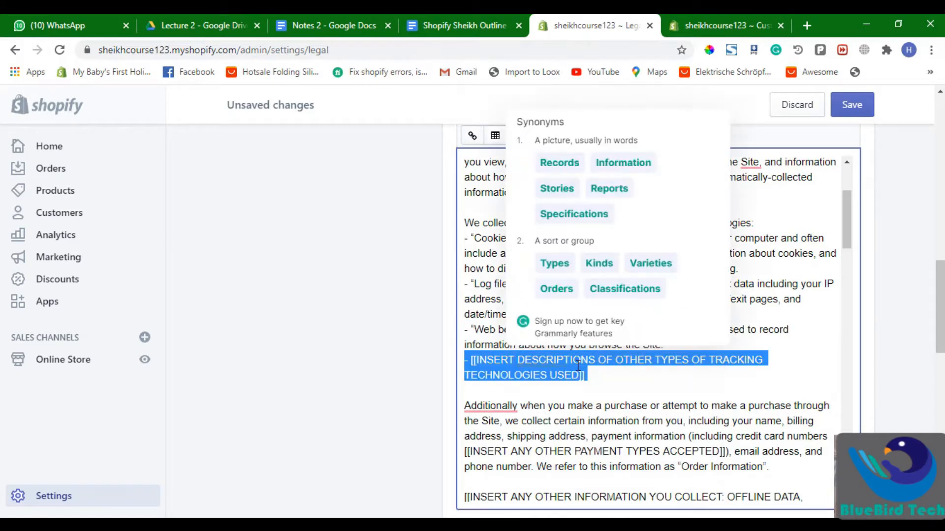
{"action": "key", "text": "BackSpace"}
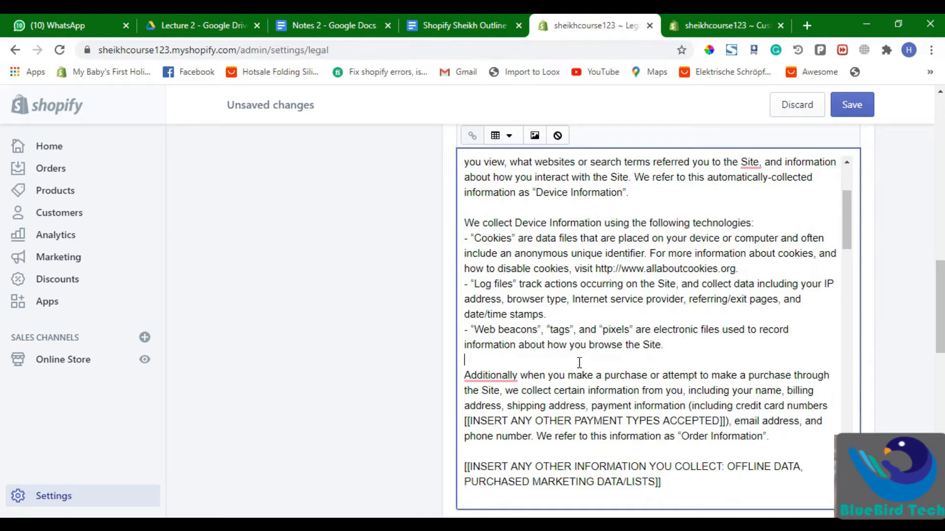
Try to delete the placeholder about other accepted payment types from the order information paragraph, and undo the last deletion
{"action": "scroll", "coordinate": [520, 397], "scroll_direction": "down", "scroll_amount": 3}
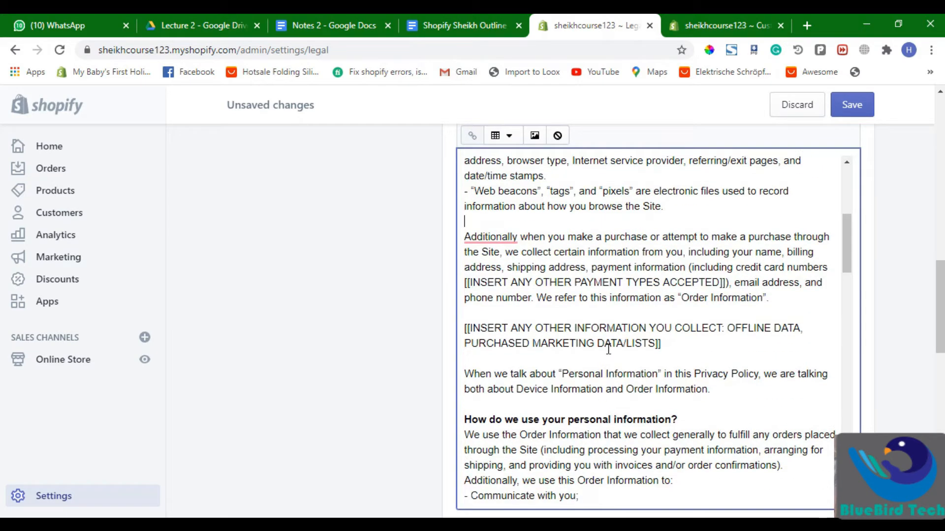
{"action": "triple_click", "coordinate": [606, 341]}
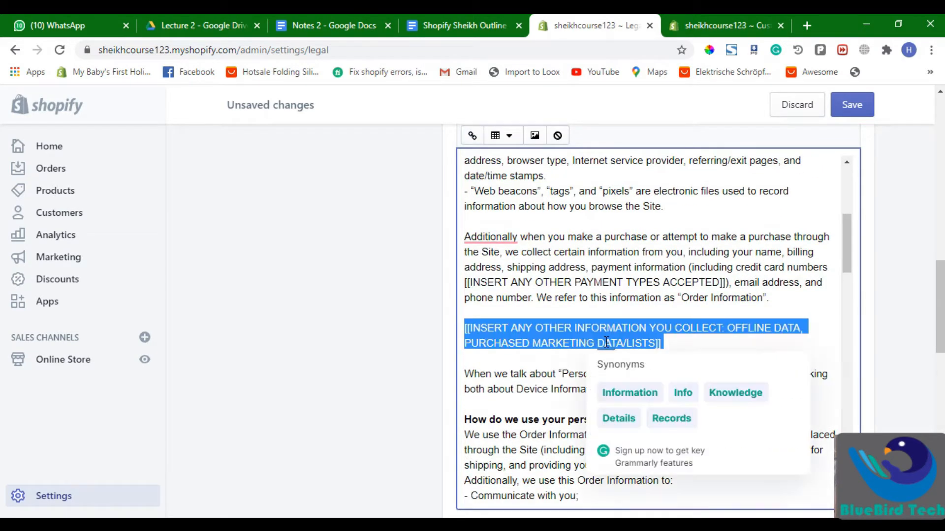
{"action": "triple_click", "coordinate": [606, 342]}
{"action": "triple_click", "coordinate": [607, 342]}
{"action": "triple_click", "coordinate": [675, 341]}
{"action": "left_click", "coordinate": [717, 284]}
{"action": "left_click_drag", "start_coordinate": [717, 283], "coordinate": [730, 286]}
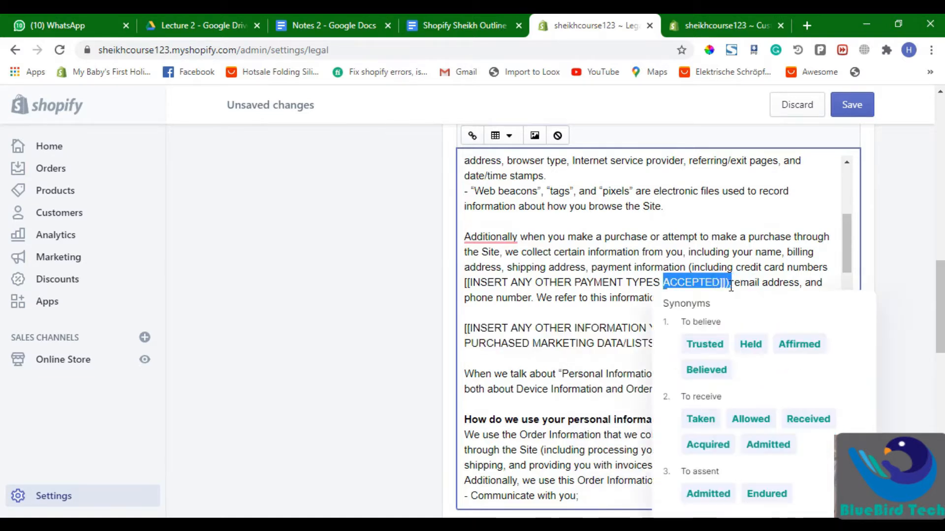
{"action": "key", "text": "BackSpace"}
{"action": "key", "text": "BackSpace"}
{"action": "key", "text": "BackSpace"}
{"action": "key", "text": "BackSpace"}
{"action": "key", "text": "BackSpace"}
{"action": "key", "text": "BackSpace"}
{"action": "key", "text": "BackSpace"}
{"action": "key", "text": "BackSpace"}
{"action": "key", "text": "BackSpace"}
{"action": "key", "text": "BackSpace"}
{"action": "key", "text": "BackSpace"}
{"action": "key", "text": "BackSpace"}
{"action": "key", "text": "BackSpace"}
{"action": "key", "text": "BackSpace"}
{"action": "key", "text": "BackSpace"}
{"action": "key", "text": "BackSpace"}
{"action": "key", "text": "BackSpace"}
{"action": "key", "text": "BackSpace"}
{"action": "key", "text": "BackSpace"}
{"action": "key", "text": "BackSpace"}
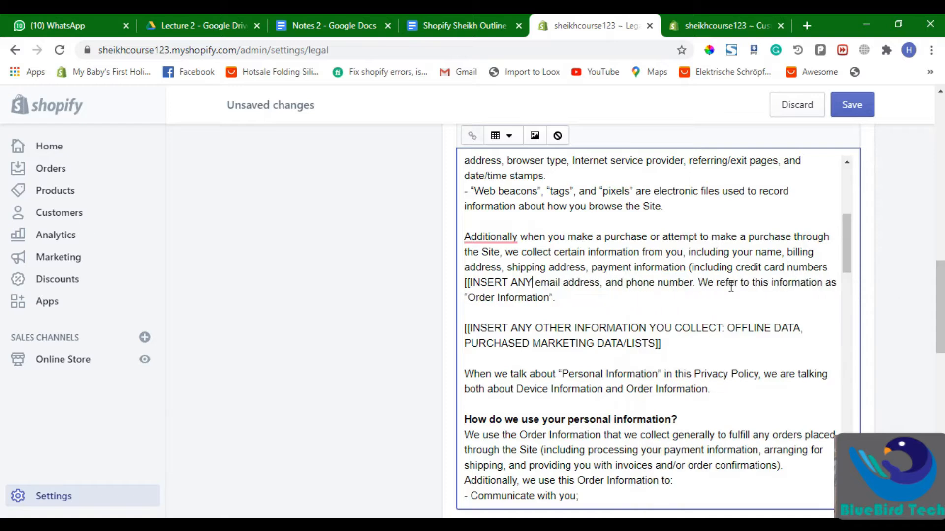
{"action": "key", "text": "BackSpace"}
{"action": "key", "text": "BackSpace"}
{"action": "key", "text": "BackSpace"}
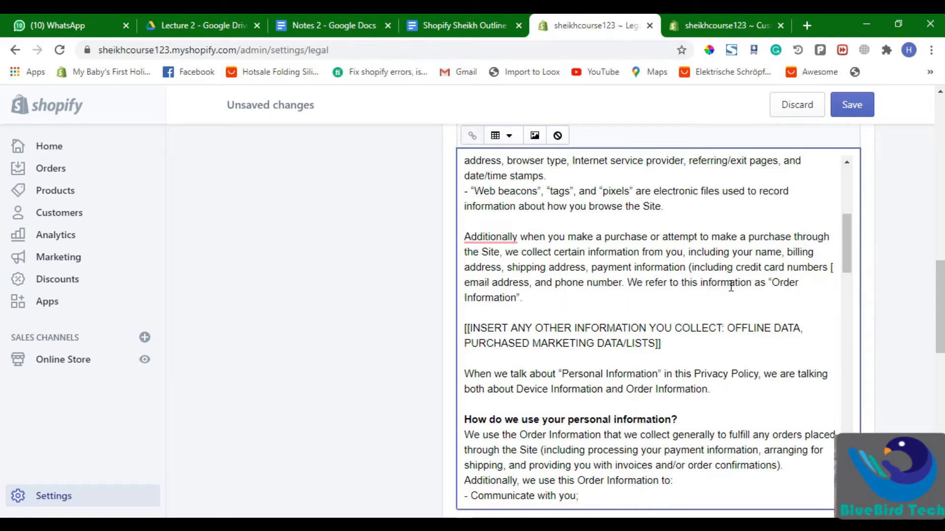
{"action": "key", "text": "ctrl+z"}
Delete the privacy policy's placeholder about other collected information, offline data and purchased marketing lists
{"action": "triple_click", "coordinate": [644, 344]}
{"action": "key", "text": "BackSpace"}
Examine the remaining privacy policy placeholders for advertising opt-out links and the minors' age restriction
{"action": "scroll", "coordinate": [644, 344], "scroll_direction": "down", "scroll_amount": 10}
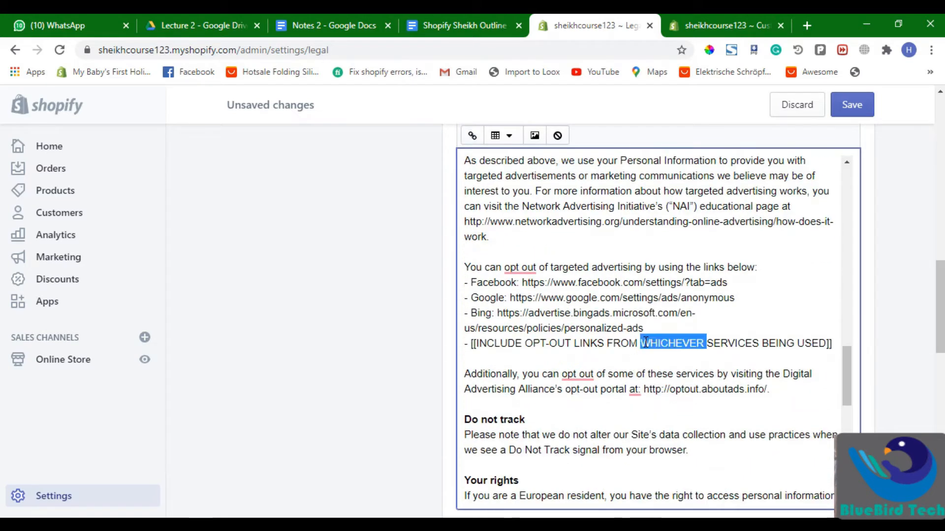
{"action": "triple_click", "coordinate": [645, 343]}
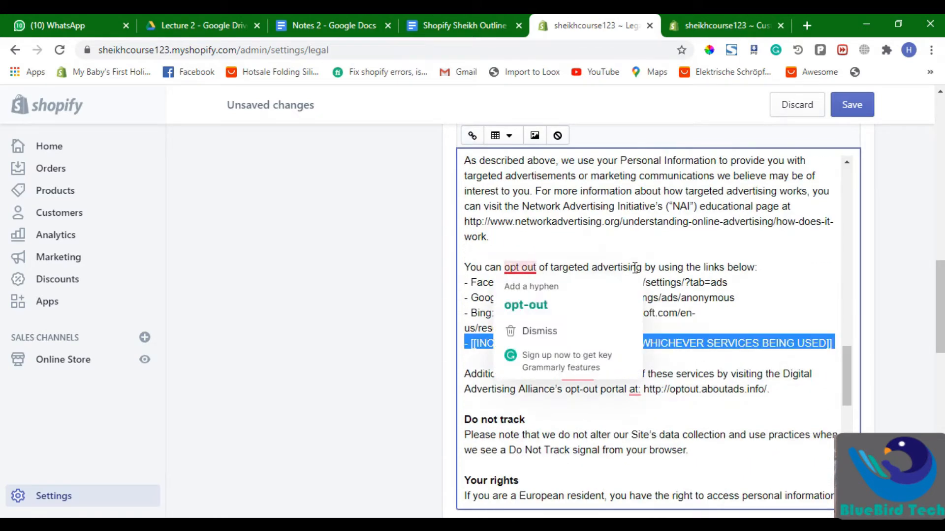
{"action": "double_click", "coordinate": [600, 269]}
{"action": "left_click_drag", "start_coordinate": [600, 270], "coordinate": [723, 270]}
{"action": "triple_click", "coordinate": [521, 343]}
{"action": "scroll", "coordinate": [615, 329], "scroll_direction": "down", "scroll_amount": 7}
{"action": "scroll", "coordinate": [615, 329], "scroll_direction": "down", "scroll_amount": 3}
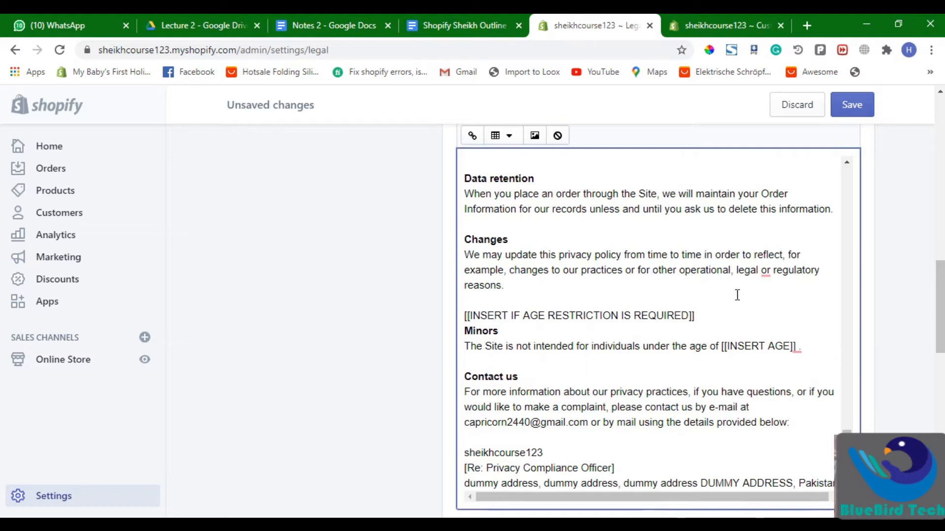
{"action": "triple_click", "coordinate": [657, 316]}
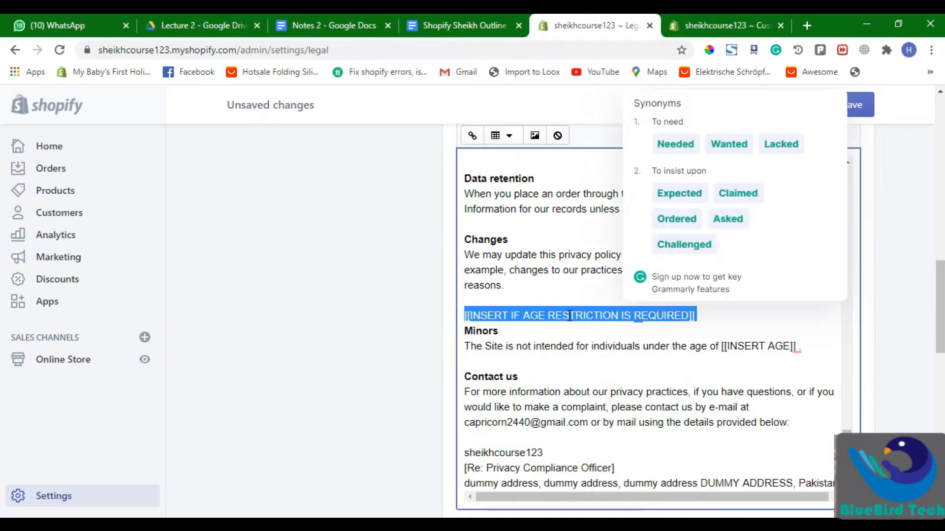
{"action": "triple_click", "coordinate": [580, 315]}
{"action": "left_click", "coordinate": [669, 297]}
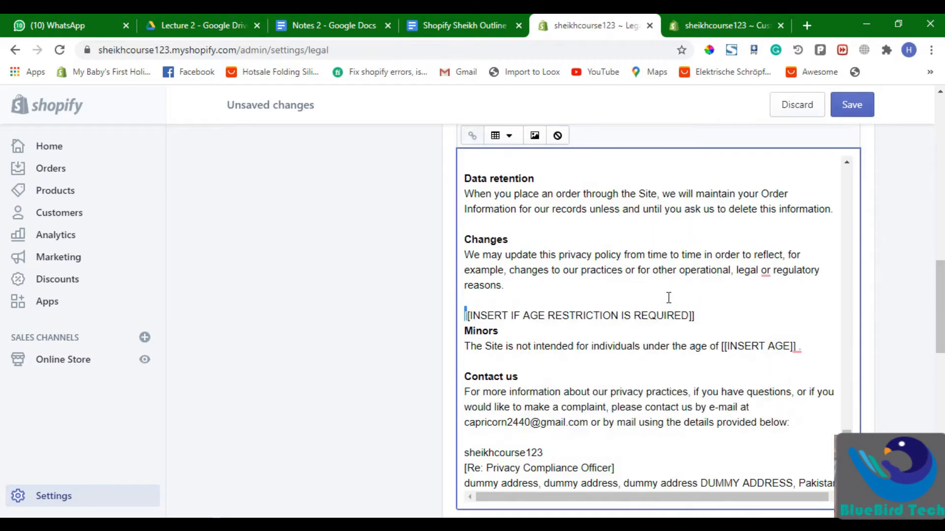
{"action": "triple_click", "coordinate": [657, 314]}
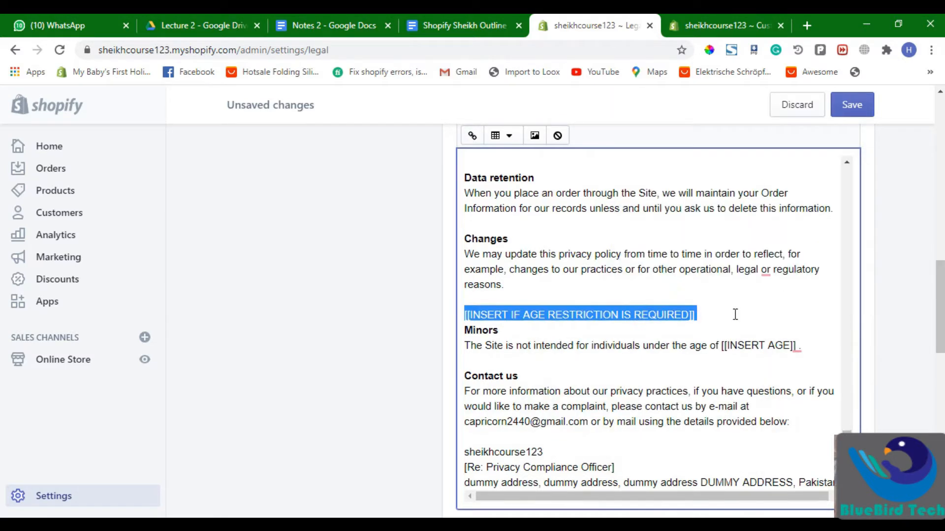
{"action": "scroll", "coordinate": [757, 323], "scroll_direction": "down", "scroll_amount": 6}
{"action": "scroll", "coordinate": [717, 295], "scroll_direction": "up", "scroll_amount": 2}
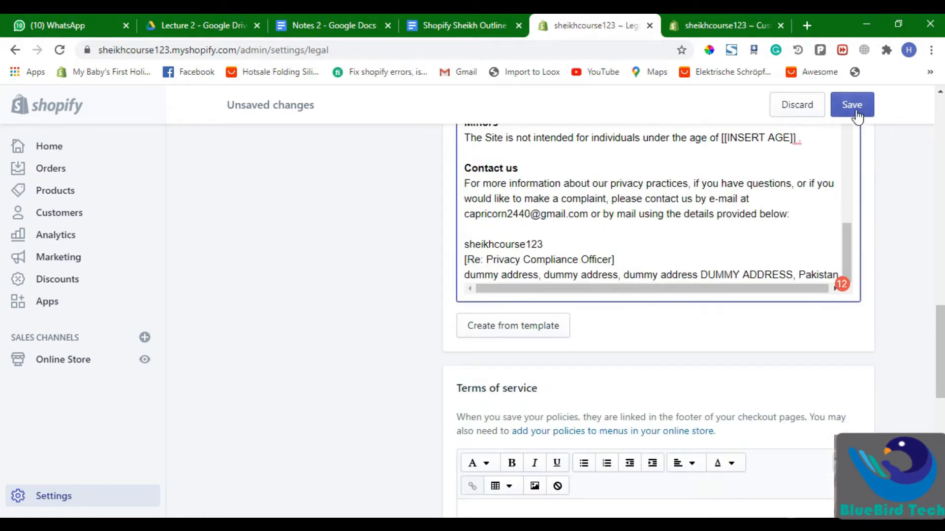
Create the terms of service from its template and save the legal pages
{"action": "scroll", "coordinate": [720, 299], "scroll_direction": "down", "scroll_amount": 7}
{"action": "scroll", "coordinate": [523, 316], "scroll_direction": "up", "scroll_amount": 1}
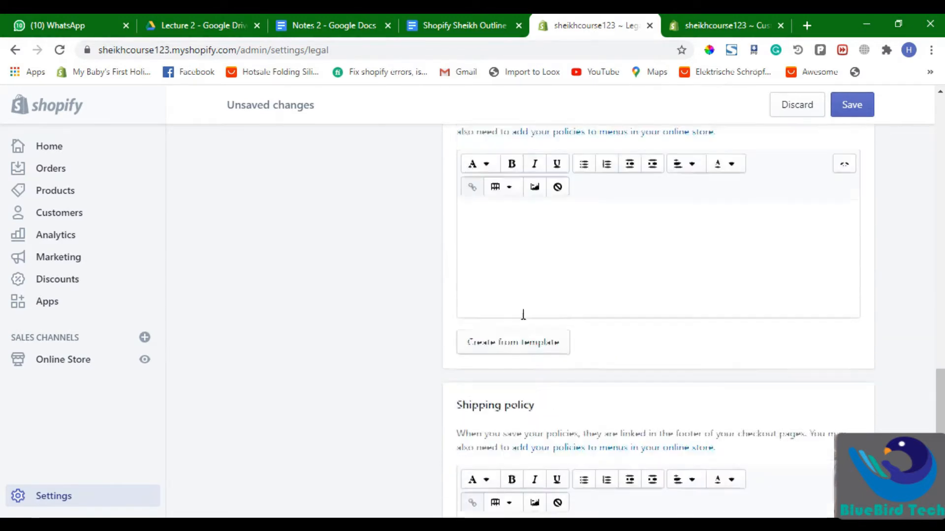
{"action": "left_click", "coordinate": [526, 353]}
{"action": "scroll", "coordinate": [817, 275], "scroll_direction": "down", "scroll_amount": 10}
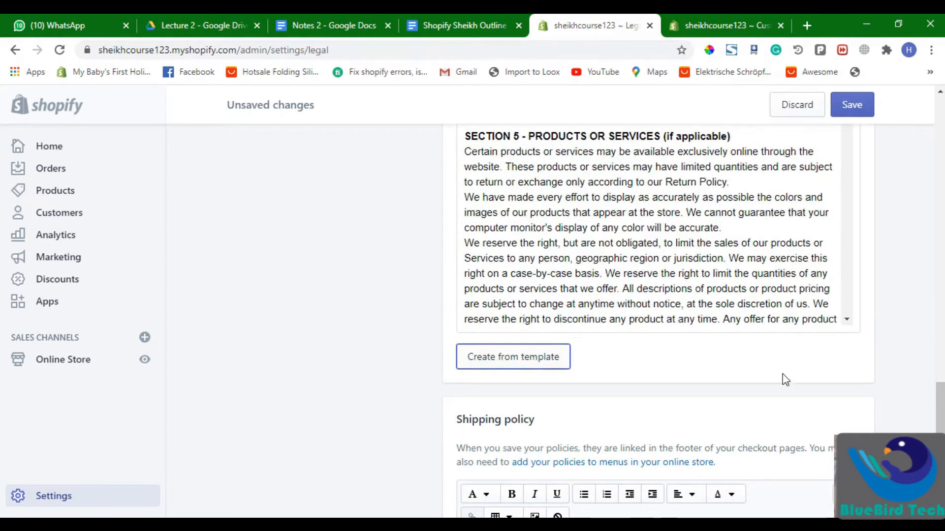
{"action": "left_click", "coordinate": [862, 112]}
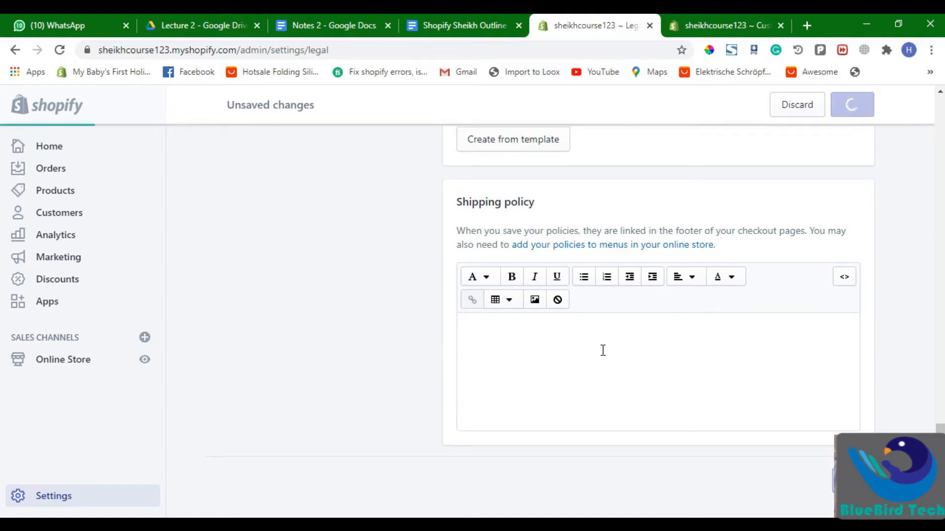
Review the refund, privacy, terms of service and shipping policy sections on the legal page
{"action": "scroll", "coordinate": [590, 339], "scroll_direction": "up", "scroll_amount": 4}
{"action": "scroll", "coordinate": [615, 225], "scroll_direction": "up", "scroll_amount": 15}
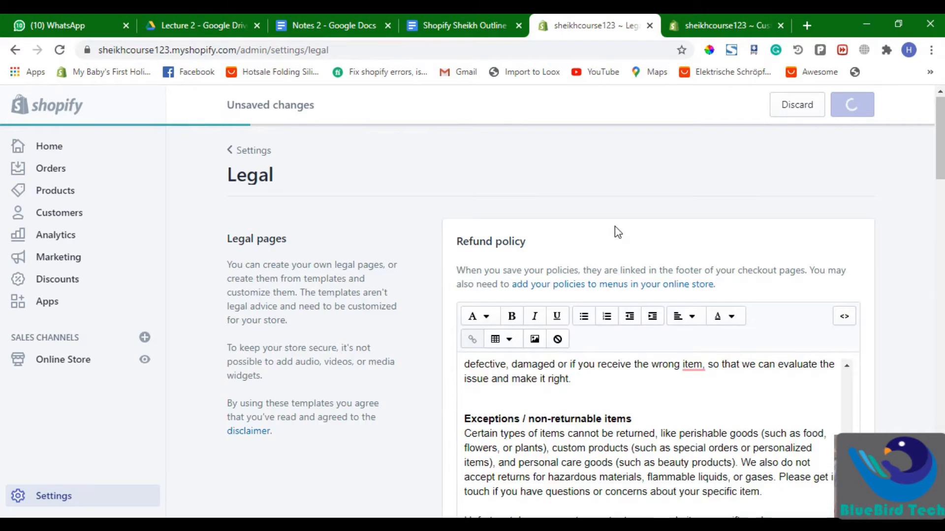
{"action": "scroll", "coordinate": [610, 241], "scroll_direction": "down", "scroll_amount": 5}
{"action": "scroll", "coordinate": [598, 256], "scroll_direction": "down", "scroll_amount": 12}
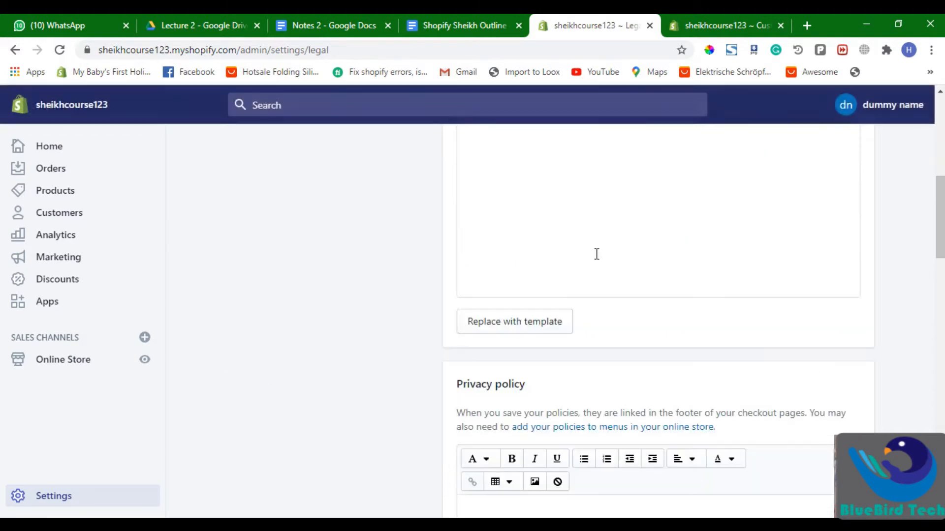
{"action": "scroll", "coordinate": [614, 264], "scroll_direction": "down", "scroll_amount": 5}
{"action": "scroll", "coordinate": [615, 221], "scroll_direction": "up", "scroll_amount": 5}
{"action": "scroll", "coordinate": [608, 334], "scroll_direction": "down", "scroll_amount": 1}
{"action": "scroll", "coordinate": [610, 329], "scroll_direction": "down", "scroll_amount": 8}
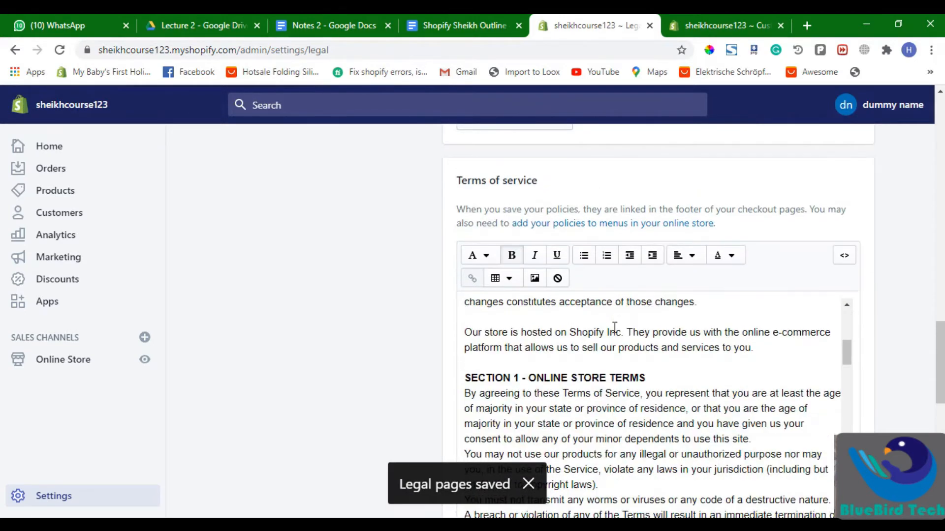
{"action": "scroll", "coordinate": [559, 257], "scroll_direction": "down", "scroll_amount": 3}
{"action": "scroll", "coordinate": [615, 236], "scroll_direction": "down", "scroll_amount": 8}
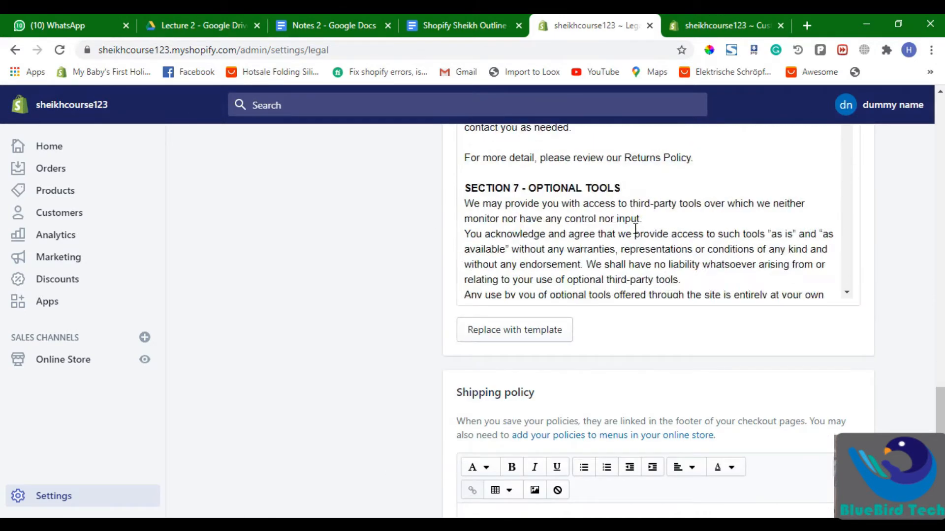
{"action": "scroll", "coordinate": [650, 344], "scroll_direction": "down", "scroll_amount": 4}
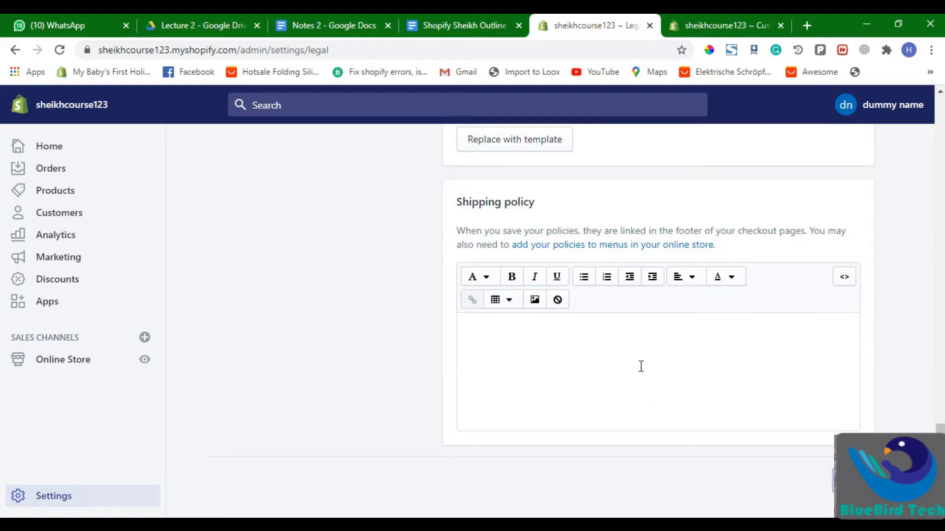
{"action": "left_click", "coordinate": [633, 347]}
{"action": "scroll", "coordinate": [857, 381], "scroll_direction": "up", "scroll_amount": 15}
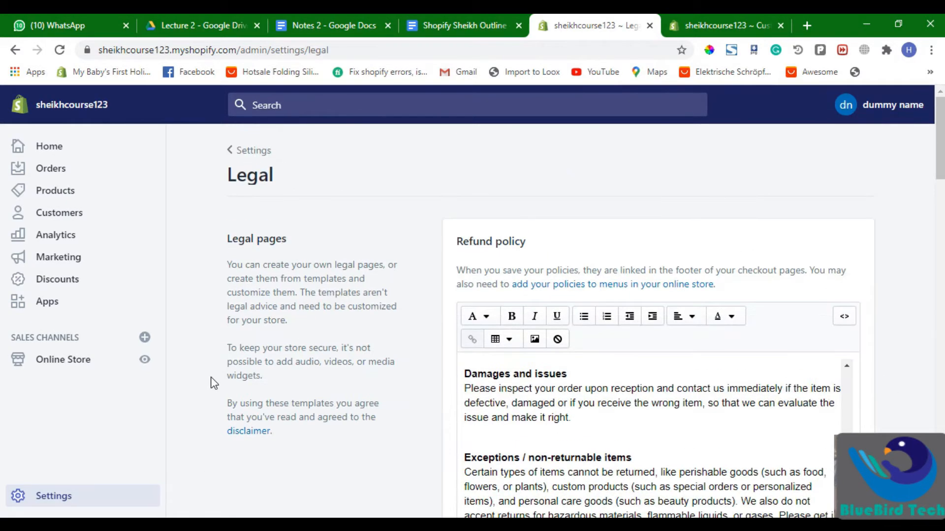
Open the online store's themes page and check the first footer menu column in the theme editor's preview
{"action": "left_click", "coordinate": [93, 359]}
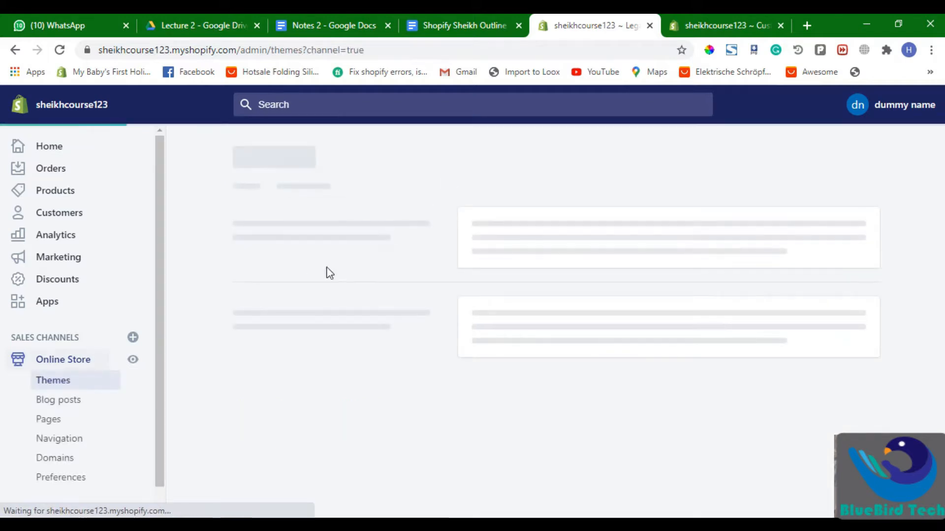
{"action": "left_click", "coordinate": [669, 14]}
{"action": "left_click", "coordinate": [619, 13]}
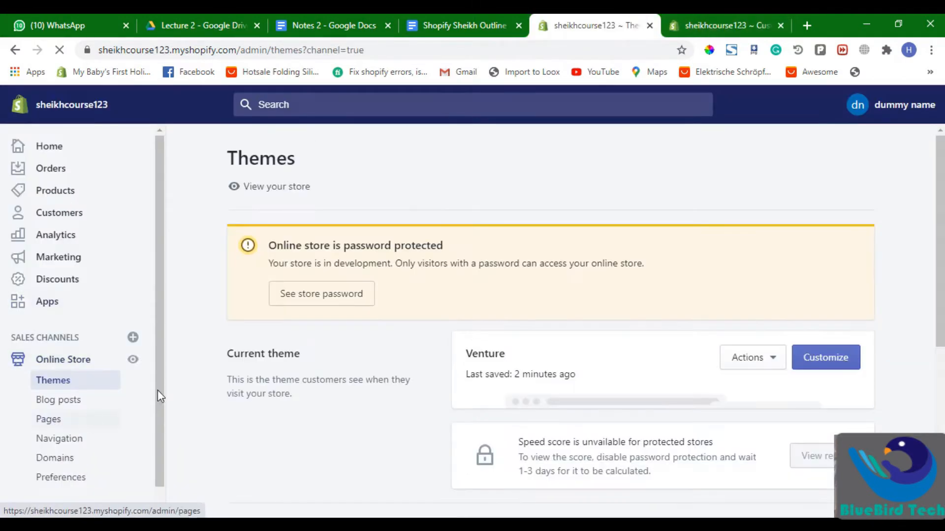
{"action": "scroll", "coordinate": [500, 268], "scroll_direction": "down", "scroll_amount": 5}
{"action": "scroll", "coordinate": [509, 323], "scroll_direction": "down", "scroll_amount": 3}
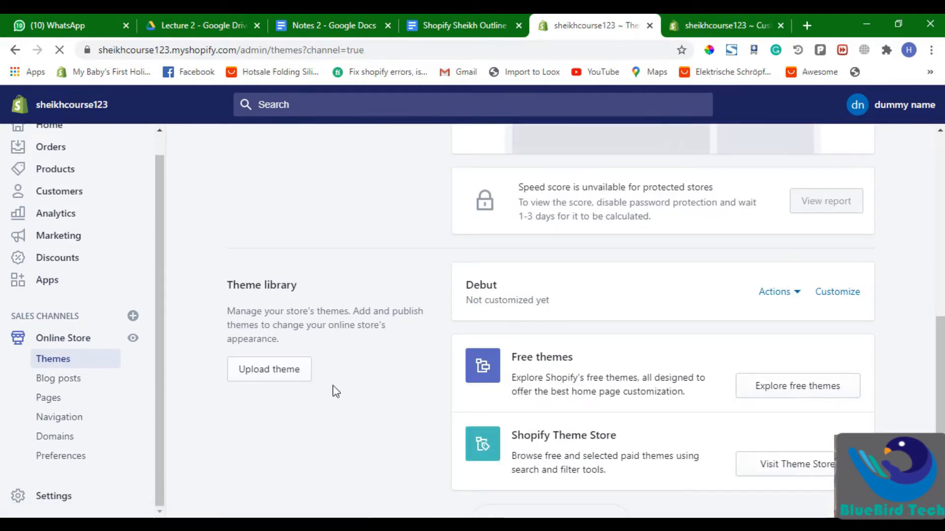
{"action": "left_click", "coordinate": [711, 23]}
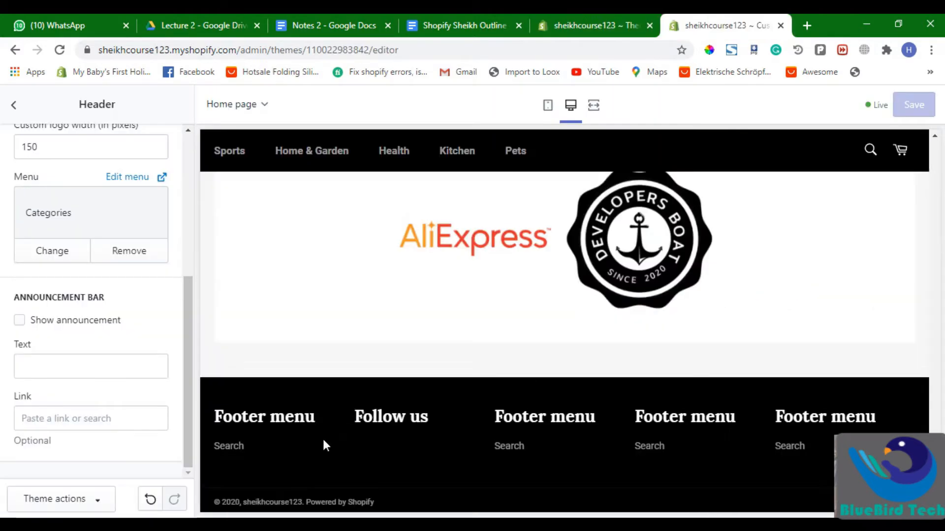
{"action": "triple_click", "coordinate": [295, 418]}
{"action": "left_click", "coordinate": [640, 20]}
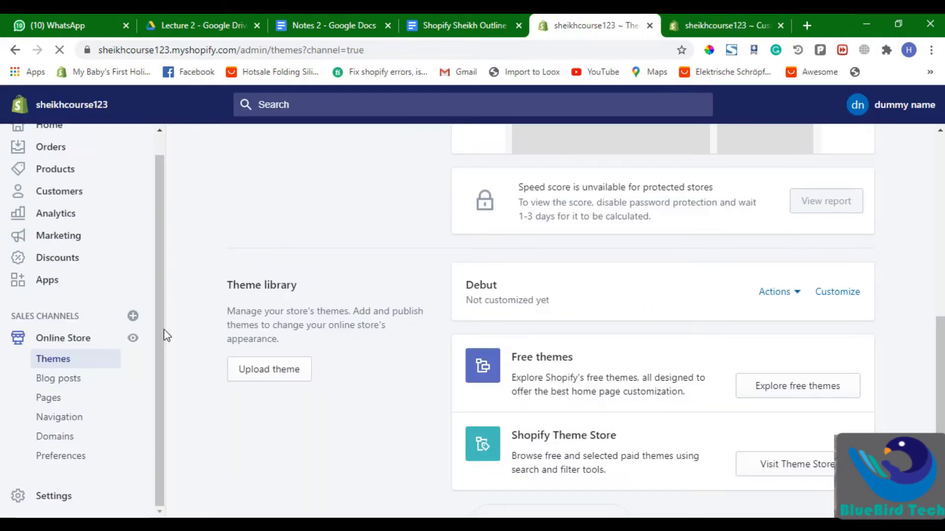
Start a new navigation menu titled "Important Links"
{"action": "left_click", "coordinate": [81, 423]}
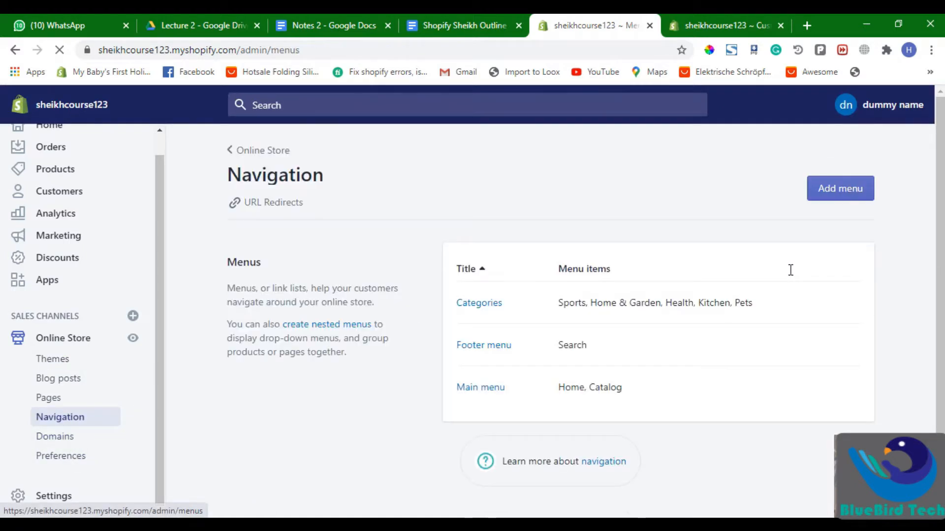
{"action": "left_click", "coordinate": [815, 190]}
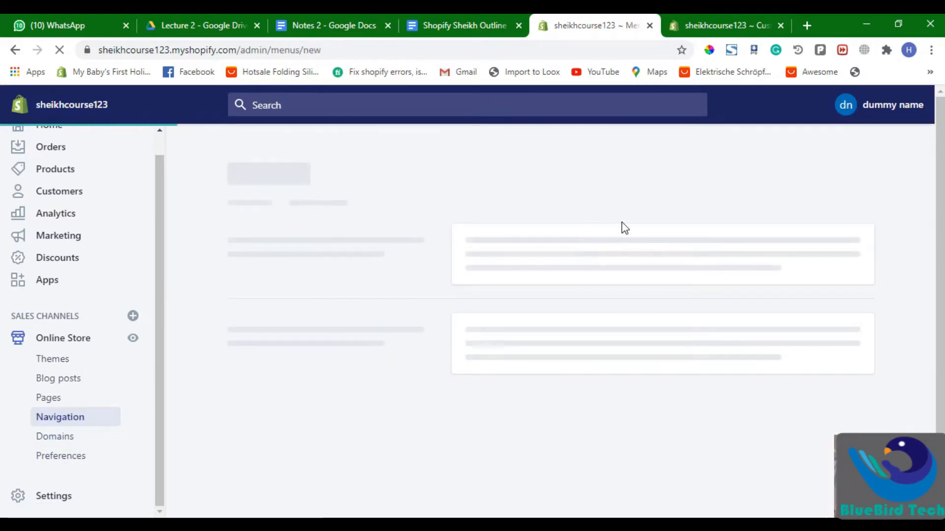
{"action": "left_click", "coordinate": [592, 243]}
{"action": "type", "text": "Imo"}
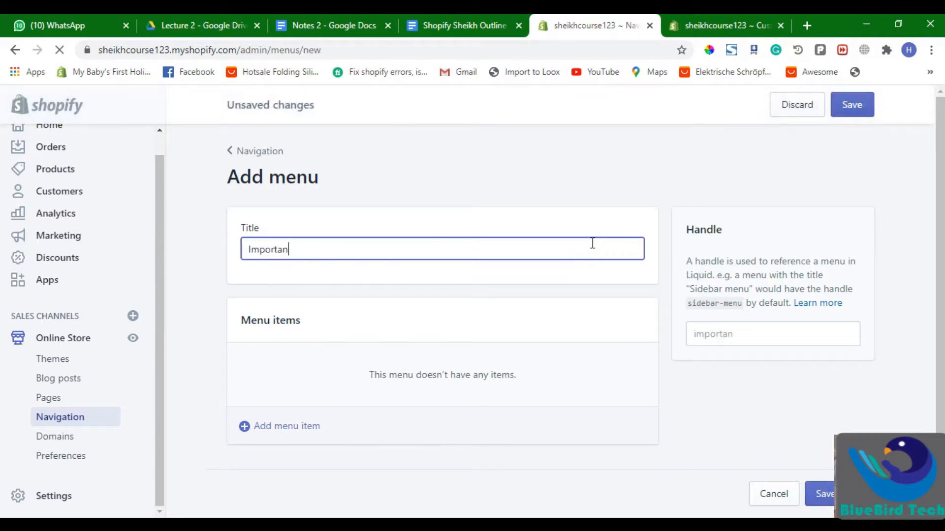
{"action": "key", "text": "ctrl+a"}
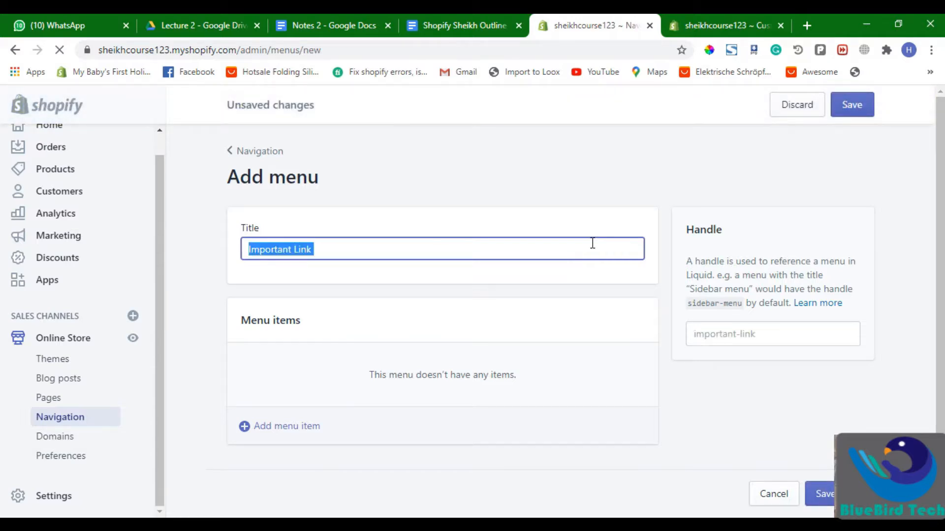
{"action": "left_click", "coordinate": [592, 243]}
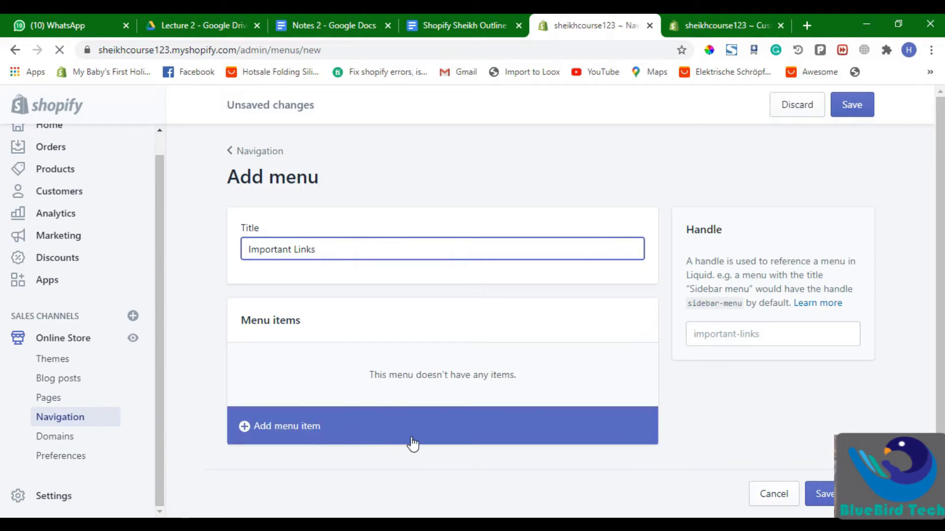
Add a Privacy Policy item to the Important Links menu, linked to the store's privacy policy
{"action": "left_click", "coordinate": [409, 425]}
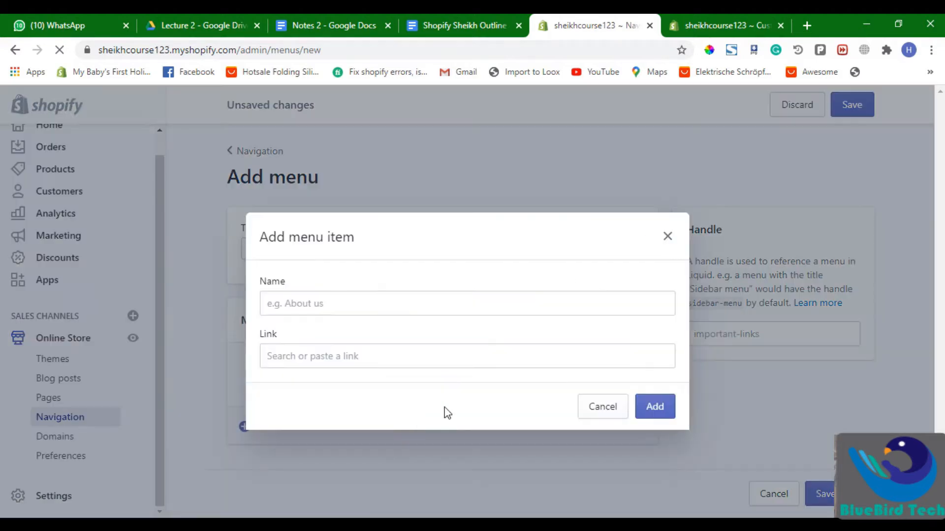
{"action": "left_click", "coordinate": [428, 357]}
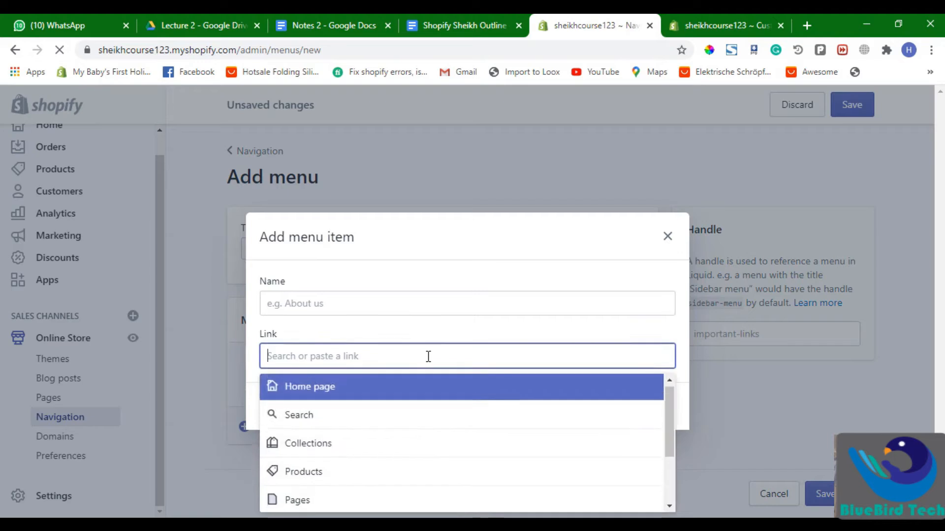
{"action": "scroll", "coordinate": [428, 421], "scroll_direction": "down", "scroll_amount": 3}
{"action": "left_click", "coordinate": [411, 490]}
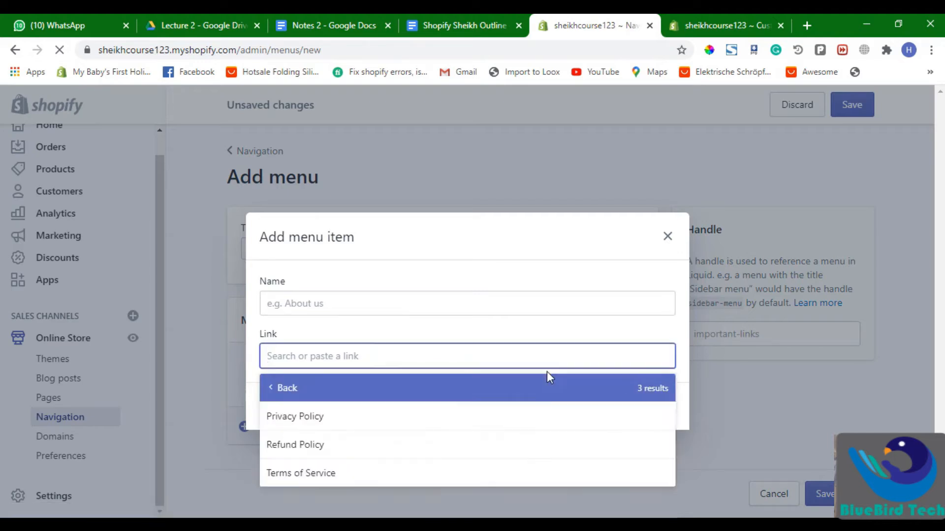
{"action": "left_click", "coordinate": [510, 418]}
{"action": "left_click", "coordinate": [656, 417]}
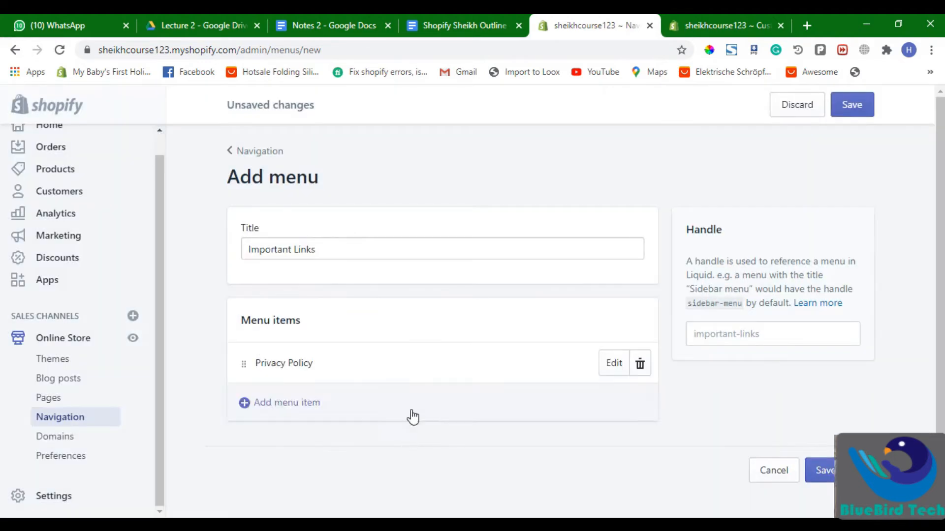
Add a Refund Policy item to the menu, linked to the store's refund policy
{"action": "left_click", "coordinate": [411, 417]}
{"action": "left_click", "coordinate": [411, 363]}
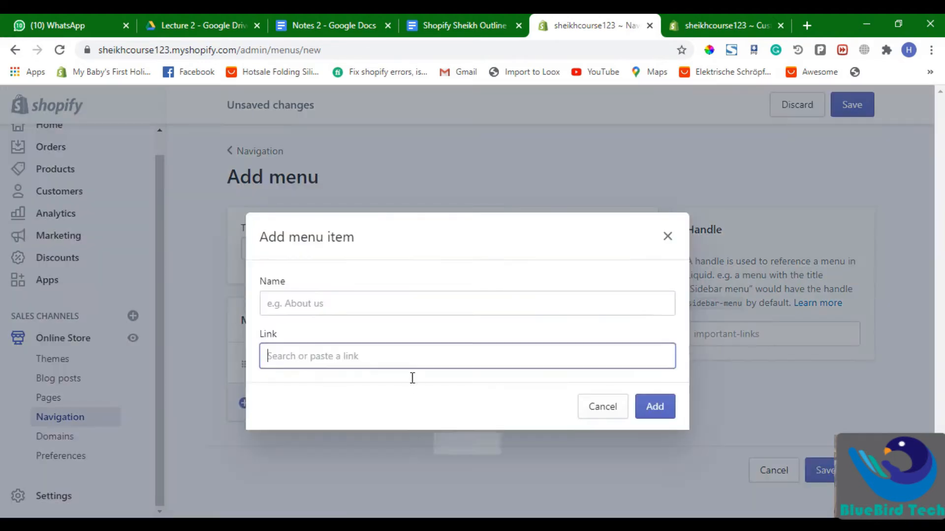
{"action": "left_click", "coordinate": [411, 498]}
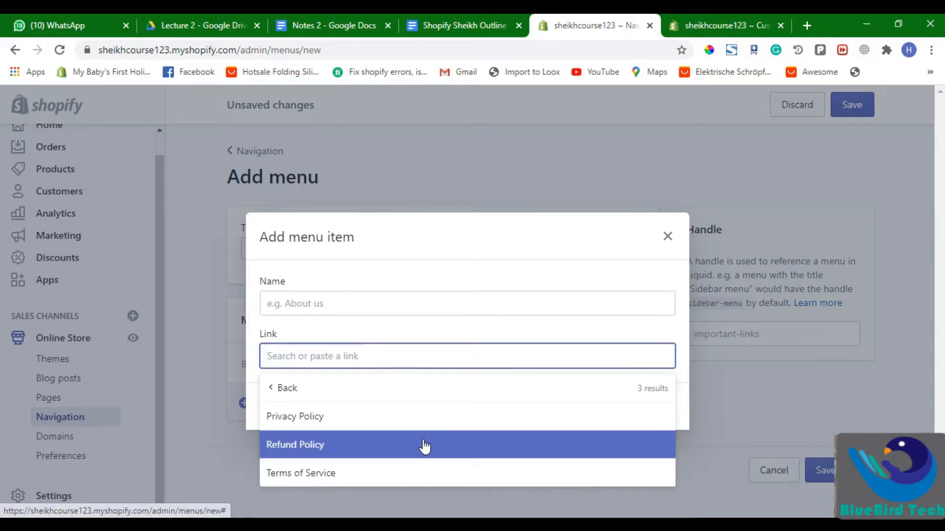
{"action": "left_click", "coordinate": [421, 445]}
{"action": "key", "text": "Return"}
Add a Terms of Service item to the menu, linked to the store's terms of service
{"action": "left_click", "coordinate": [362, 436]}
{"action": "left_click", "coordinate": [390, 349]}
{"action": "left_click", "coordinate": [386, 499]}
{"action": "left_click", "coordinate": [407, 472]}
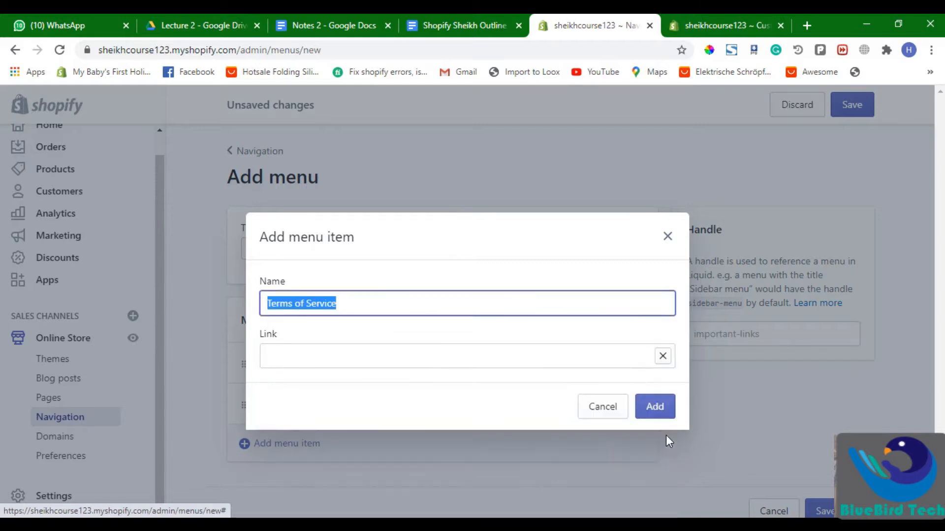
{"action": "left_click", "coordinate": [657, 408]}
Save the Important Links menu and return to the theme editor
{"action": "left_click", "coordinate": [695, 15]}
{"action": "left_click", "coordinate": [580, 22]}
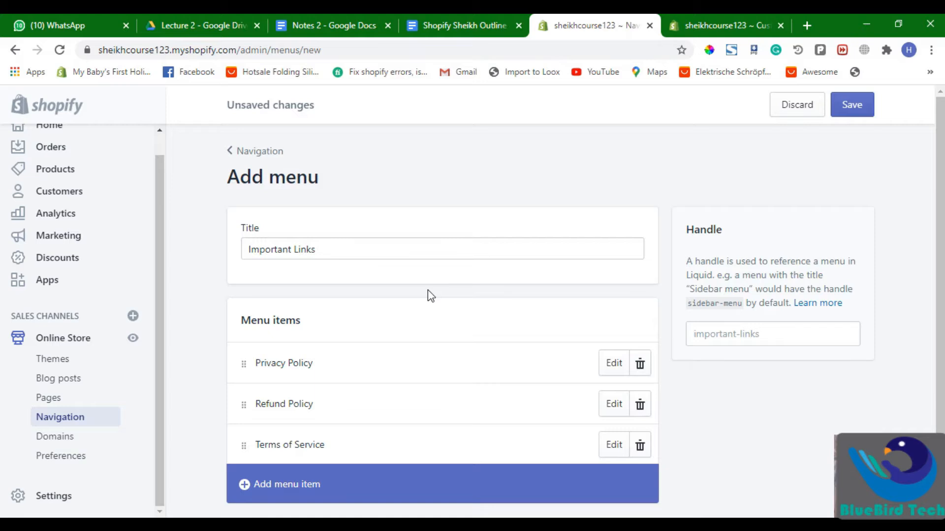
{"action": "left_click", "coordinate": [851, 114]}
{"action": "left_click", "coordinate": [720, 15]}
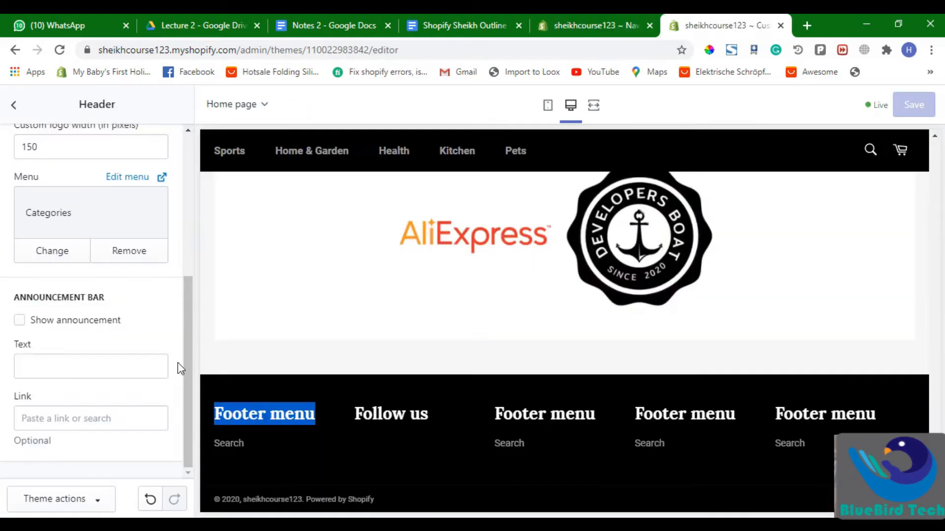
Assign the Important Links menu to the first menu block of the theme's footer
{"action": "scroll", "coordinate": [53, 343], "scroll_direction": "up", "scroll_amount": 5}
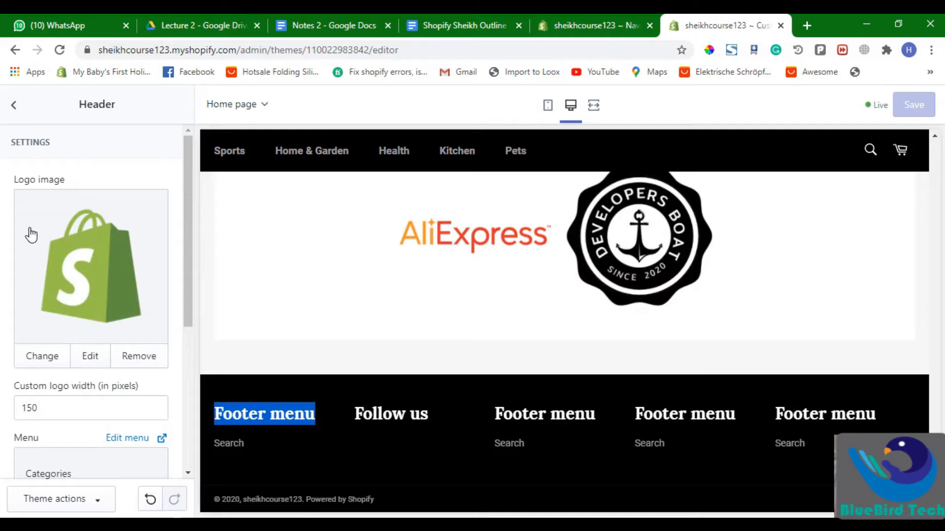
{"action": "scroll", "coordinate": [31, 234], "scroll_direction": "down", "scroll_amount": 5}
{"action": "left_click", "coordinate": [13, 105]}
{"action": "left_click", "coordinate": [60, 440]}
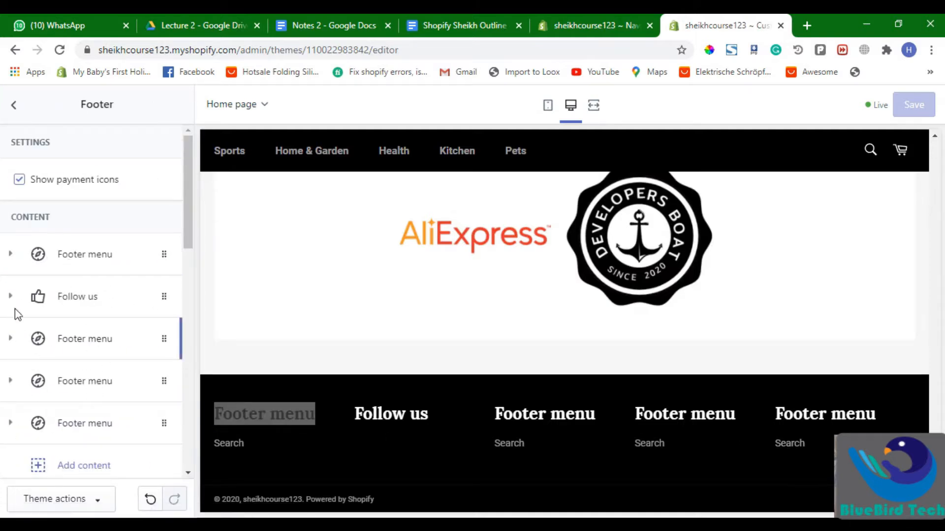
{"action": "left_click", "coordinate": [9, 253]}
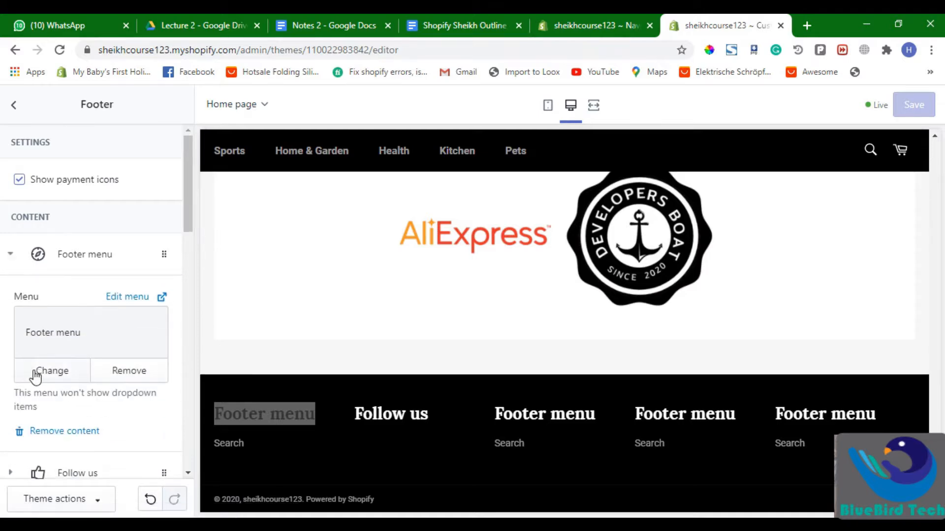
{"action": "left_click", "coordinate": [57, 373]}
{"action": "left_click", "coordinate": [91, 274]}
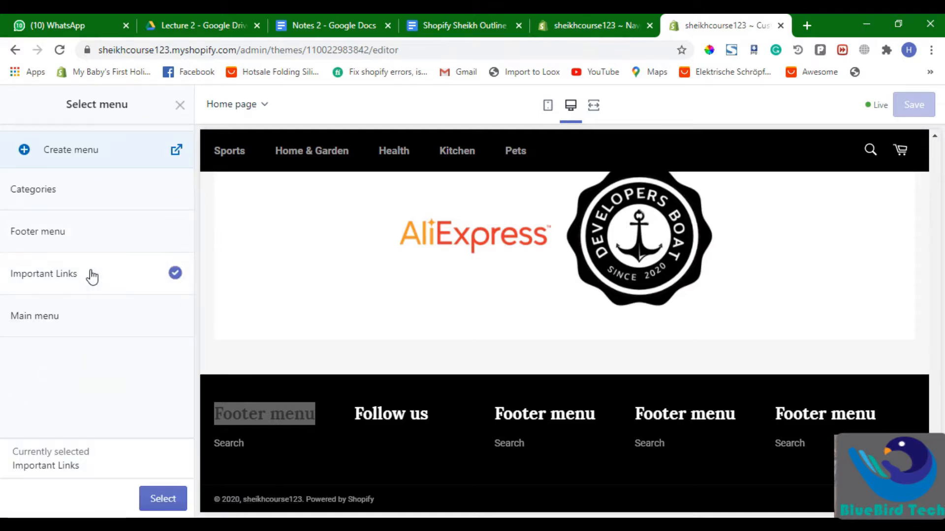
{"action": "left_click", "coordinate": [163, 499]}
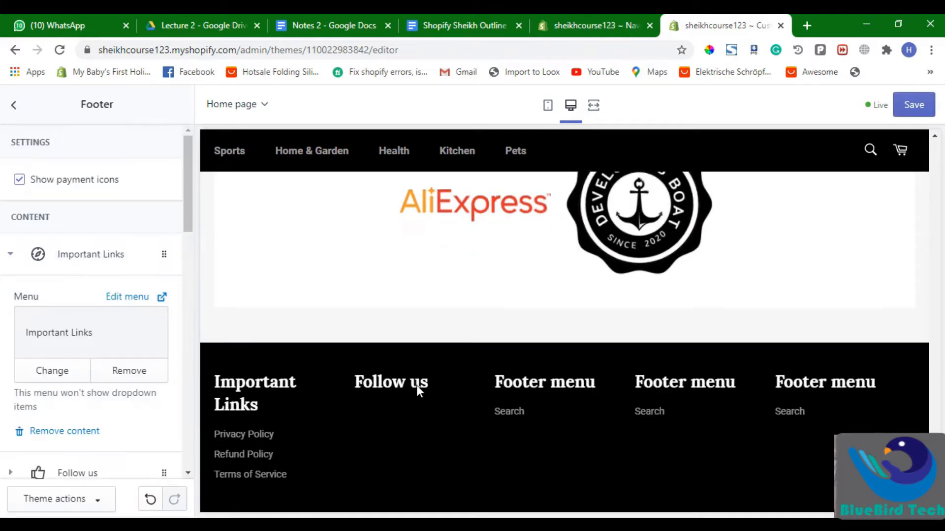
Remove the assigned menu from the last Footer menu block in the footer and save the theme changes
{"action": "scroll", "coordinate": [3, 374], "scroll_direction": "down", "scroll_amount": 5}
{"action": "left_click", "coordinate": [21, 112]}
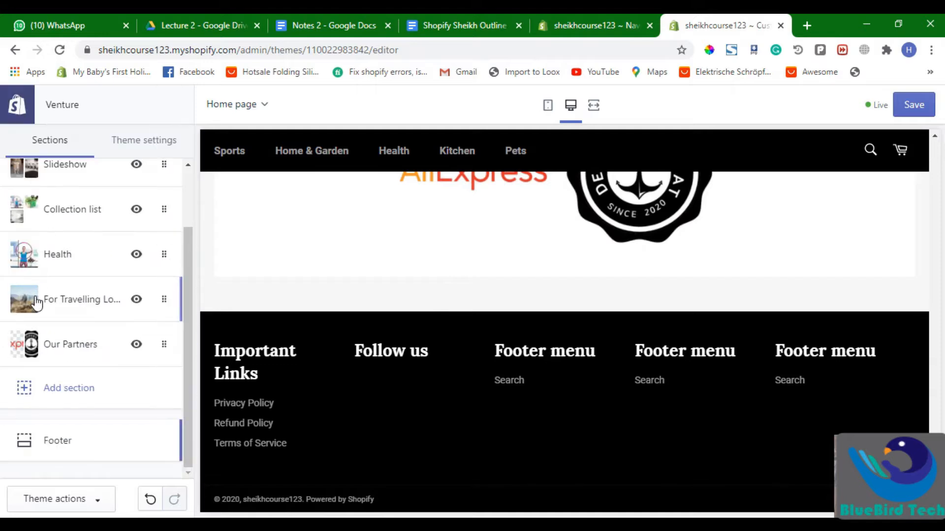
{"action": "left_click", "coordinate": [80, 449]}
{"action": "scroll", "coordinate": [8, 218], "scroll_direction": "down", "scroll_amount": 10}
{"action": "scroll", "coordinate": [10, 219], "scroll_direction": "up", "scroll_amount": 3}
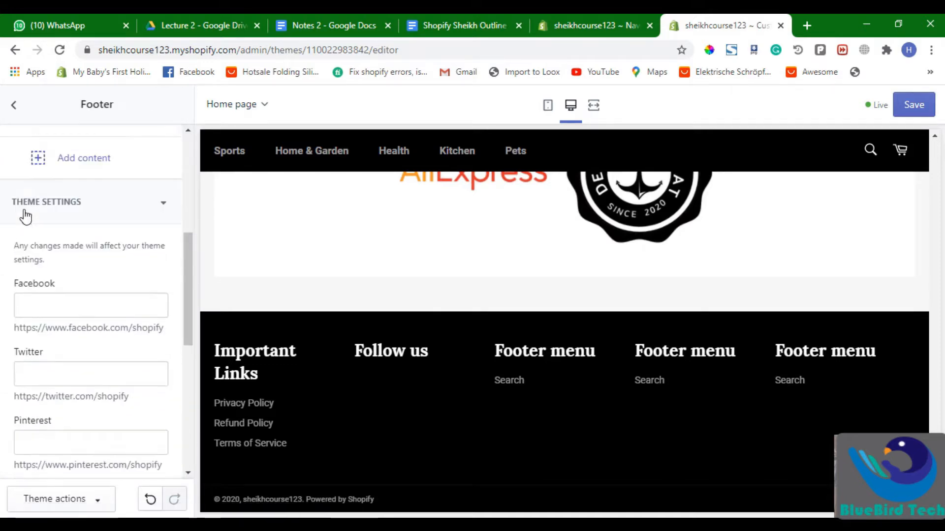
{"action": "left_click", "coordinate": [8, 148]}
{"action": "scroll", "coordinate": [56, 254], "scroll_direction": "down", "scroll_amount": 7}
{"action": "scroll", "coordinate": [117, 207], "scroll_direction": "up", "scroll_amount": 6}
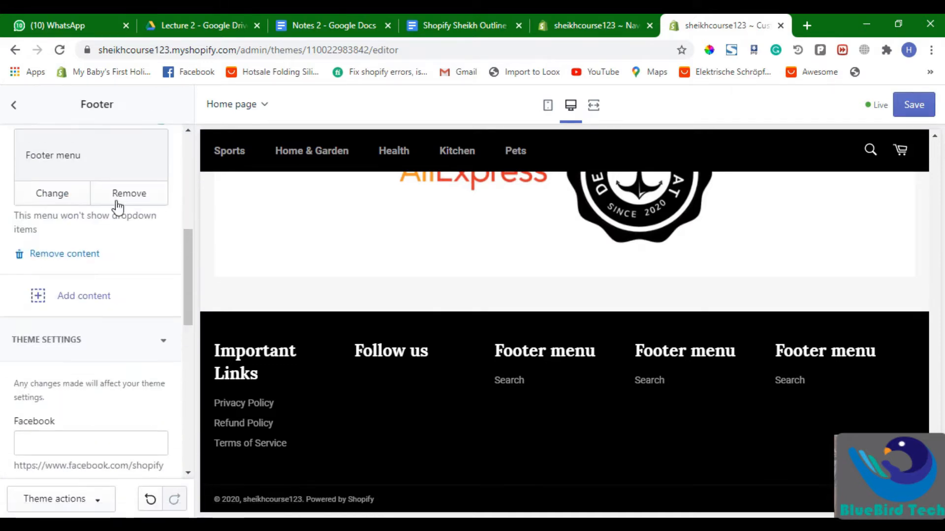
{"action": "left_click", "coordinate": [129, 194]}
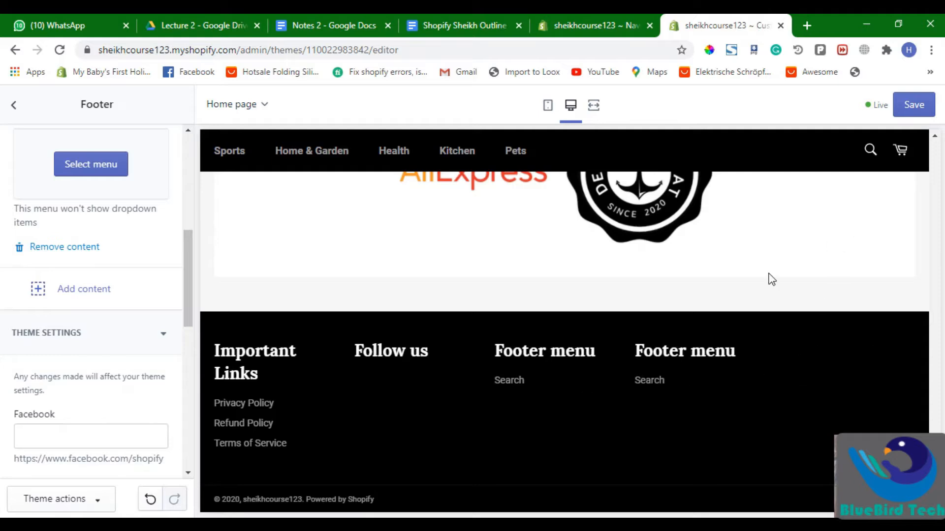
{"action": "left_click", "coordinate": [895, 110]}
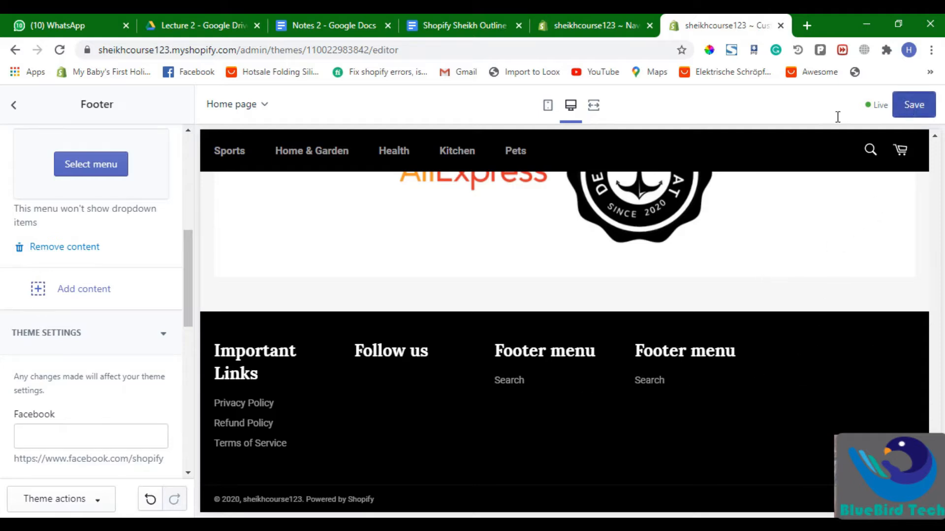
{"action": "left_click", "coordinate": [14, 105]}
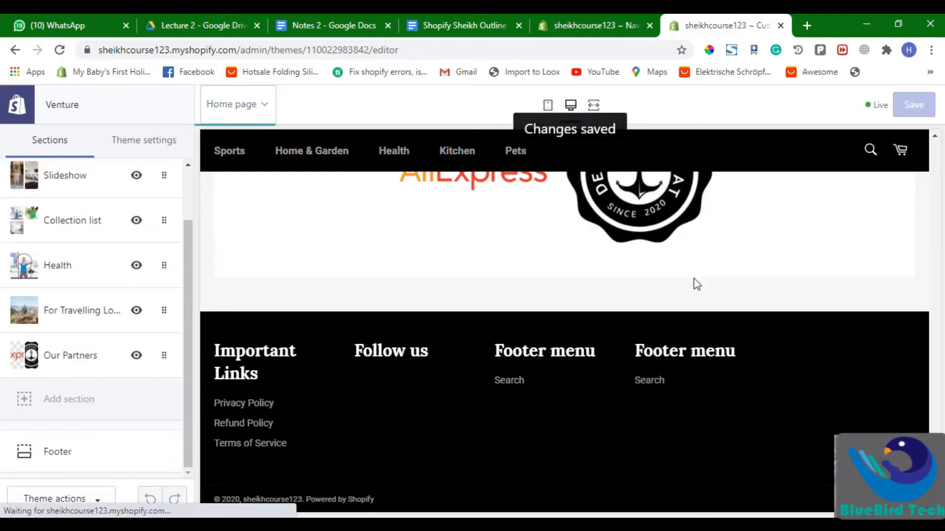
Return to the store admin and start a new online store page titled Contact Us
{"action": "left_click", "coordinate": [591, 20]}
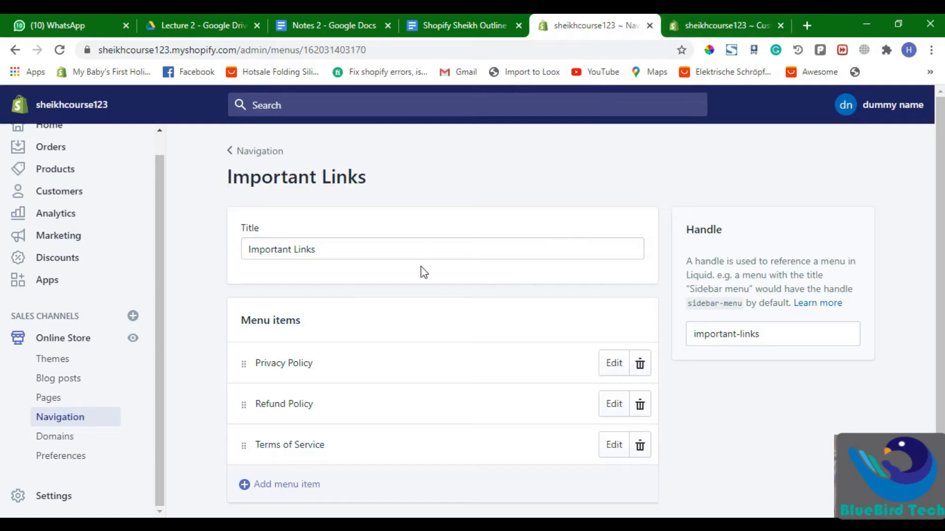
{"action": "scroll", "coordinate": [419, 294], "scroll_direction": "down", "scroll_amount": 2}
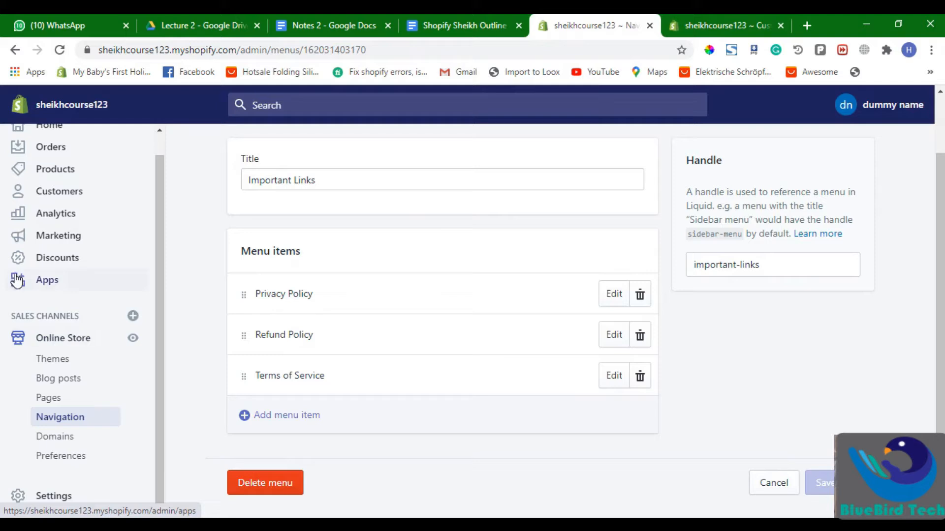
{"action": "left_click", "coordinate": [72, 407]}
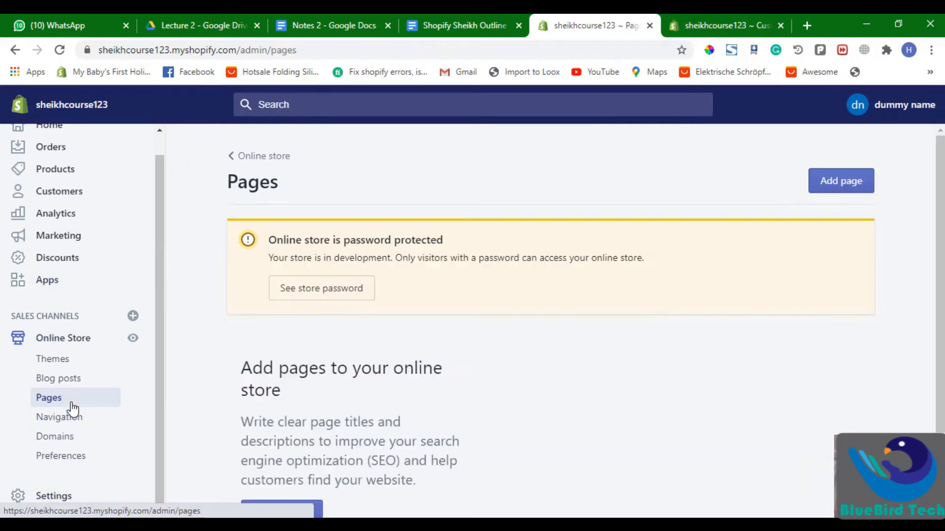
{"action": "left_click", "coordinate": [842, 181]}
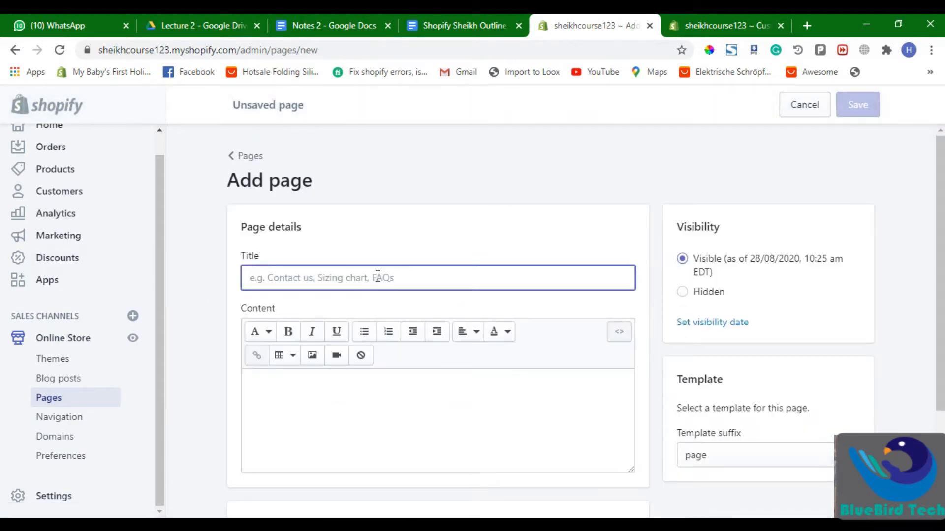
{"action": "type", "text": "Contact Us"}
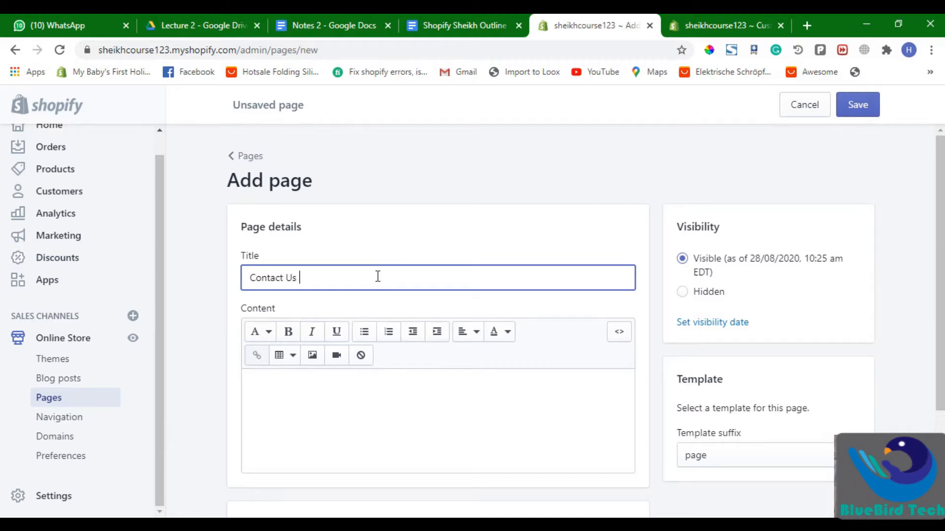
{"action": "key", "text": "ctrl+a"}
Set the Contact Us page's template suffix to page.contact and save the page
{"action": "scroll", "coordinate": [734, 375], "scroll_direction": "down", "scroll_amount": 3}
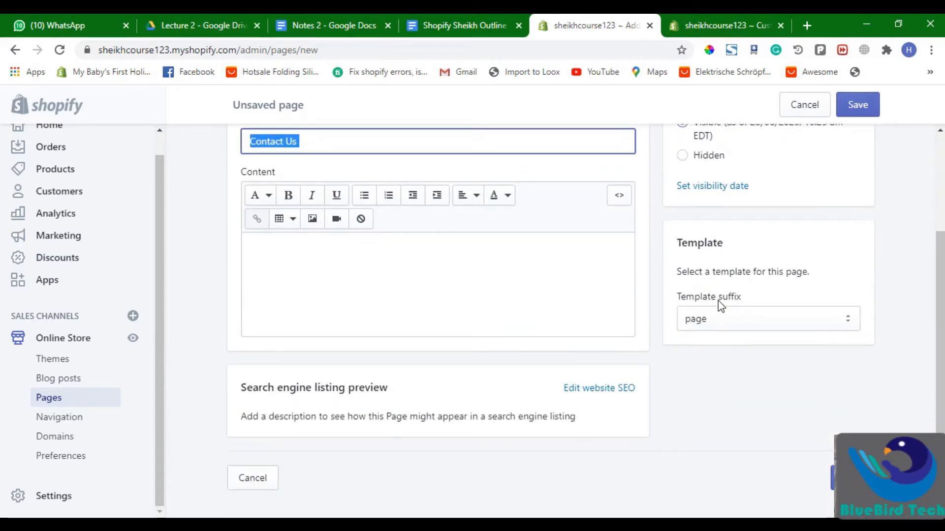
{"action": "left_click", "coordinate": [723, 327]}
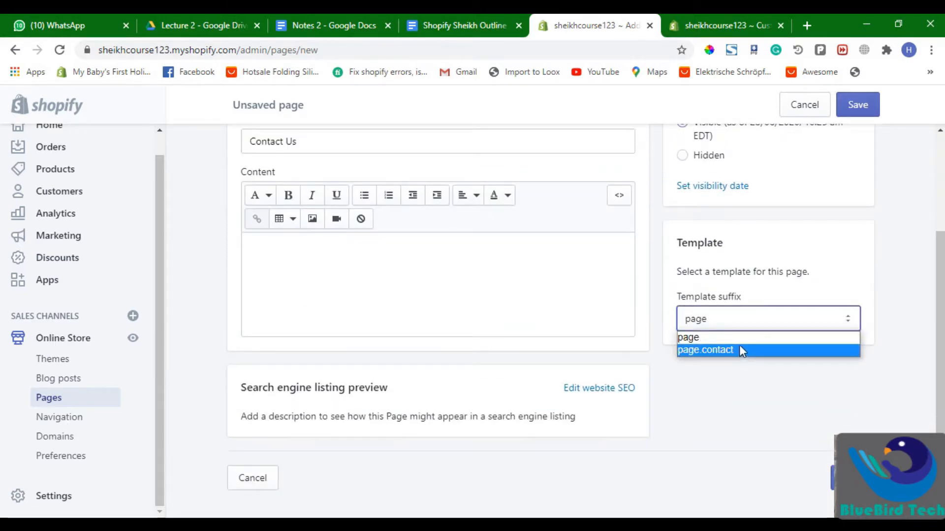
{"action": "left_click", "coordinate": [741, 351]}
{"action": "left_click", "coordinate": [855, 478]}
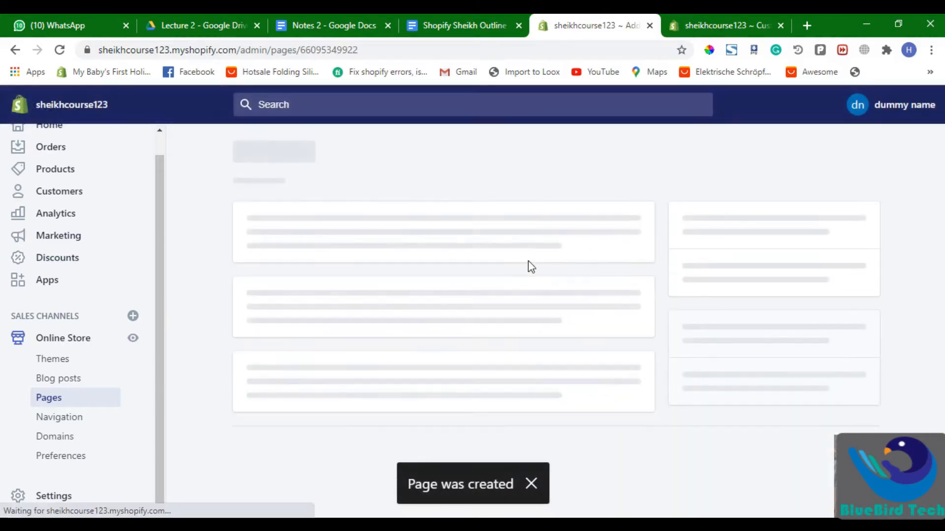
View the Contact Us page on the online store, examine its contact form, and close the preview
{"action": "left_click", "coordinate": [312, 211]}
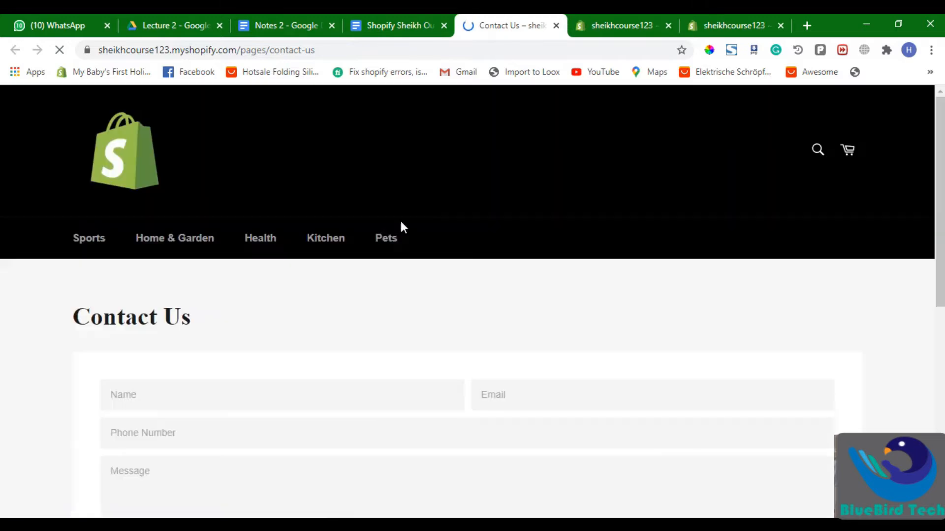
{"action": "scroll", "coordinate": [190, 230], "scroll_direction": "down", "scroll_amount": 7}
{"action": "scroll", "coordinate": [236, 221], "scroll_direction": "up", "scroll_amount": 3}
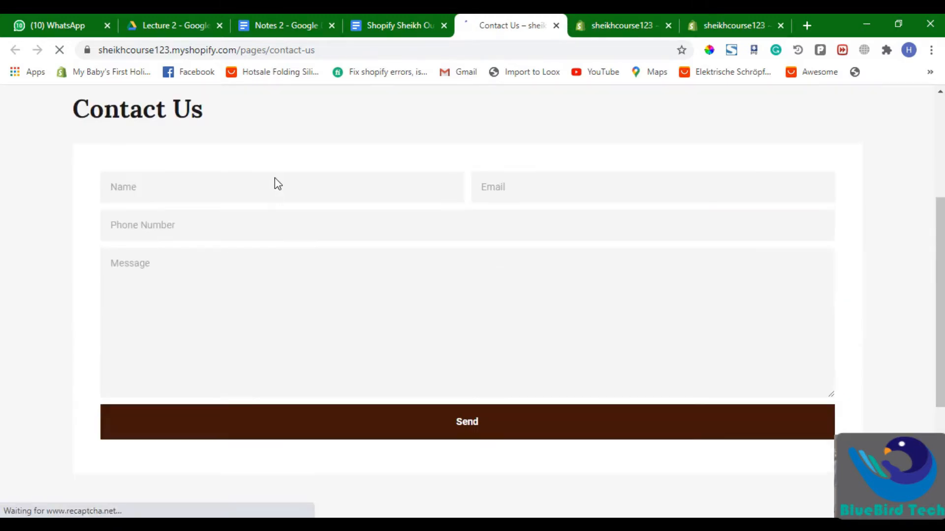
{"action": "left_click", "coordinate": [320, 184]}
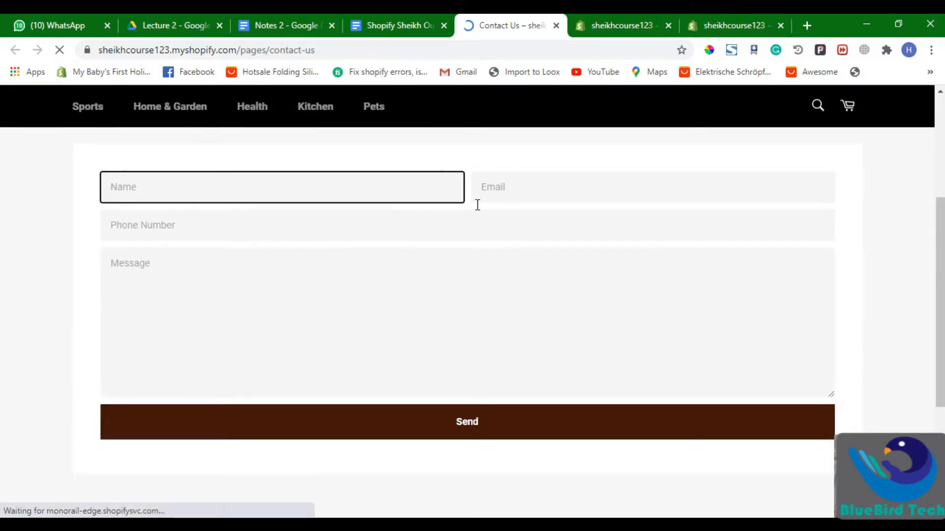
{"action": "left_click", "coordinate": [597, 14]}
{"action": "left_click", "coordinate": [517, 15]}
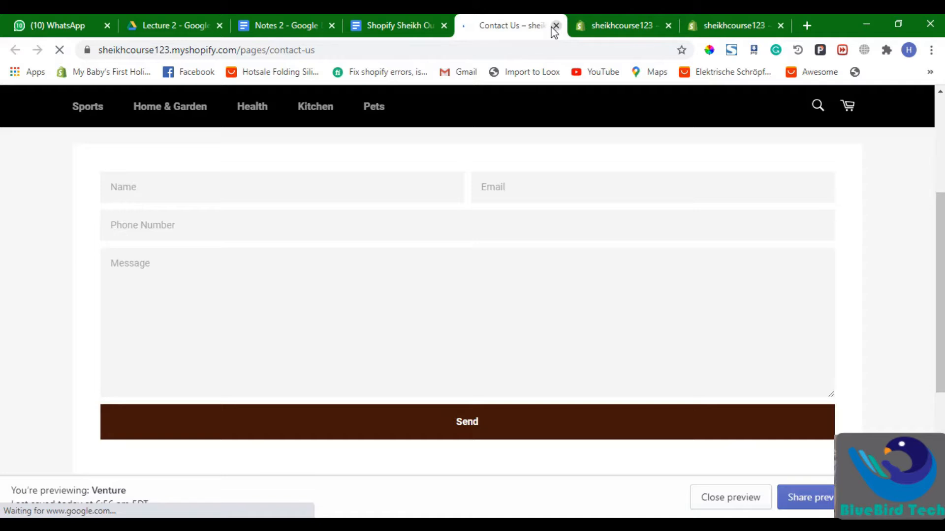
{"action": "scroll", "coordinate": [409, 241], "scroll_direction": "down", "scroll_amount": 5}
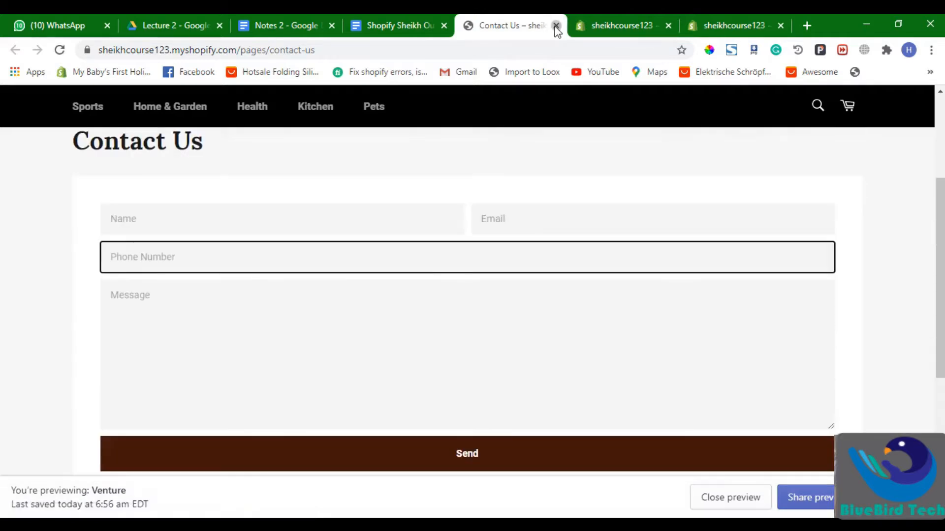
{"action": "left_click", "coordinate": [556, 25]}
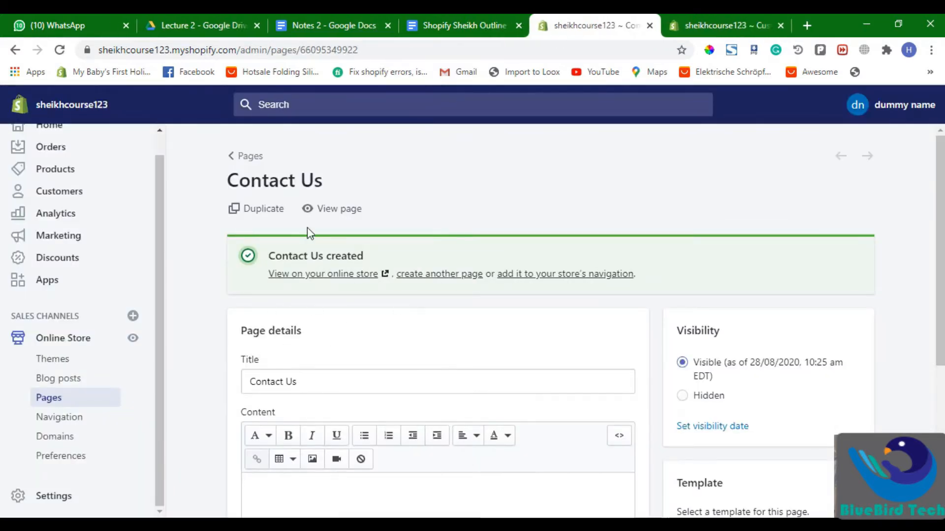
Start another new page from the Pages list and title it About Us
{"action": "left_click", "coordinate": [254, 159]}
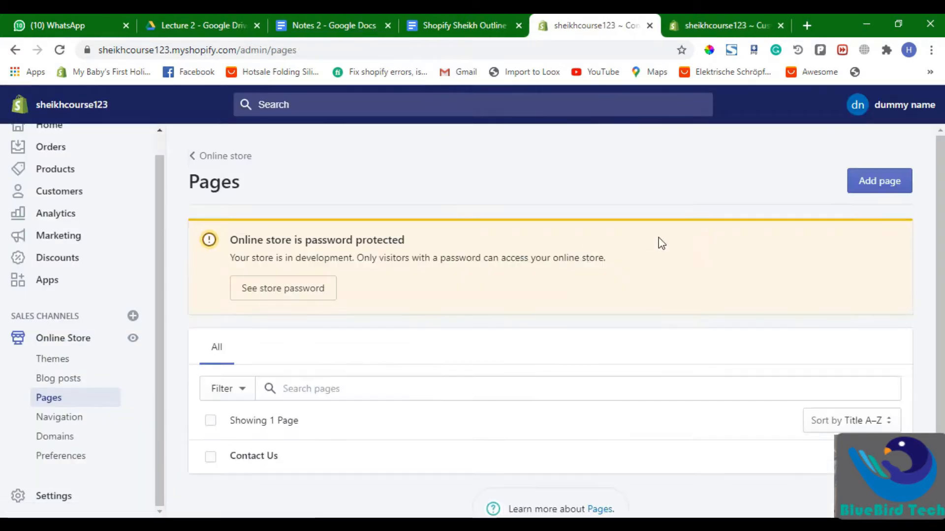
{"action": "left_click", "coordinate": [886, 183]}
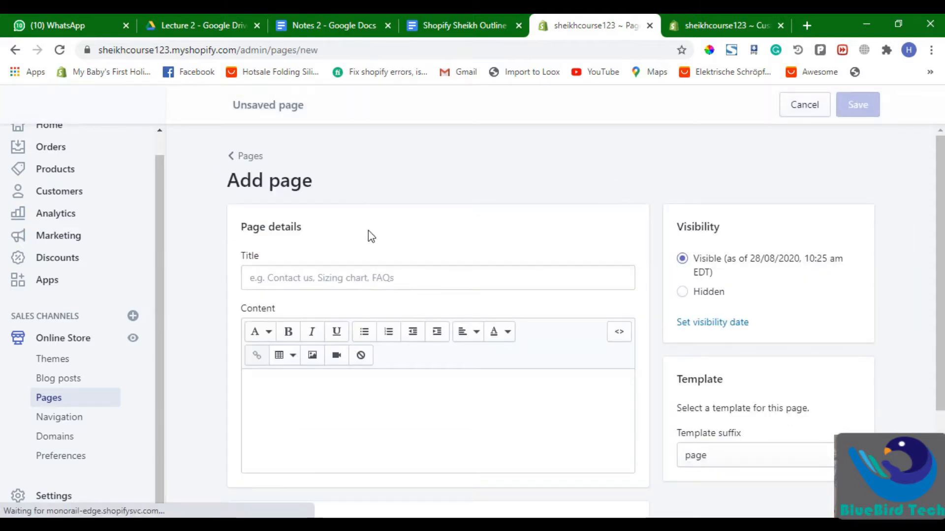
{"action": "left_click", "coordinate": [377, 268]}
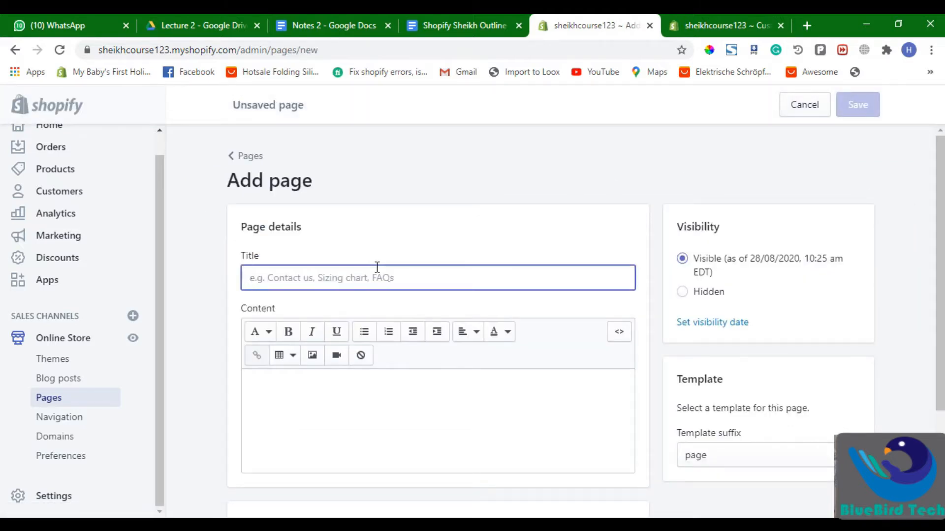
{"action": "type", "text": "Abous U"}
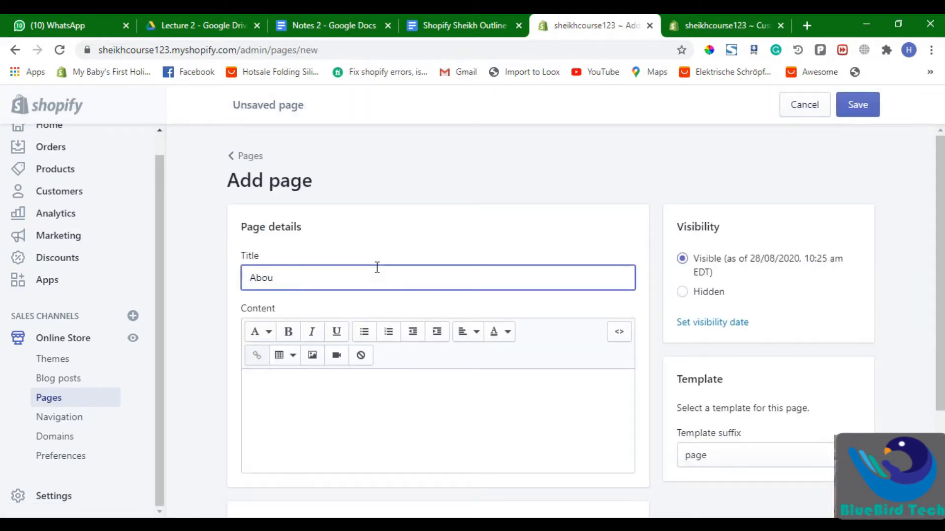
{"action": "key", "text": "BackSpace"}
{"action": "key", "text": "BackSpace"}
{"action": "type", "text": "t"}
Fill the About Us page content with about six lines of repeated "Dummy Text" placeholder wording
{"action": "left_click", "coordinate": [387, 412]}
{"action": "type", "text": "Dumm"}
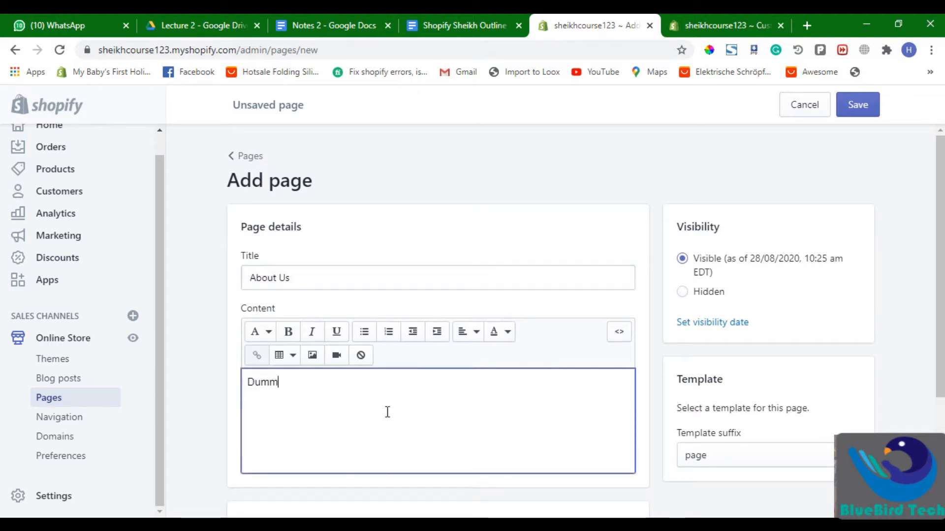
{"action": "type", "text": "y Text"}
{"action": "key", "text": "ctrl+a"}
{"action": "key", "text": "ctrl+c"}
{"action": "key", "text": "ctrl+v"}
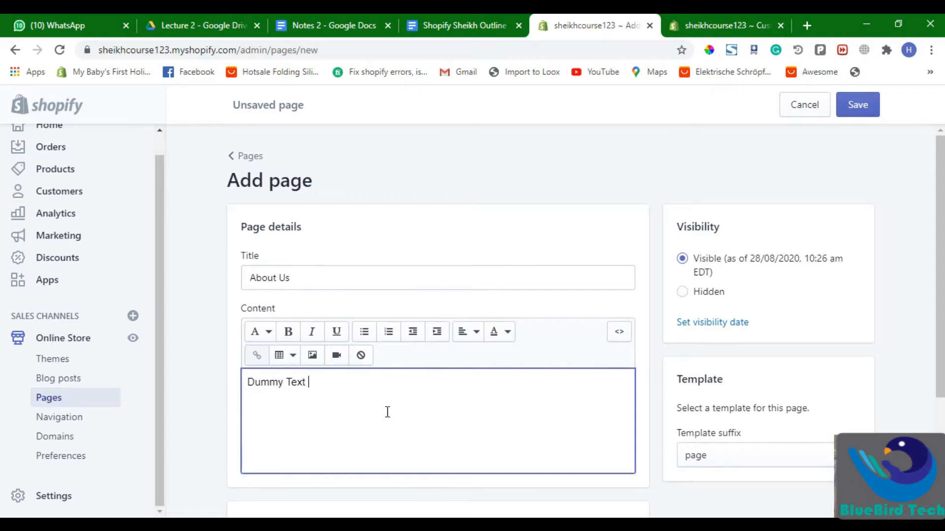
{"action": "key", "text": "ctrl+v"}
{"action": "key", "text": "ctrl+v"}
{"action": "key", "text": "ctrl+v"}
{"action": "key", "text": "ctrl+v"}
{"action": "key", "text": "ctrl+v"}
{"action": "key", "text": "ctrl+v"}
{"action": "key", "text": "ctrl+v"}
{"action": "key", "text": "ctrl+v"}
{"action": "key", "text": "ctrl+v"}
{"action": "key", "text": "ctrl+v"}
{"action": "key", "text": "ctrl+v"}
{"action": "key", "text": "ctrl+v"}
{"action": "key", "text": "ctrl+v"}
{"action": "key", "text": "ctrl+v"}
{"action": "key", "text": "ctrl+v"}
{"action": "key", "text": "ctrl+v"}
{"action": "key", "text": "ctrl+v"}
{"action": "key", "text": "ctrl+v"}
{"action": "key", "text": "ctrl+v"}
{"action": "key", "text": "ctrl+v"}
{"action": "key", "text": "ctrl+v"}
{"action": "key", "text": "ctrl+v"}
{"action": "key", "text": "ctrl+v"}
{"action": "key", "text": "ctrl+v"}
{"action": "key", "text": "ctrl+v"}
{"action": "key", "text": "ctrl+v"}
{"action": "key", "text": "ctrl+v"}
{"action": "key", "text": "ctrl+v"}
{"action": "key", "text": "ctrl+v"}
{"action": "key", "text": "ctrl+v"}
{"action": "key", "text": "ctrl+v"}
{"action": "key", "text": "ctrl+v"}
{"action": "key", "text": "ctrl+v"}
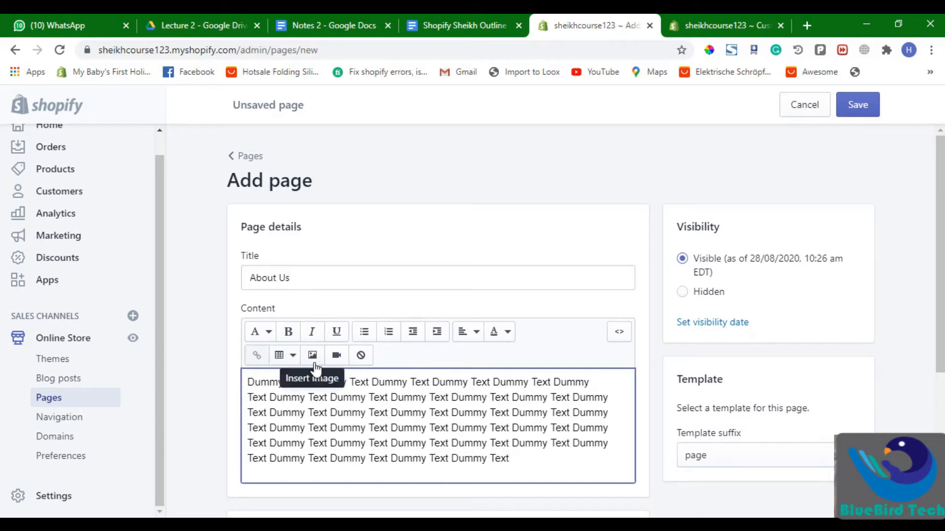
Save the About Us page, check the footer in the theme editor, and return to the store admin
{"action": "left_click", "coordinate": [857, 107]}
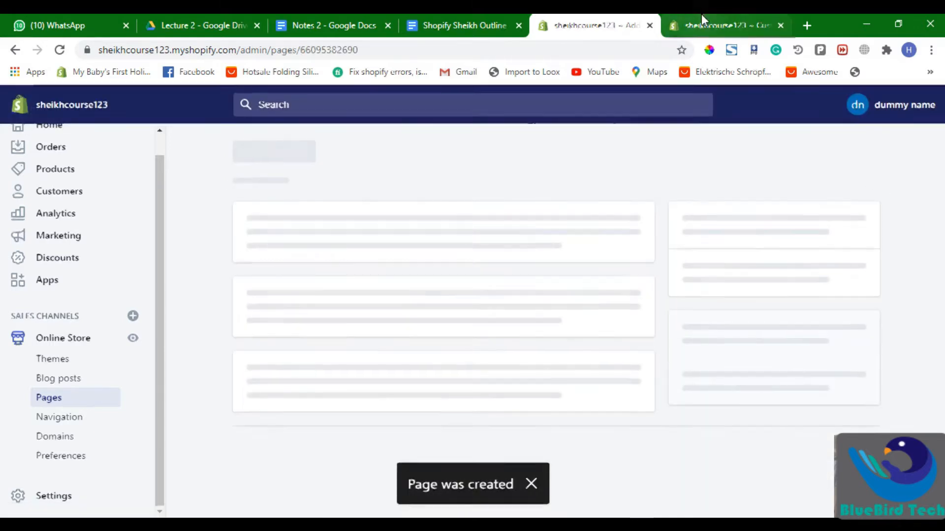
{"action": "left_click", "coordinate": [703, 20]}
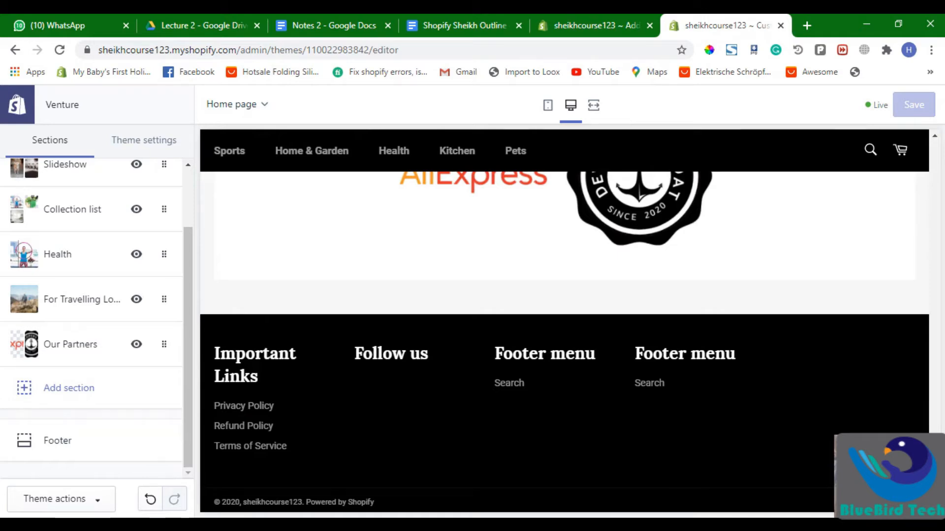
{"action": "left_click", "coordinate": [614, 27]}
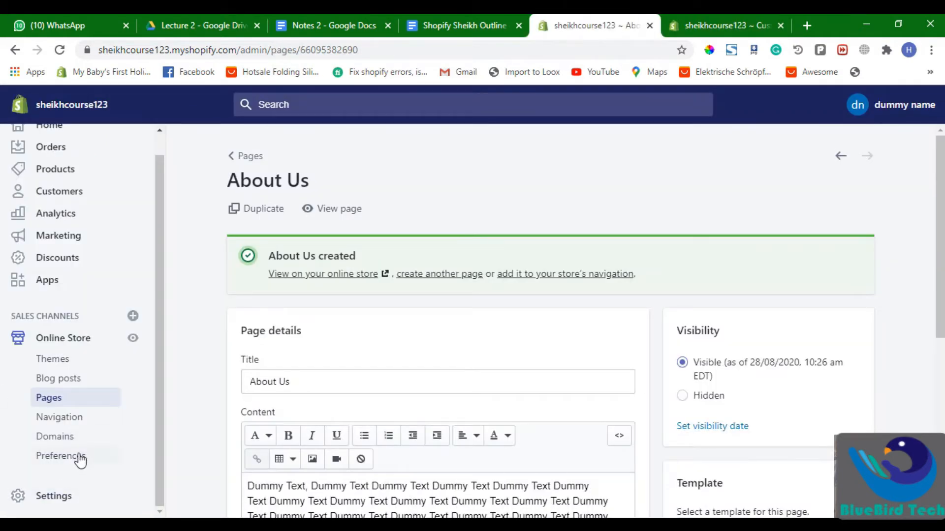
Open the Important Links menu from the store's Navigation list for editing
{"action": "left_click", "coordinate": [69, 416]}
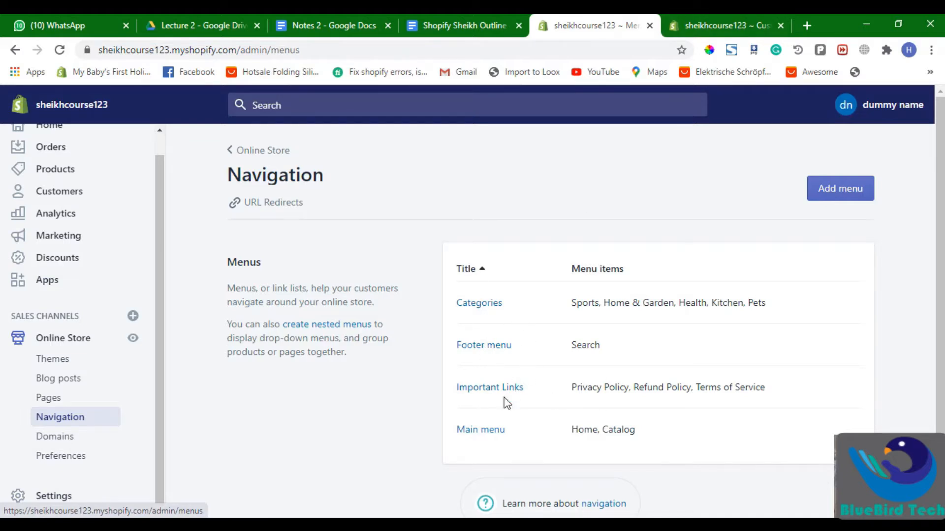
{"action": "left_click", "coordinate": [512, 389]}
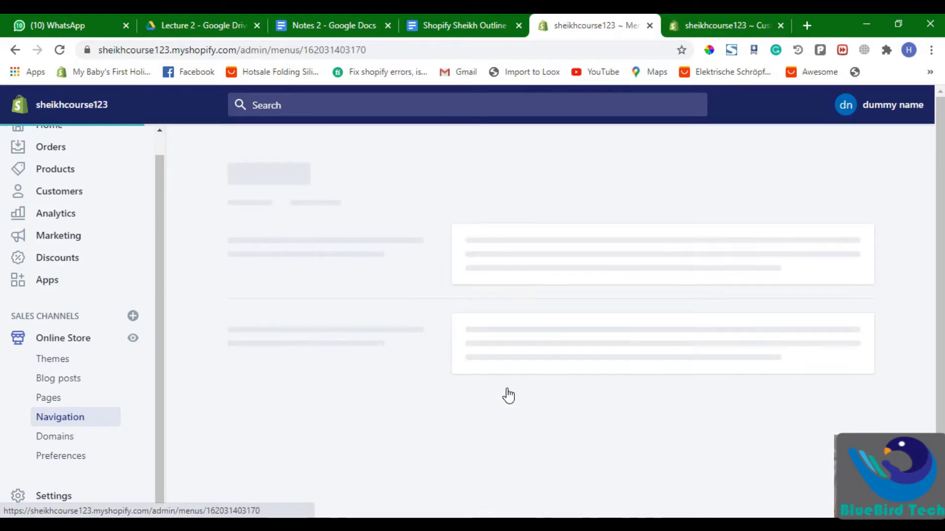
{"action": "left_click", "coordinate": [698, 19]}
{"action": "double_click", "coordinate": [385, 359]}
{"action": "left_click", "coordinate": [586, 25]}
{"action": "scroll", "coordinate": [379, 423], "scroll_direction": "down", "scroll_amount": 2}
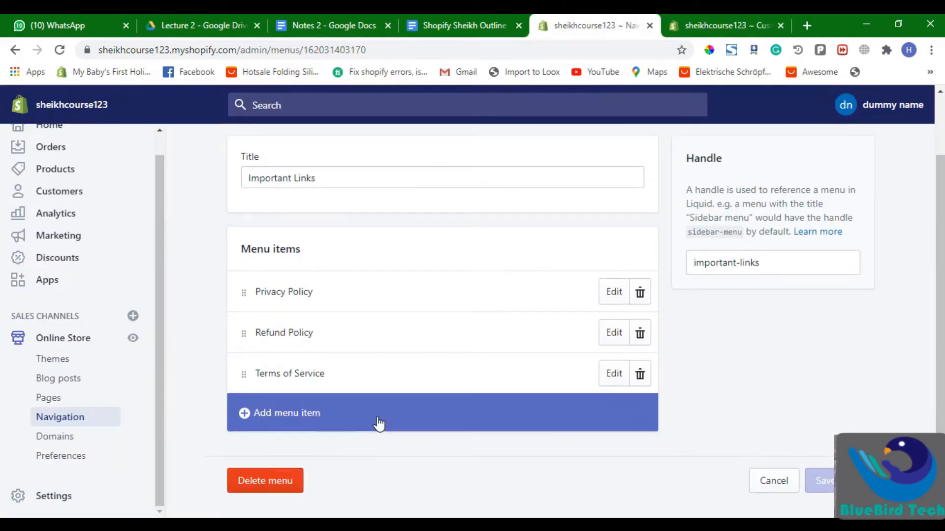
Add a menu item to Important Links that points to the Contact Us page
{"action": "left_click", "coordinate": [379, 424]}
{"action": "left_click", "coordinate": [416, 360]}
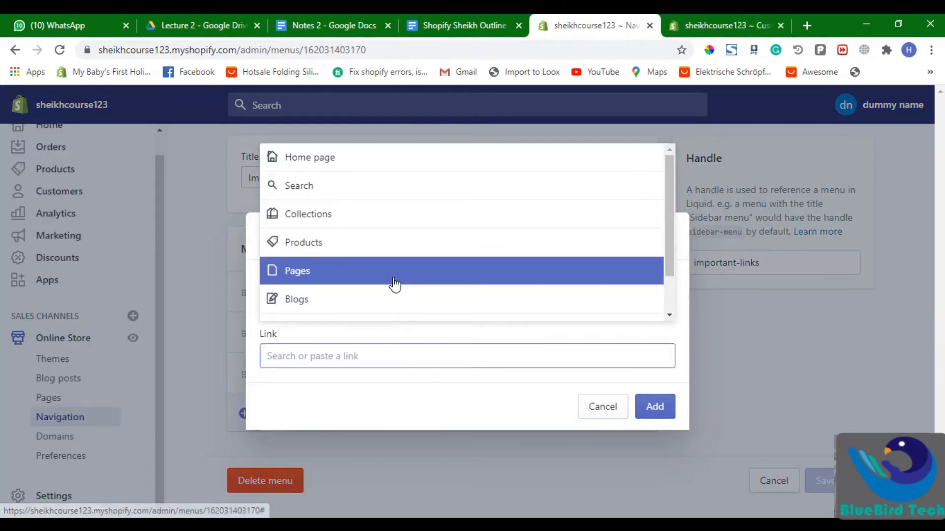
{"action": "left_click", "coordinate": [394, 273]}
{"action": "left_click", "coordinate": [451, 313]}
{"action": "left_click", "coordinate": [655, 411]}
{"action": "left_click", "coordinate": [507, 14]}
{"action": "left_click", "coordinate": [576, 16]}
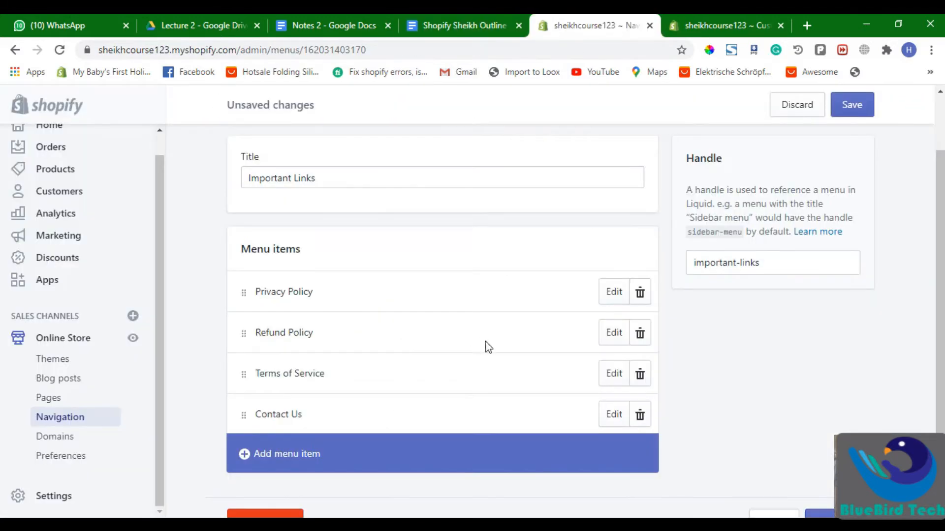
{"action": "left_click", "coordinate": [449, 449]}
{"action": "left_click", "coordinate": [375, 362]}
{"action": "scroll", "coordinate": [373, 270], "scroll_direction": "down", "scroll_amount": 2}
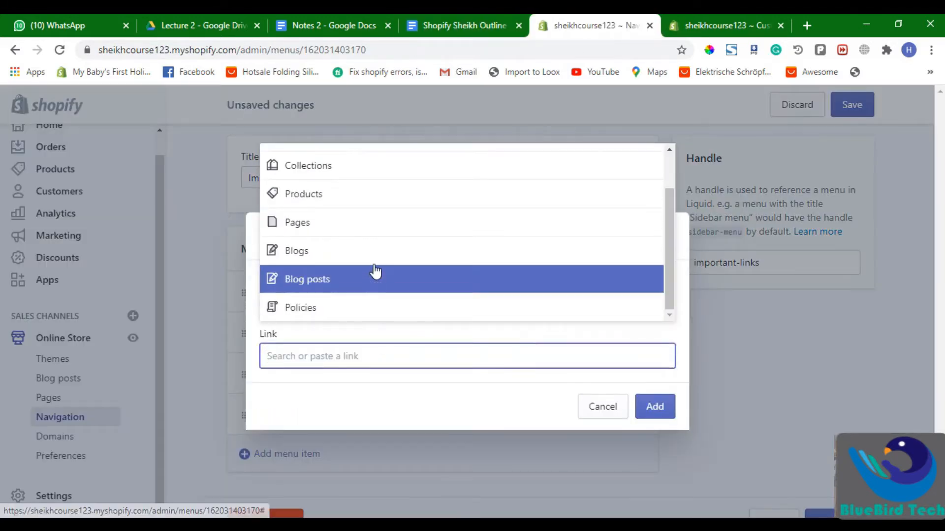
{"action": "left_click", "coordinate": [373, 251]}
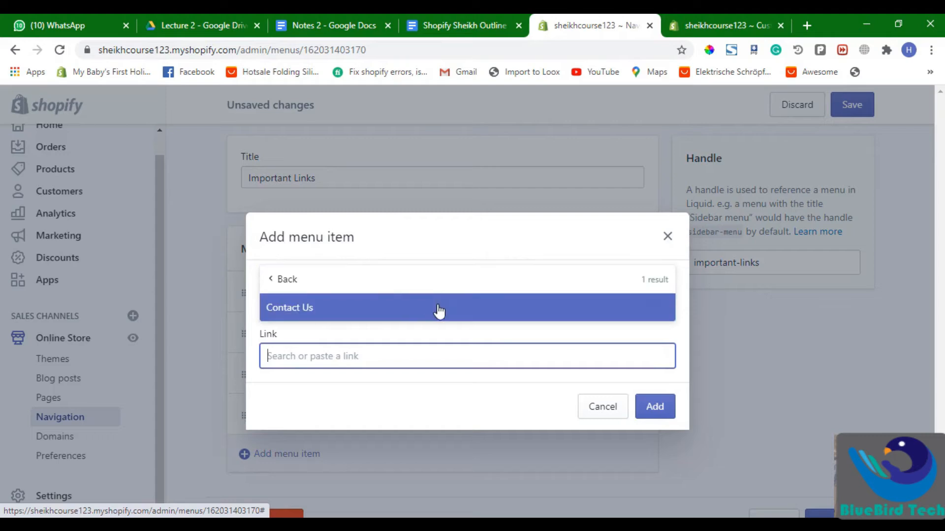
{"action": "left_click", "coordinate": [449, 240]}
{"action": "left_click", "coordinate": [689, 25]}
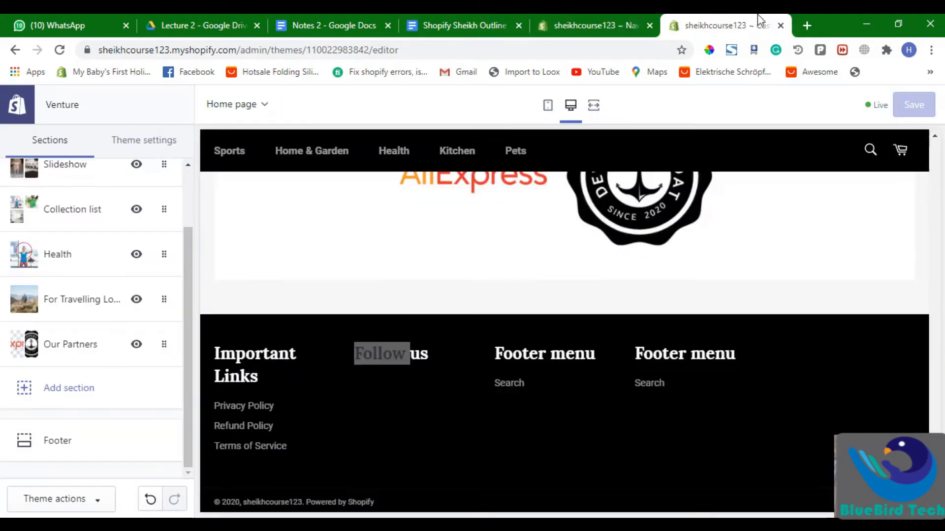
{"action": "left_click", "coordinate": [717, 22]}
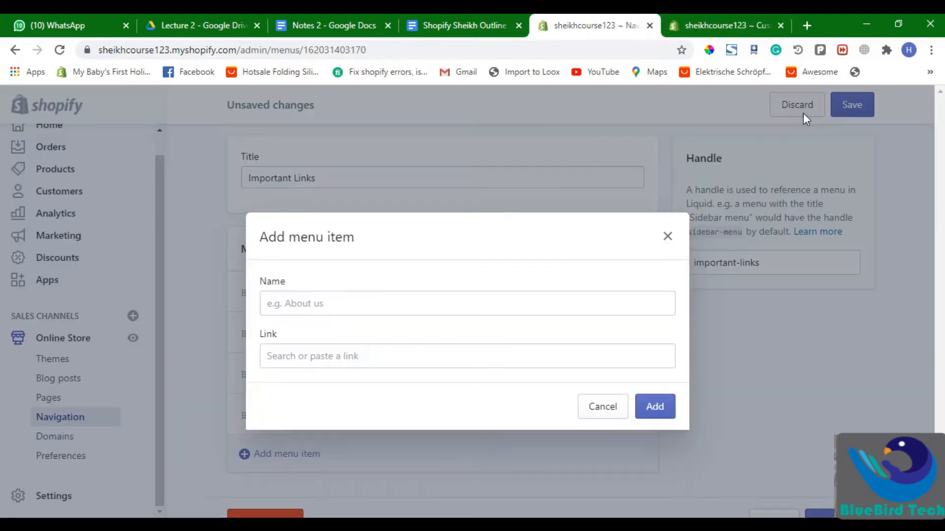
{"action": "left_click", "coordinate": [648, 412]}
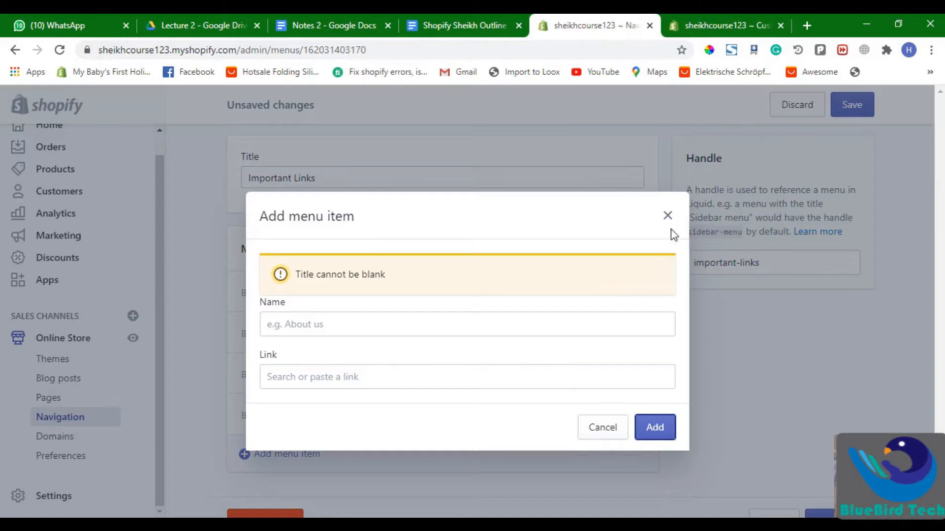
{"action": "left_click", "coordinate": [667, 213]}
Save the Important Links menu, and check the About Us entry in the Pages list in a separate browser tab
{"action": "left_click", "coordinate": [851, 104]}
{"action": "right_click", "coordinate": [74, 399]}
{"action": "left_click", "coordinate": [117, 410]}
{"action": "left_click", "coordinate": [554, 22]}
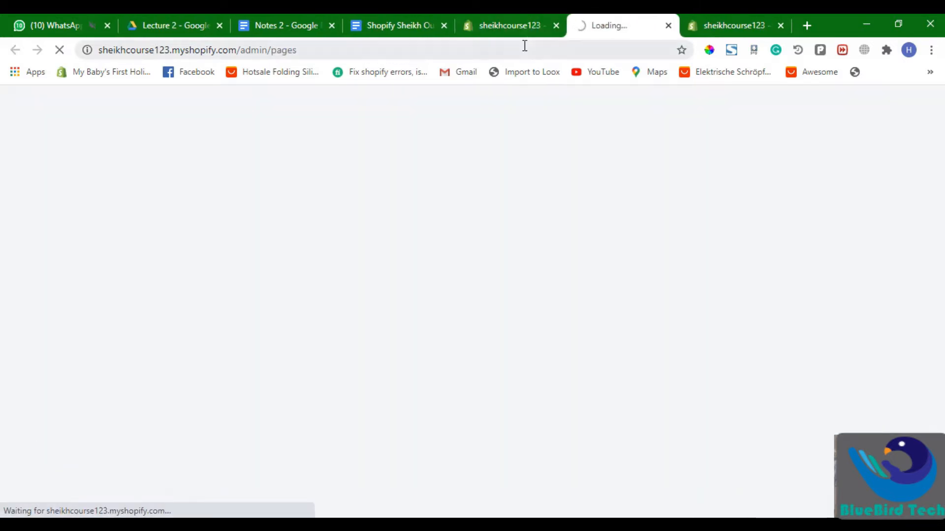
{"action": "left_click_drag", "start_coordinate": [616, 20], "coordinate": [533, 19]}
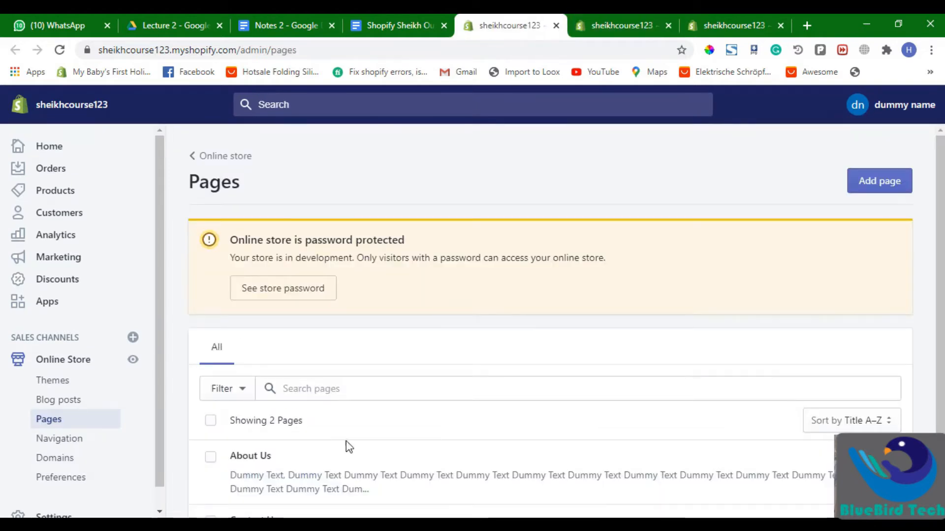
{"action": "scroll", "coordinate": [347, 441], "scroll_direction": "down", "scroll_amount": 2}
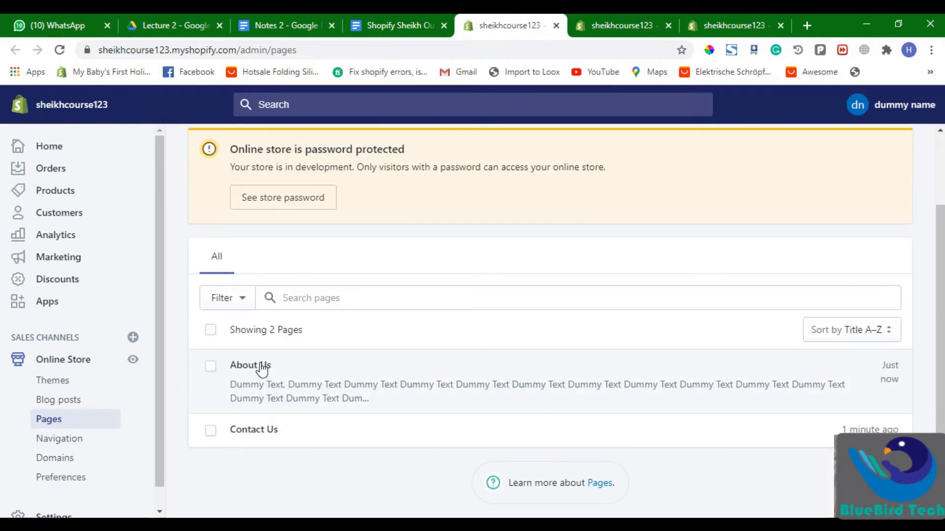
Return to the Important Links menu and add an item linked to the About Us page
{"action": "left_click", "coordinate": [635, 22]}
{"action": "left_click", "coordinate": [371, 458]}
{"action": "left_click", "coordinate": [364, 351]}
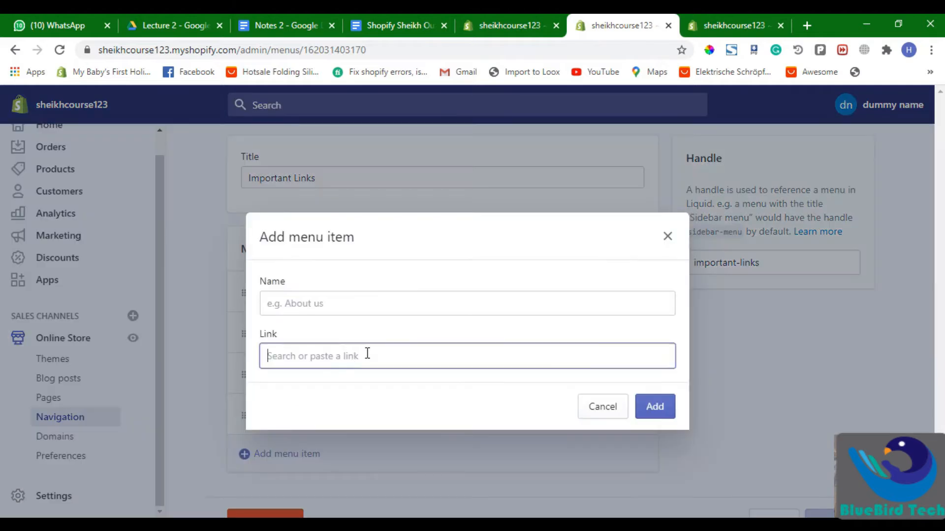
{"action": "left_click", "coordinate": [405, 275]}
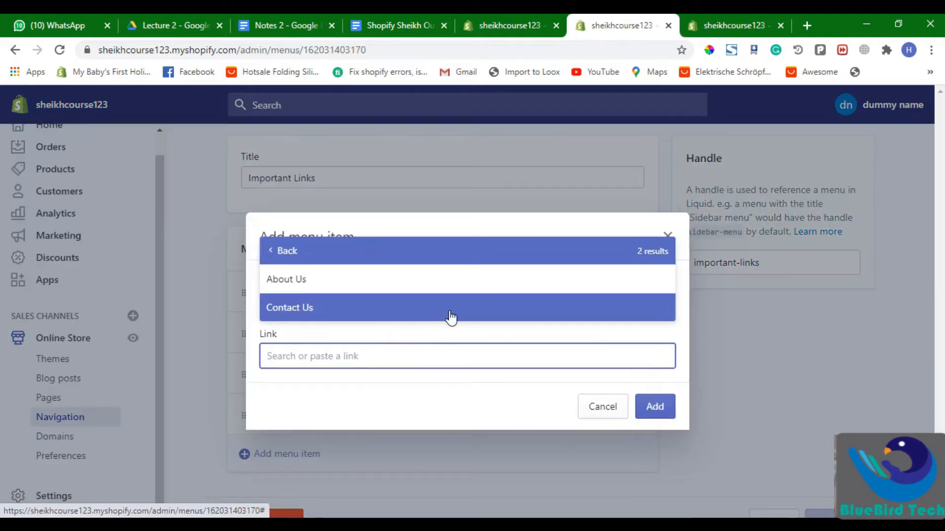
{"action": "left_click", "coordinate": [468, 295]}
{"action": "left_click", "coordinate": [654, 407]}
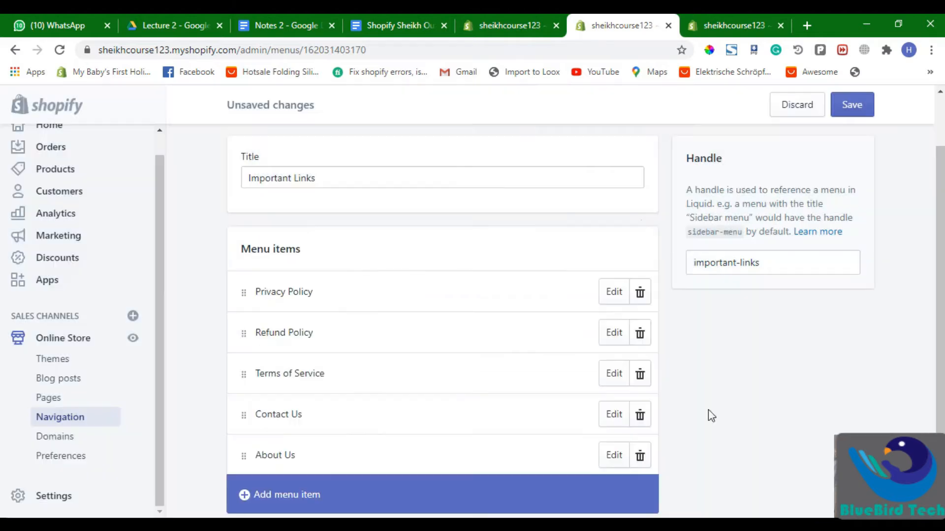
Reorder the menu items so About Us and Contact Us come first, above Privacy Policy, and save the menu
{"action": "left_click_drag", "start_coordinate": [243, 455], "coordinate": [244, 418]}
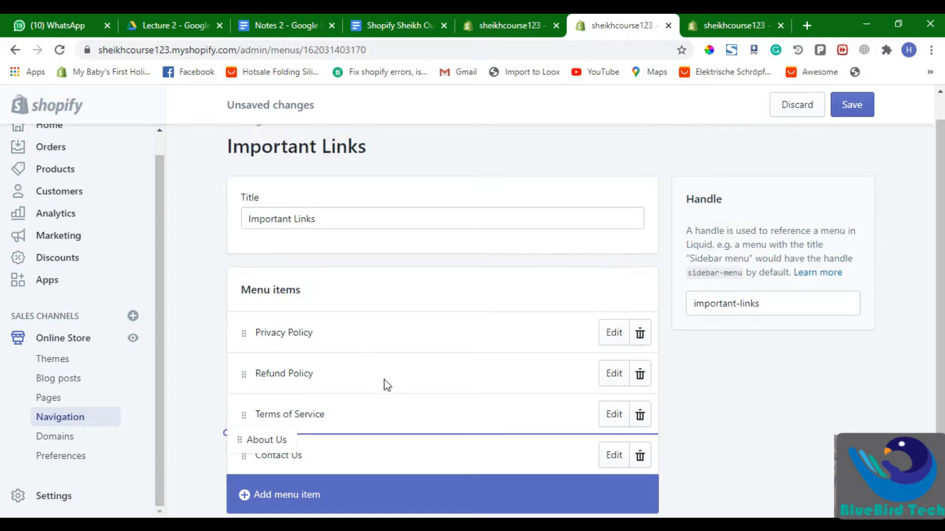
{"action": "left_click_drag", "start_coordinate": [246, 459], "coordinate": [246, 315]}
{"action": "left_click_drag", "start_coordinate": [243, 496], "coordinate": [249, 364]}
{"action": "left_click", "coordinate": [850, 105]}
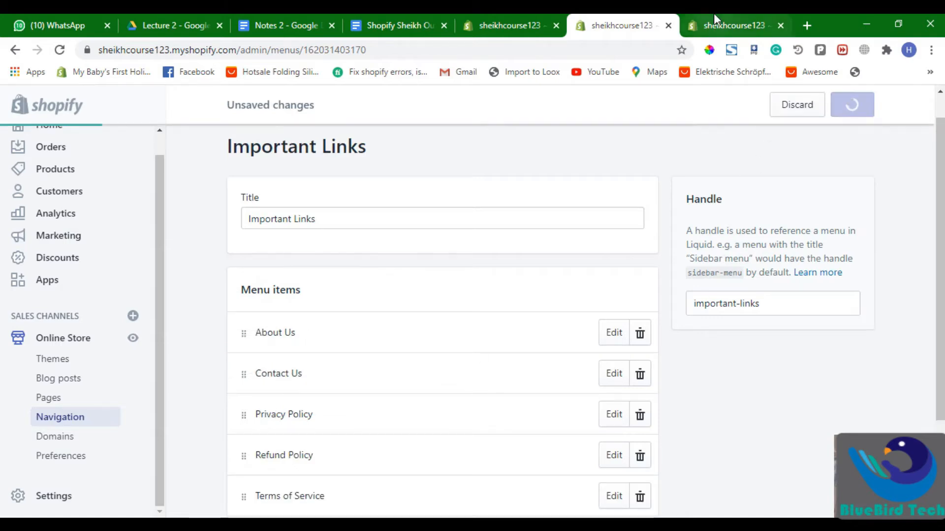
Switch to the theme editor and expand the Important Links block in the Footer section
{"action": "left_click", "coordinate": [714, 21]}
{"action": "left_click", "coordinate": [638, 22]}
{"action": "left_click", "coordinate": [718, 19]}
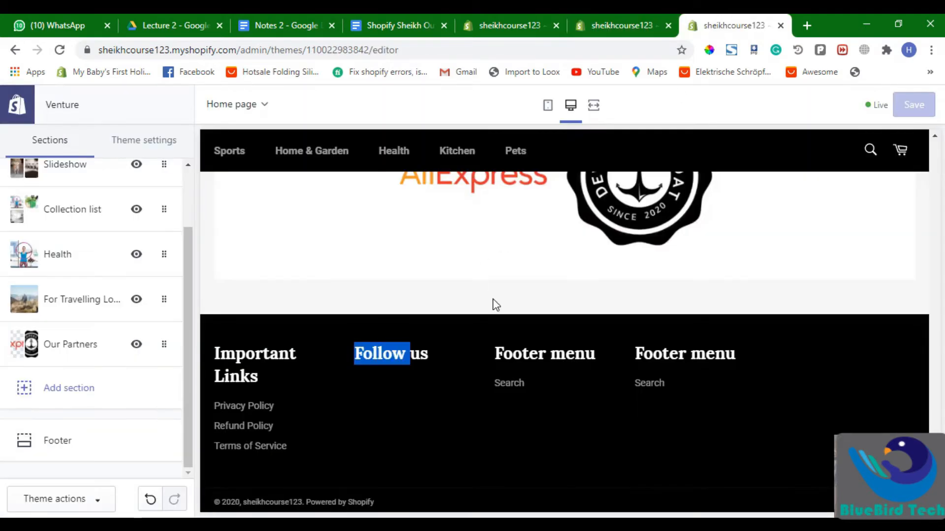
{"action": "triple_click", "coordinate": [290, 369]}
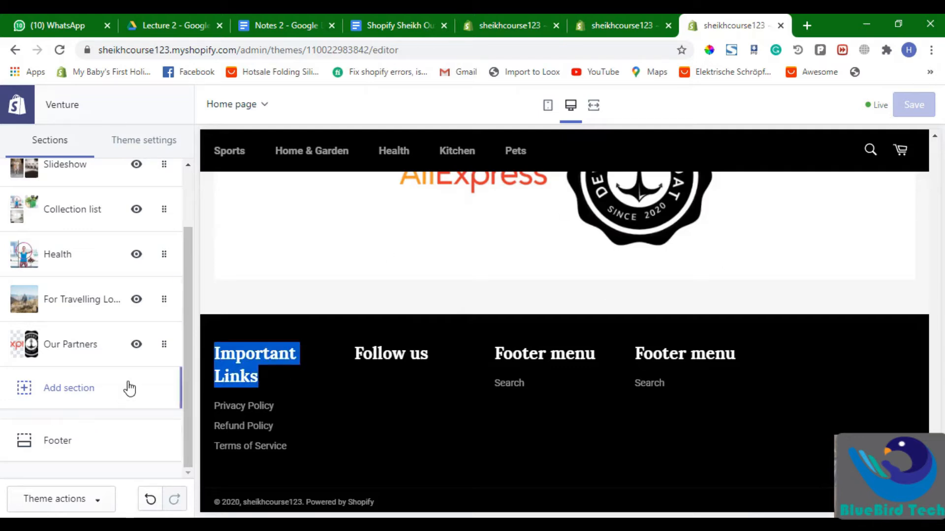
{"action": "left_click", "coordinate": [74, 447]}
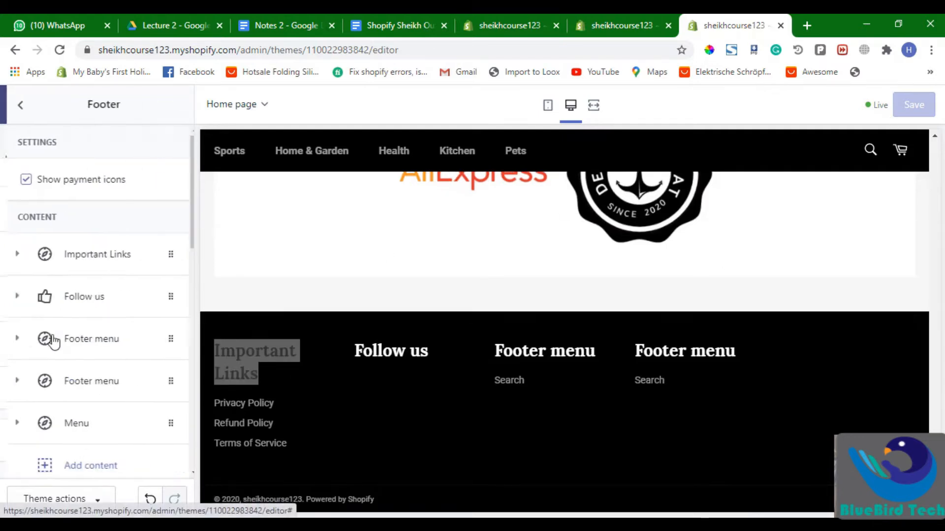
{"action": "scroll", "coordinate": [17, 295], "scroll_direction": "down", "scroll_amount": 2}
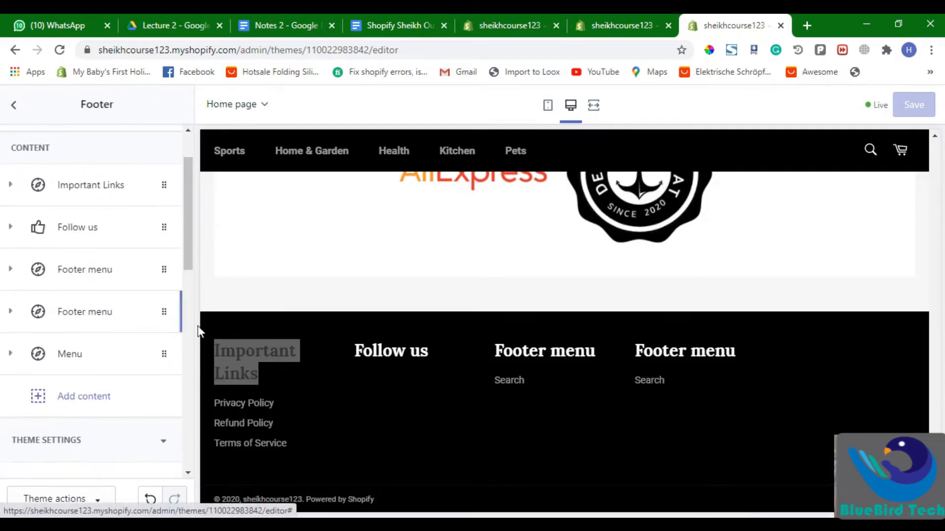
{"action": "left_click", "coordinate": [9, 194]}
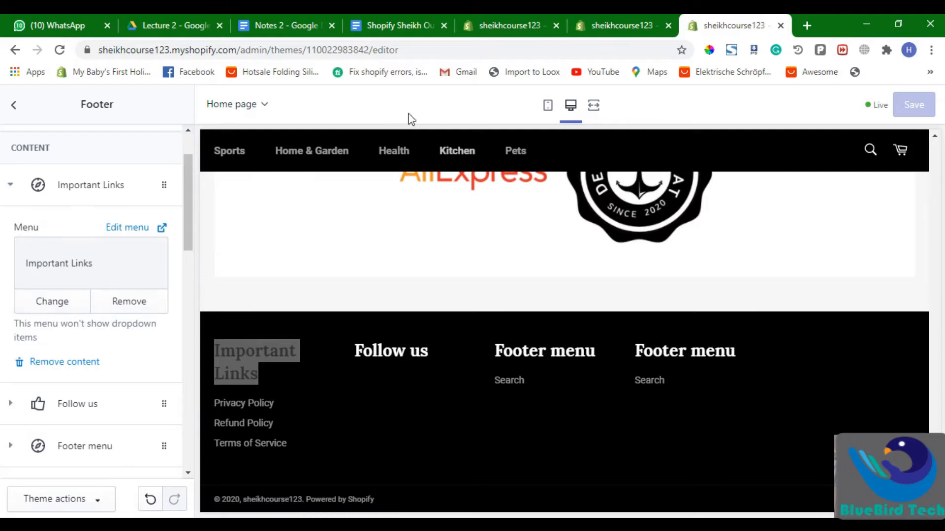
Refresh the footer's Important Links block by switching its menu to Main menu and back to Important Links
{"action": "left_click", "coordinate": [52, 301]}
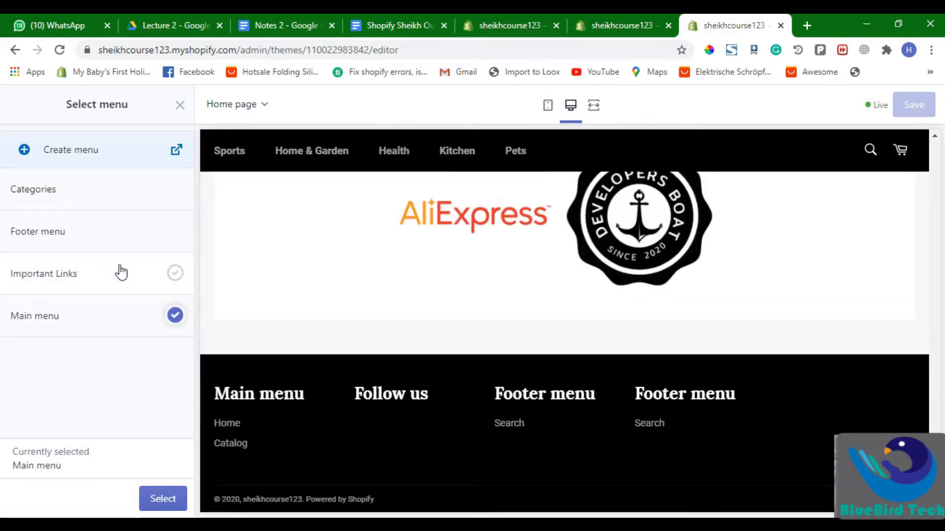
{"action": "left_click", "coordinate": [119, 265]}
{"action": "left_click", "coordinate": [164, 500]}
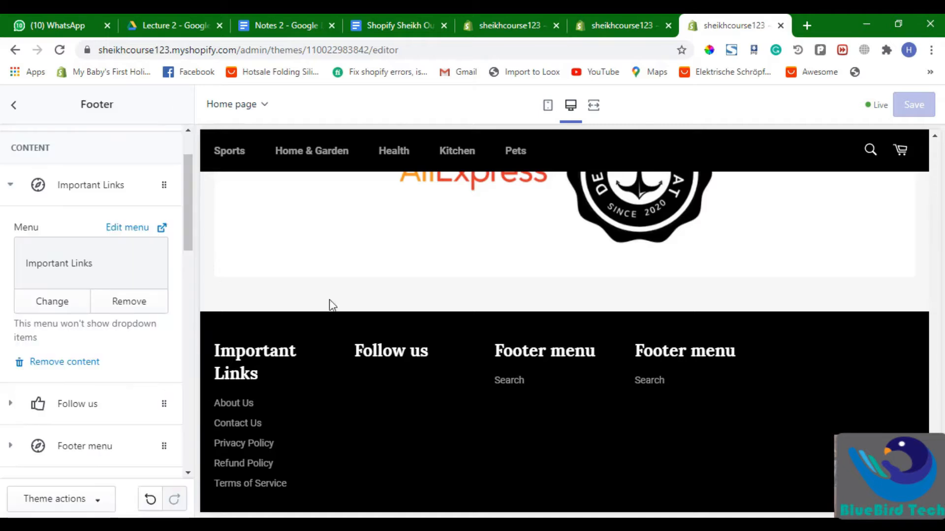
{"action": "scroll", "coordinate": [287, 405], "scroll_direction": "down", "scroll_amount": 1}
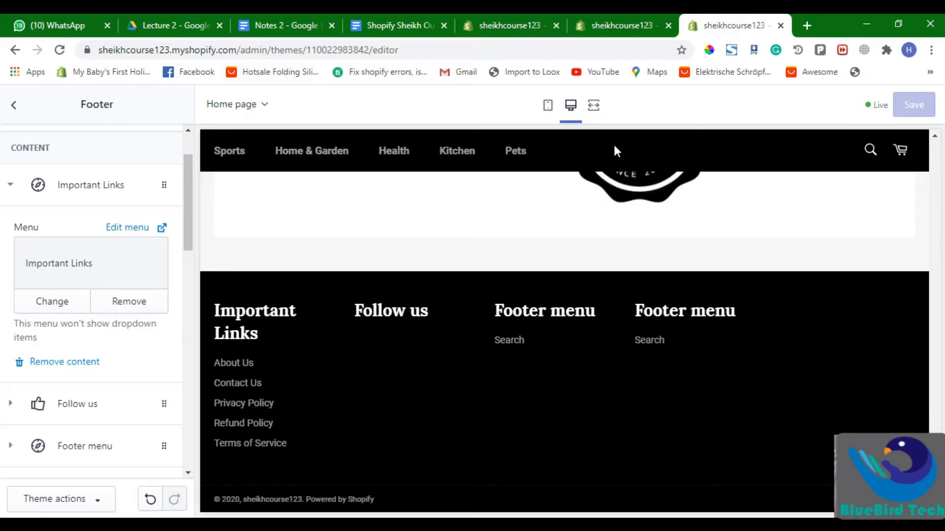
Examine the footer's Follow us block options and the social media link fields in its theme settings
{"action": "left_click", "coordinate": [11, 406]}
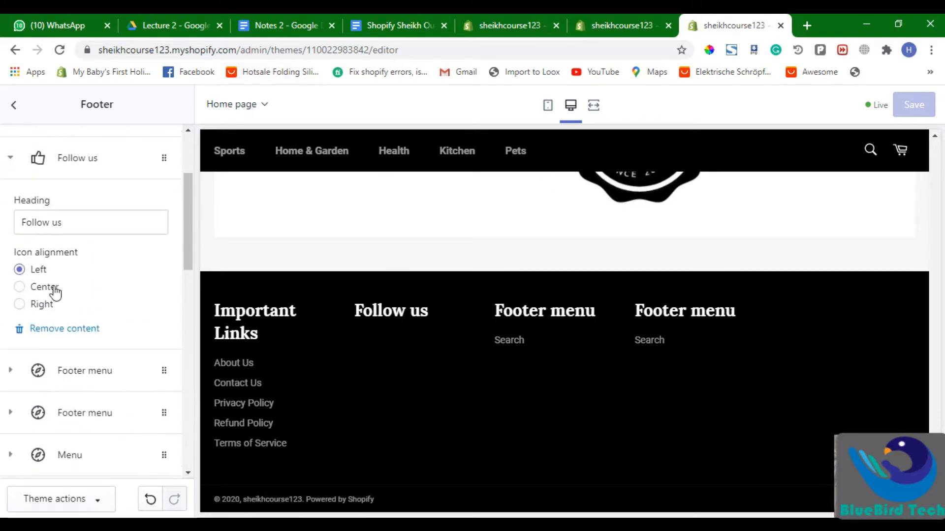
{"action": "left_click", "coordinate": [5, 105]}
{"action": "left_click", "coordinate": [102, 440]}
{"action": "scroll", "coordinate": [68, 373], "scroll_direction": "down", "scroll_amount": 10}
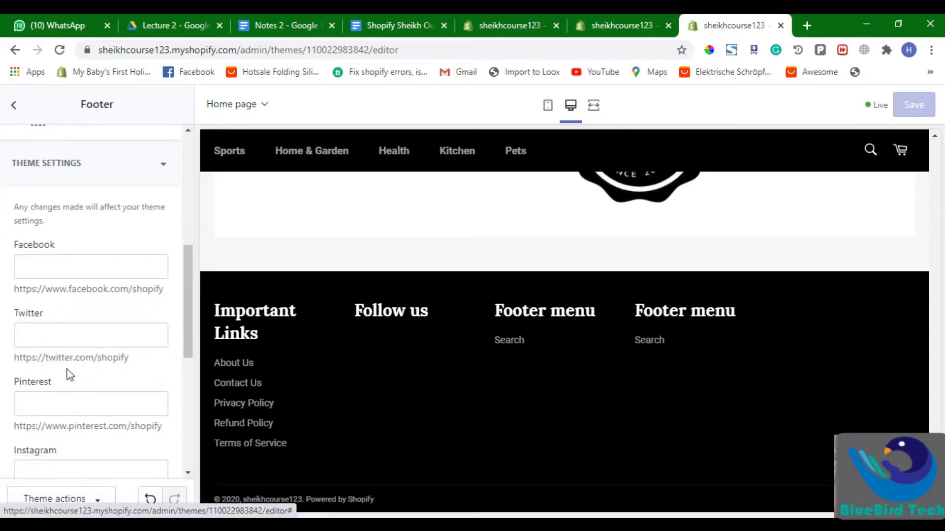
{"action": "scroll", "coordinate": [65, 314], "scroll_direction": "up", "scroll_amount": 4}
{"action": "scroll", "coordinate": [93, 291], "scroll_direction": "up", "scroll_amount": 2}
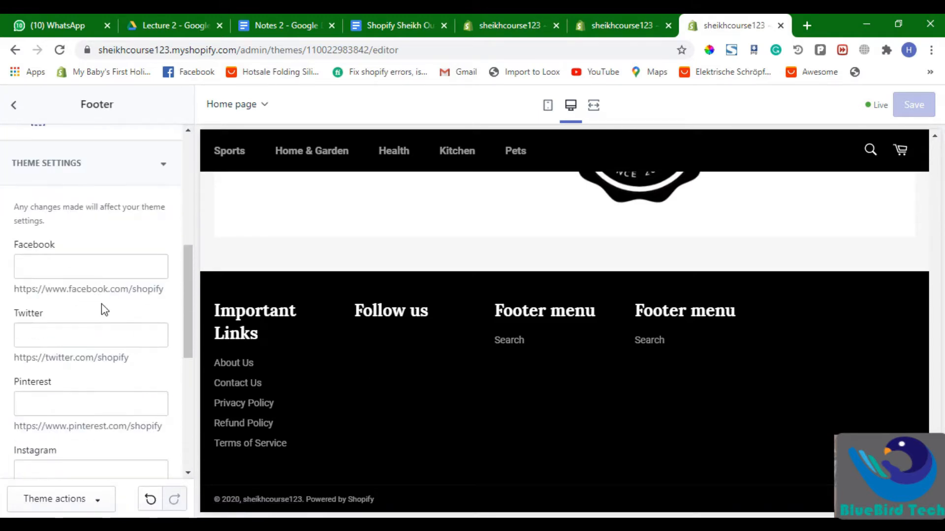
{"action": "triple_click", "coordinate": [90, 291]}
{"action": "double_click", "coordinate": [54, 288]}
{"action": "left_click_drag", "start_coordinate": [55, 288], "coordinate": [87, 290]}
{"action": "triple_click", "coordinate": [88, 291]}
{"action": "key", "text": "ctrl+c"}
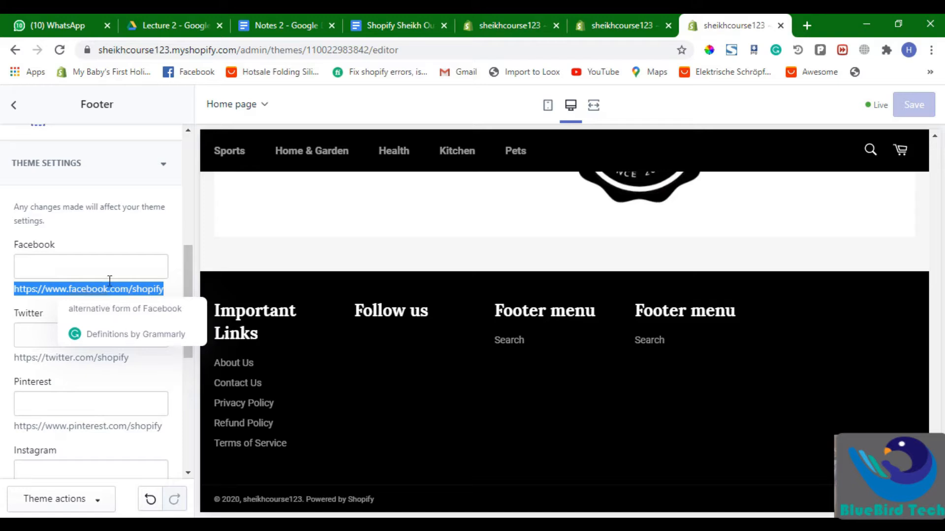
{"action": "left_click", "coordinate": [109, 276]}
{"action": "key", "text": "ctrl+v"}
{"action": "left_click", "coordinate": [87, 339]}
{"action": "key", "text": "ctrl+v"}
{"action": "left_click", "coordinate": [120, 405]}
{"action": "key", "text": "ctrl+v"}
{"action": "scroll", "coordinate": [97, 344], "scroll_direction": "down", "scroll_amount": 3}
{"action": "left_click", "coordinate": [97, 343]}
{"action": "key", "text": "ctrl+v"}
{"action": "left_click", "coordinate": [84, 409]}
{"action": "key", "text": "ctrl+v"}
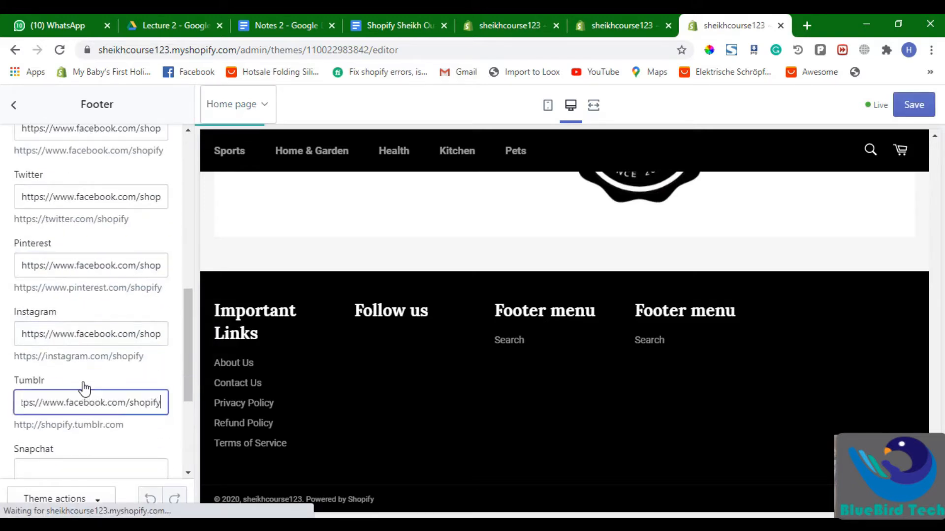
{"action": "scroll", "coordinate": [84, 388], "scroll_direction": "down", "scroll_amount": 3}
{"action": "left_click", "coordinate": [92, 340]}
{"action": "key", "text": "ctrl+v"}
{"action": "left_click", "coordinate": [89, 411]}
{"action": "key", "text": "ctrl+v"}
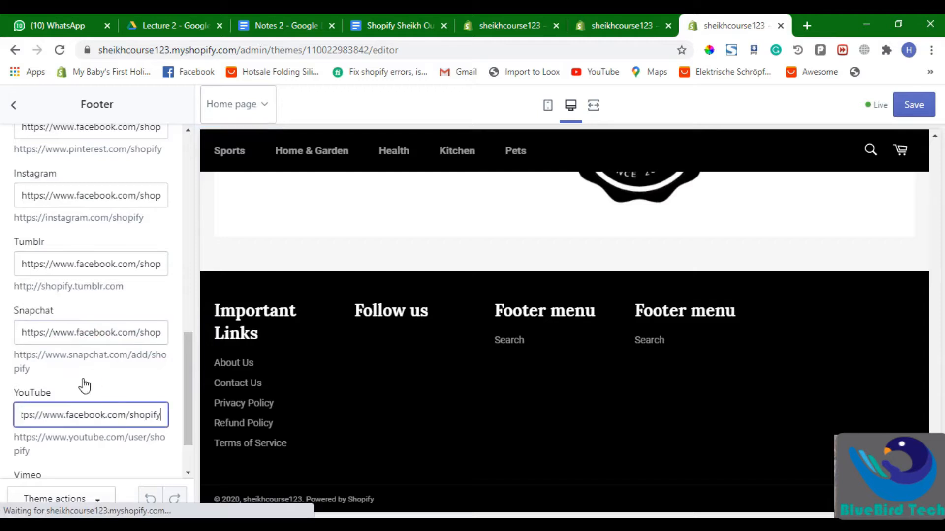
{"action": "scroll", "coordinate": [84, 386], "scroll_direction": "down", "scroll_amount": 2}
{"action": "left_click", "coordinate": [92, 424]}
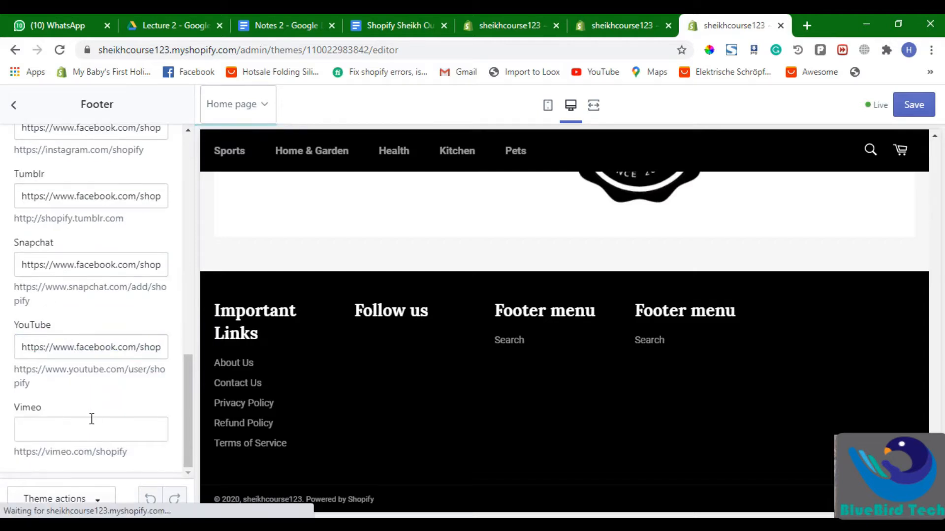
{"action": "key", "text": "ctrl+v"}
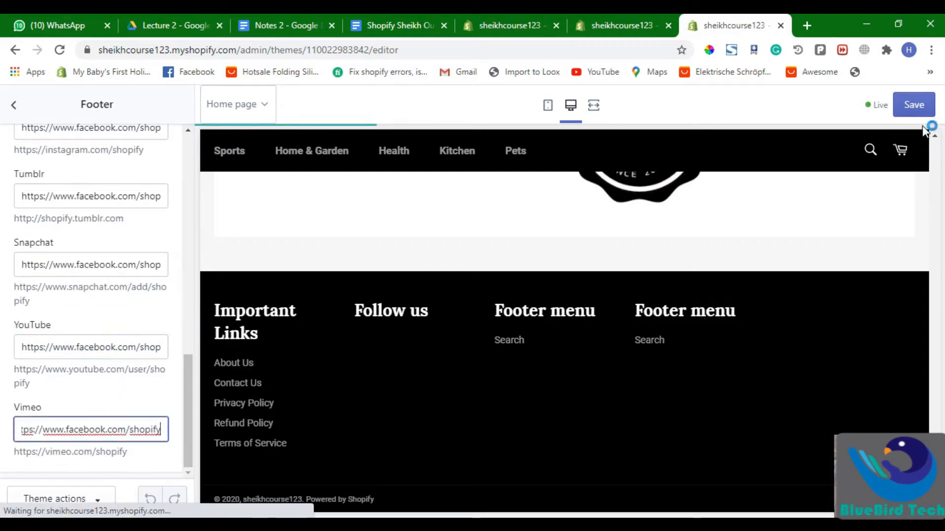
{"action": "left_click", "coordinate": [913, 104]}
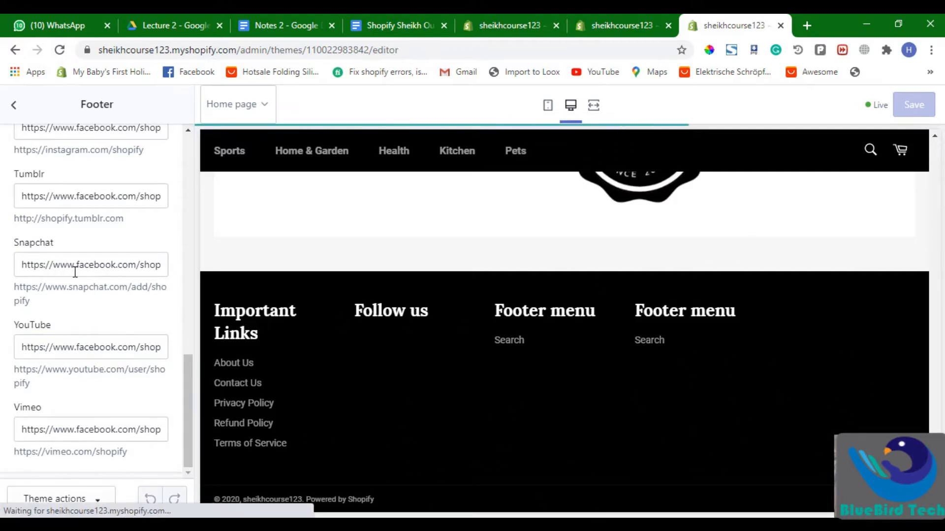
Remove the empty Menu block from the footer content and save the theme
{"action": "scroll", "coordinate": [75, 272], "scroll_direction": "up", "scroll_amount": 8}
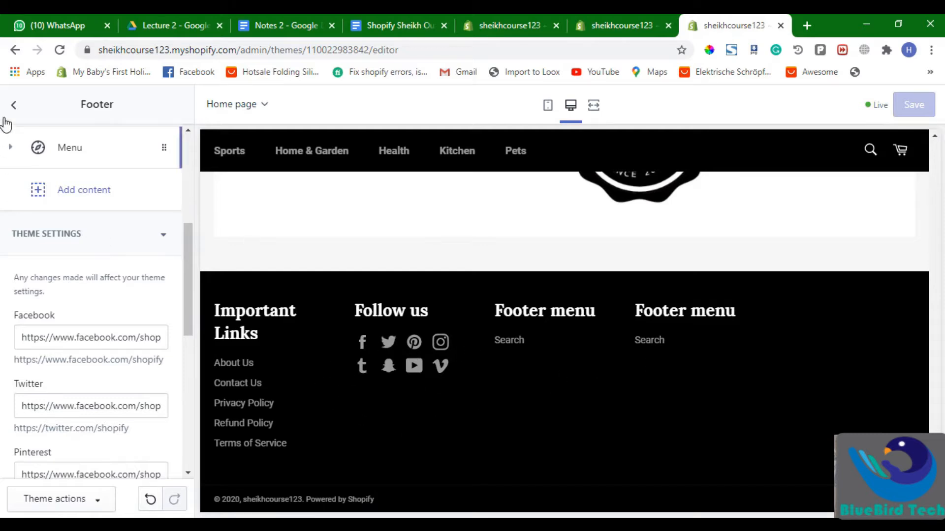
{"action": "scroll", "coordinate": [59, 340], "scroll_direction": "up", "scroll_amount": 5}
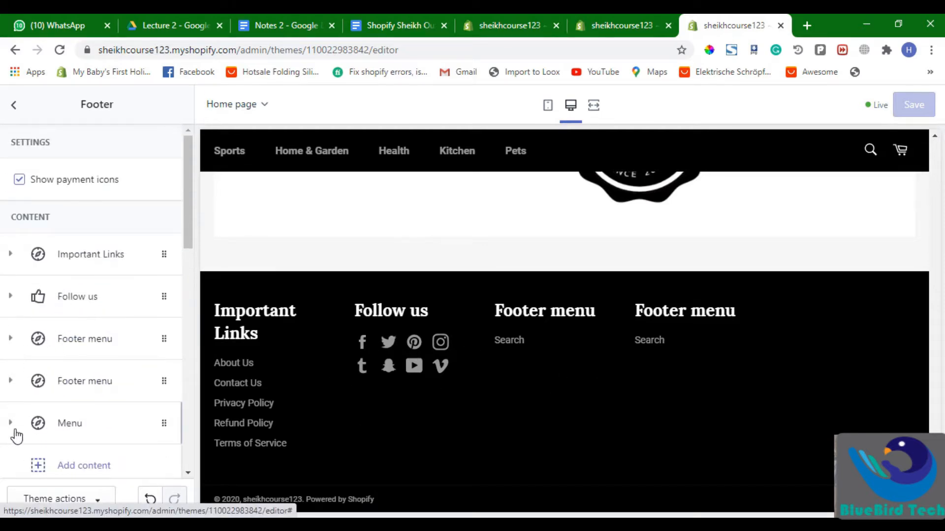
{"action": "left_click", "coordinate": [29, 419]}
{"action": "scroll", "coordinate": [50, 393], "scroll_direction": "down", "scroll_amount": 4}
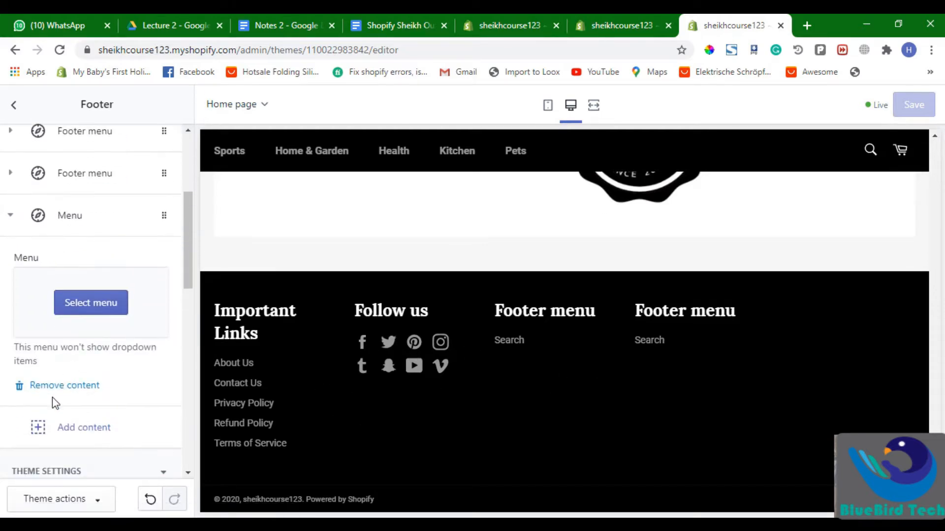
{"action": "left_click", "coordinate": [66, 386]}
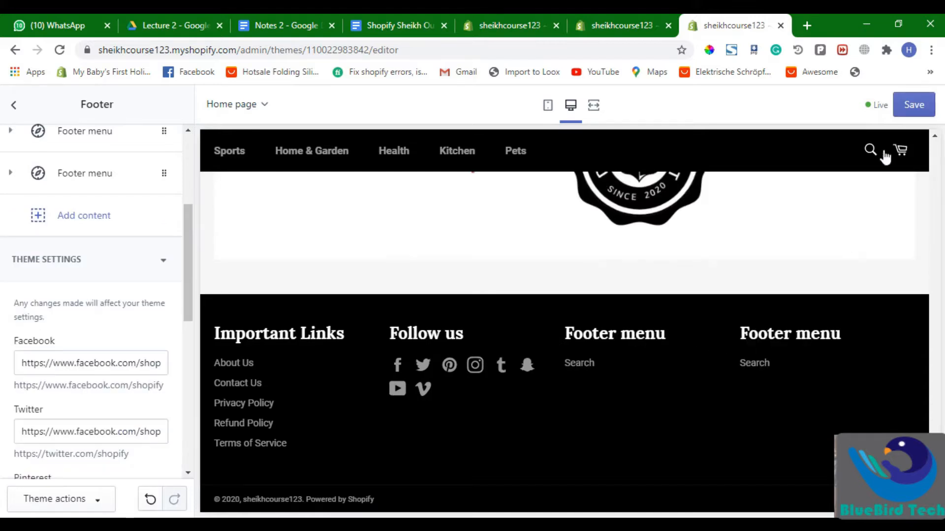
{"action": "left_click", "coordinate": [911, 103]}
Change the menu of the footer block after Follow us to Categories and save the theme
{"action": "scroll", "coordinate": [106, 253], "scroll_direction": "up", "scroll_amount": 1}
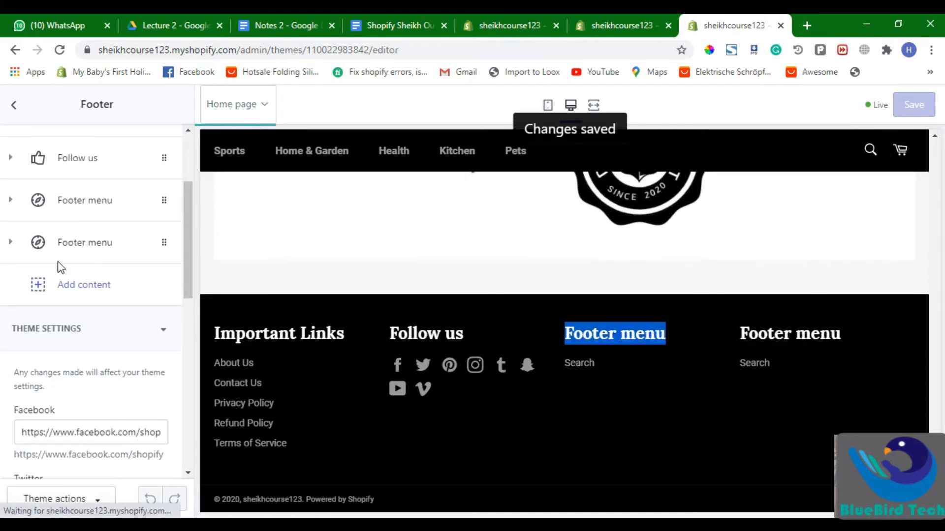
{"action": "left_click", "coordinate": [10, 201]}
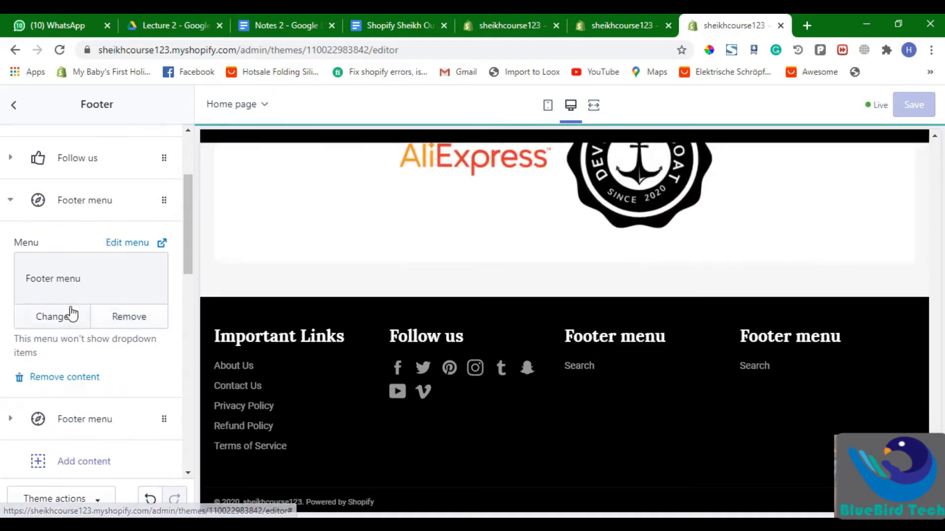
{"action": "left_click", "coordinate": [70, 319]}
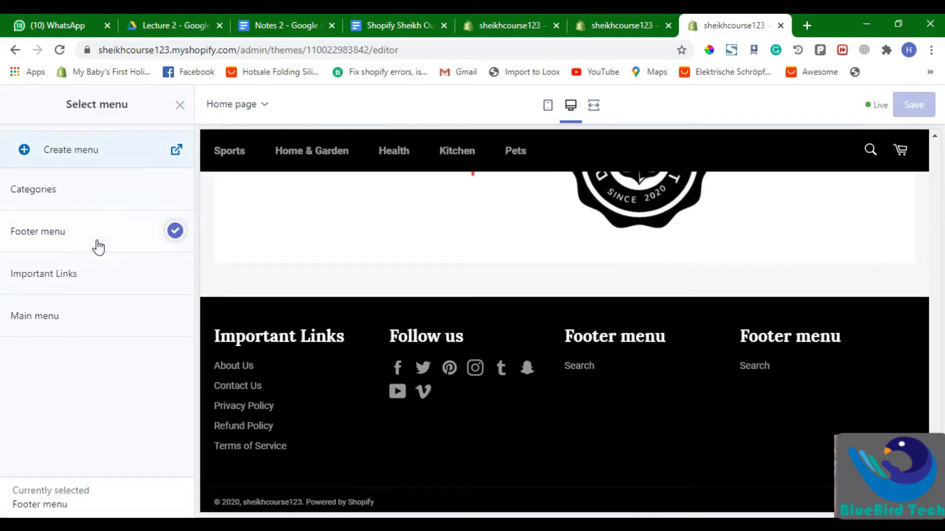
{"action": "left_click", "coordinate": [100, 202]}
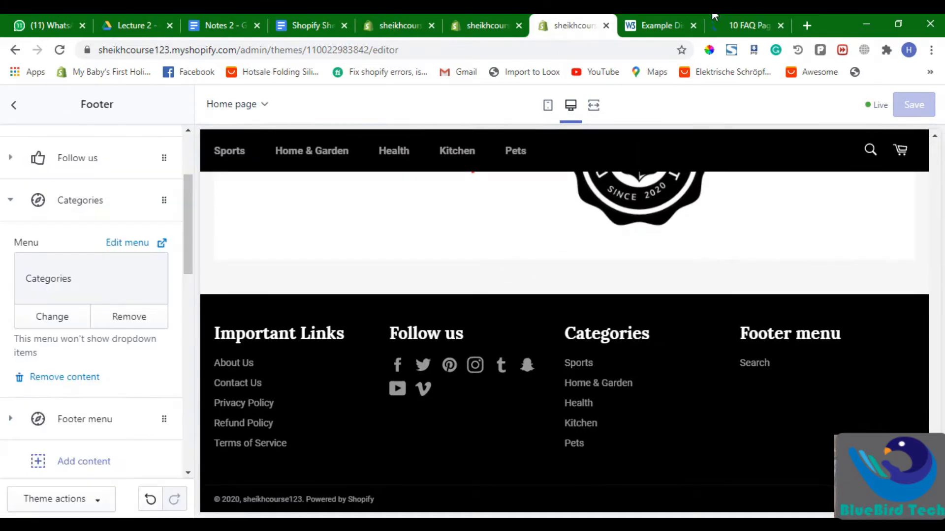
{"action": "left_click", "coordinate": [659, 25]}
{"action": "left_click", "coordinate": [718, 20]}
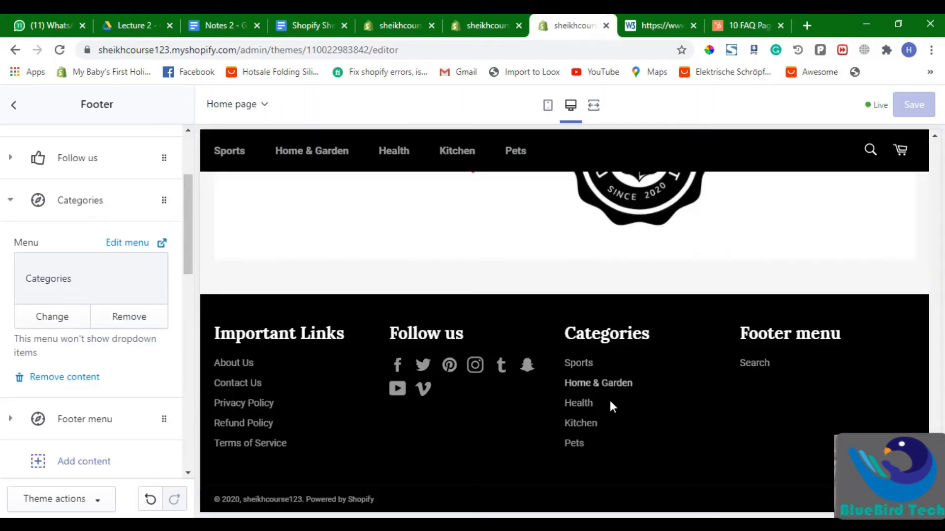
Preview the home page at full width and review its header, collection and image sections
{"action": "scroll", "coordinate": [609, 400], "scroll_direction": "up", "scroll_amount": 20}
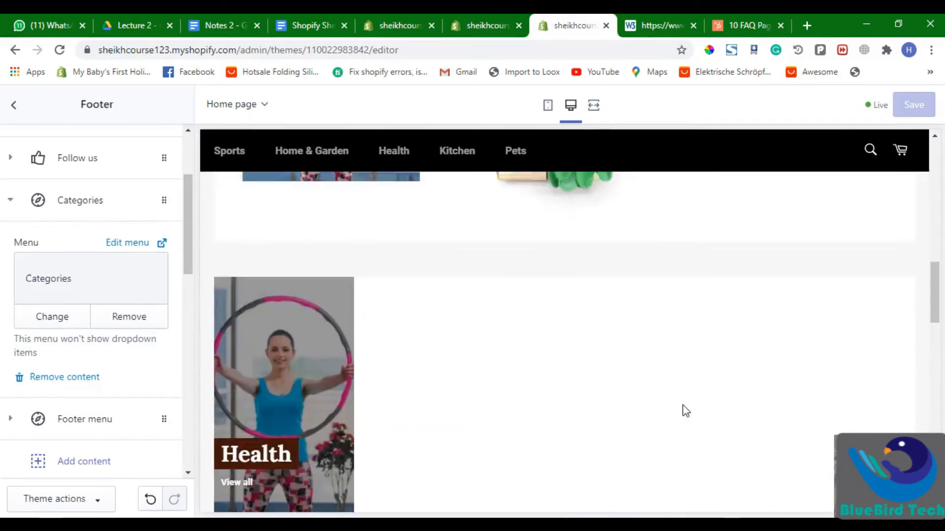
{"action": "scroll", "coordinate": [507, 321], "scroll_direction": "up", "scroll_amount": 1}
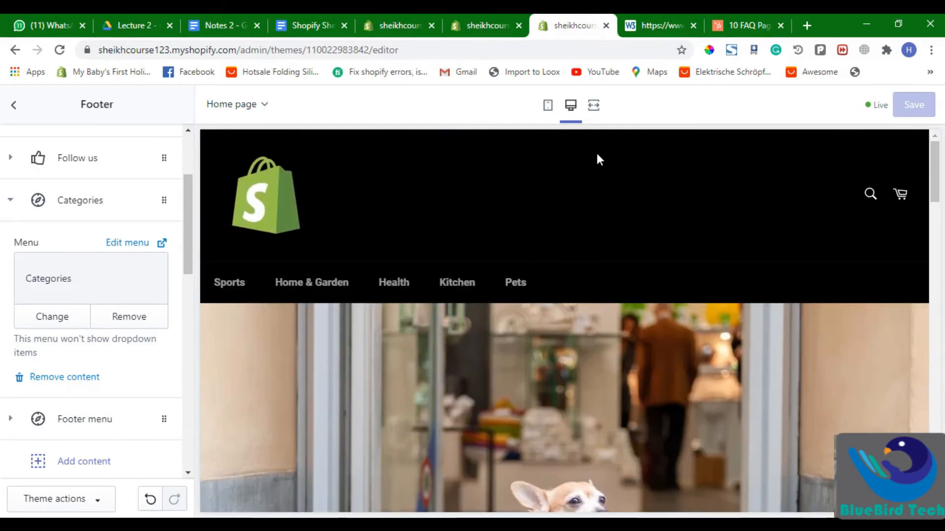
{"action": "left_click", "coordinate": [592, 120]}
{"action": "scroll", "coordinate": [628, 258], "scroll_direction": "down", "scroll_amount": 15}
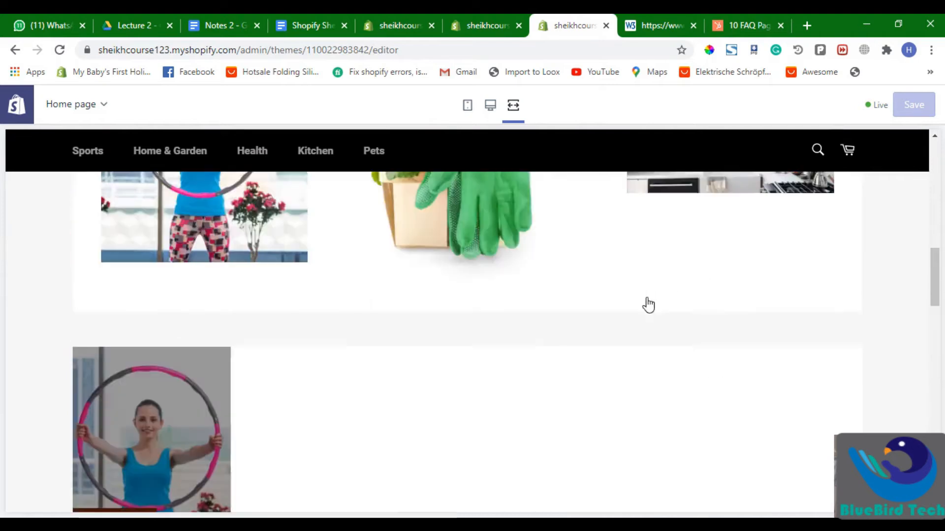
{"action": "scroll", "coordinate": [648, 305], "scroll_direction": "down", "scroll_amount": 10}
{"action": "scroll", "coordinate": [462, 369], "scroll_direction": "up", "scroll_amount": 6}
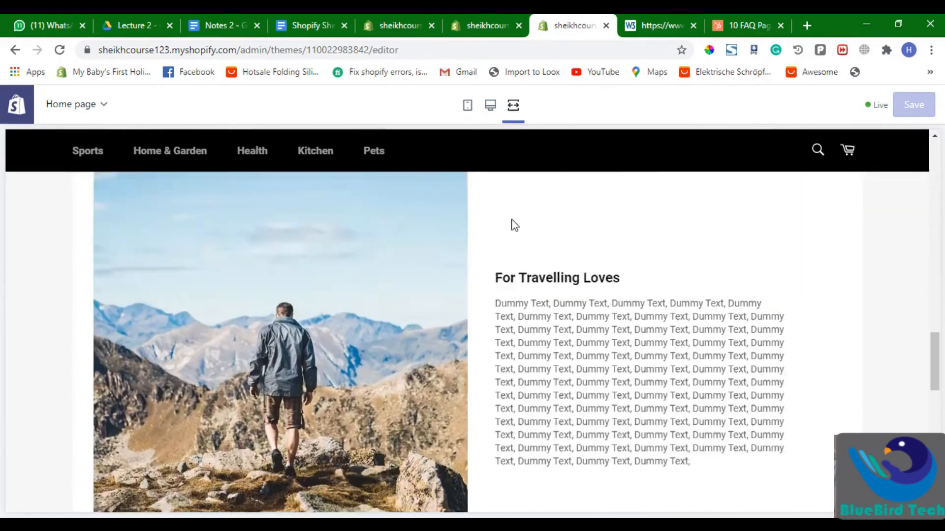
Switch to the Shopify Sheikh Outline document in Google Docs and review the store development topics, from Legal Pages to the necessary apps
{"action": "key", "text": "ctrl+Page_Up"}
{"action": "key", "text": "ctrl+Page_Up"}
{"action": "key", "text": "ctrl+Page_Up"}
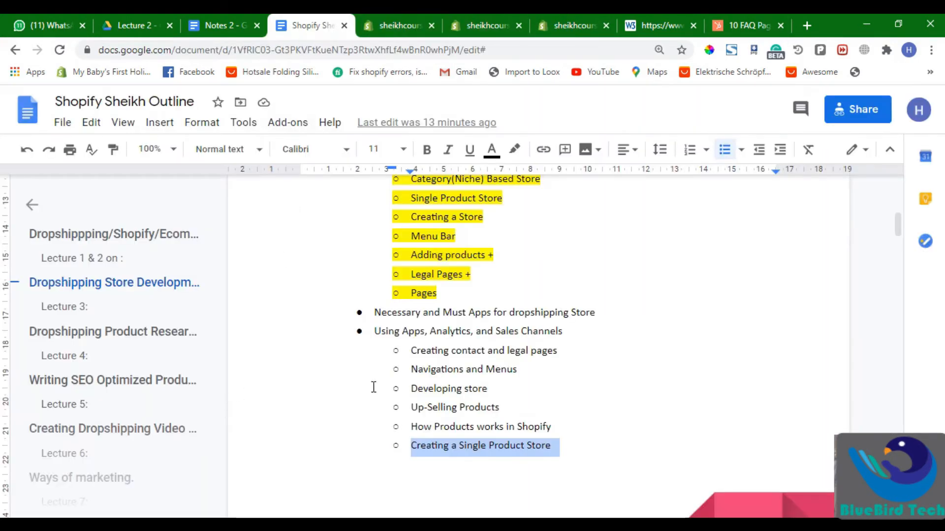
{"action": "scroll", "coordinate": [449, 302], "scroll_direction": "up", "scroll_amount": 1}
{"action": "scroll", "coordinate": [474, 352], "scroll_direction": "down", "scroll_amount": 1}
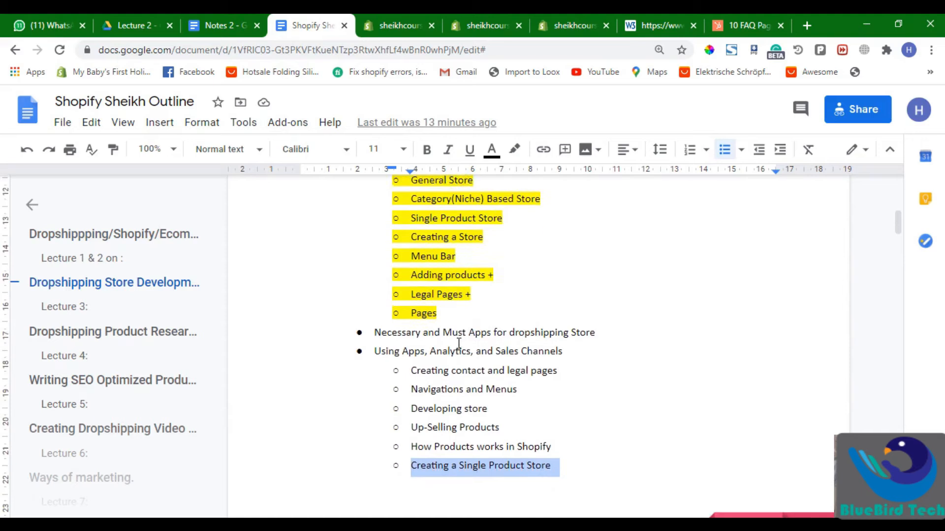
{"action": "left_click_drag", "start_coordinate": [374, 313], "coordinate": [425, 274]}
Switch back to the sheikhcourse123 Shopify admin and open the Apps page
{"action": "left_click", "coordinate": [435, 18]}
{"action": "left_click", "coordinate": [465, 14]}
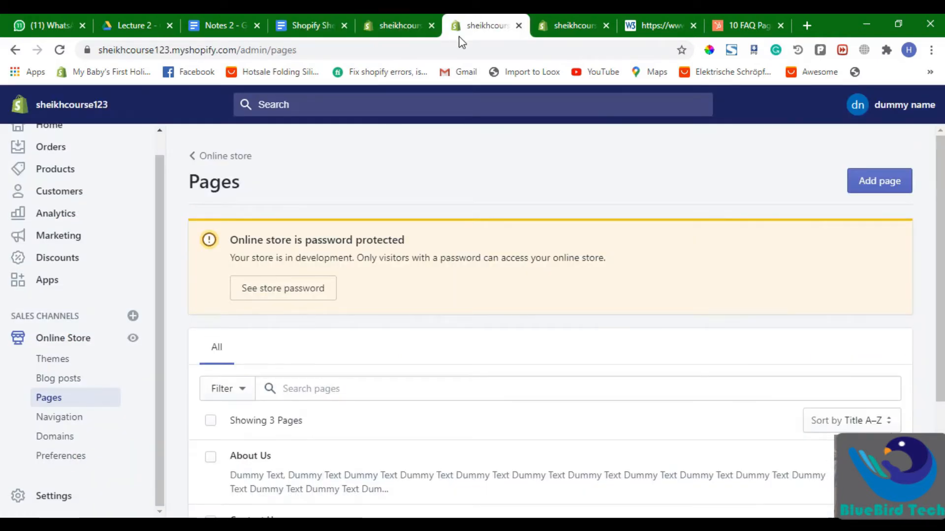
{"action": "left_click", "coordinate": [577, 15]}
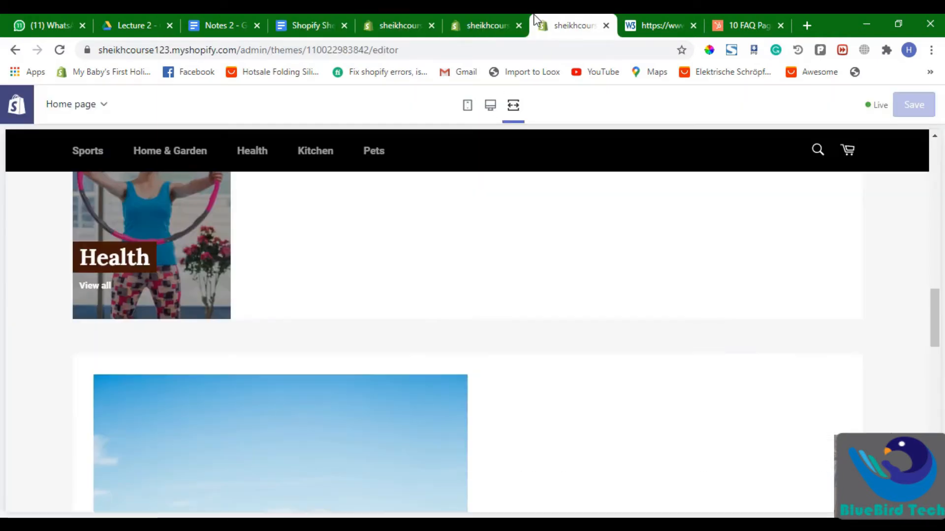
{"action": "left_click", "coordinate": [503, 14]}
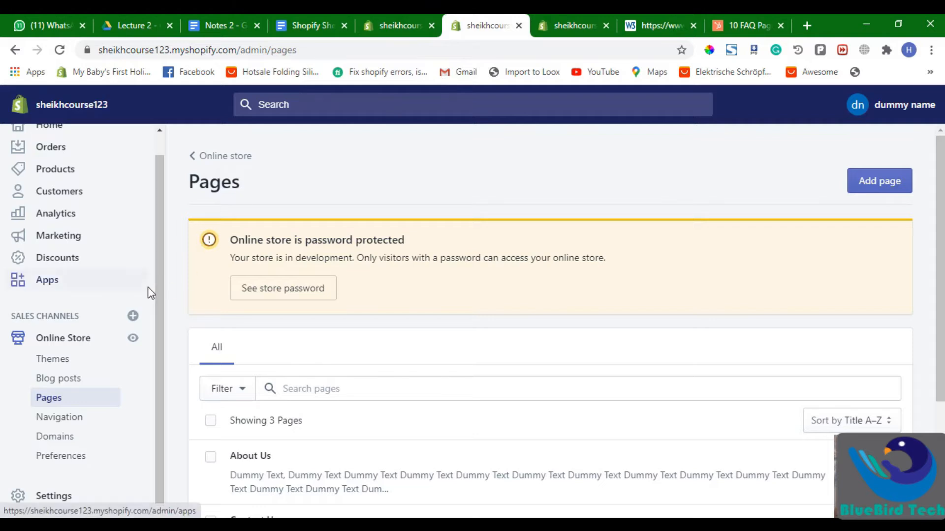
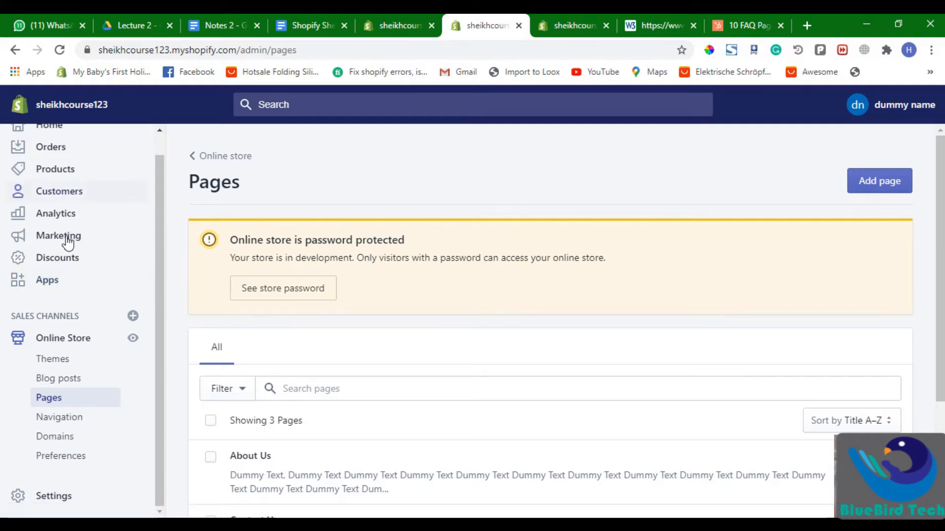
{"action": "left_click", "coordinate": [64, 281]}
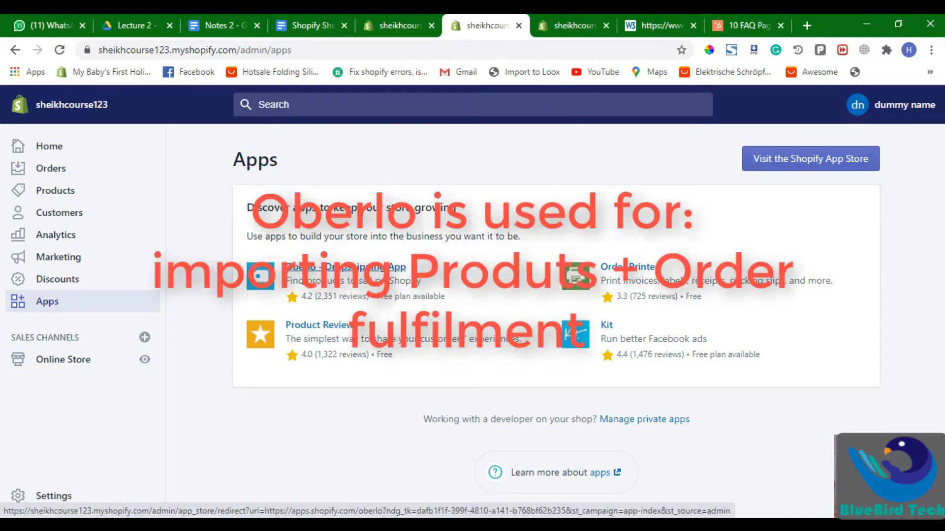
{"action": "left_click", "coordinate": [448, 105]}
Switch to the Notes 2 document in Google Docs and add the bulleted entry "Oberlo / Dsers"
{"action": "left_click", "coordinate": [310, 25]}
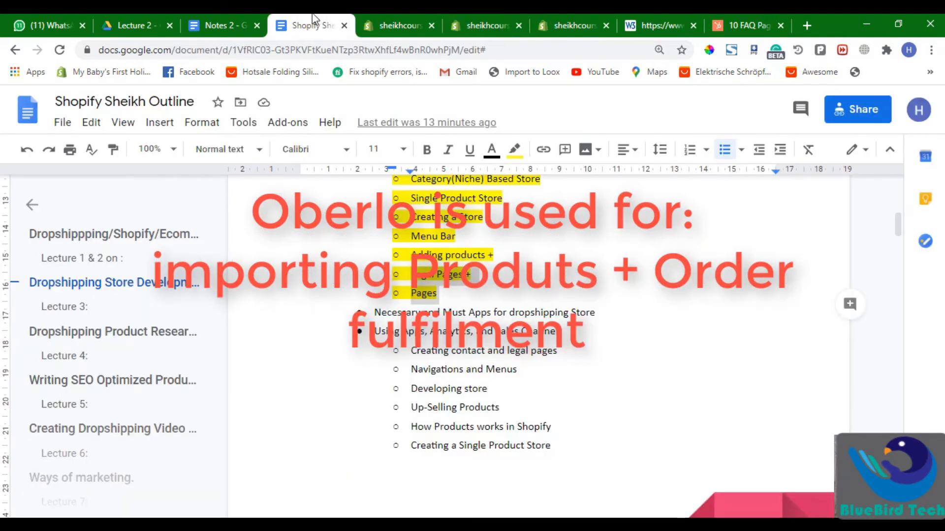
{"action": "left_click", "coordinate": [224, 25]}
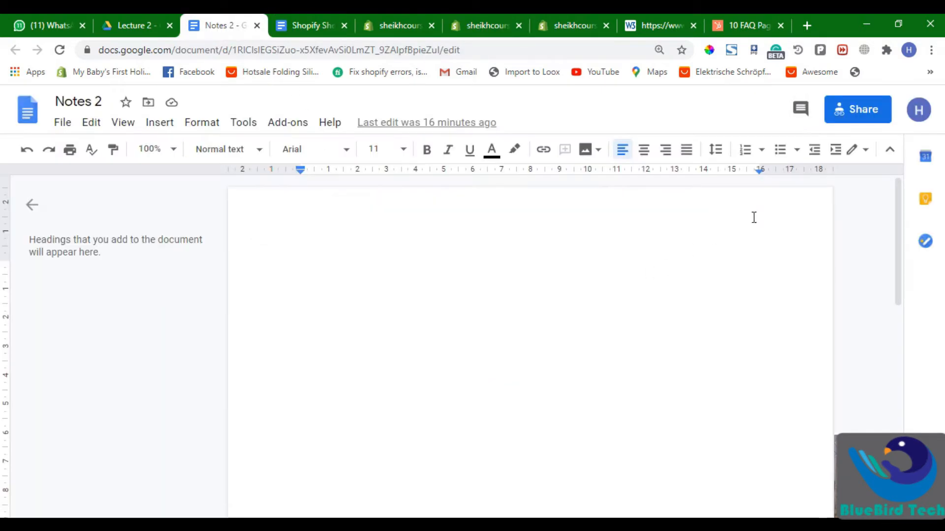
{"action": "left_click", "coordinate": [785, 153]}
{"action": "type", "text": "Oberlo"}
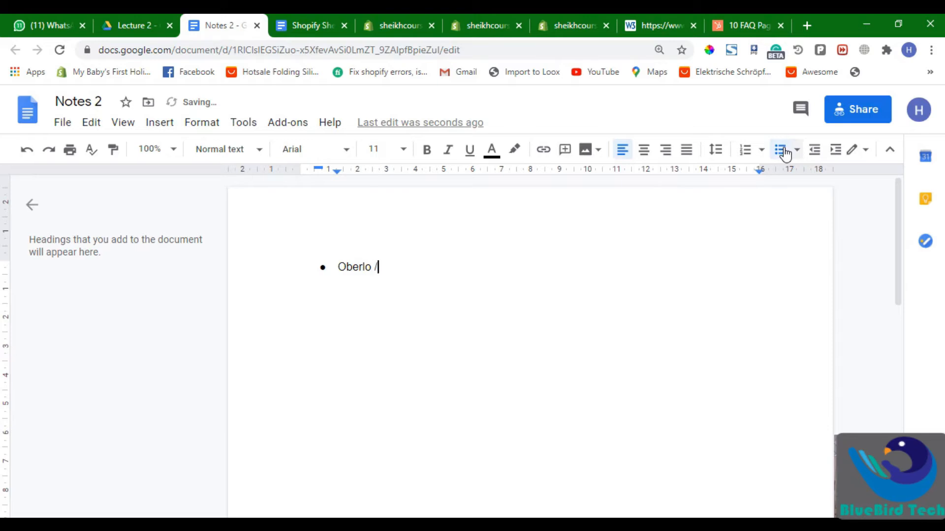
{"action": "type", "text": " / Dsers"}
Return to the Shopify admin, search for "oberlo" and open the Oberlo app's listing
{"action": "left_click", "coordinate": [449, 21]}
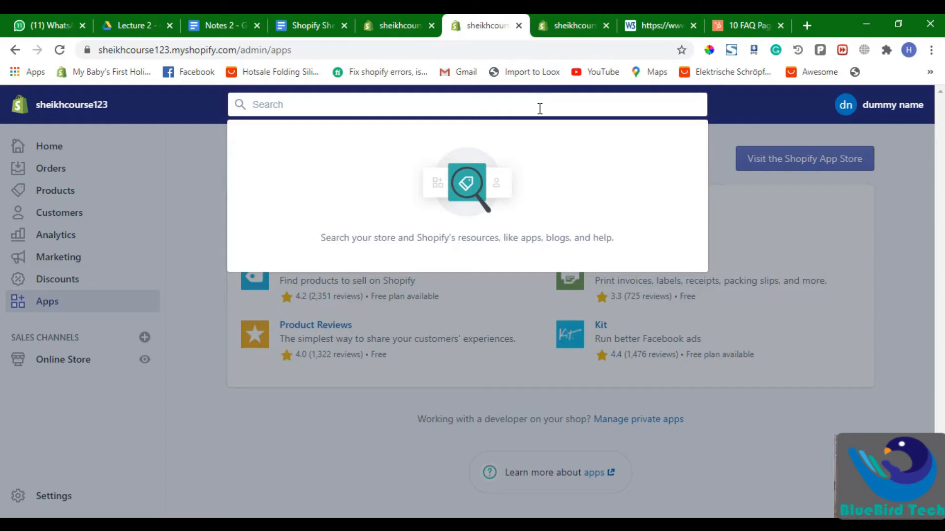
{"action": "type", "text": "oberlo"}
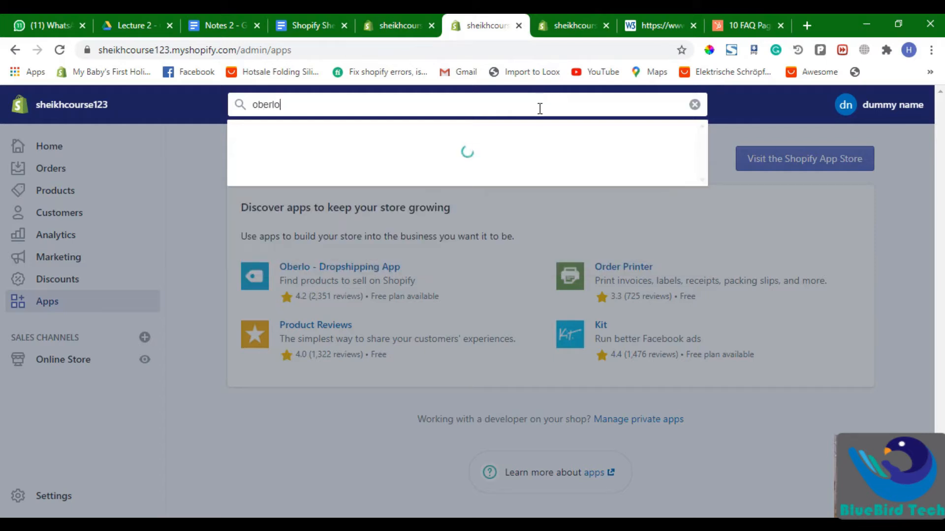
{"action": "left_click", "coordinate": [416, 13]}
{"action": "left_click", "coordinate": [325, 14]}
{"action": "left_click", "coordinate": [398, 13]}
{"action": "left_click_drag", "start_coordinate": [220, 16], "coordinate": [347, 20]}
{"action": "left_click", "coordinate": [401, 22]}
{"action": "left_click_drag", "start_coordinate": [498, 16], "coordinate": [443, 15]}
{"action": "left_click", "coordinate": [364, 274]}
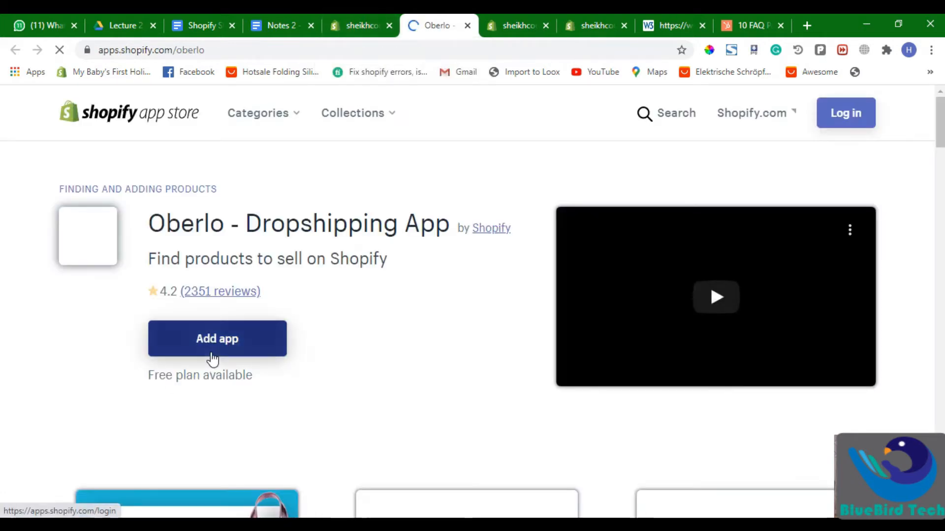
Try to add the Oberlo app, reopen its listing from the admin search results and close that listing
{"action": "left_click", "coordinate": [212, 359]}
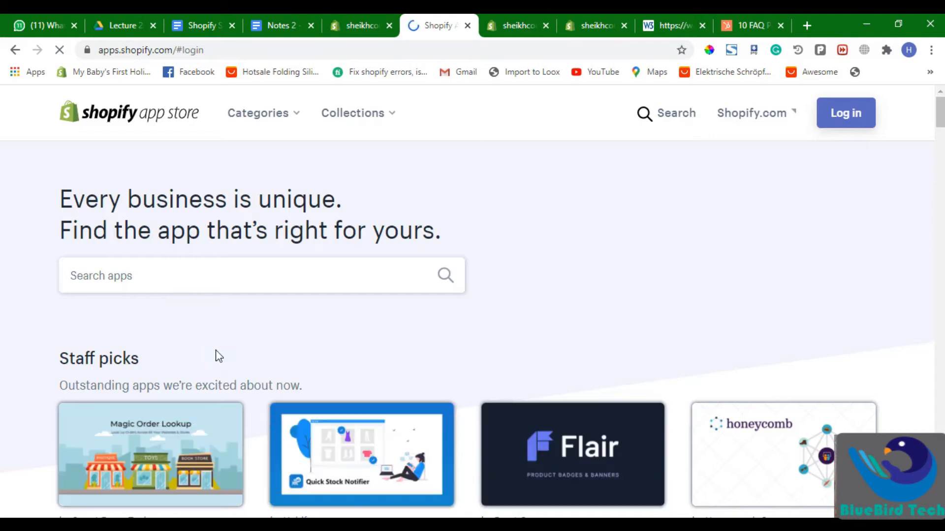
{"action": "left_click", "coordinate": [369, 22]}
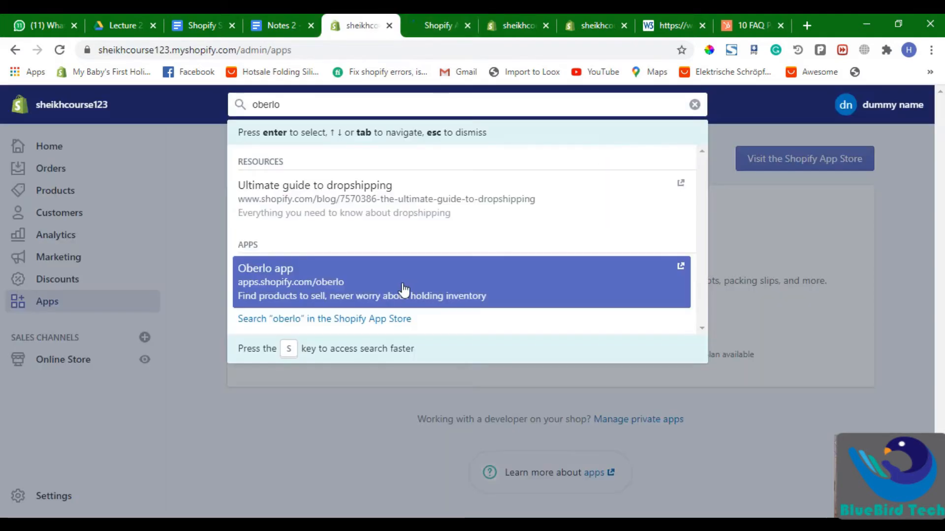
{"action": "left_click", "coordinate": [402, 285]}
{"action": "left_click", "coordinate": [440, 17]}
{"action": "left_click", "coordinate": [430, 27]}
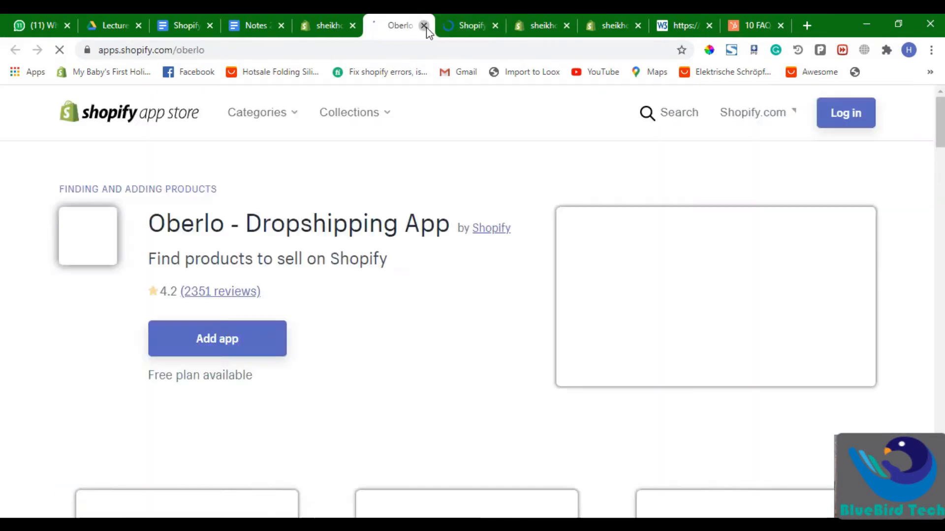
{"action": "left_click", "coordinate": [424, 26]}
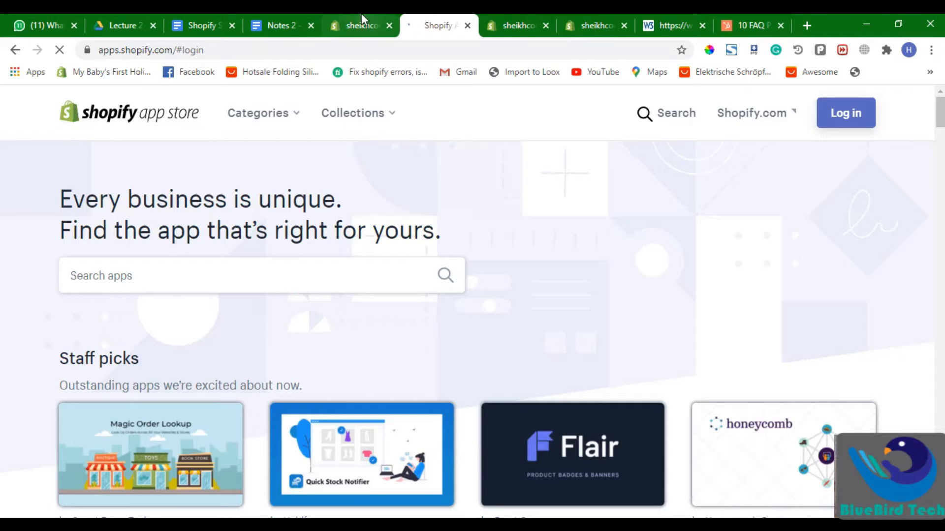
Open the Oberlo listing again from the admin search results and start adding the app
{"action": "left_click", "coordinate": [361, 16]}
{"action": "left_click", "coordinate": [317, 280]}
{"action": "left_click", "coordinate": [471, 20]}
{"action": "left_click", "coordinate": [495, 26]}
{"action": "left_click", "coordinate": [409, 19]}
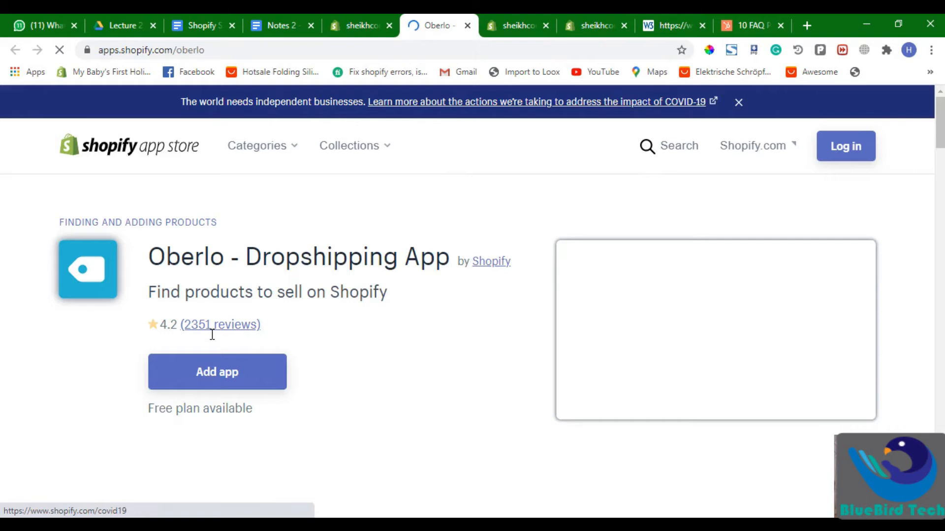
{"action": "left_click", "coordinate": [196, 379]}
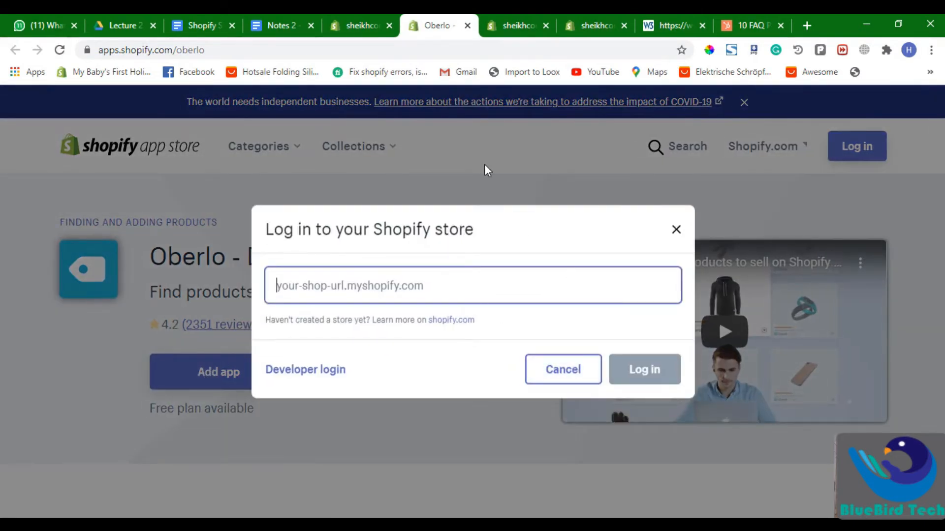
Return to the store's Apps page, dismiss the search and open the Shopify App Store
{"action": "left_click", "coordinate": [377, 22]}
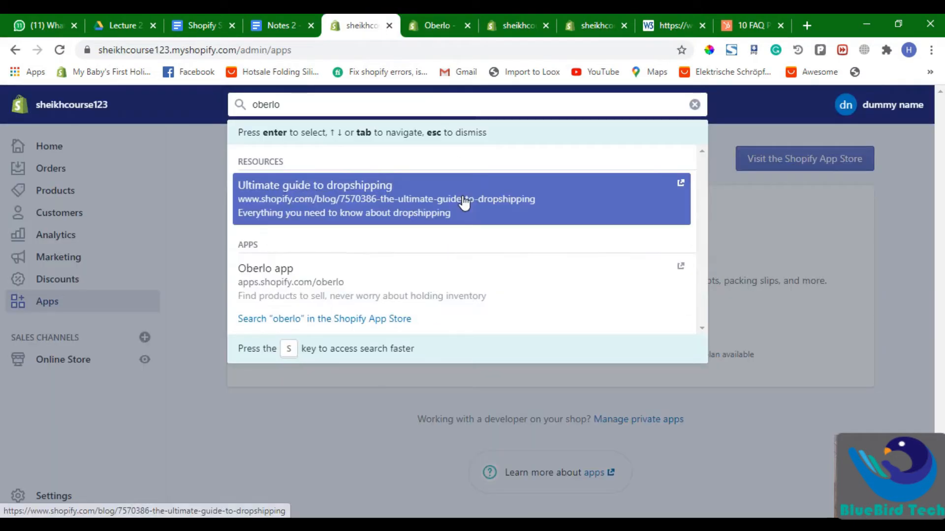
{"action": "left_click", "coordinate": [760, 236]}
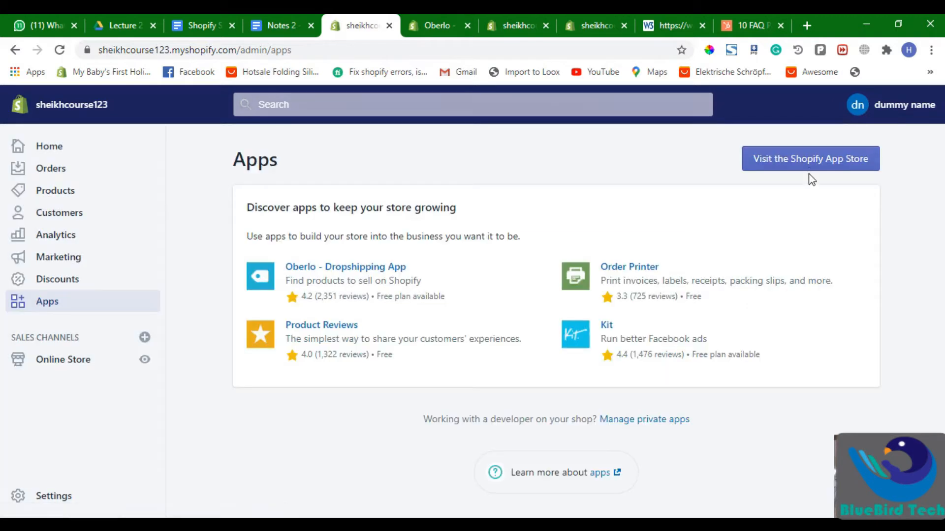
{"action": "left_click", "coordinate": [811, 167]}
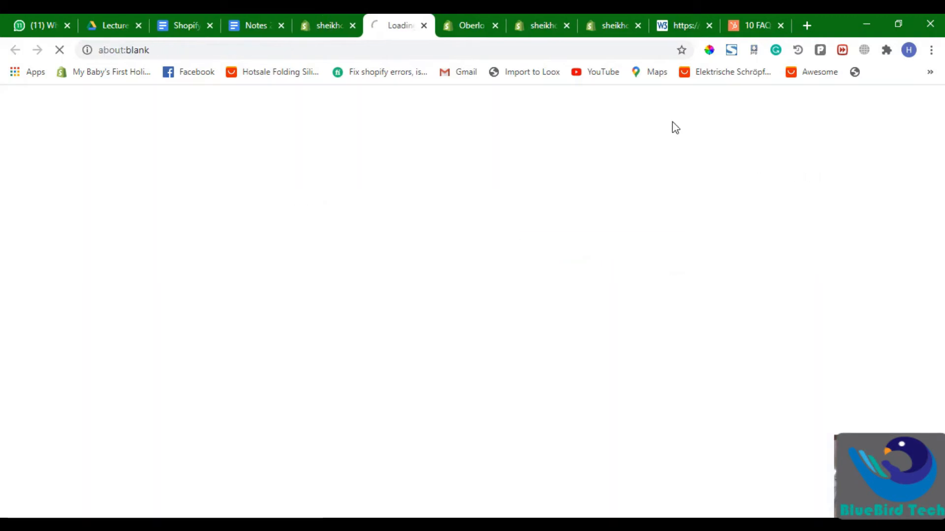
Open the Oberlo - Dropshipping App listing from the store's Apps page, and return to the Shopify App Store home page
{"action": "left_click", "coordinate": [453, 14]}
{"action": "left_click", "coordinate": [383, 15]}
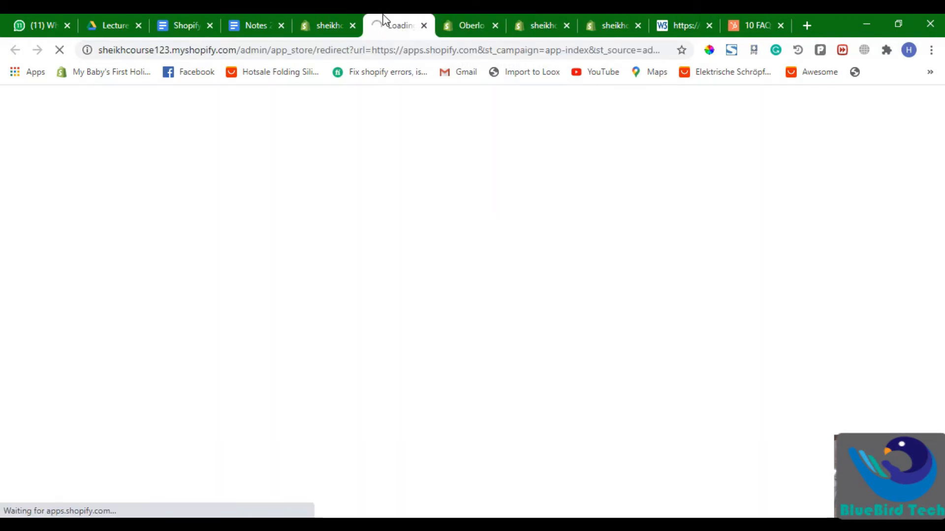
{"action": "left_click", "coordinate": [359, 20]}
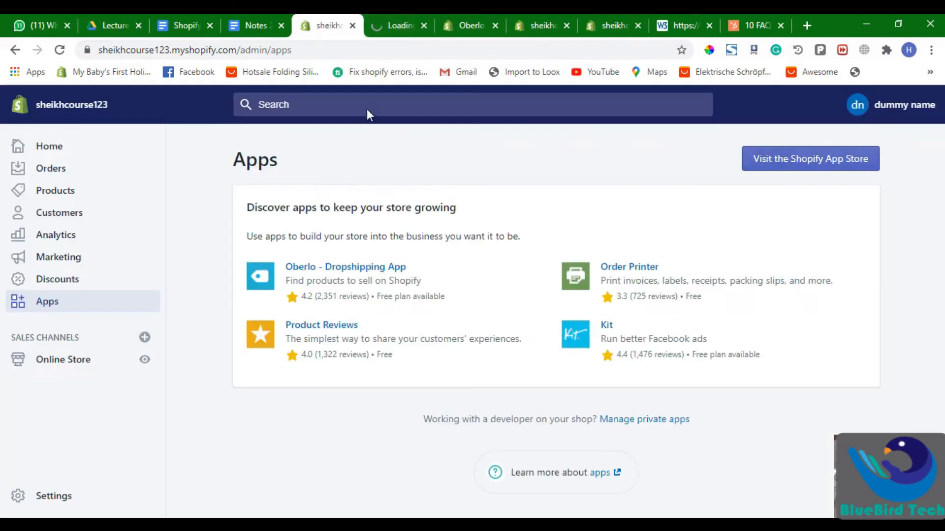
{"action": "left_click", "coordinate": [303, 268]}
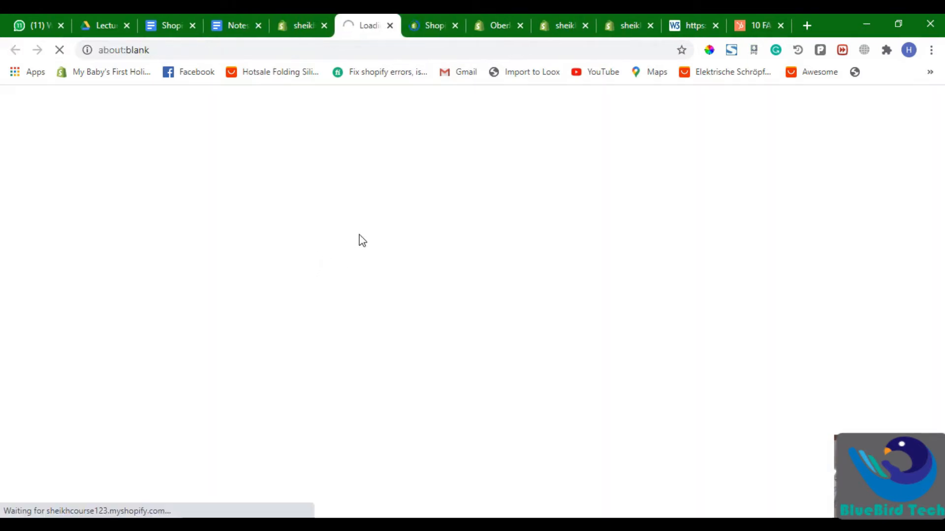
{"action": "left_click", "coordinate": [435, 16]}
{"action": "left_click", "coordinate": [366, 17]}
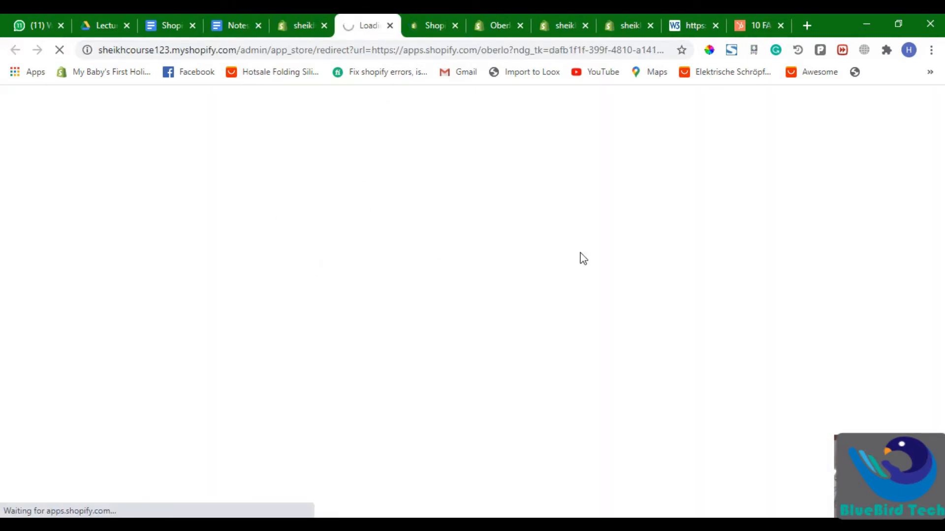
{"action": "left_click", "coordinate": [446, 21]}
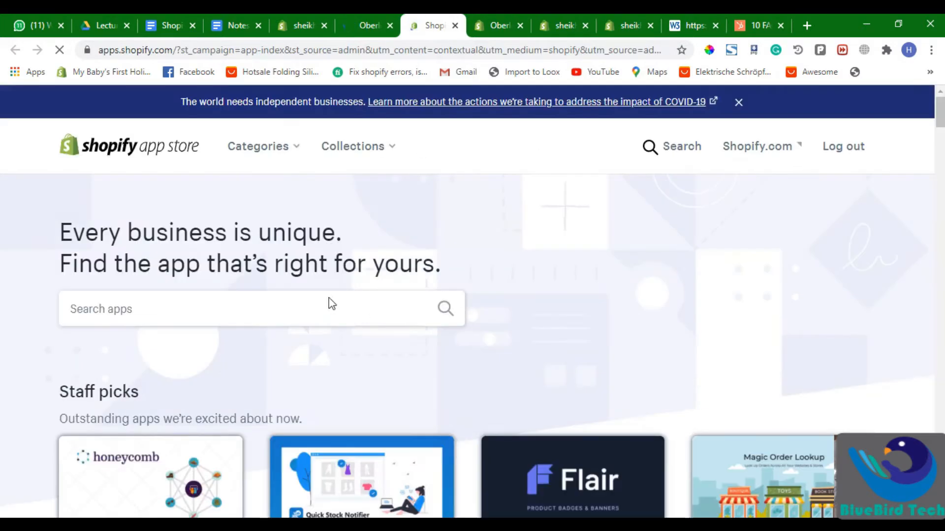
Search the Shopify App Store for "oberlo" and start adding Oberlo - Dropshipping App from its listing
{"action": "left_click", "coordinate": [315, 304]}
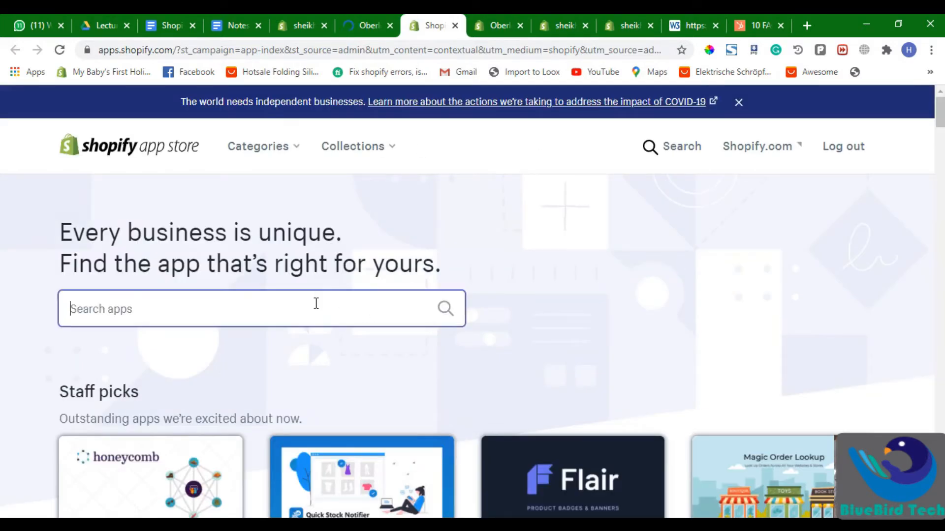
{"action": "type", "text": "oberlo"}
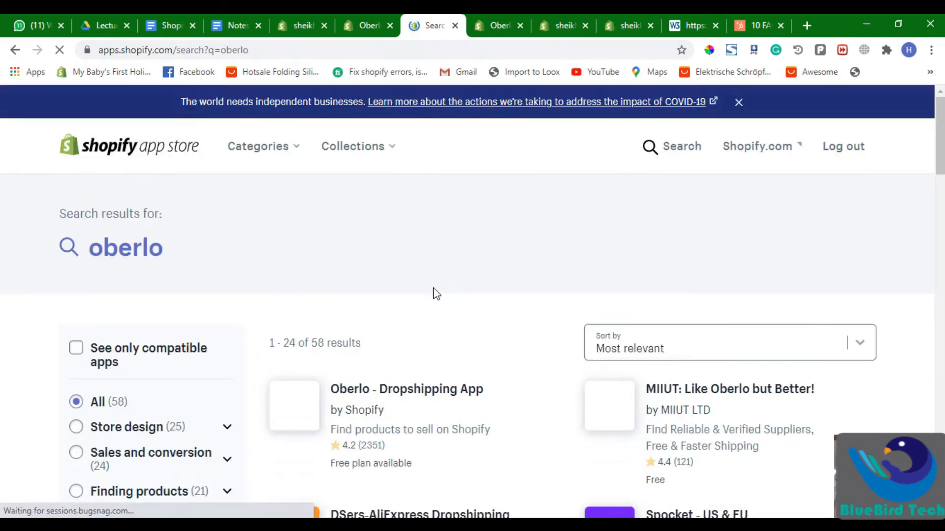
{"action": "scroll", "coordinate": [437, 293], "scroll_direction": "down", "scroll_amount": 3}
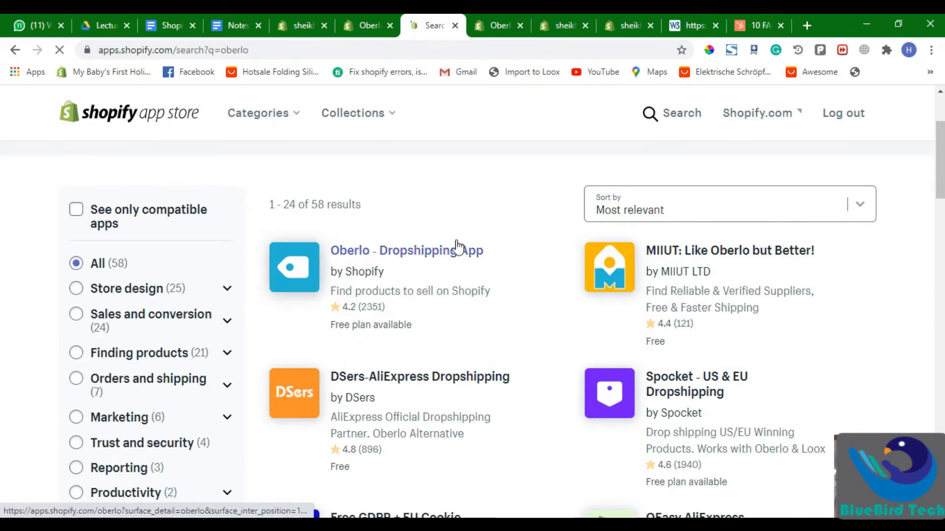
{"action": "left_click", "coordinate": [324, 268]}
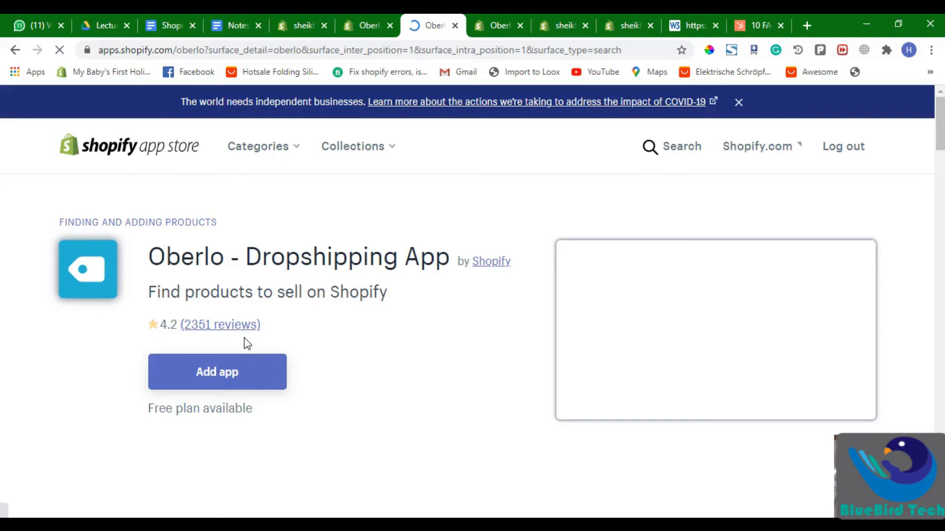
{"action": "left_click", "coordinate": [248, 378]}
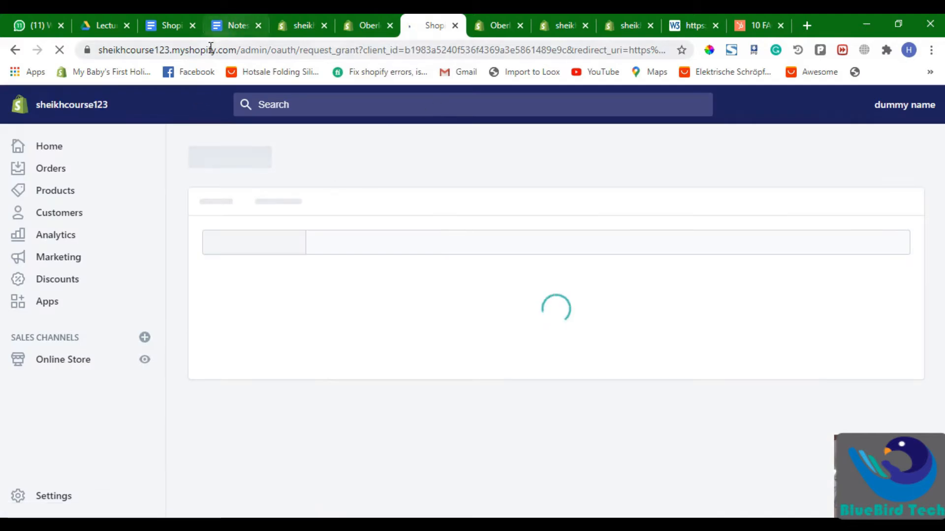
{"action": "left_click_drag", "start_coordinate": [210, 48], "coordinate": [530, 101]}
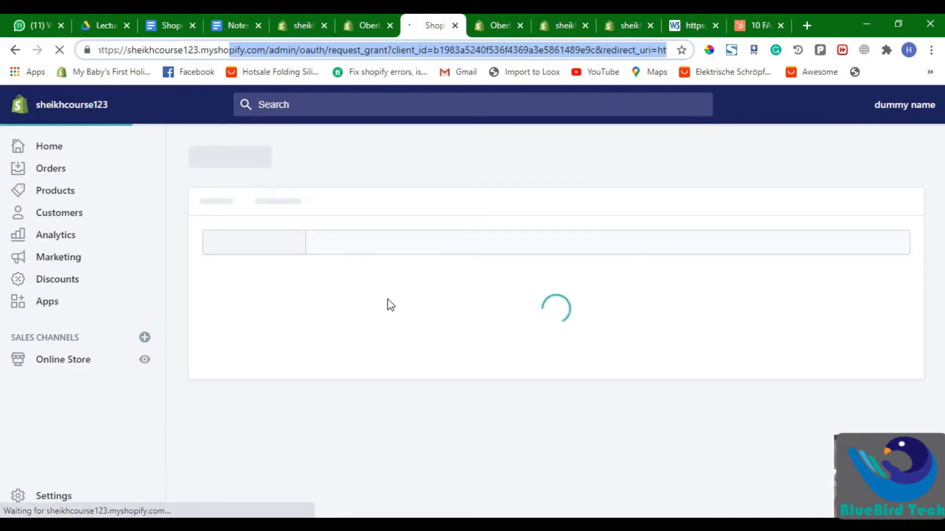
{"action": "left_click", "coordinate": [342, 16]}
{"action": "left_click", "coordinate": [469, 15]}
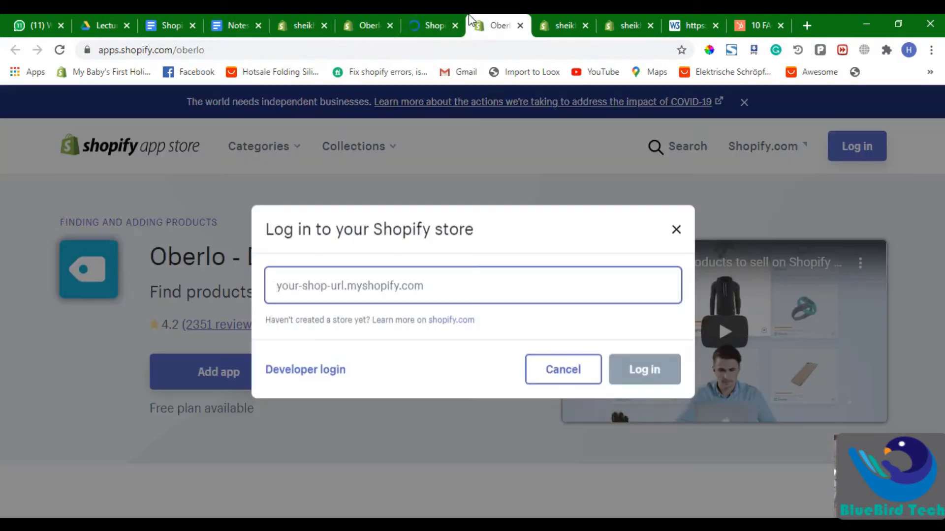
{"action": "left_click", "coordinate": [393, 14]}
{"action": "left_click", "coordinate": [303, 14]}
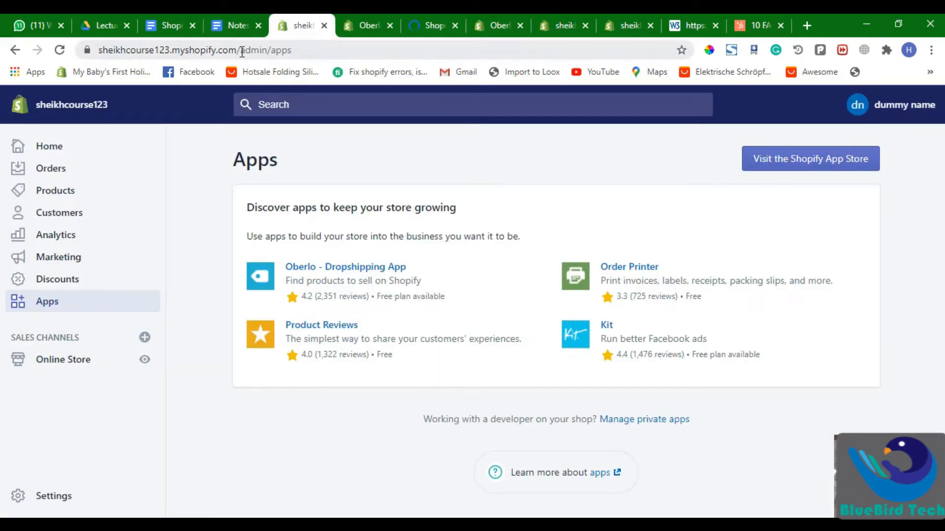
{"action": "left_click_drag", "start_coordinate": [242, 52], "coordinate": [4, 57]}
{"action": "key", "text": "ctrl+c"}
{"action": "key", "text": "BackSpace"}
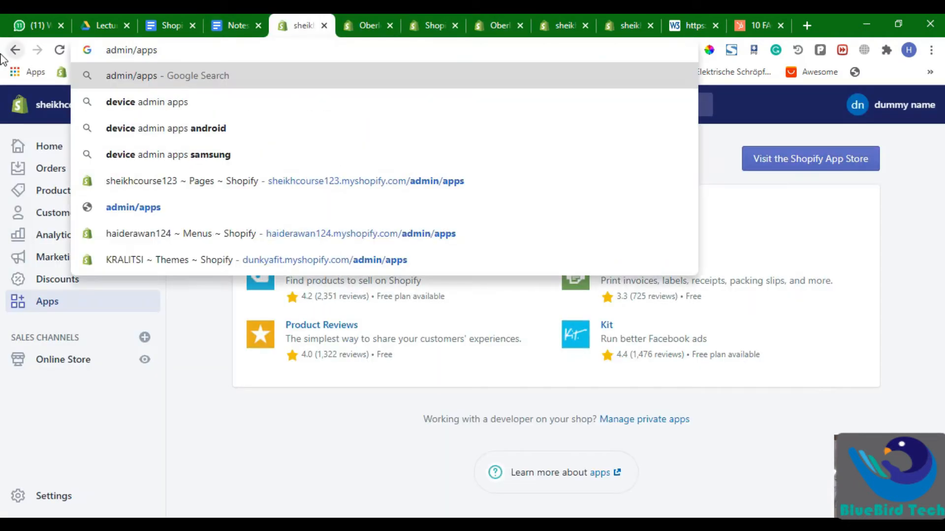
{"action": "left_click", "coordinate": [526, 16]}
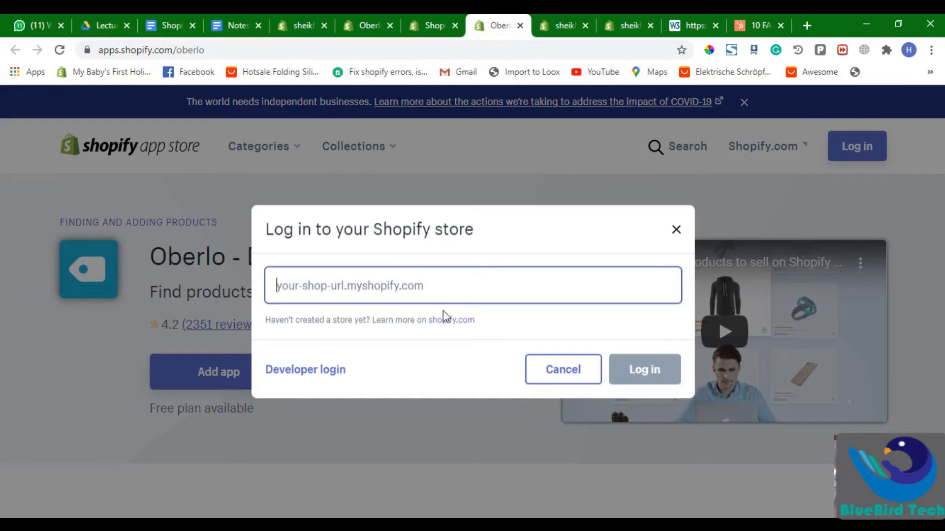
{"action": "key", "text": "ctrl+v"}
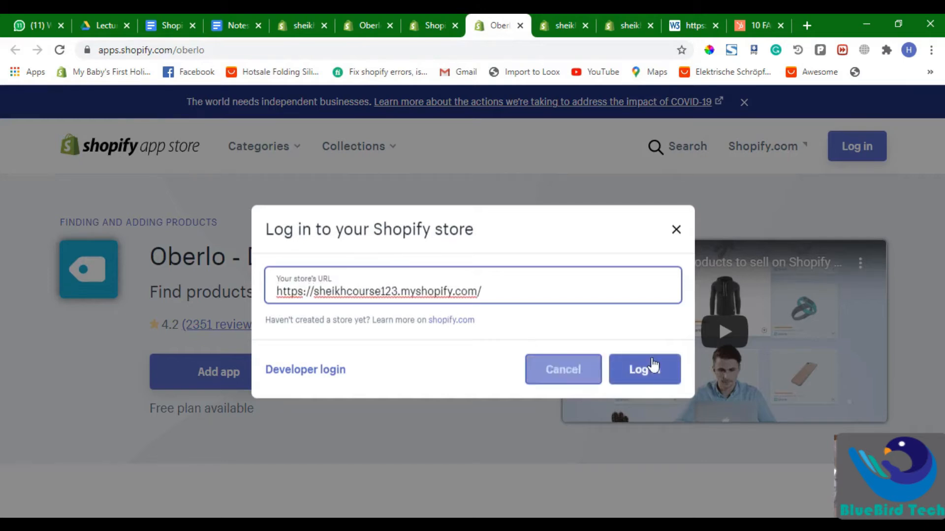
{"action": "left_click", "coordinate": [669, 370]}
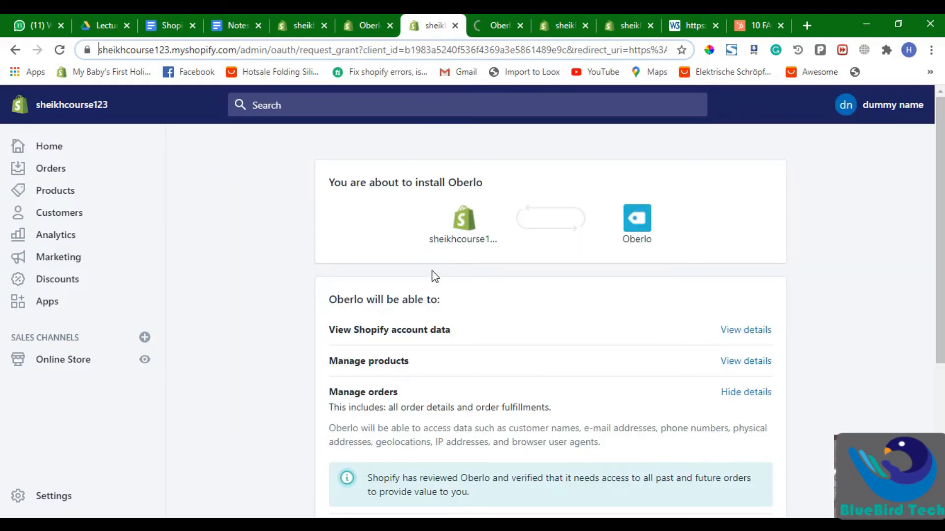
Install the Oberlo app on the sheikhcourse123 store, bring up its dashboard and close the duplicate Oberlo page
{"action": "scroll", "coordinate": [679, 372], "scroll_direction": "down", "scroll_amount": 5}
{"action": "left_click", "coordinate": [742, 416]}
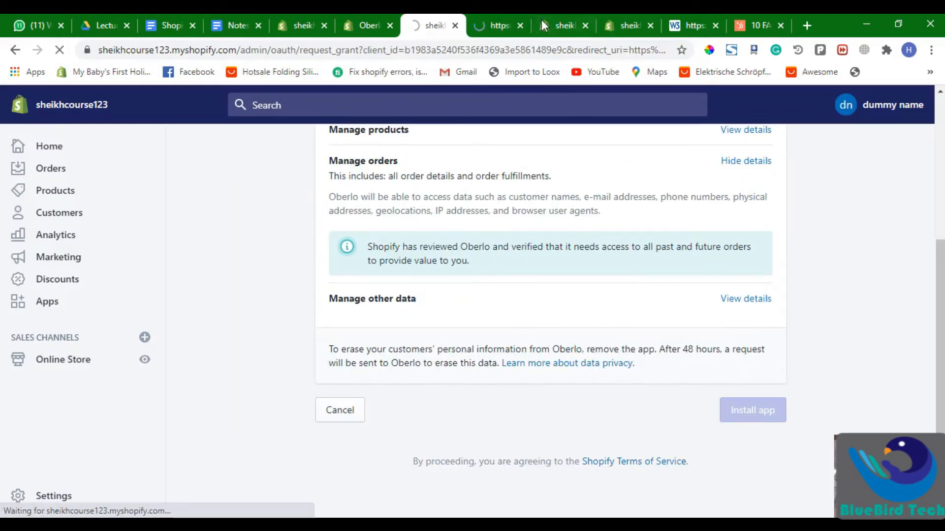
{"action": "scroll", "coordinate": [566, 397], "scroll_direction": "up", "scroll_amount": 5}
{"action": "left_click", "coordinate": [480, 17]}
{"action": "left_click", "coordinate": [447, 17]}
{"action": "left_click", "coordinate": [494, 20]}
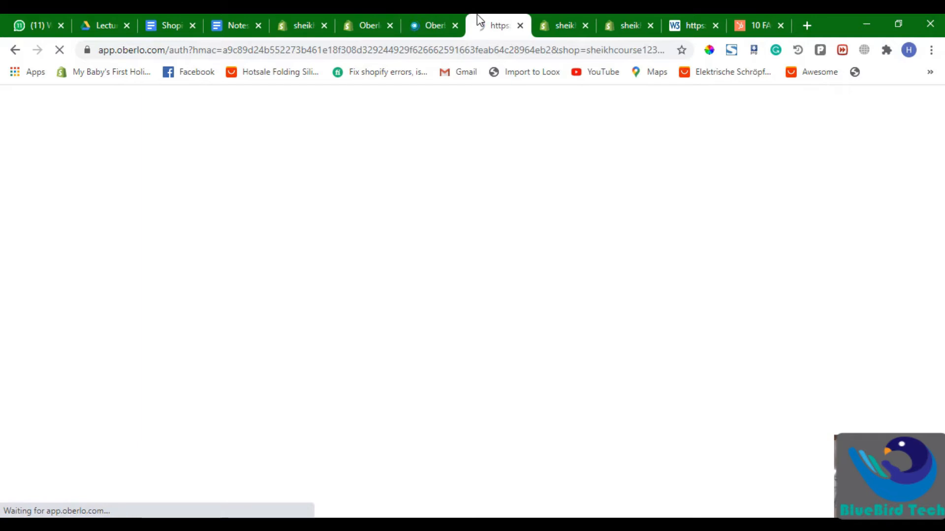
{"action": "left_click", "coordinate": [446, 19]}
{"action": "left_click", "coordinate": [492, 22]}
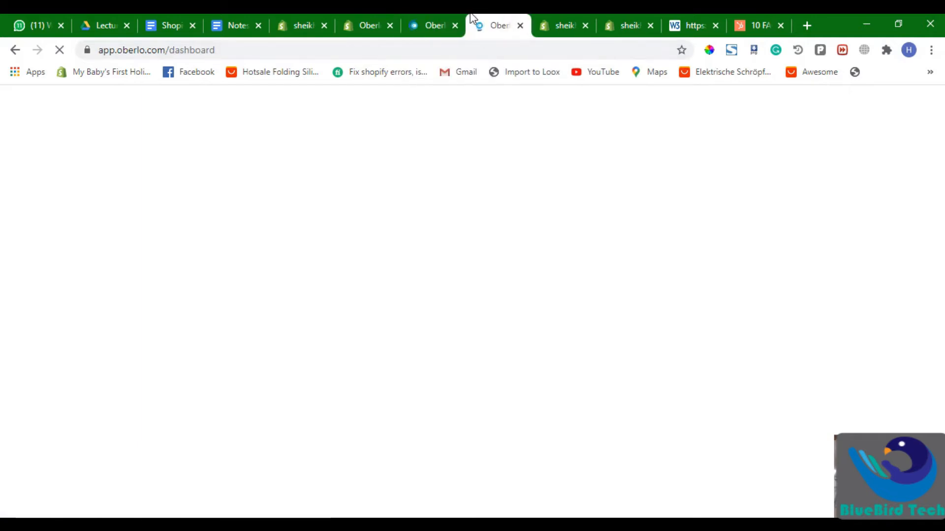
{"action": "left_click", "coordinate": [460, 20]}
{"action": "left_click", "coordinate": [503, 29]}
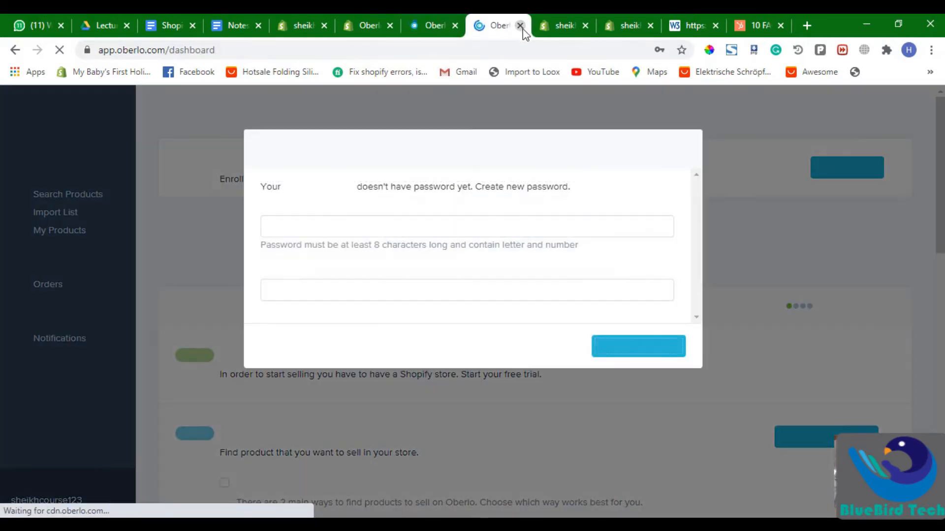
{"action": "left_click", "coordinate": [522, 28]}
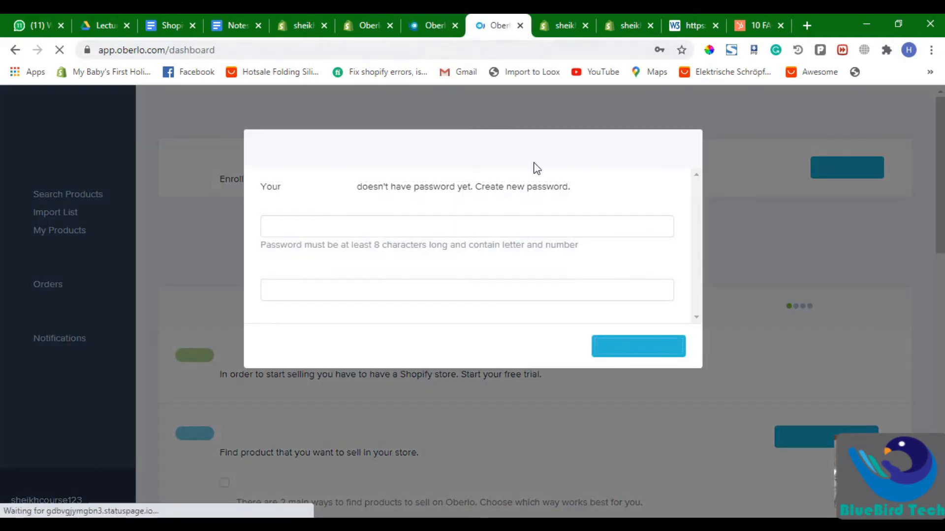
{"action": "left_click", "coordinate": [471, 27]}
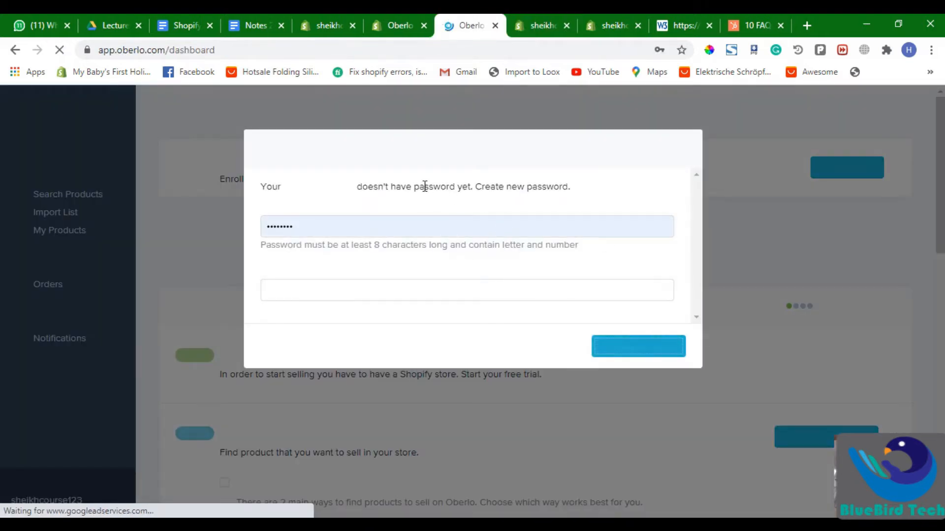
Enter a new Oberlo account password and repeat it for confirmation
{"action": "triple_click", "coordinate": [489, 192]}
{"action": "double_click", "coordinate": [489, 191]}
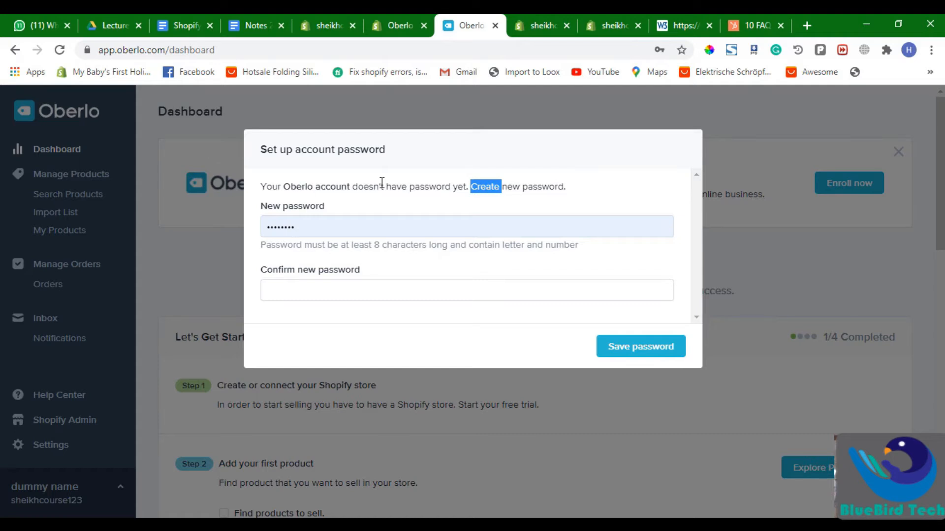
{"action": "double_click", "coordinate": [382, 225]}
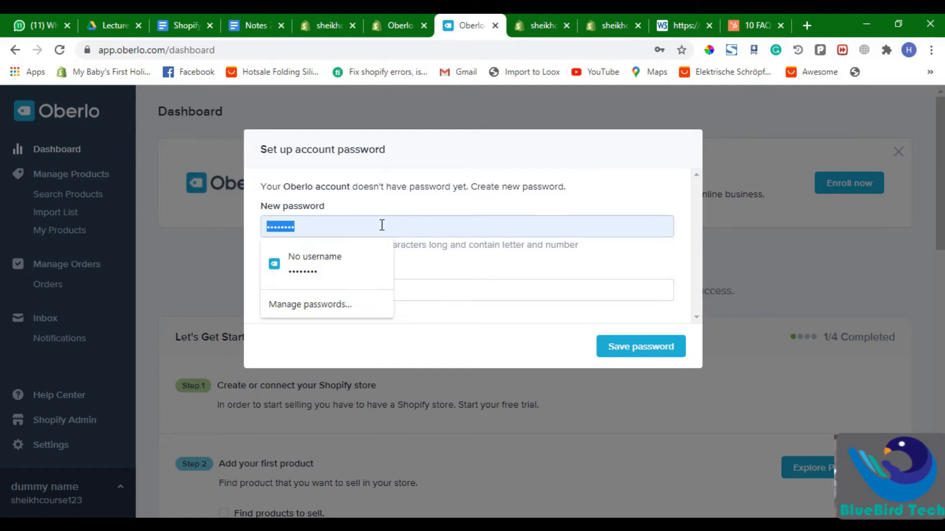
{"action": "type", "text": "••••••••"}
{"action": "key", "text": "Tab"}
{"action": "type", "text": "•"}
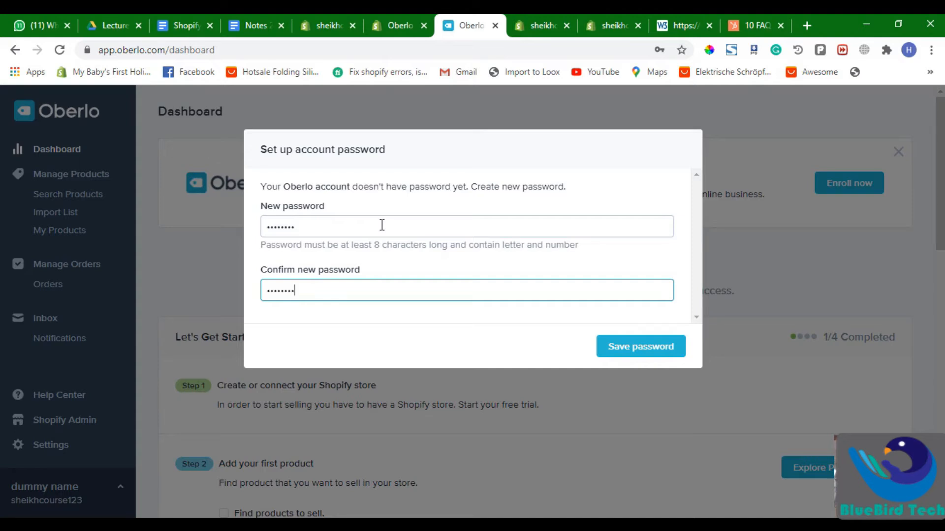
Copy the Oberlo dashboard address and open app.oberlo.com/dashboard in a new incognito window
{"action": "left_click", "coordinate": [408, 25]}
{"action": "left_click", "coordinate": [467, 24]}
{"action": "double_click", "coordinate": [331, 58]}
{"action": "double_click", "coordinate": [331, 57]}
{"action": "double_click", "coordinate": [331, 57]}
{"action": "triple_click", "coordinate": [332, 58]}
{"action": "key", "text": "ctrl+c"}
{"action": "key", "text": "BackSpace"}
{"action": "left_click", "coordinate": [931, 49]}
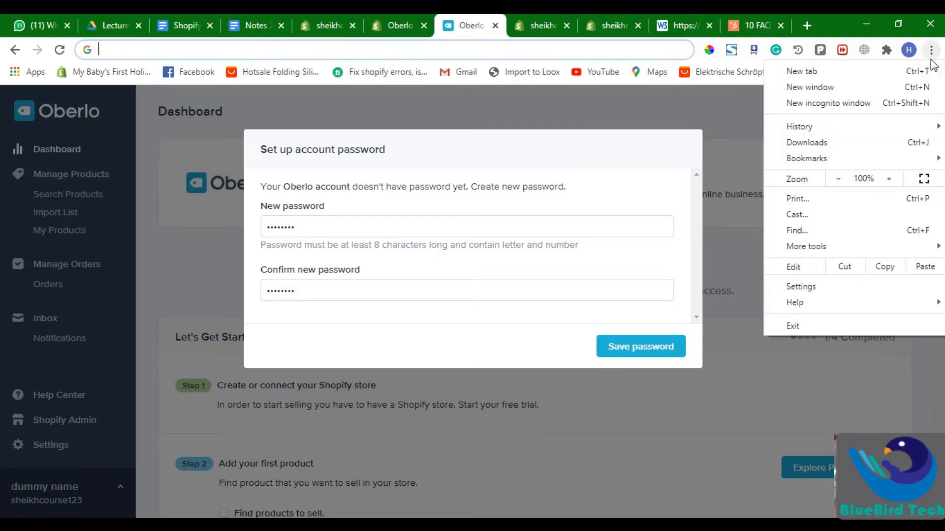
{"action": "left_click", "coordinate": [888, 98]}
{"action": "key", "text": "ctrl+v"}
{"action": "key", "text": "Return"}
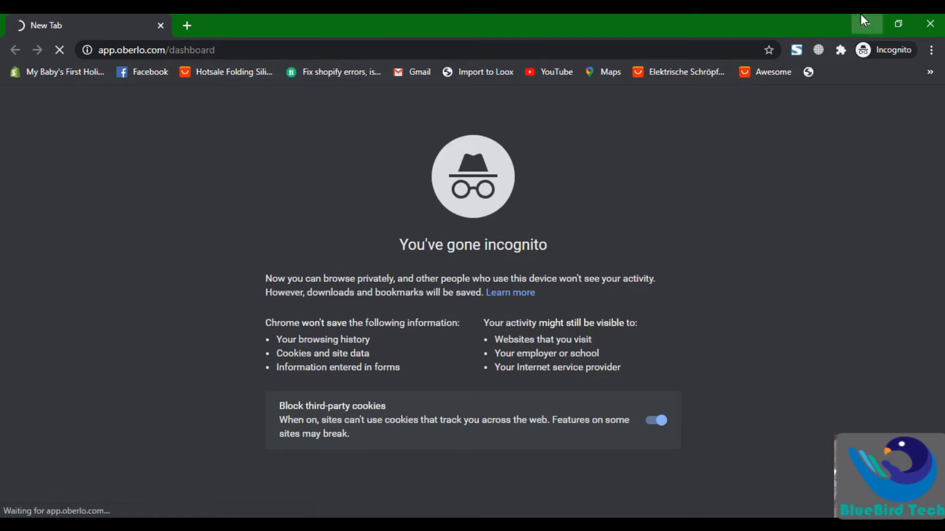
Return to the Oberlo dashboard window and save the new account password
{"action": "left_click", "coordinate": [864, 22]}
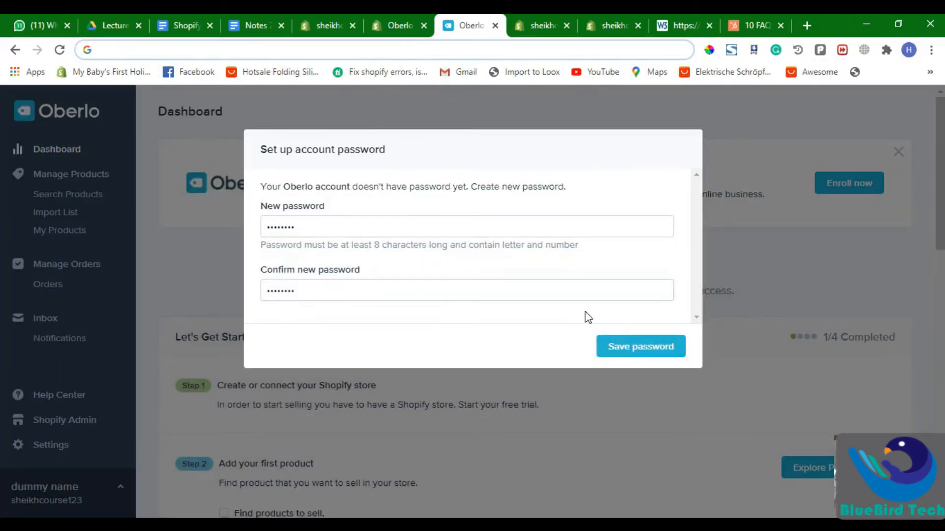
{"action": "left_click", "coordinate": [620, 347]}
{"action": "scroll", "coordinate": [457, 354], "scroll_direction": "down", "scroll_amount": 4}
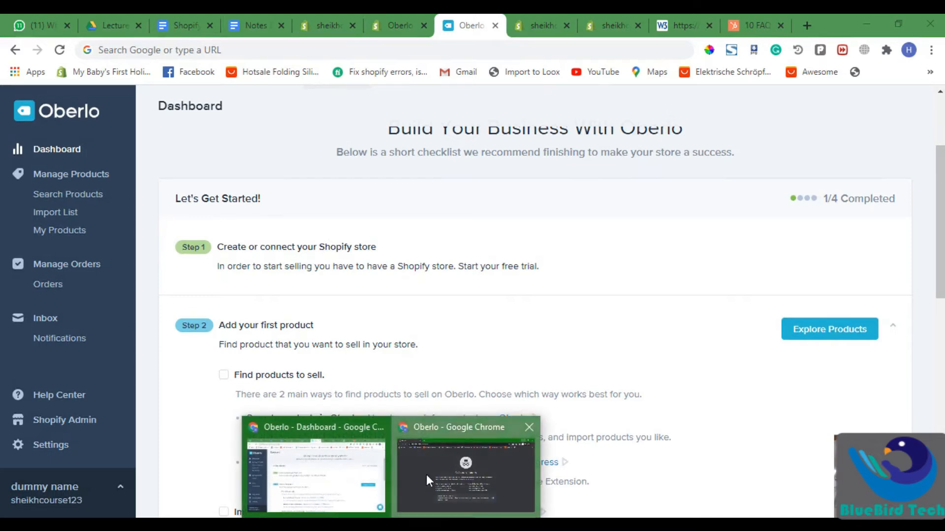
Examine the Oberlo login form and its email field in the incognito window, and return to the dashboard
{"action": "left_click", "coordinate": [426, 474]}
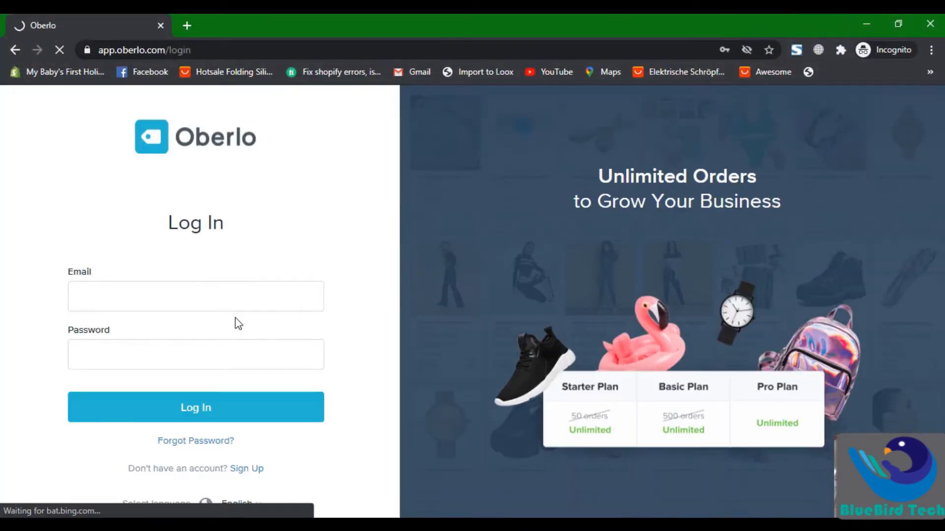
{"action": "left_click", "coordinate": [235, 307]}
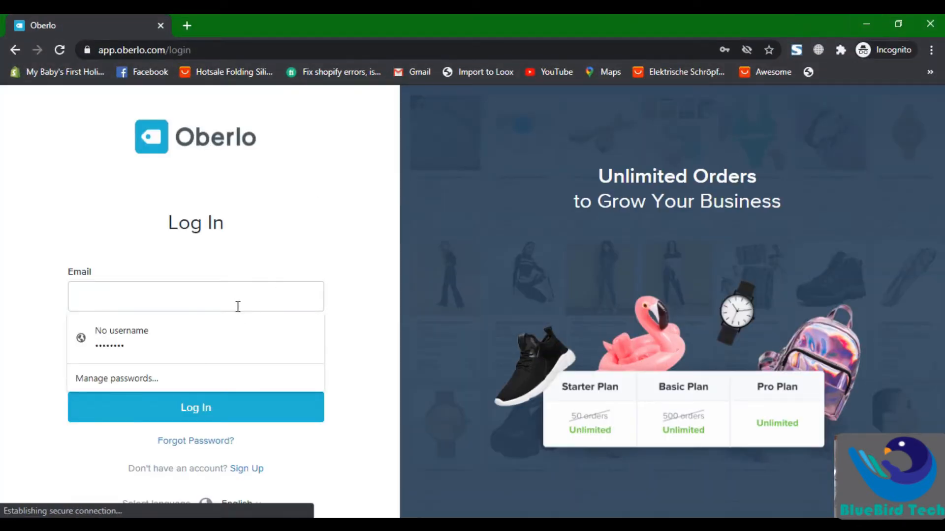
{"action": "left_click", "coordinate": [243, 286]}
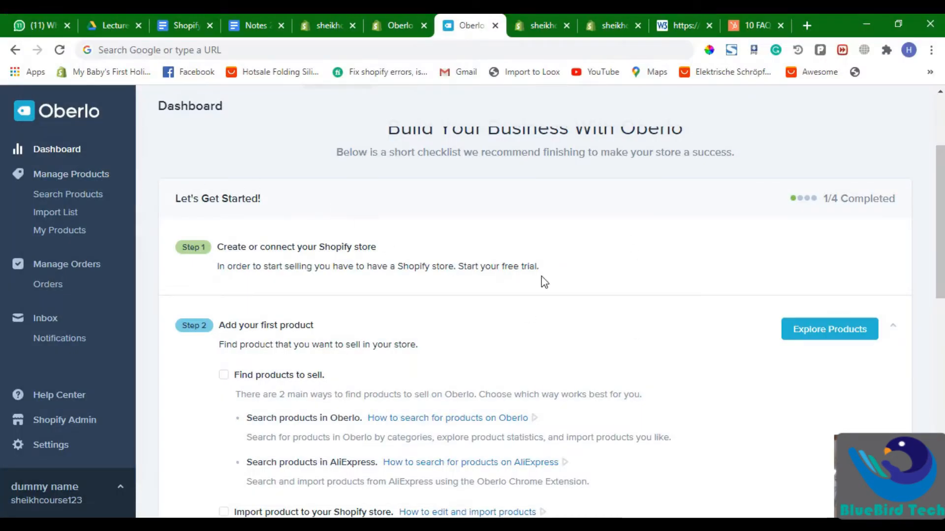
Open Oberlo's product management area to browse AliExpress products to sell
{"action": "scroll", "coordinate": [542, 260], "scroll_direction": "up", "scroll_amount": 3}
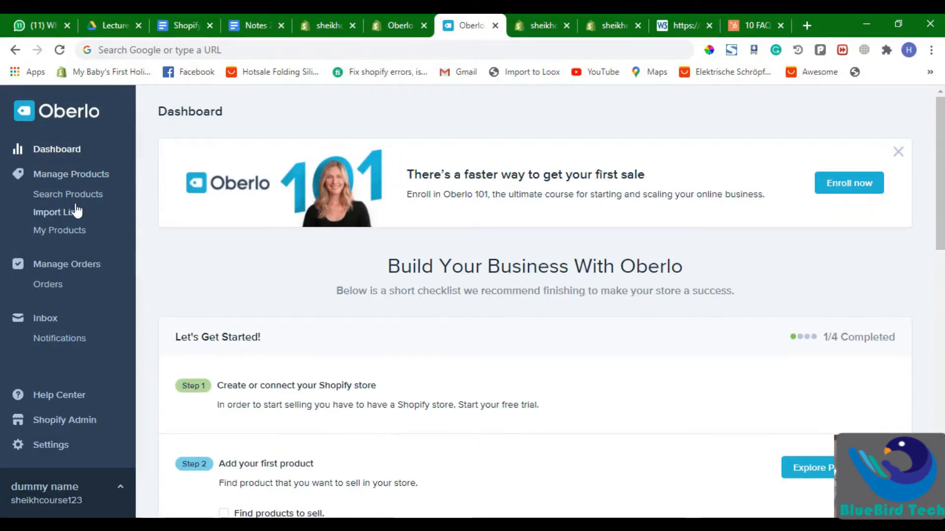
{"action": "left_click", "coordinate": [72, 175]}
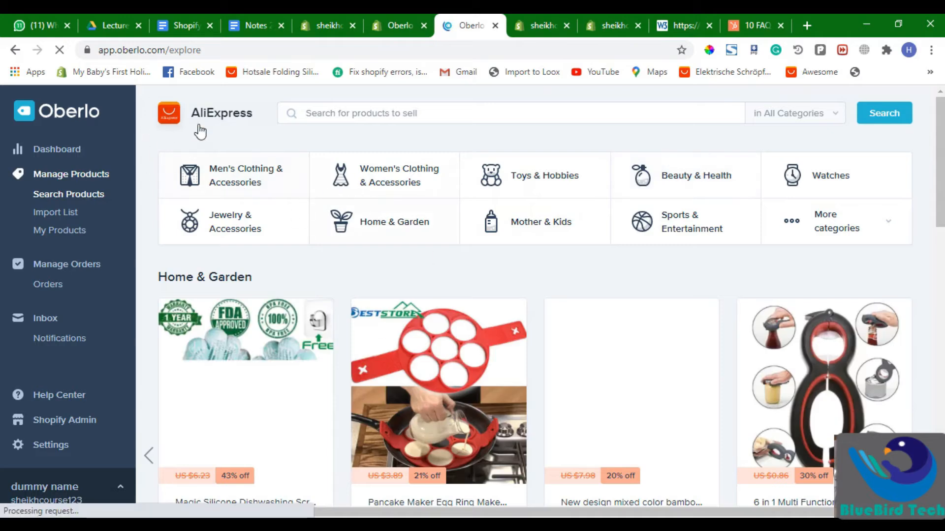
Add the four displayed Shapewear & Healthcare products to the import list
{"action": "scroll", "coordinate": [518, 293], "scroll_direction": "down", "scroll_amount": 10}
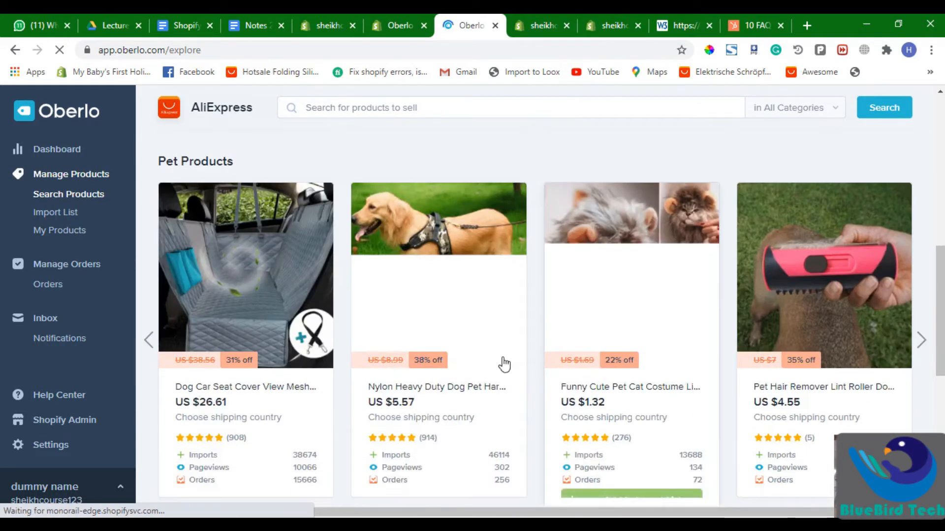
{"action": "scroll", "coordinate": [501, 363], "scroll_direction": "up", "scroll_amount": 4}
{"action": "scroll", "coordinate": [651, 355], "scroll_direction": "up", "scroll_amount": 6}
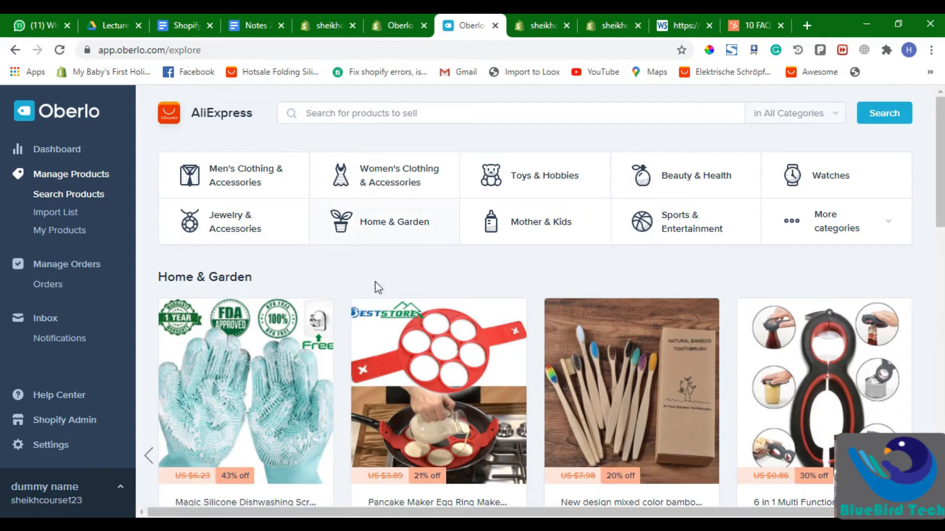
{"action": "scroll", "coordinate": [375, 287], "scroll_direction": "down", "scroll_amount": 12}
{"action": "scroll", "coordinate": [461, 293], "scroll_direction": "down", "scroll_amount": 4}
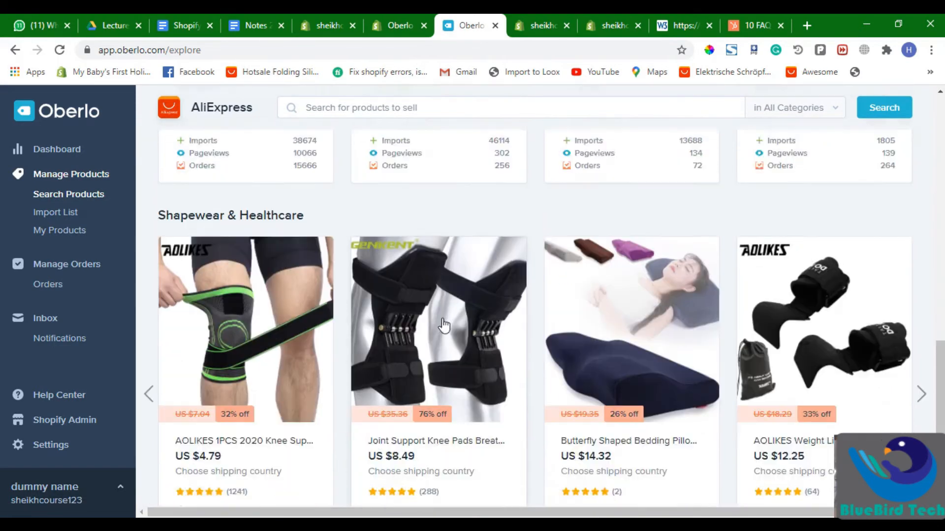
{"action": "left_click", "coordinate": [463, 495]}
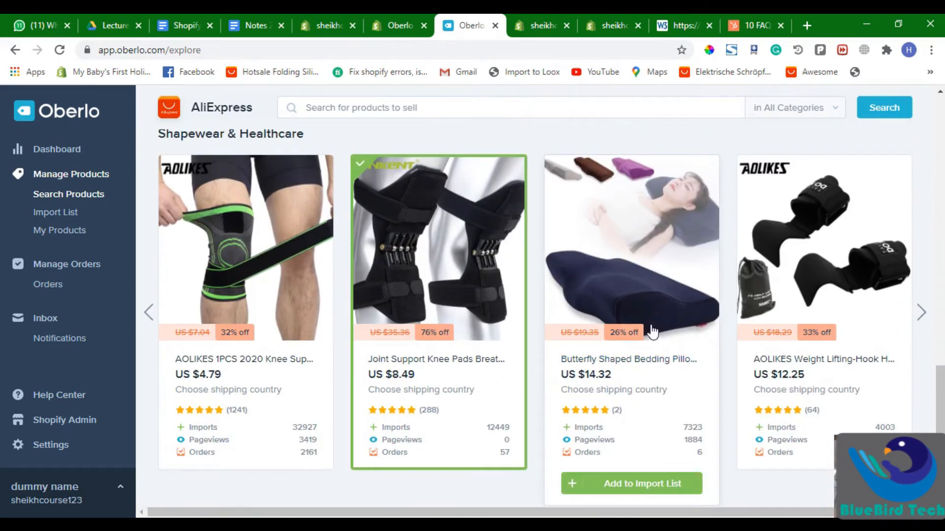
{"action": "left_click", "coordinate": [252, 483]}
{"action": "left_click", "coordinate": [687, 484]}
{"action": "left_click", "coordinate": [795, 485]}
Add the four displayed Pet Products, from the dog car seat cover to the pet hair remover, to the import list
{"action": "scroll", "coordinate": [462, 363], "scroll_direction": "down", "scroll_amount": 10}
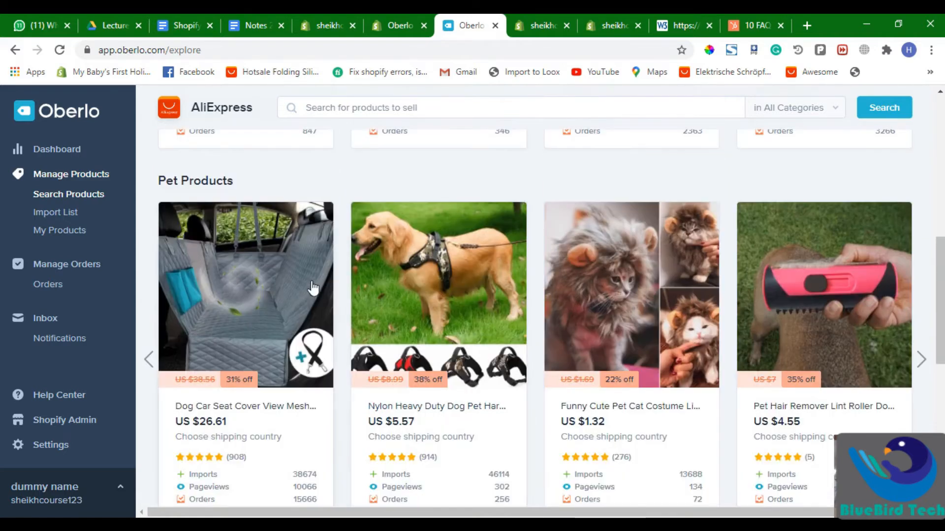
{"action": "scroll", "coordinate": [321, 428], "scroll_direction": "down", "scroll_amount": 3}
{"action": "left_click", "coordinate": [276, 387]}
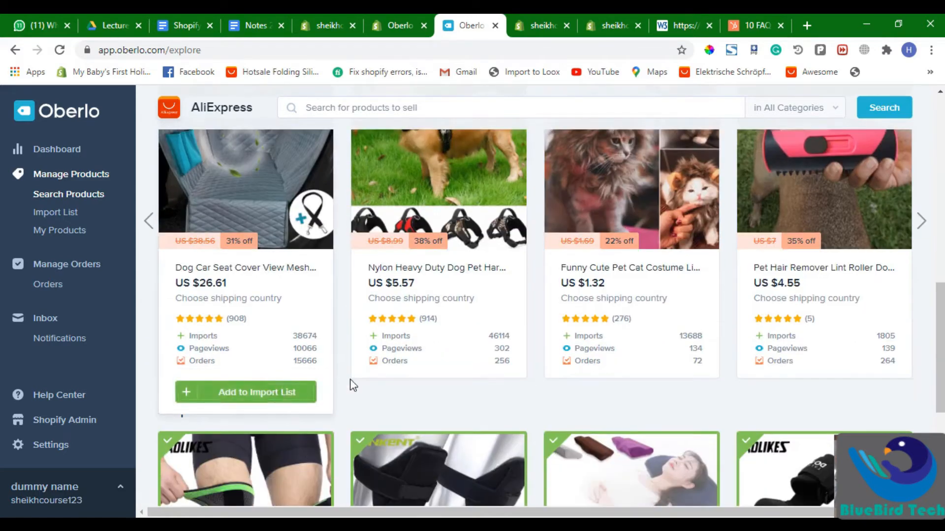
{"action": "left_click", "coordinate": [453, 387]}
{"action": "left_click", "coordinate": [686, 392]}
{"action": "left_click", "coordinate": [771, 384]}
Browse the AliExpress products in the Jewelry & Accessories category
{"action": "scroll", "coordinate": [534, 344], "scroll_direction": "up", "scroll_amount": 9}
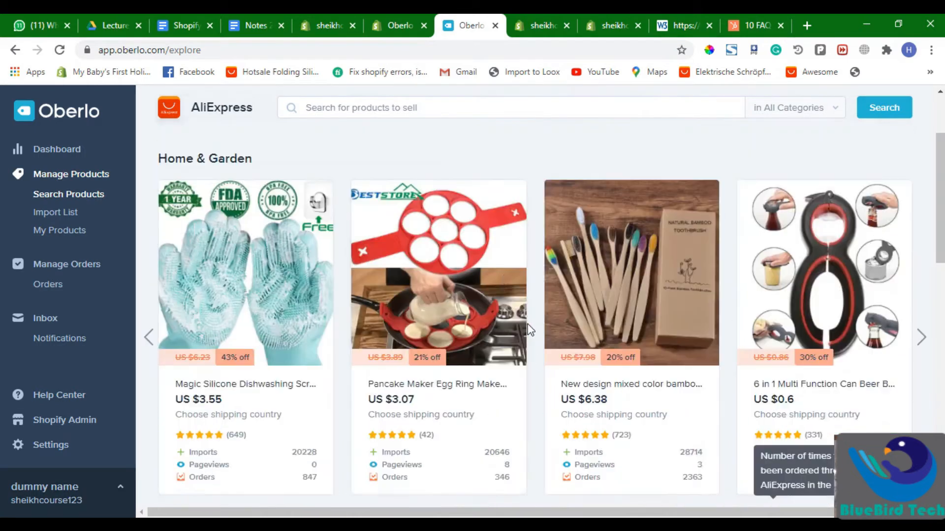
{"action": "scroll", "coordinate": [295, 335], "scroll_direction": "down", "scroll_amount": 2}
{"action": "scroll", "coordinate": [275, 256], "scroll_direction": "up", "scroll_amount": 2}
{"action": "left_click", "coordinate": [243, 230]}
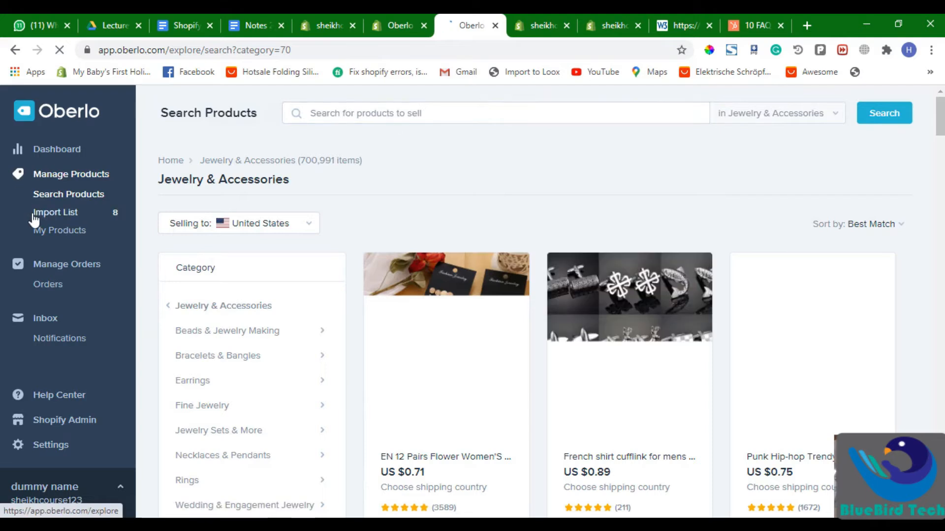
Open the import list and start adding a product by its URL
{"action": "left_click", "coordinate": [82, 217]}
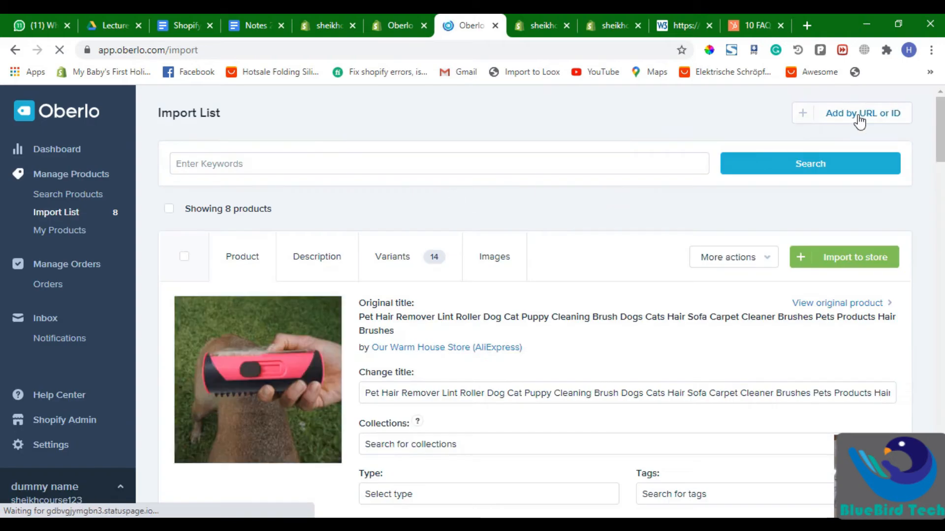
{"action": "left_click", "coordinate": [858, 117]}
{"action": "left_click", "coordinate": [468, 210]}
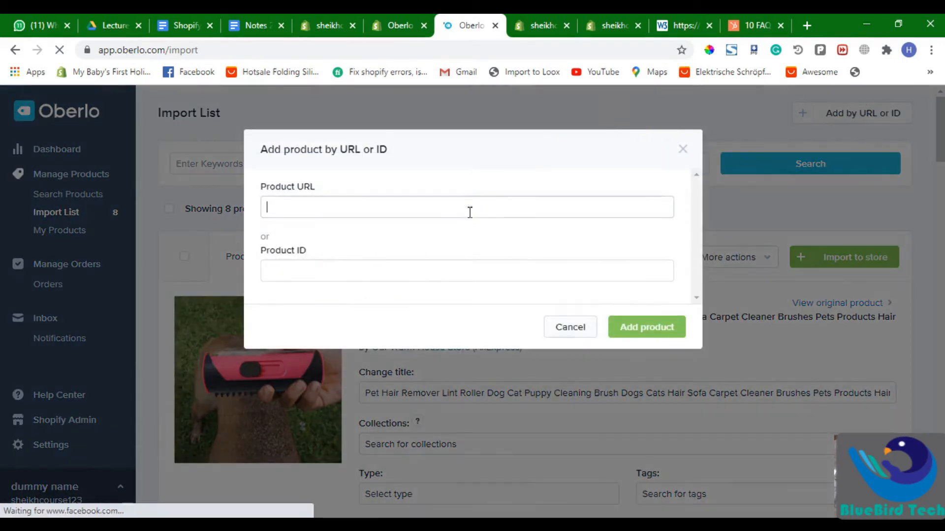
Open the Hotsale Folding 170ml Silicone Cup page on AliExpress in a new tab placed beside the Oberlo tab
{"action": "left_click", "coordinate": [812, 16]}
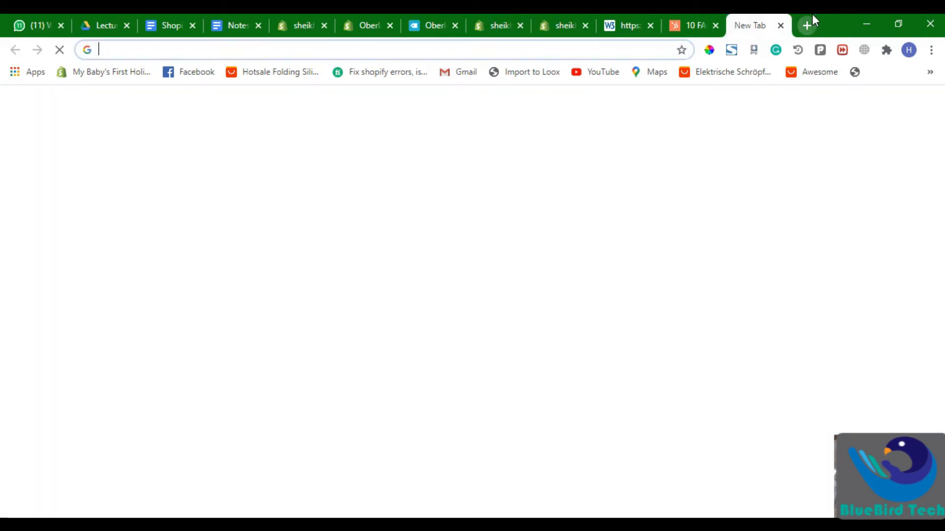
{"action": "type", "text": "al"}
{"action": "key", "text": "Down"}
{"action": "key", "text": "Down"}
{"action": "key", "text": "Down"}
{"action": "key", "text": "Down"}
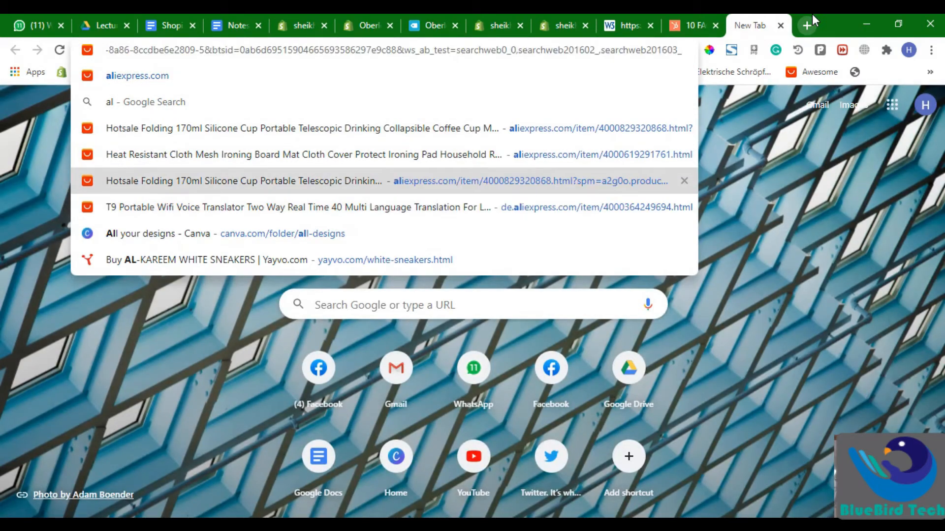
{"action": "key", "text": "Return"}
{"action": "left_click", "coordinate": [367, 22]}
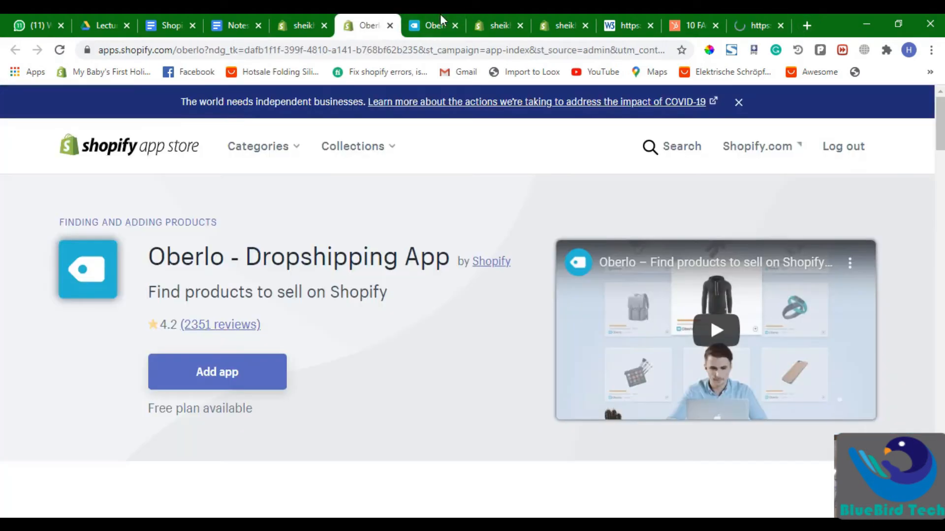
{"action": "left_click", "coordinate": [429, 22]}
{"action": "left_click_drag", "start_coordinate": [733, 23], "coordinate": [497, 24]}
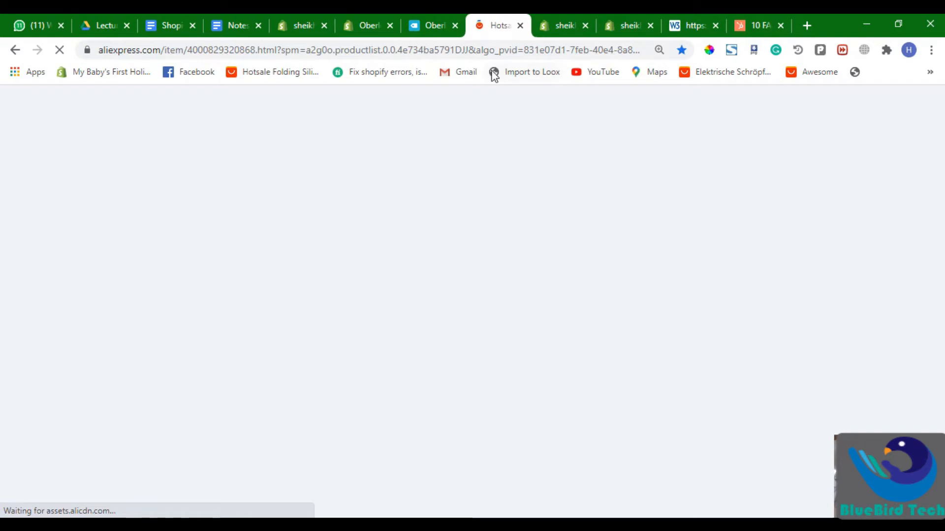
Copy the full web address of the AliExpress silicone cup page, reopening the product page after the redirect
{"action": "left_click_drag", "start_coordinate": [281, 49], "coordinate": [97, 51]}
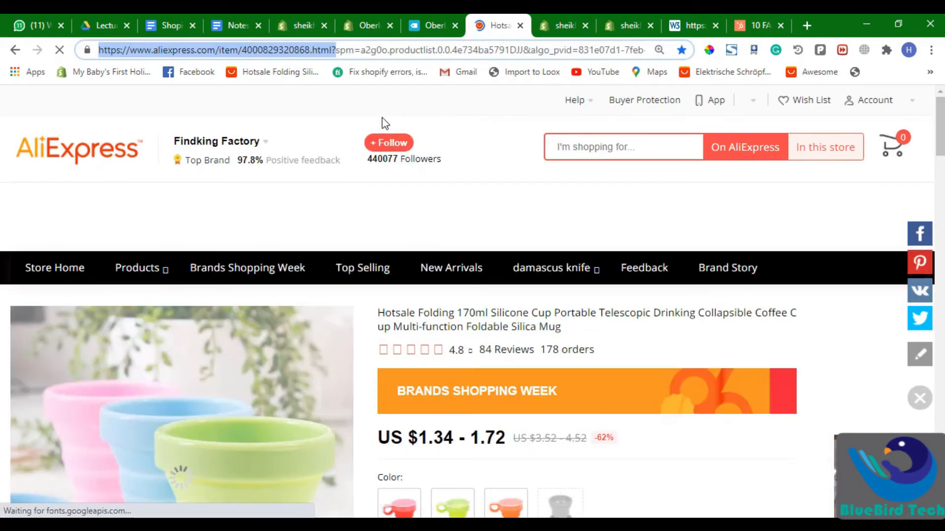
{"action": "left_click", "coordinate": [416, 51]}
{"action": "key", "text": "ctrl+a"}
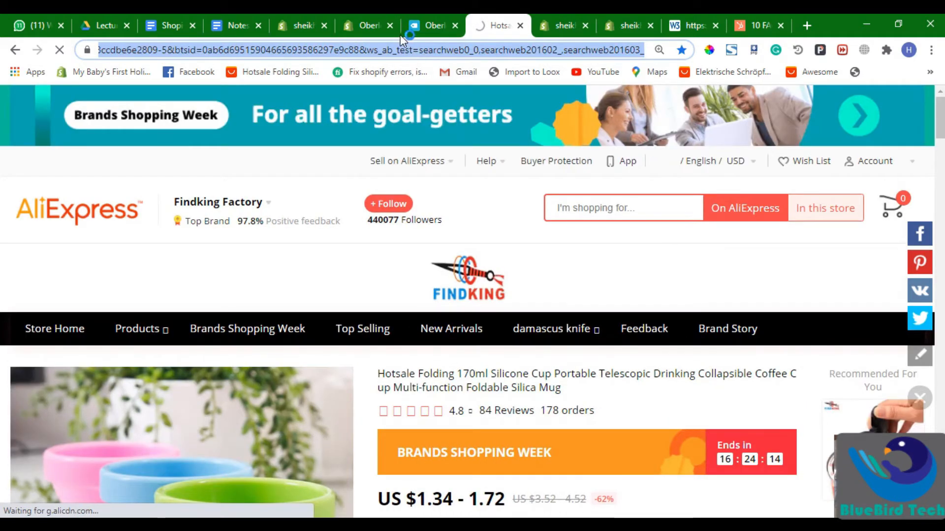
{"action": "left_click", "coordinate": [369, 24]}
{"action": "left_click", "coordinate": [424, 17]}
{"action": "left_click", "coordinate": [477, 15]}
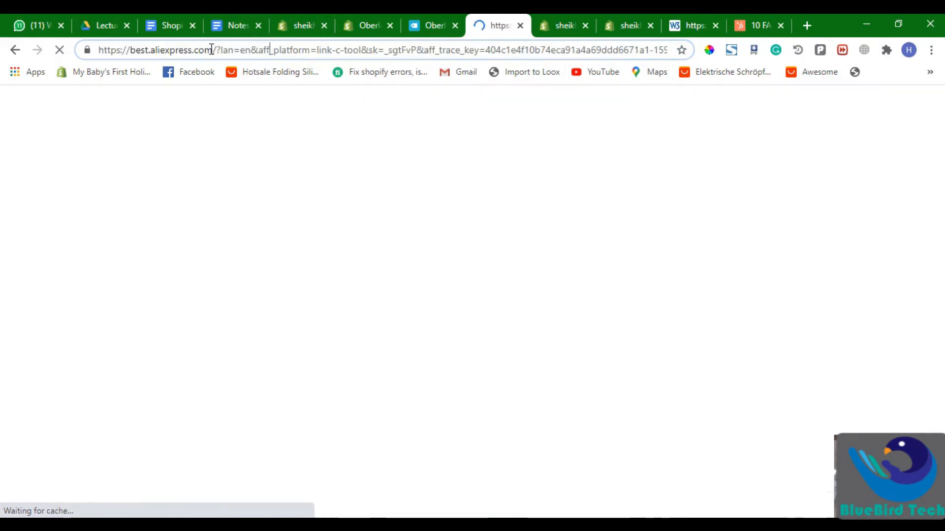
{"action": "left_click", "coordinate": [13, 51]}
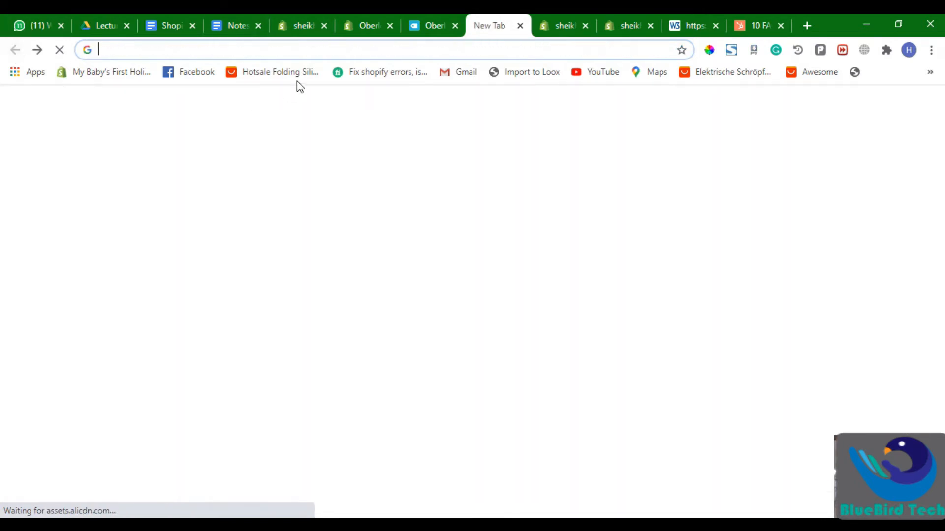
{"action": "left_click", "coordinate": [37, 51]}
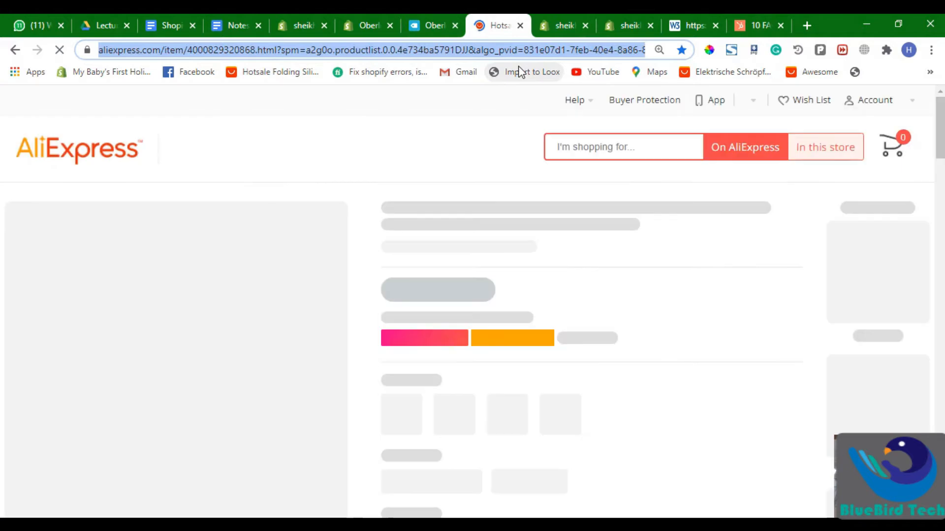
Add the silicone cup to Oberlo's import list using the copied product URL, and close its AliExpress page
{"action": "left_click", "coordinate": [433, 22]}
{"action": "key", "text": "ctrl+v"}
{"action": "left_click", "coordinate": [679, 330]}
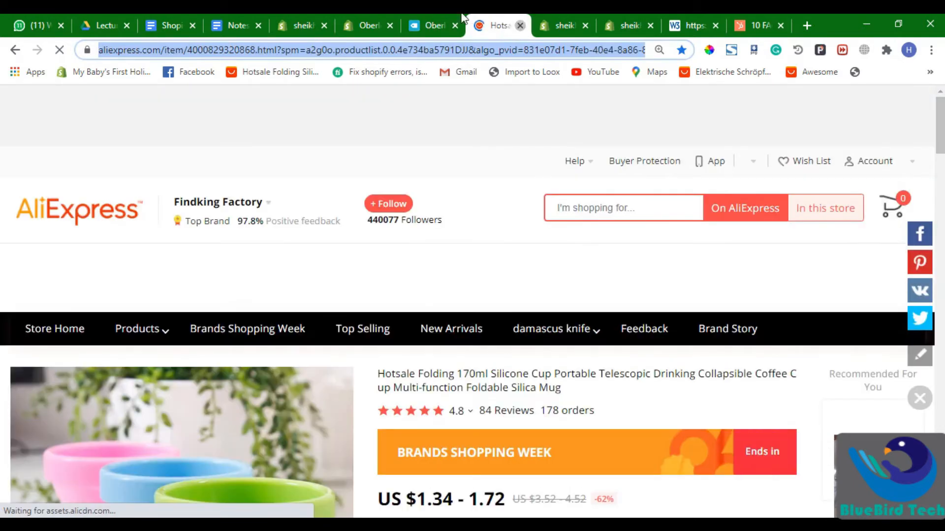
{"action": "left_click", "coordinate": [519, 26]}
{"action": "left_click", "coordinate": [442, 21]}
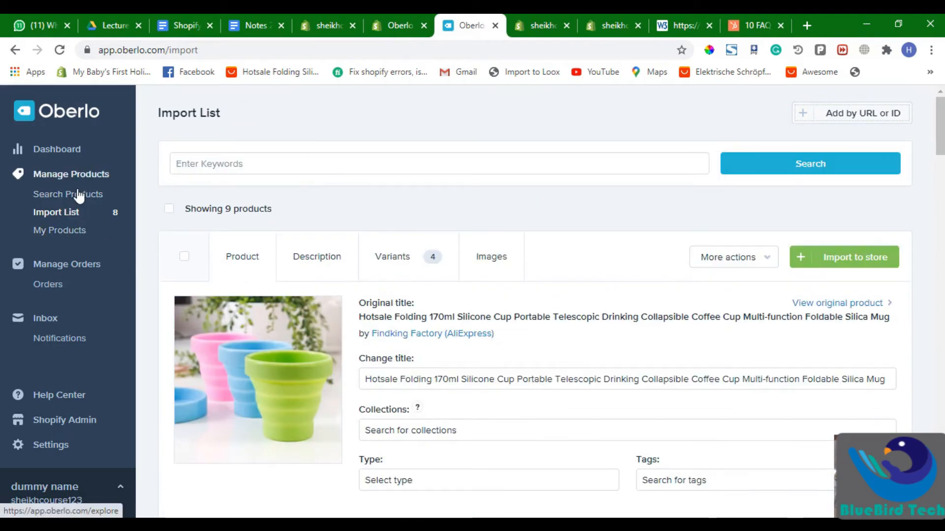
Copy the word "Portable" from the silicone cup's editable title and delete everything after "Silicone Cup"
{"action": "scroll", "coordinate": [404, 244], "scroll_direction": "down", "scroll_amount": 1}
{"action": "scroll", "coordinate": [403, 245], "scroll_direction": "down", "scroll_amount": 10}
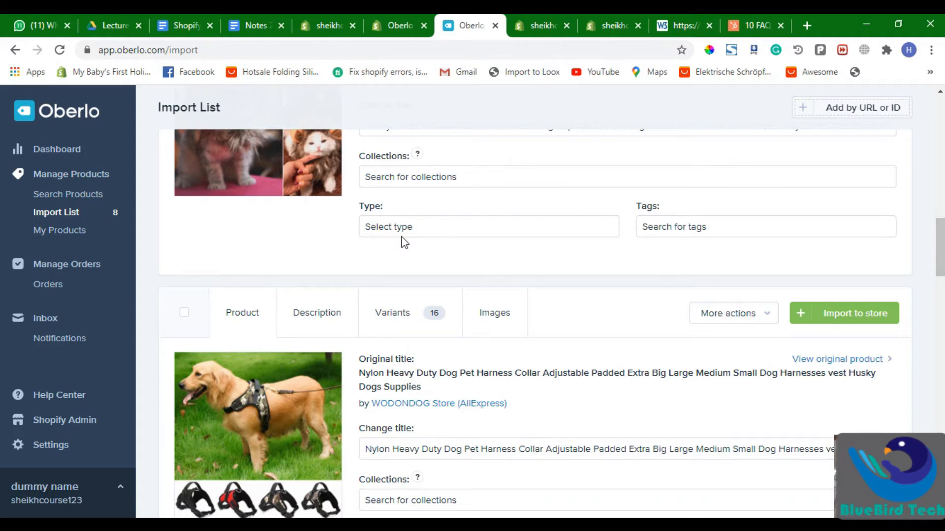
{"action": "scroll", "coordinate": [295, 295], "scroll_direction": "up", "scroll_amount": 15}
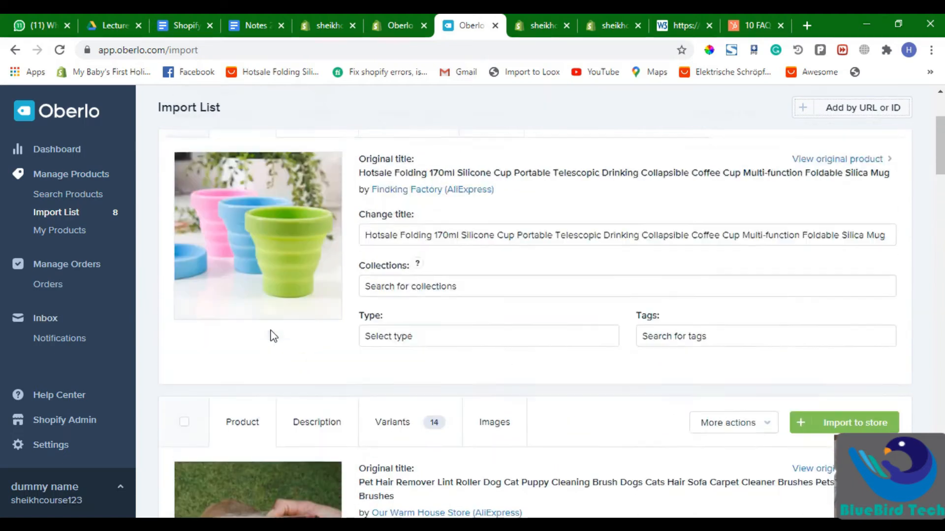
{"action": "double_click", "coordinate": [381, 379]}
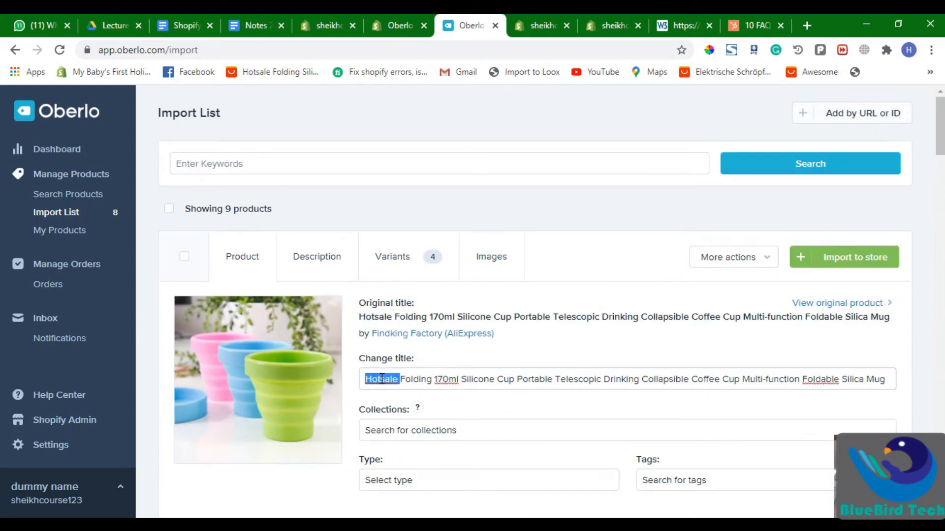
{"action": "left_click_drag", "start_coordinate": [405, 386], "coordinate": [518, 385]}
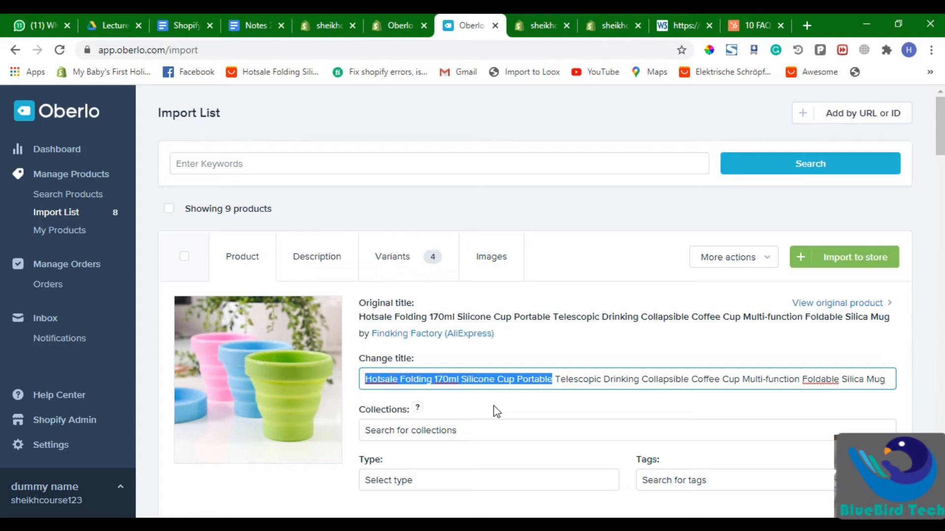
{"action": "double_click", "coordinate": [527, 379]}
{"action": "key", "text": "ctrl+c"}
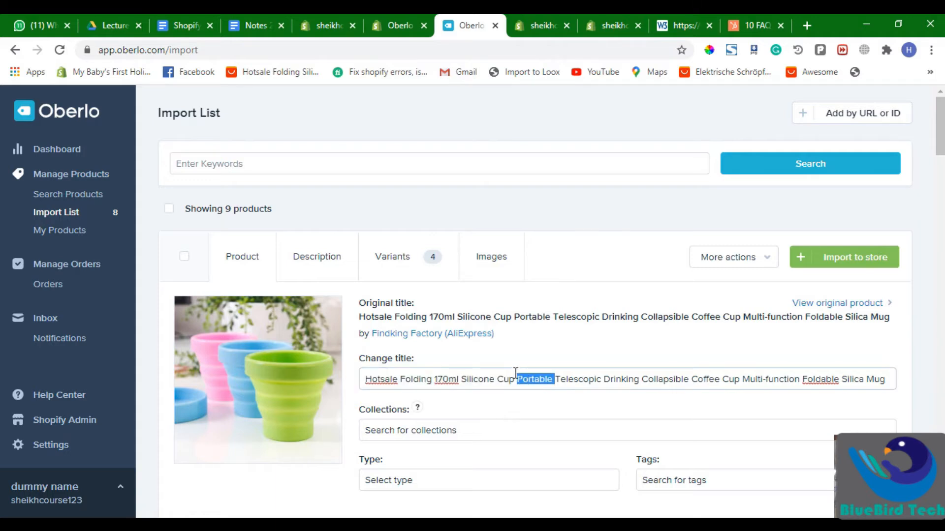
{"action": "key", "text": "BackSpace"}
{"action": "double_click", "coordinate": [515, 374]}
{"action": "left_click", "coordinate": [515, 379]}
{"action": "key", "text": "shift+End"}
{"action": "key", "text": "BackSpace"}
Replace "Hotsale" with "Portable" so the cup's title reads "Portable Folding 170ml Silicone Cup"
{"action": "key", "text": "ctrl+shift+Left"}
{"action": "key", "text": "ctrl+shift+Left"}
{"action": "key", "text": "ctrl+shift+Left"}
{"action": "key", "text": "ctrl+shift+Left"}
{"action": "key", "text": "Left"}
{"action": "key", "text": "shift+Home"}
{"action": "key", "text": "ctrl+v"}
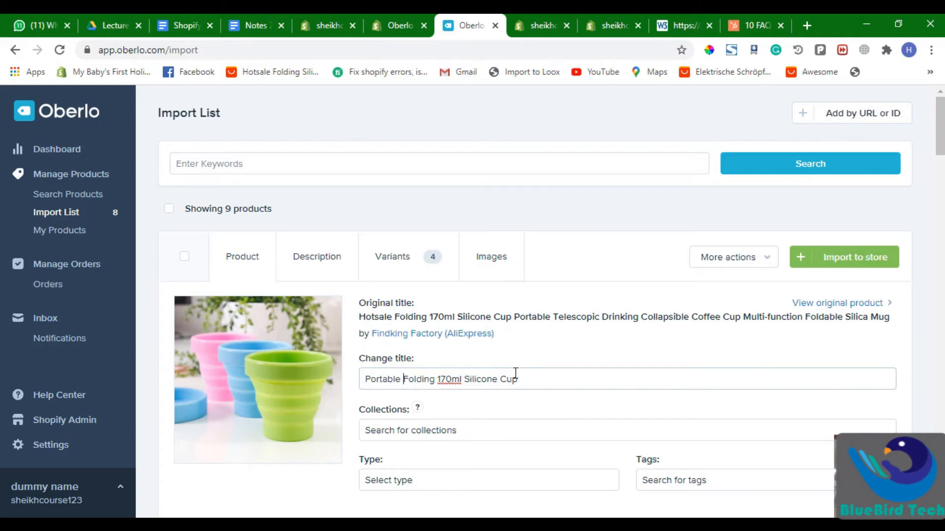
{"action": "key", "text": "BackSpace"}
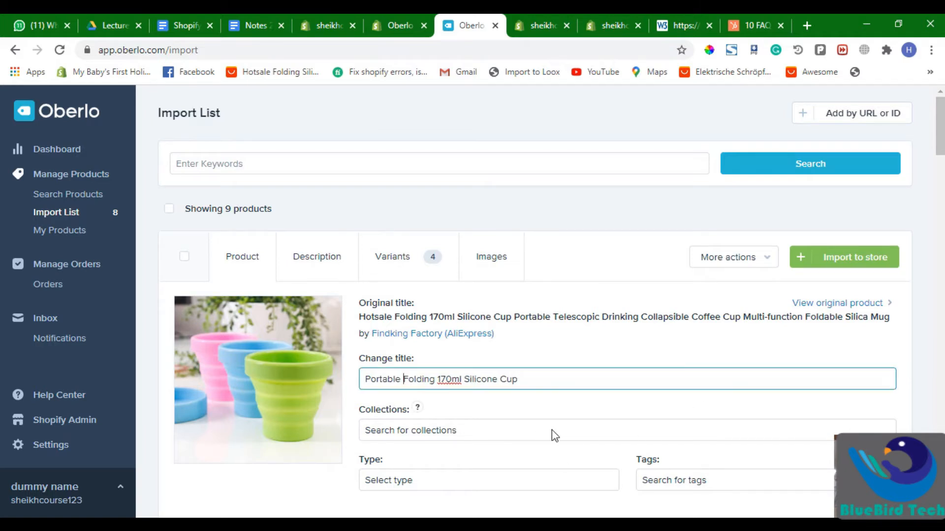
Assign the silicone cup to the Kitchen and Home page collections
{"action": "left_click", "coordinate": [551, 430]}
{"action": "scroll", "coordinate": [483, 438], "scroll_direction": "down", "scroll_amount": 1}
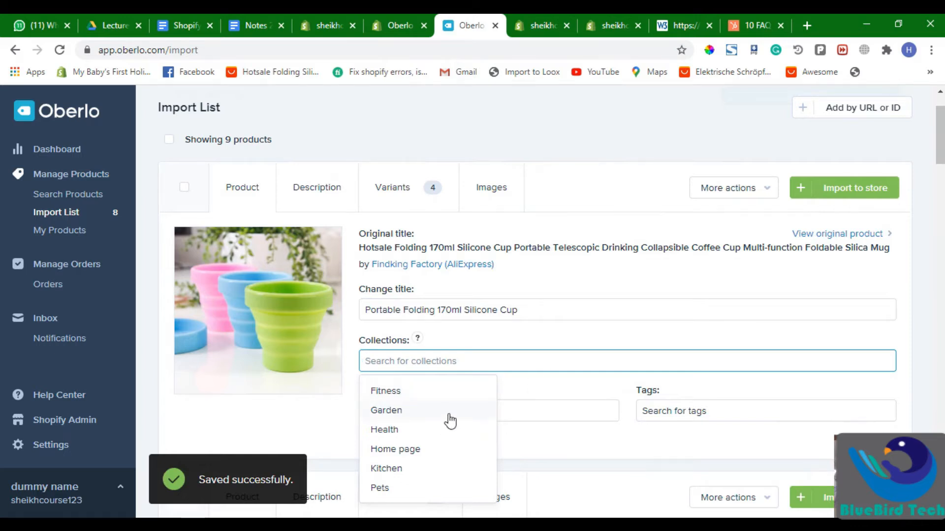
{"action": "left_click", "coordinate": [427, 474]}
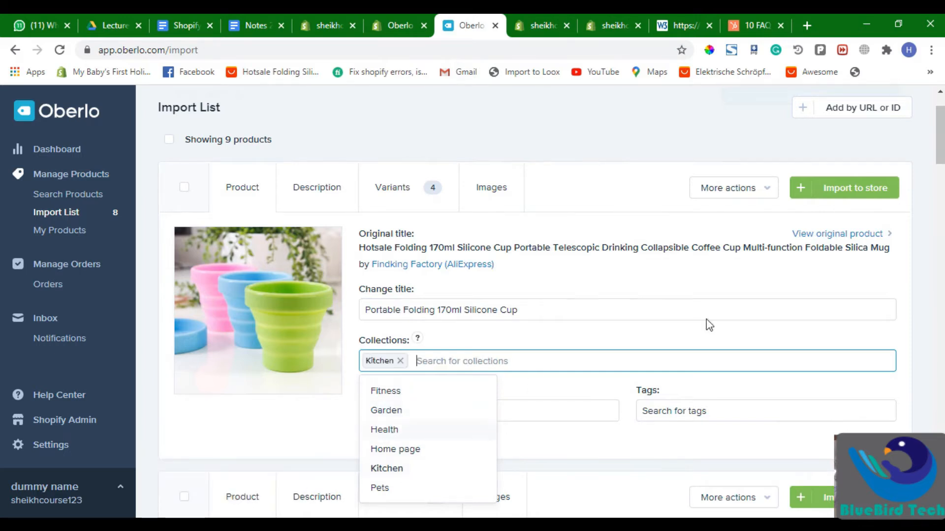
{"action": "left_click", "coordinate": [643, 355]}
{"action": "scroll", "coordinate": [701, 388], "scroll_direction": "down", "scroll_amount": 3}
{"action": "left_click", "coordinate": [548, 221]}
{"action": "left_click", "coordinate": [488, 319]}
{"action": "left_click", "coordinate": [637, 277]}
Look at the cup's description section, and return to its product details to check the type and tags fields
{"action": "scroll", "coordinate": [393, 253], "scroll_direction": "up", "scroll_amount": 3}
{"action": "left_click", "coordinate": [329, 207]}
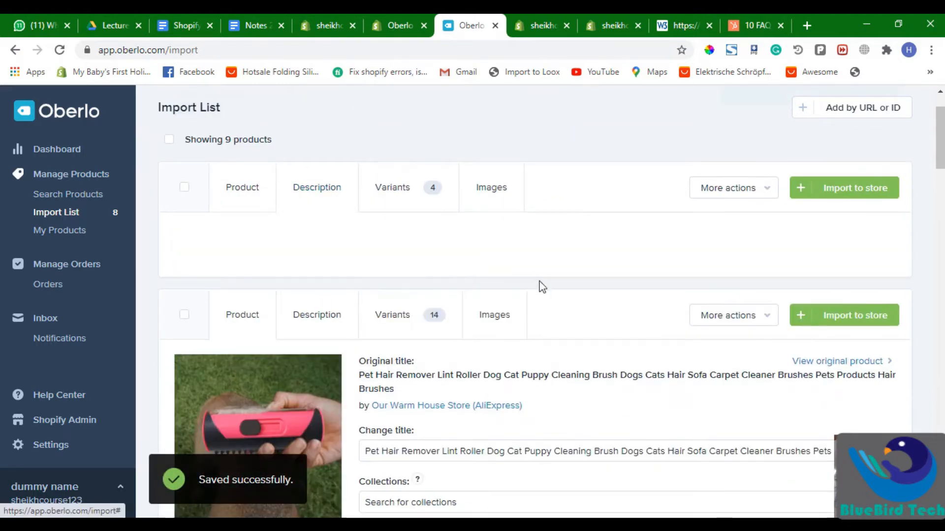
{"action": "scroll", "coordinate": [564, 300], "scroll_direction": "down", "scroll_amount": 1}
{"action": "scroll", "coordinate": [564, 300], "scroll_direction": "up", "scroll_amount": 2}
{"action": "left_click", "coordinate": [269, 264]}
{"action": "scroll", "coordinate": [392, 365], "scroll_direction": "down", "scroll_amount": 4}
{"action": "left_click", "coordinate": [481, 272]}
{"action": "left_click", "coordinate": [726, 267]}
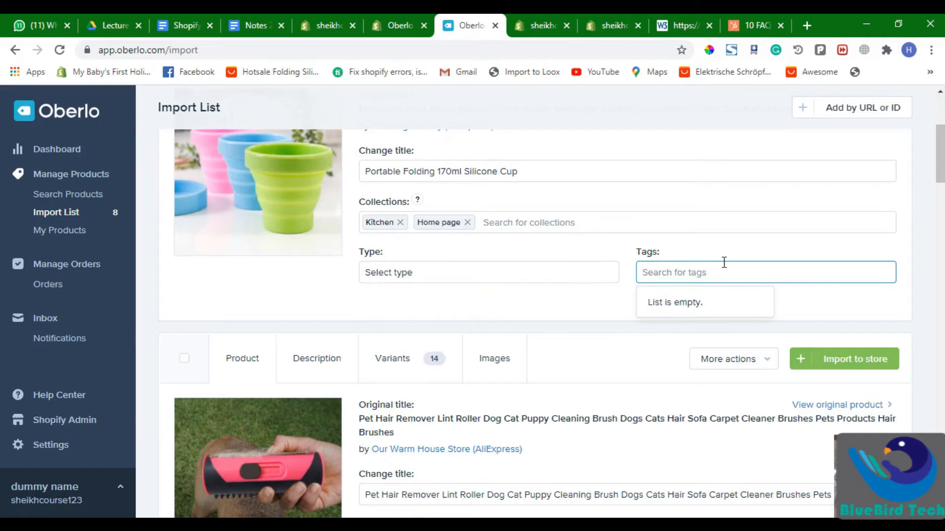
{"action": "scroll", "coordinate": [681, 313], "scroll_direction": "up", "scroll_amount": 1}
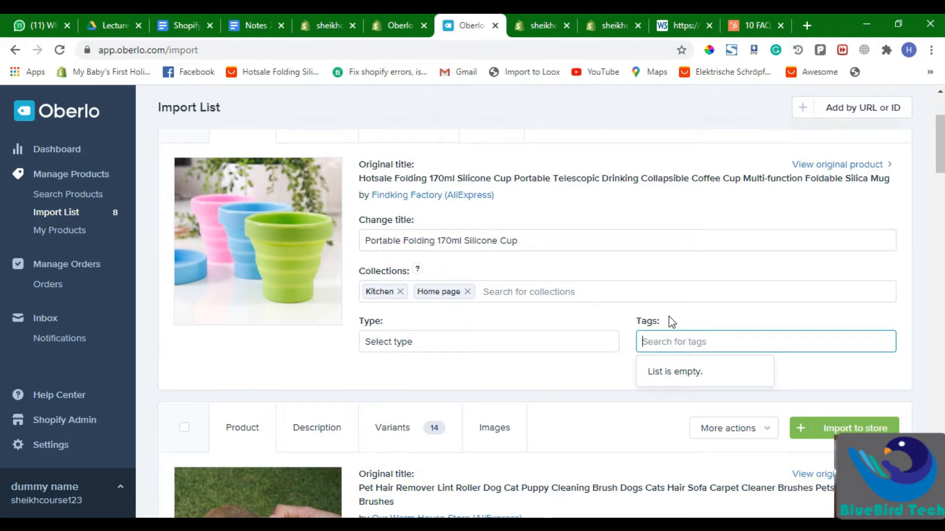
{"action": "scroll", "coordinate": [630, 364], "scroll_direction": "up", "scroll_amount": 3}
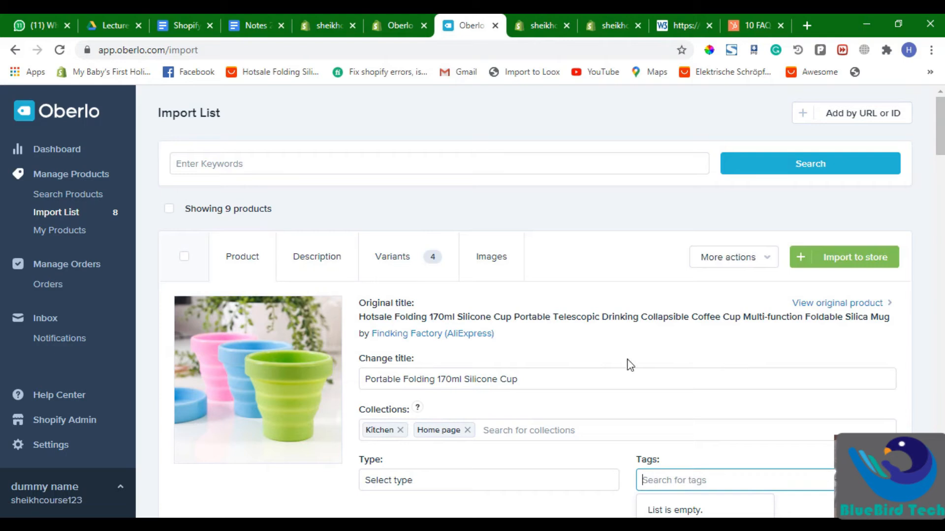
Examine the specification text in the silicone cup's product description
{"action": "left_click", "coordinate": [302, 256]}
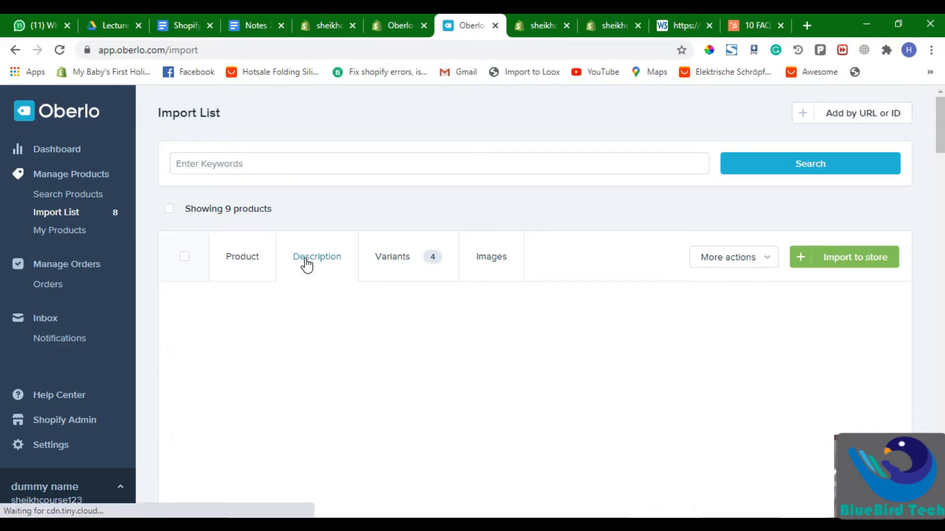
{"action": "scroll", "coordinate": [398, 369], "scroll_direction": "down", "scroll_amount": 1}
{"action": "scroll", "coordinate": [397, 352], "scroll_direction": "down", "scroll_amount": 2}
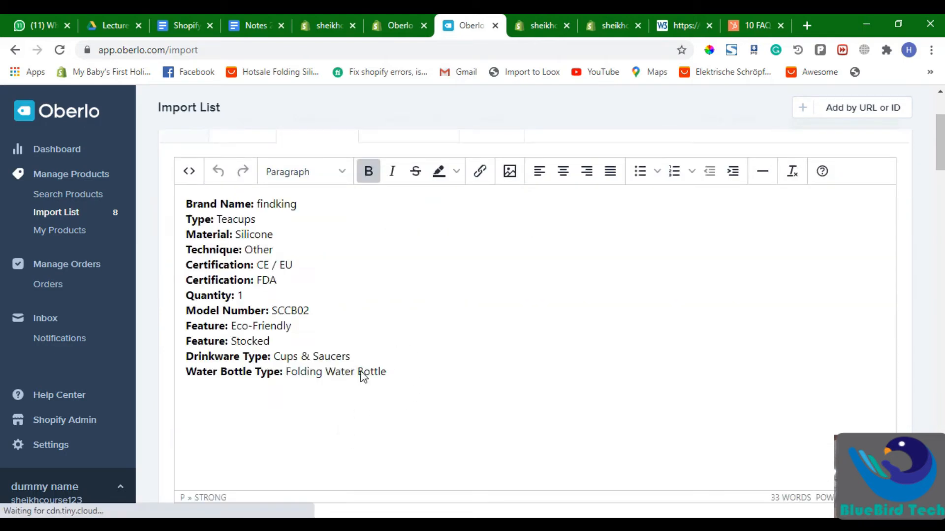
{"action": "double_click", "coordinate": [368, 343]}
{"action": "scroll", "coordinate": [426, 237], "scroll_direction": "up", "scroll_amount": 1}
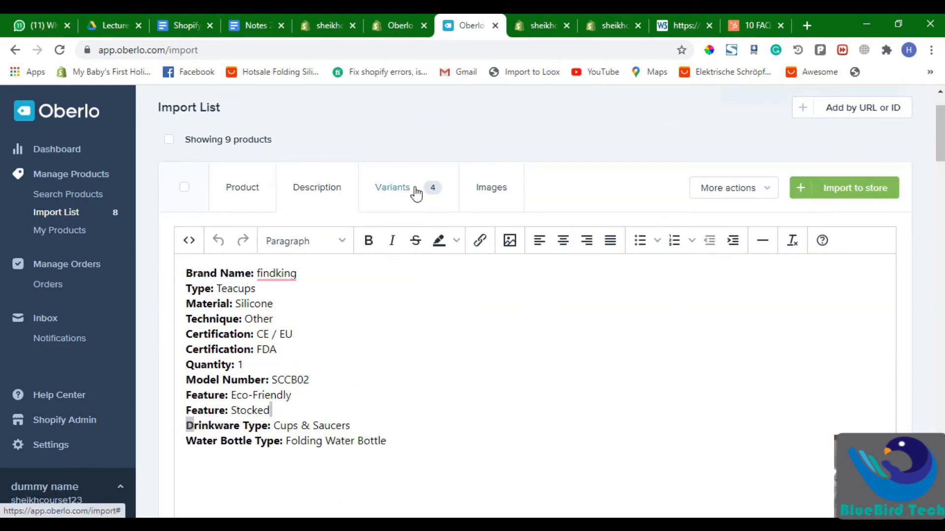
Examine the silicone cup's variants, including their cost, shipping, selling price, profit and the suggested price
{"action": "left_click", "coordinate": [415, 186]}
{"action": "scroll", "coordinate": [539, 384], "scroll_direction": "down", "scroll_amount": 1}
{"action": "scroll", "coordinate": [376, 385], "scroll_direction": "down", "scroll_amount": 1}
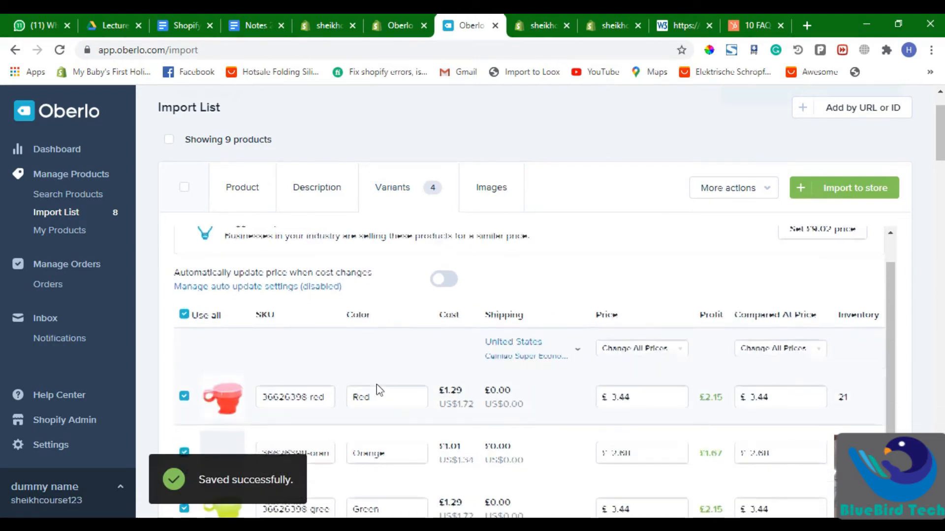
{"action": "left_click_drag", "start_coordinate": [452, 392], "coordinate": [386, 373]}
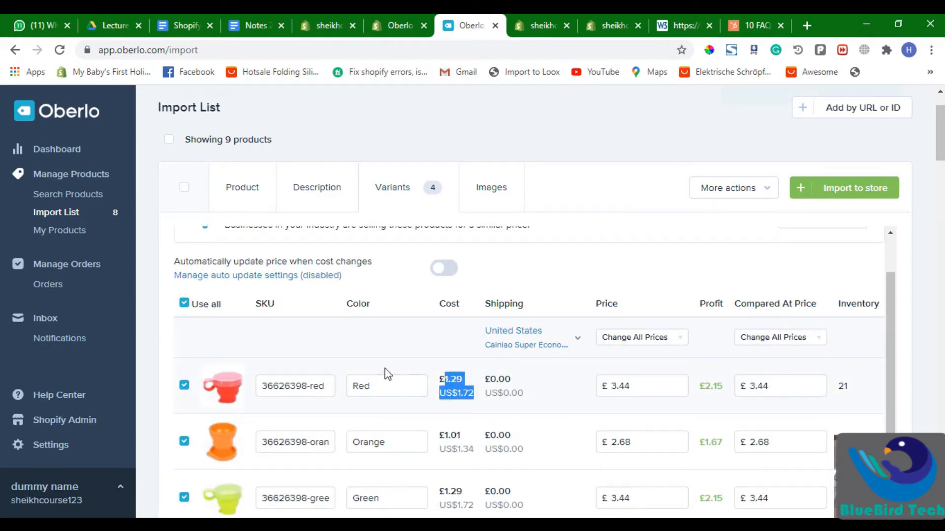
{"action": "scroll", "coordinate": [560, 353], "scroll_direction": "down", "scroll_amount": 3}
{"action": "scroll", "coordinate": [547, 308], "scroll_direction": "up", "scroll_amount": 1}
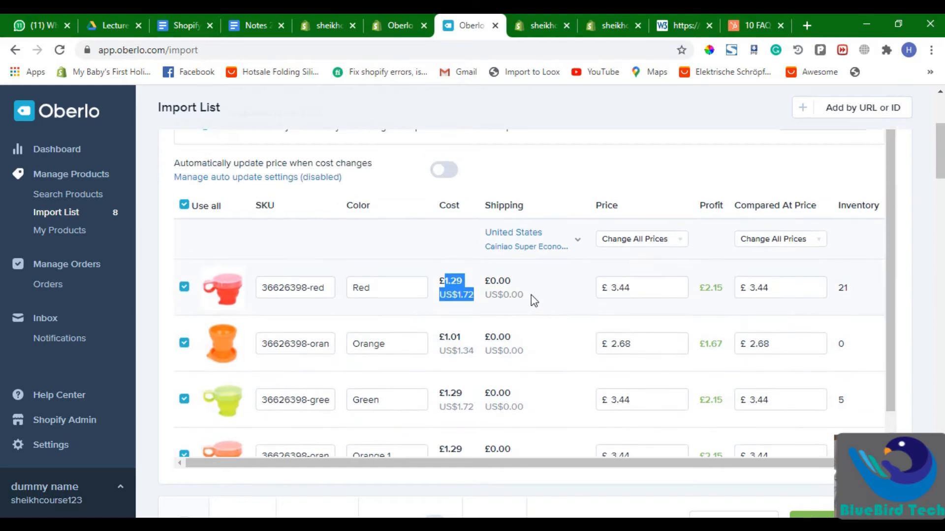
{"action": "scroll", "coordinate": [541, 347], "scroll_direction": "down", "scroll_amount": 1}
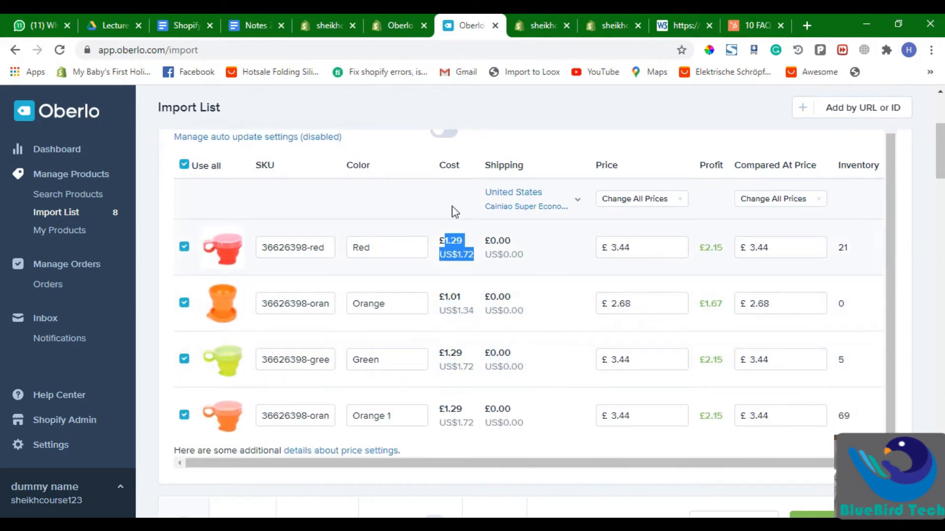
{"action": "left_click", "coordinate": [456, 313]}
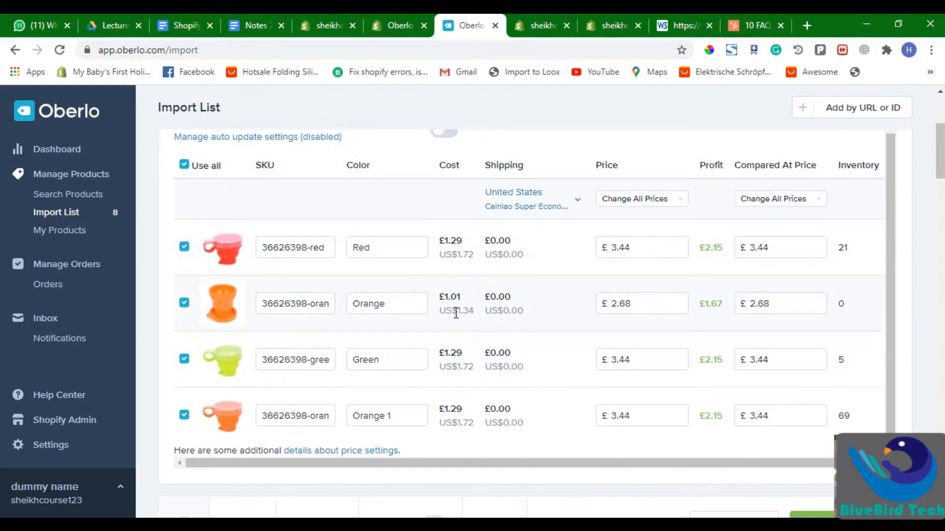
{"action": "scroll", "coordinate": [506, 200], "scroll_direction": "up", "scroll_amount": 4}
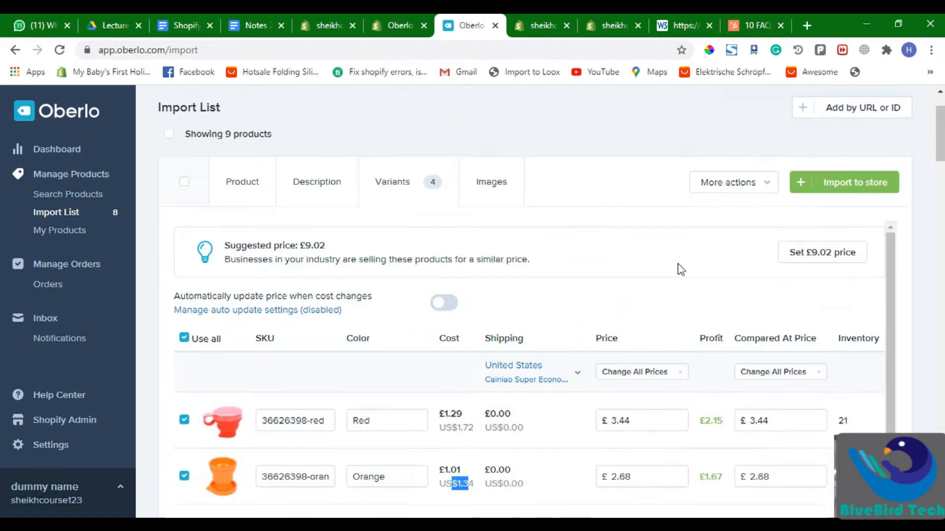
Adjust the silicone cup's image selection, including the cups with toothbrush holder, the folded cups photo and the last picnic set photo
{"action": "left_click", "coordinate": [495, 206]}
{"action": "scroll", "coordinate": [689, 358], "scroll_direction": "down", "scroll_amount": 5}
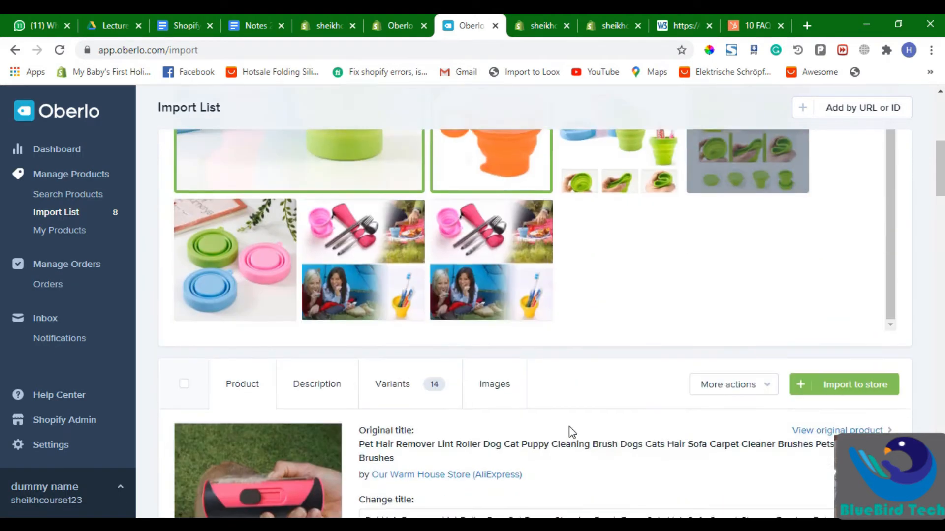
{"action": "scroll", "coordinate": [571, 426], "scroll_direction": "up", "scroll_amount": 1}
{"action": "left_click", "coordinate": [625, 212]}
{"action": "left_click", "coordinate": [728, 209]}
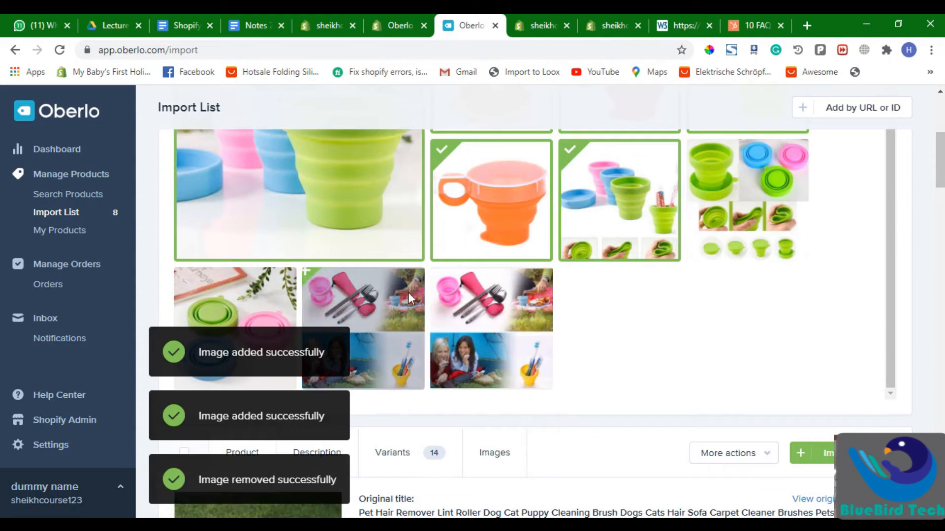
{"action": "left_click", "coordinate": [244, 294]}
{"action": "left_click", "coordinate": [484, 295]}
{"action": "scroll", "coordinate": [844, 287], "scroll_direction": "up", "scroll_amount": 5}
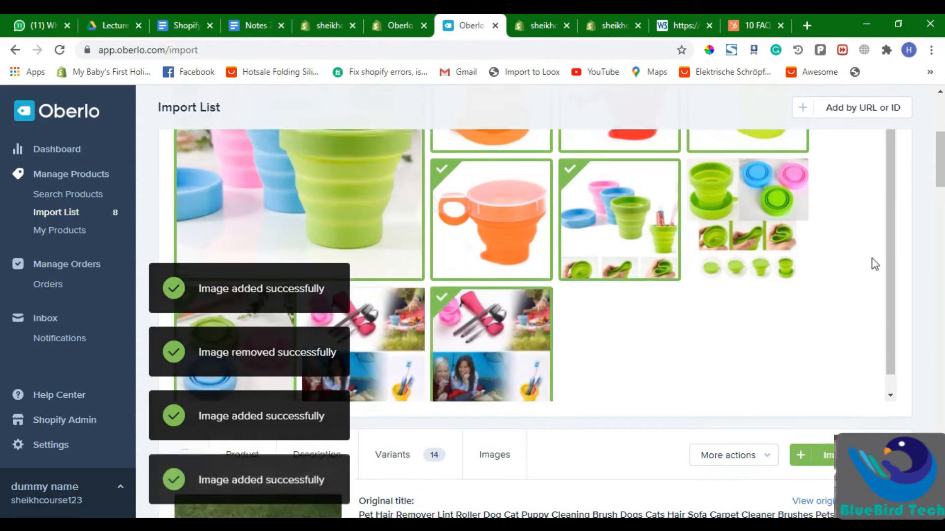
Import the Portable Folding 170ml Silicone Cup to the store and open the list of own products
{"action": "left_click", "coordinate": [875, 264]}
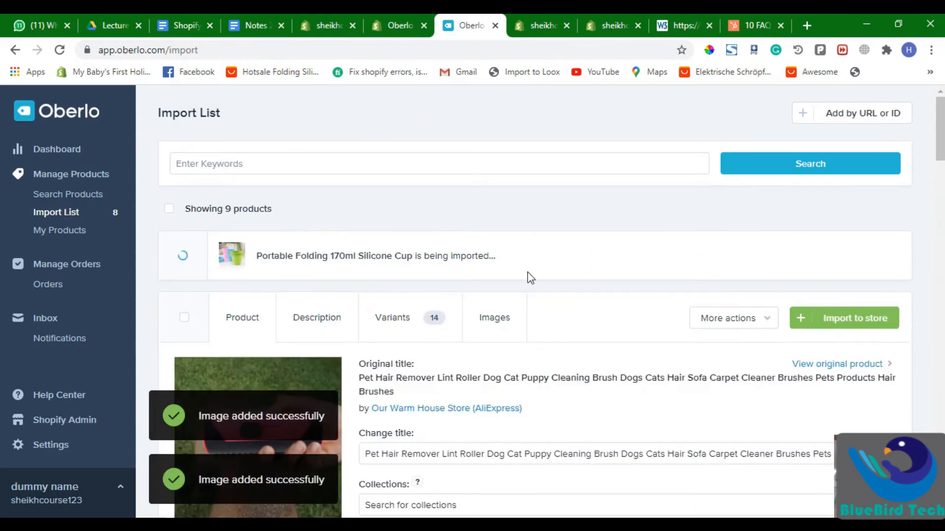
{"action": "scroll", "coordinate": [551, 290], "scroll_direction": "down", "scroll_amount": 3}
{"action": "scroll", "coordinate": [423, 349], "scroll_direction": "up", "scroll_amount": 3}
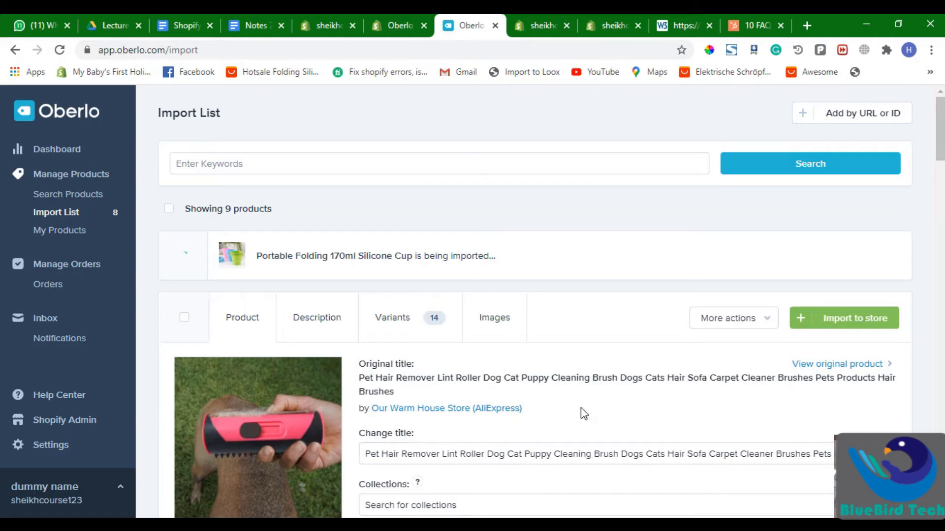
{"action": "left_click", "coordinate": [71, 239]}
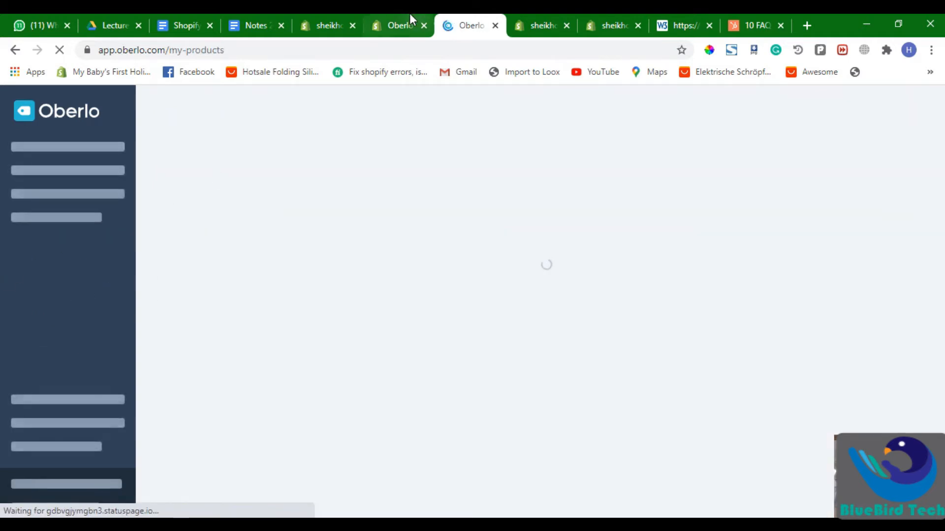
{"action": "left_click", "coordinate": [409, 15]}
{"action": "left_click", "coordinate": [326, 15]}
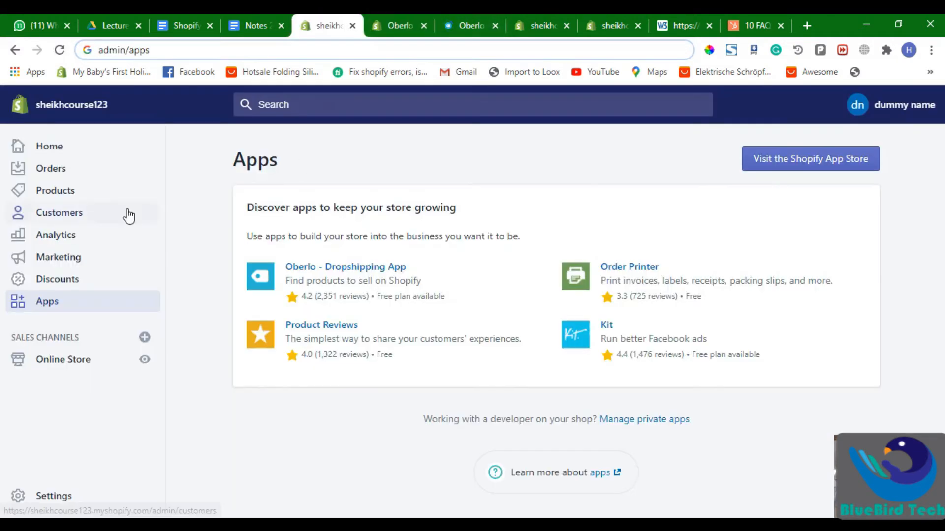
{"action": "mouse_move", "coordinate": [391, 524]}
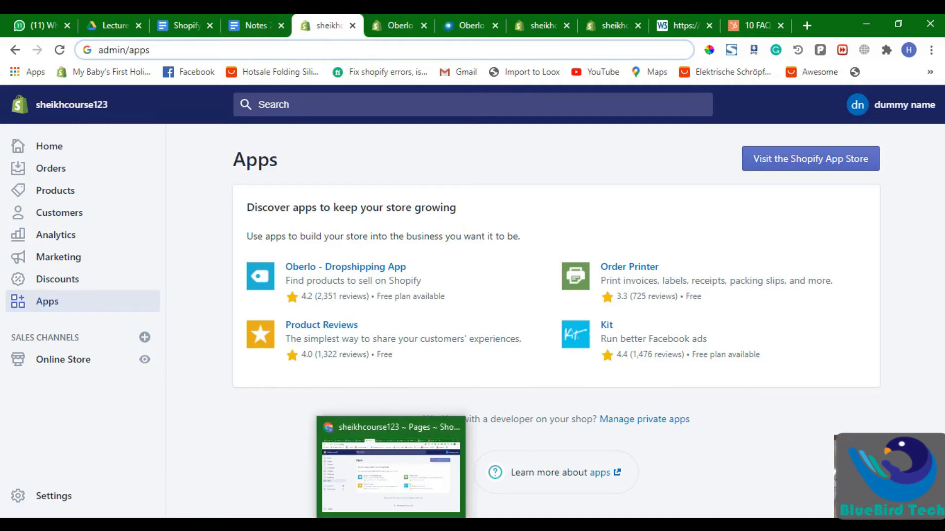
{"action": "left_click", "coordinate": [529, 22]}
{"action": "left_click_drag", "start_coordinate": [229, 52], "coordinate": [6, 72]}
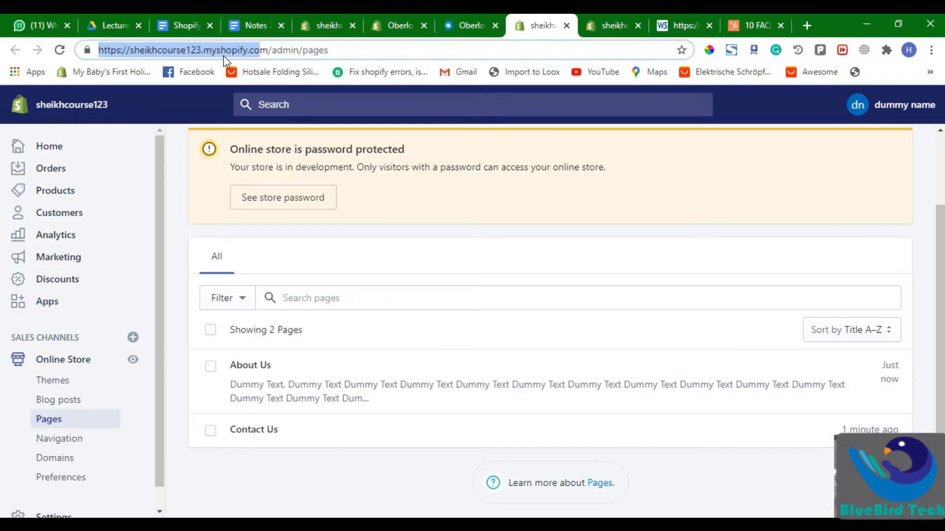
{"action": "left_click_drag", "start_coordinate": [268, 49], "coordinate": [99, 49]}
{"action": "key", "text": "BackSpace"}
{"action": "left_click", "coordinate": [931, 49]}
{"action": "left_click", "coordinate": [910, 106]}
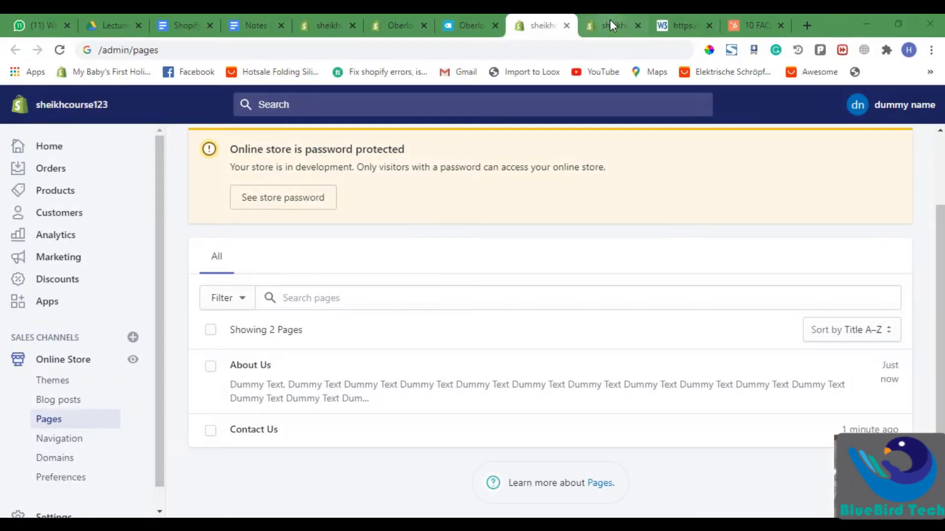
Check the imported cup in the storefront's Kitchen collection from the theme editor's home page preview
{"action": "left_click", "coordinate": [610, 19]}
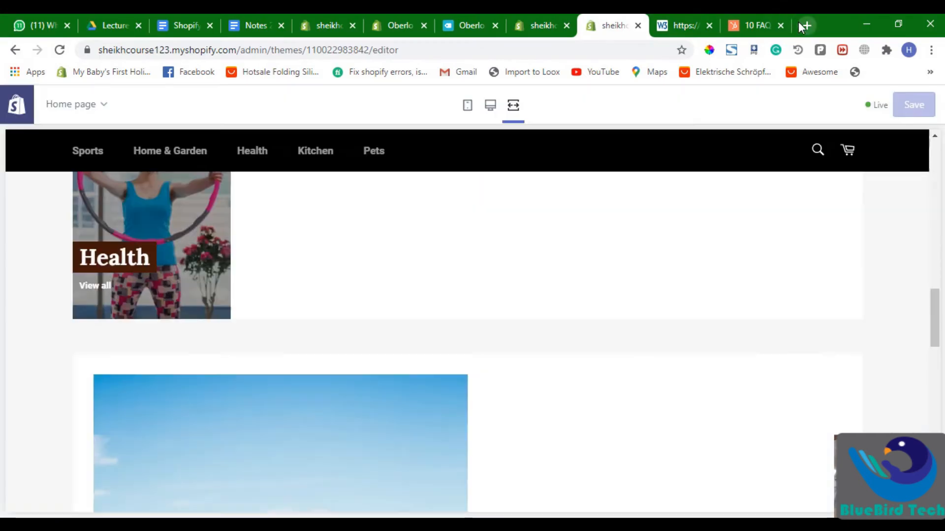
{"action": "scroll", "coordinate": [267, 332], "scroll_direction": "up", "scroll_amount": 8}
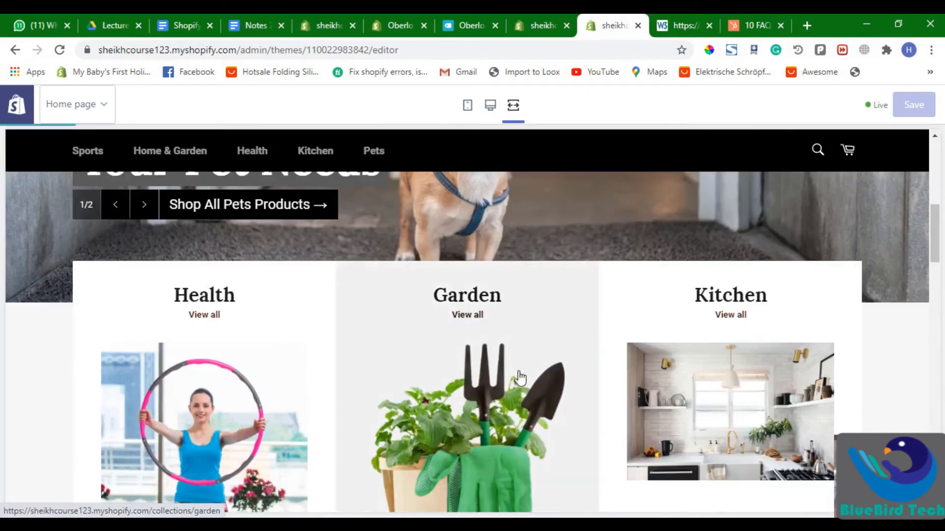
{"action": "left_click", "coordinate": [768, 377]}
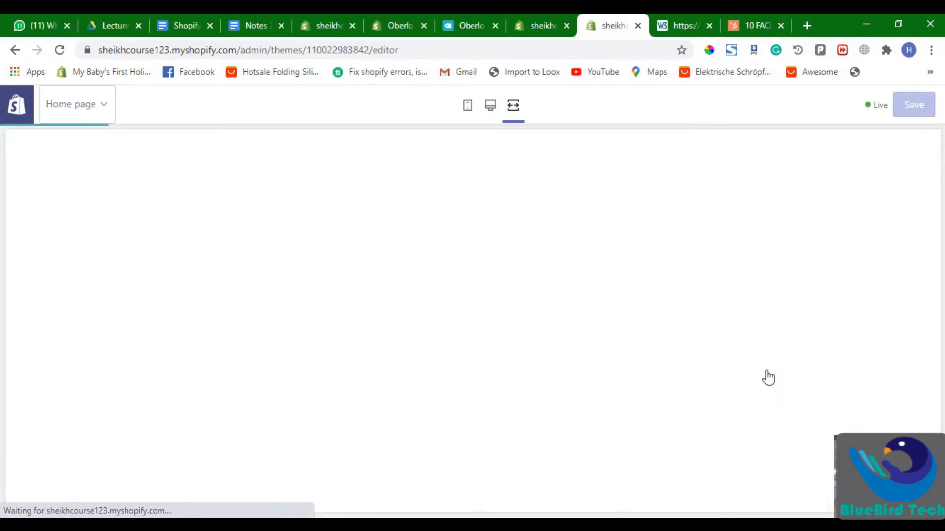
{"action": "scroll", "coordinate": [477, 316], "scroll_direction": "down", "scroll_amount": 5}
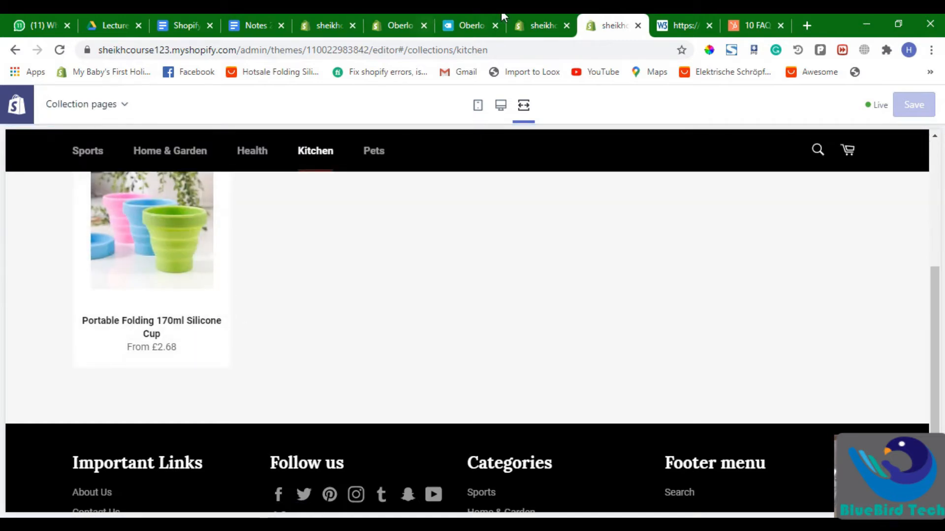
Switch to Oberlo and open the Import List to look through the remaining products
{"action": "left_click", "coordinate": [521, 22]}
{"action": "left_click", "coordinate": [476, 21]}
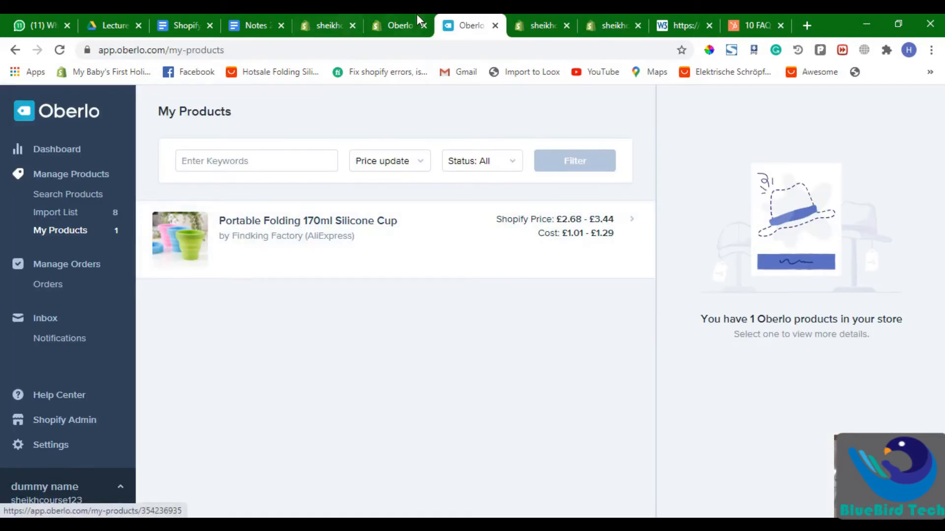
{"action": "left_click", "coordinate": [74, 213]}
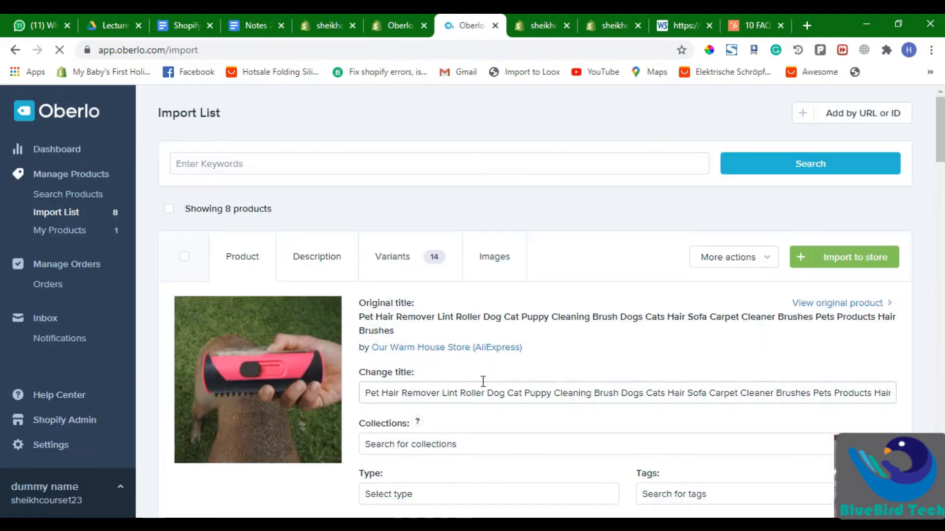
{"action": "scroll", "coordinate": [344, 330], "scroll_direction": "down", "scroll_amount": 10}
{"action": "scroll", "coordinate": [365, 344], "scroll_direction": "down", "scroll_amount": 5}
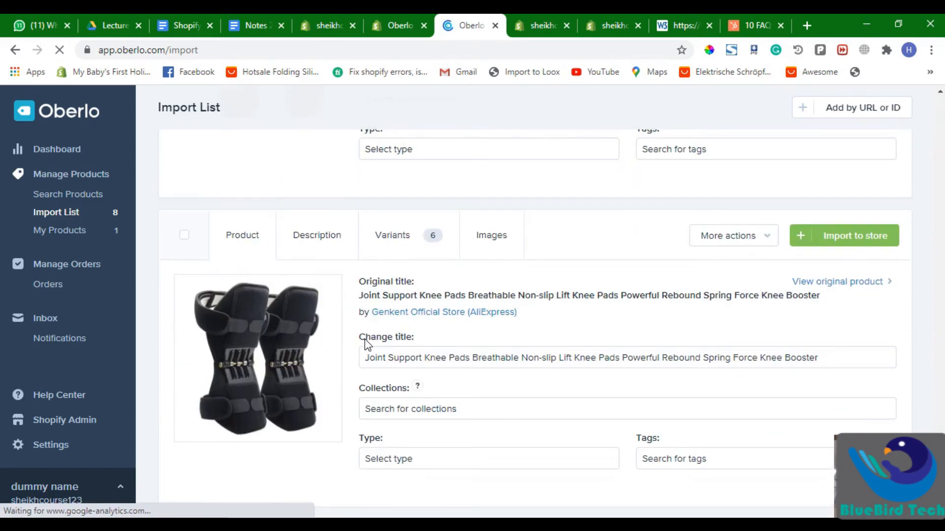
{"action": "scroll", "coordinate": [378, 364], "scroll_direction": "up", "scroll_amount": 5}
{"action": "scroll", "coordinate": [371, 364], "scroll_direction": "up", "scroll_amount": 15}
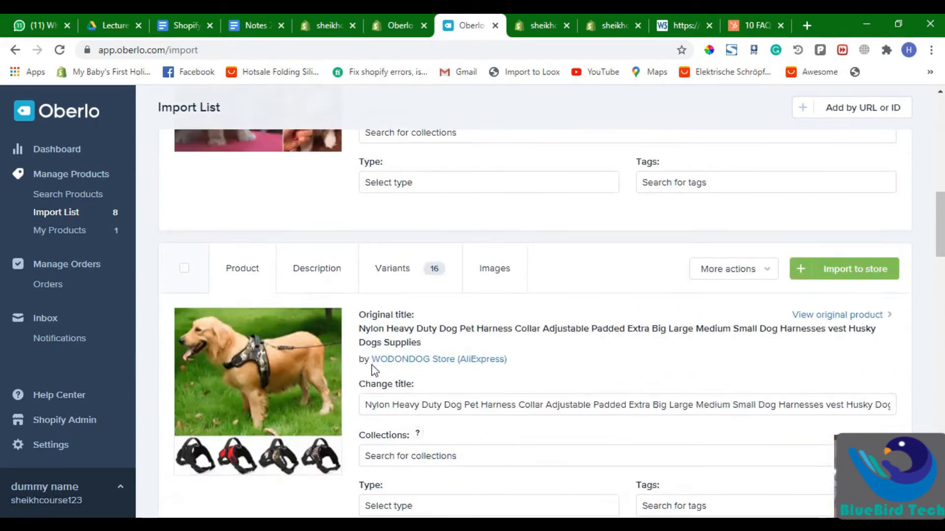
{"action": "scroll", "coordinate": [369, 364], "scroll_direction": "up", "scroll_amount": 3}
Shorten the first product's title to "Pet Hair Remover Lint Roller"
{"action": "left_click", "coordinate": [428, 400]}
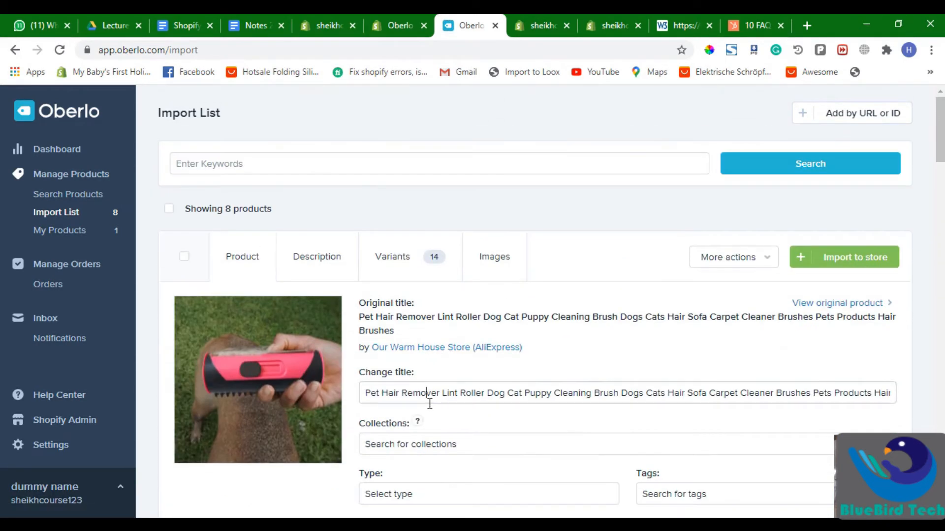
{"action": "triple_click", "coordinate": [430, 403]}
{"action": "key", "text": "Home"}
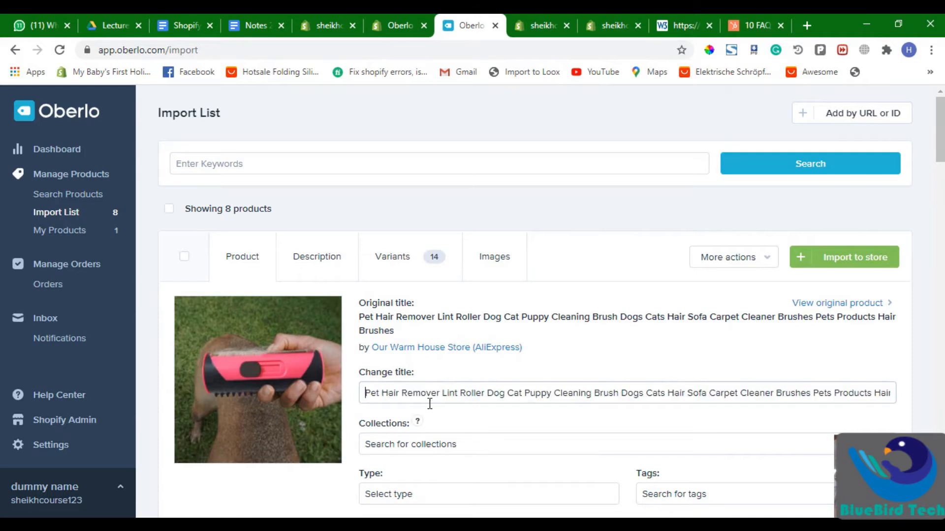
{"action": "key", "text": "ctrl+shift+Right"}
{"action": "key", "text": "ctrl+shift+Right"}
{"action": "key", "text": "Right"}
{"action": "key", "text": "shift+End"}
{"action": "key", "text": "Delete"}
Add the lint roller to the Pets collection and import it to the store
{"action": "key", "text": "Tab"}
{"action": "scroll", "coordinate": [432, 485], "scroll_direction": "down", "scroll_amount": 4}
{"action": "left_click", "coordinate": [402, 364]}
{"action": "scroll", "coordinate": [509, 358], "scroll_direction": "up", "scroll_amount": 4}
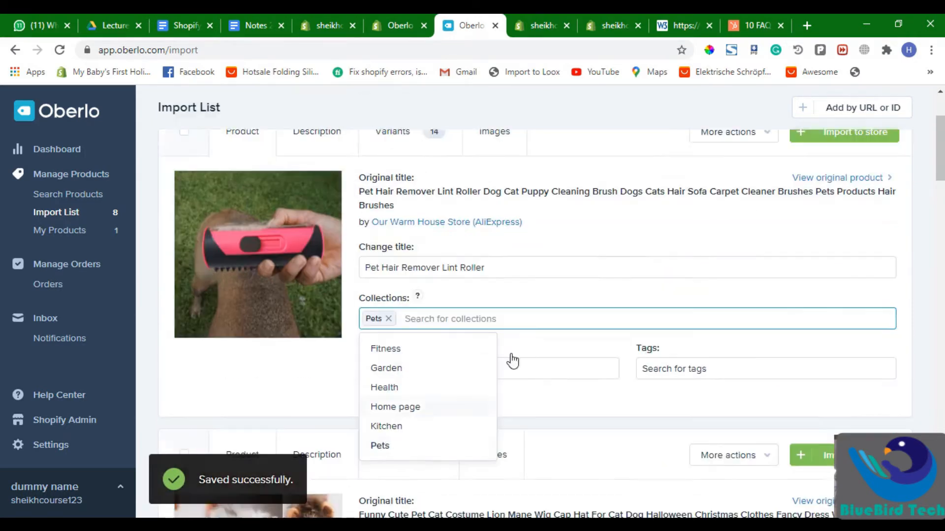
{"action": "left_click", "coordinate": [896, 263]}
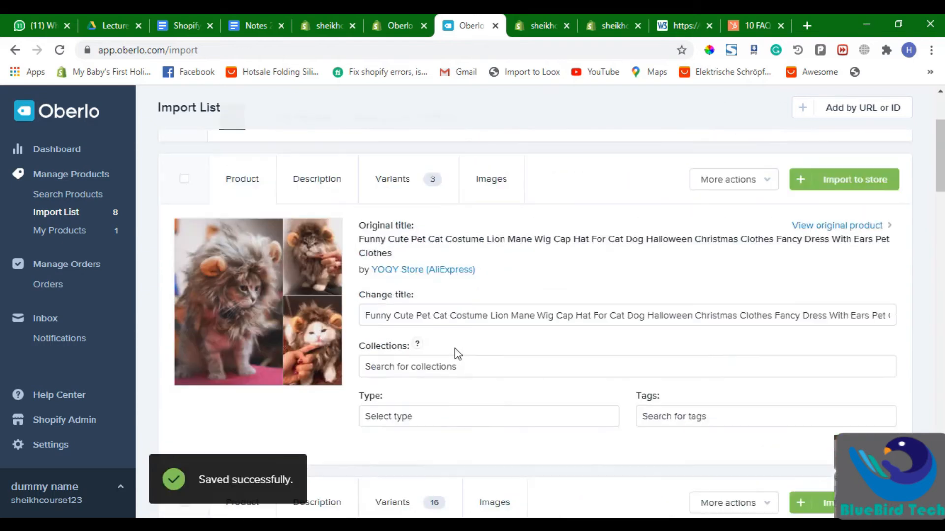
Shorten the lion mane pet costume's title to "Funny Cute Wig Cap Hat For Cat"
{"action": "scroll", "coordinate": [443, 334], "scroll_direction": "down", "scroll_amount": 3}
{"action": "scroll", "coordinate": [492, 286], "scroll_direction": "up", "scroll_amount": 2}
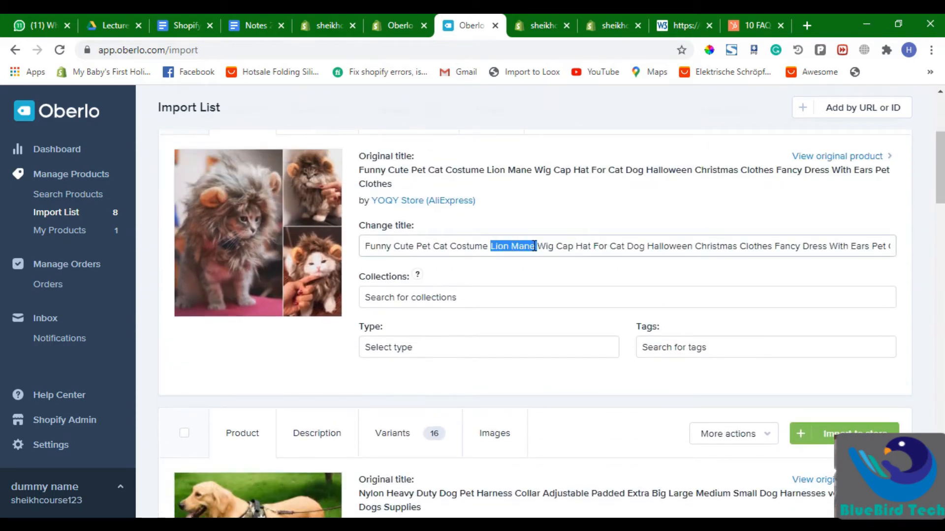
{"action": "key", "text": "ctrl+shift+Left"}
{"action": "key", "text": "ctrl+shift+Left"}
{"action": "key", "text": "BackSpace"}
{"action": "key", "text": "ctrl+shift+Left"}
{"action": "key", "text": "ctrl+shift+Left"}
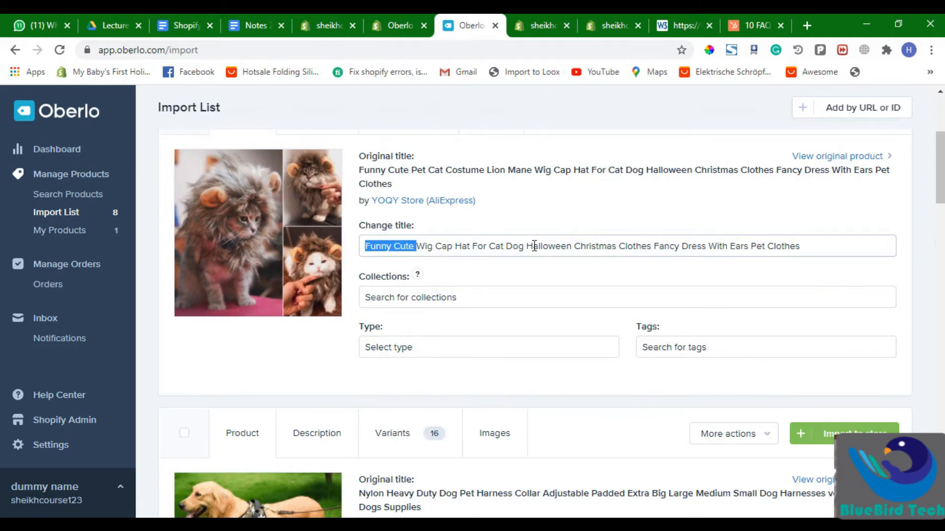
{"action": "key", "text": "ctrl+Right"}
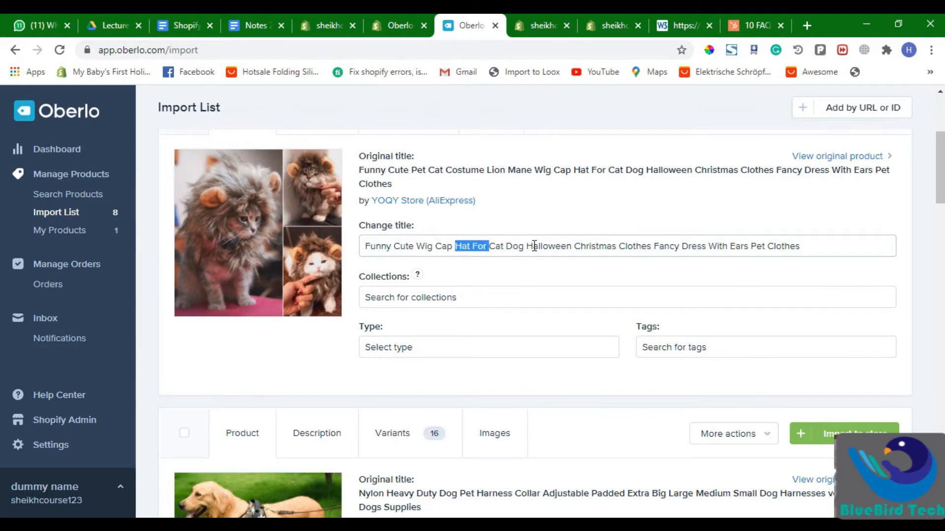
{"action": "key", "text": "ctrl+Right"}
{"action": "key", "text": "shift+End"}
{"action": "key", "text": "BackSpace"}
Add the cat wig product to the Pets collection and import it to the store
{"action": "key", "text": "Tab"}
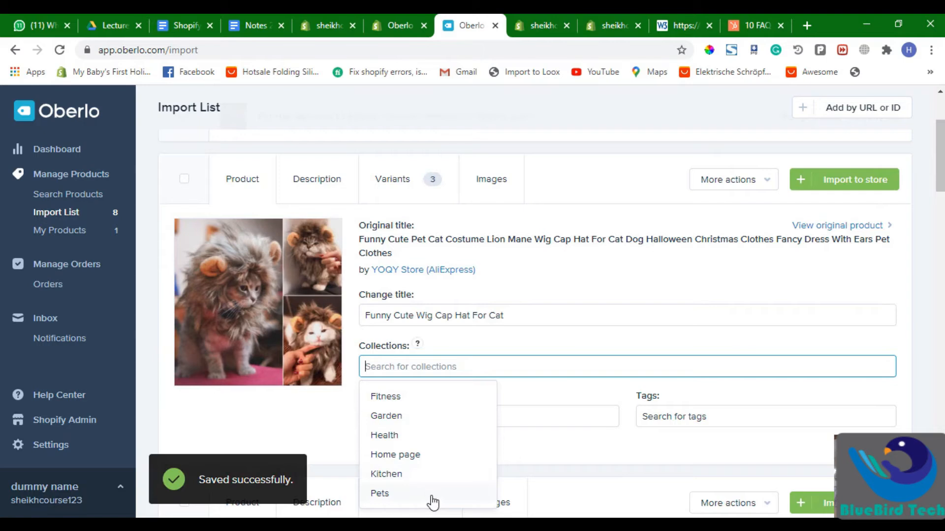
{"action": "left_click", "coordinate": [432, 497]}
{"action": "scroll", "coordinate": [426, 344], "scroll_direction": "down", "scroll_amount": 10}
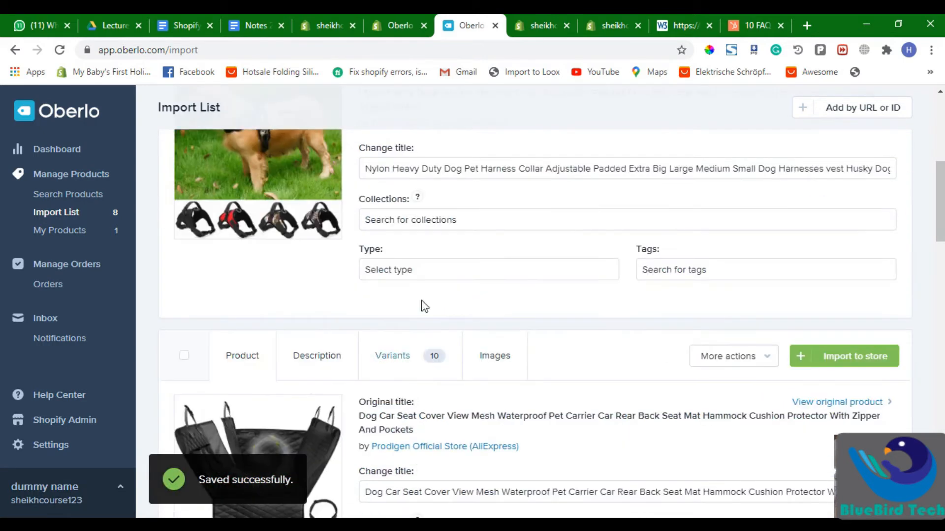
Shorten the dog harness's title to "Nylon Heavy Duty Dog Pet Harness Collar"
{"action": "scroll", "coordinate": [421, 301], "scroll_direction": "up", "scroll_amount": 2}
{"action": "left_click_drag", "start_coordinate": [480, 308], "coordinate": [891, 313]}
{"action": "key", "text": "BackSpace"}
Add the dog harness to the Pets collection and import it to the store
{"action": "key", "text": "Tab"}
{"action": "type", "text": "pets"}
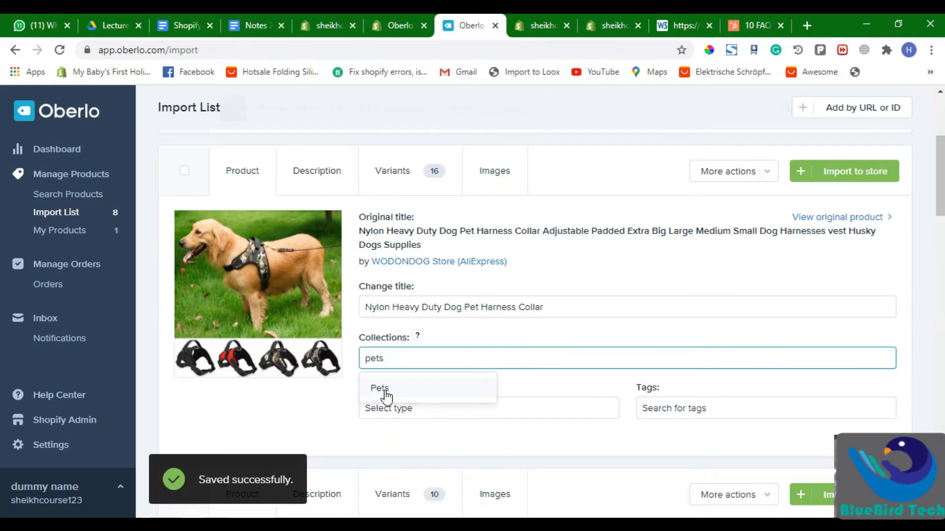
{"action": "left_click", "coordinate": [387, 393]}
{"action": "left_click", "coordinate": [842, 174]}
{"action": "scroll", "coordinate": [420, 288], "scroll_direction": "down", "scroll_amount": 4}
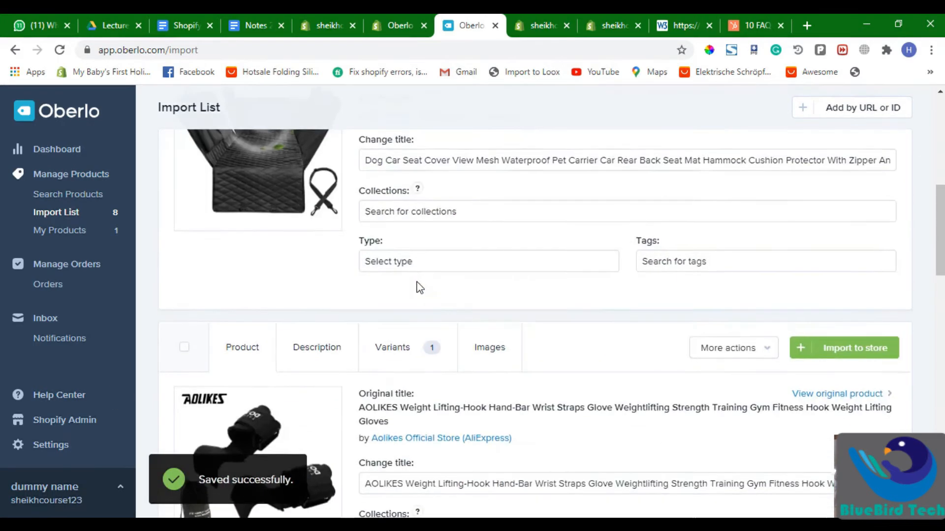
Shorten the dog car seat cover's title to "Waterproof Pet Carrier"
{"action": "double_click", "coordinate": [554, 378]}
{"action": "key", "text": "Left"}
{"action": "key", "text": "ctrl+shift+Left"}
{"action": "key", "text": "Left"}
{"action": "key", "text": "ctrl+shift+Left"}
{"action": "key", "text": "ctrl+shift+Left"}
{"action": "key", "text": "ctrl+shift+Left"}
{"action": "key", "text": "ctrl+shift+Left"}
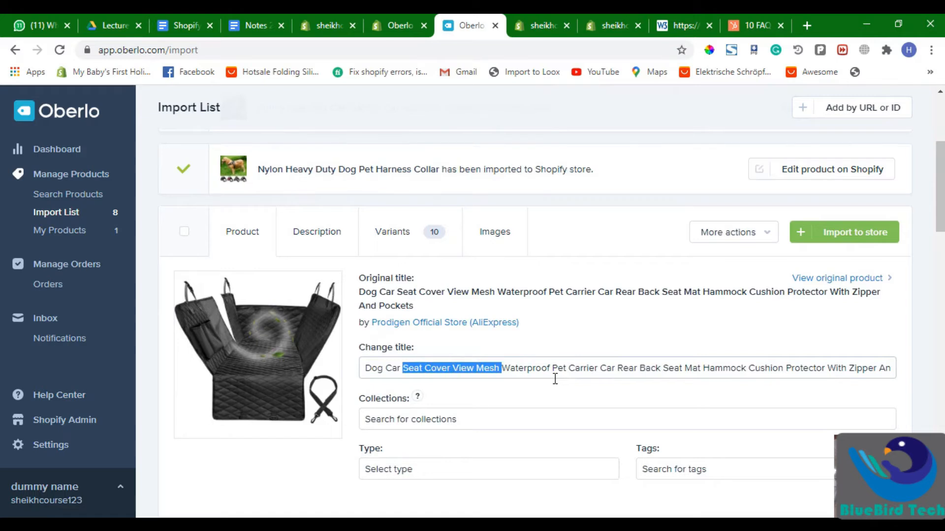
{"action": "key", "text": "ctrl+shift+Left"}
{"action": "key", "text": "BackSpace"}
{"action": "key", "text": "ctrl+shift+Right"}
{"action": "key", "text": "Right"}
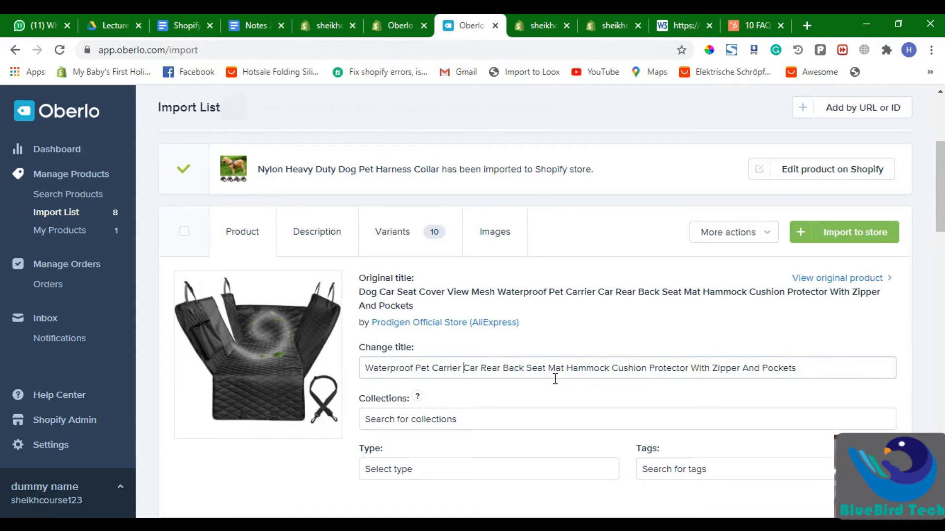
{"action": "key", "text": "shift+End"}
{"action": "key", "text": "BackSpace"}
Add the pet carrier product to the Pets collection and import it to the store
{"action": "key", "text": "Tab"}
{"action": "type", "text": "pets"}
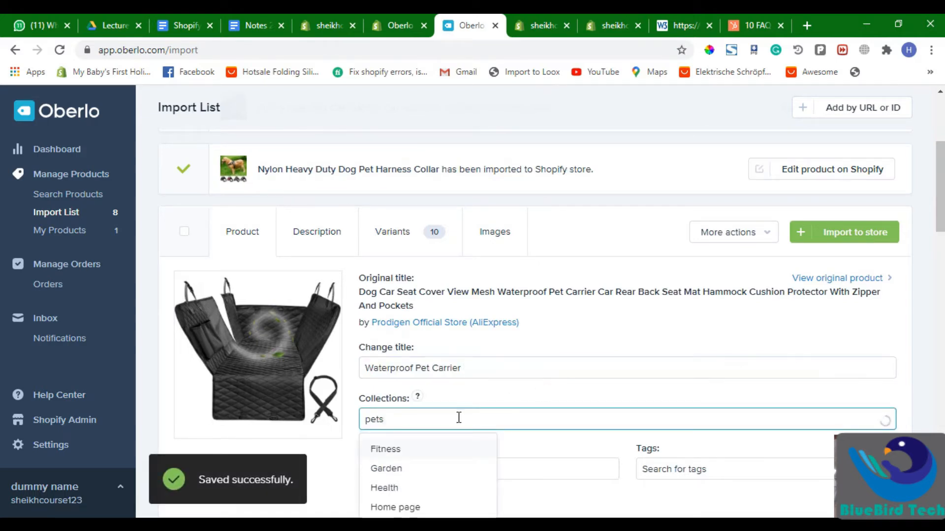
{"action": "left_click", "coordinate": [413, 389]}
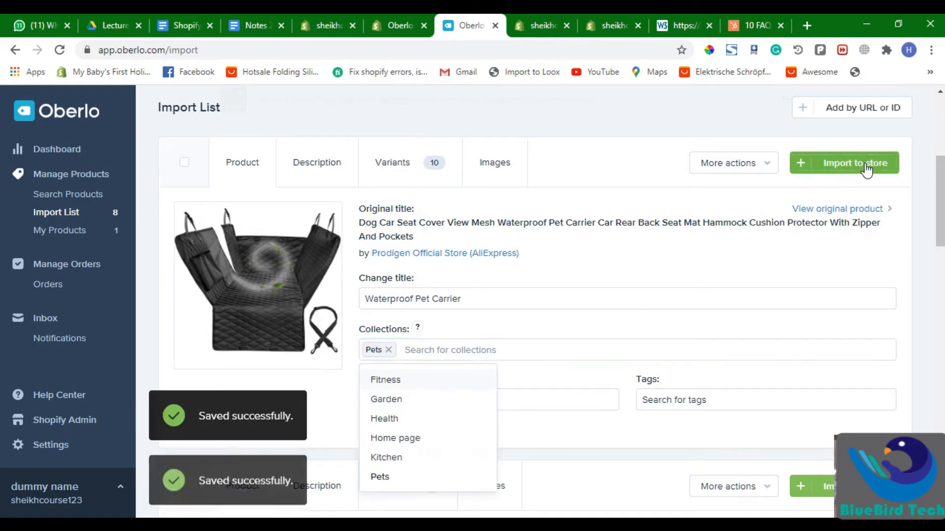
{"action": "left_click", "coordinate": [870, 165]}
Shorten the weightlifting glove's title to "AOLIKES Weight Lifting-Hook Hand-Bar Wrist Straps"
{"action": "double_click", "coordinate": [422, 224]}
{"action": "key", "text": "ctrl+shift+Right"}
{"action": "key", "text": "ctrl+shift+Right"}
{"action": "key", "text": "ctrl+shift+Right"}
{"action": "key", "text": "ctrl+shift+Right"}
{"action": "key", "text": "ctrl+shift+Right"}
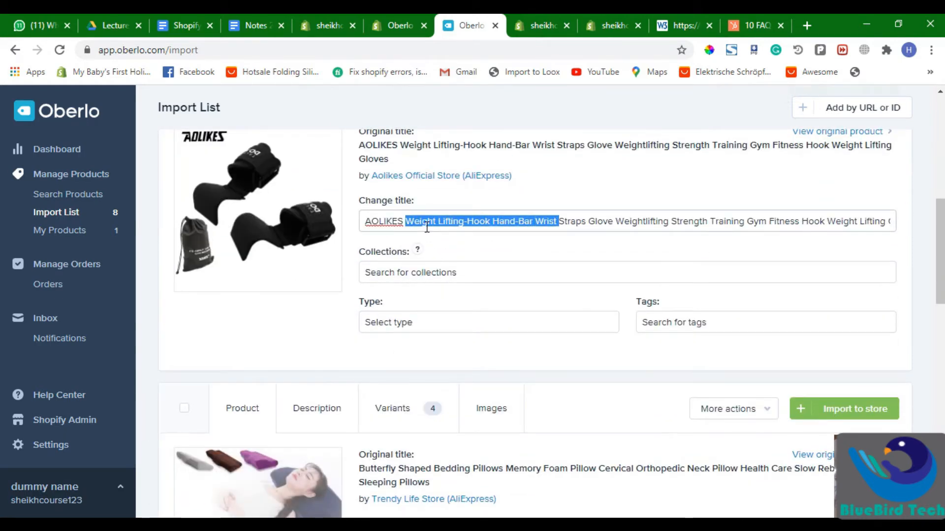
{"action": "key", "text": "Right"}
{"action": "key", "text": "ctrl+shift+Right"}
{"action": "key", "text": "Right"}
{"action": "key", "text": "shift+End"}
{"action": "key", "text": "Delete"}
Add the wrist straps to the Health collection and import them to the store
{"action": "key", "text": "Tab"}
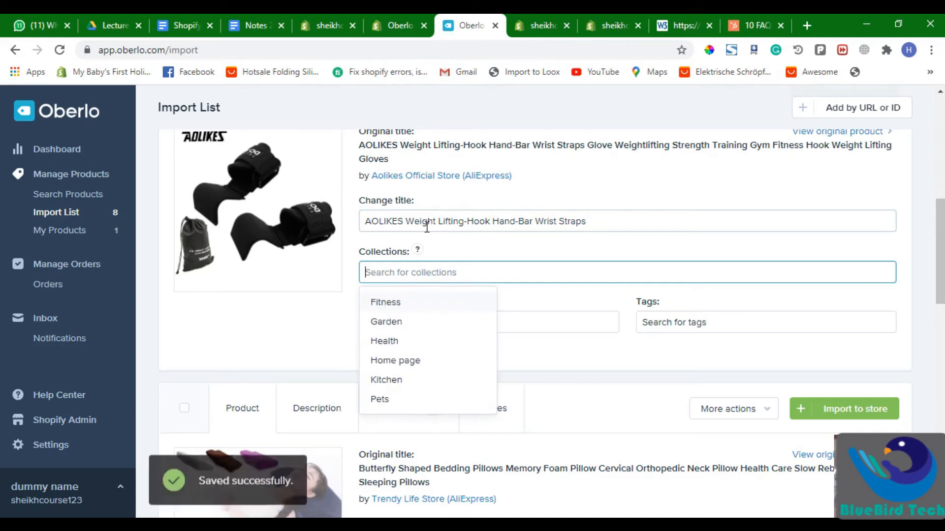
{"action": "type", "text": "heal"}
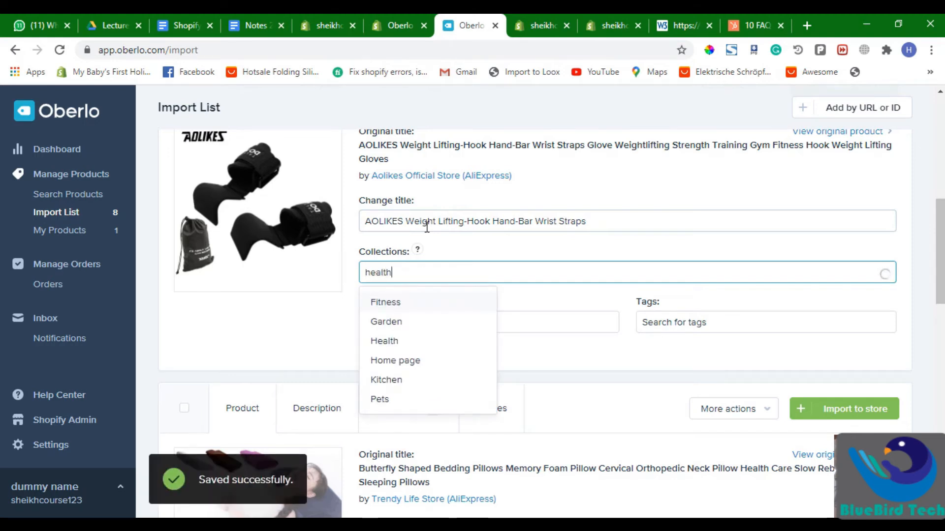
{"action": "type", "text": "th"}
{"action": "left_click", "coordinate": [378, 304]}
{"action": "left_click", "coordinate": [482, 298]}
Shorten the memory foam pillow's title to "Butterfly Shaped Bedding Pillows"
{"action": "scroll", "coordinate": [443, 320], "scroll_direction": "down", "scroll_amount": 8}
{"action": "scroll", "coordinate": [424, 238], "scroll_direction": "up", "scroll_amount": 2}
{"action": "double_click", "coordinate": [415, 282]}
{"action": "key", "text": "ctrl+shift+Right"}
{"action": "key", "text": "ctrl+shift+Right"}
{"action": "key", "text": "ctrl+shift+Right"}
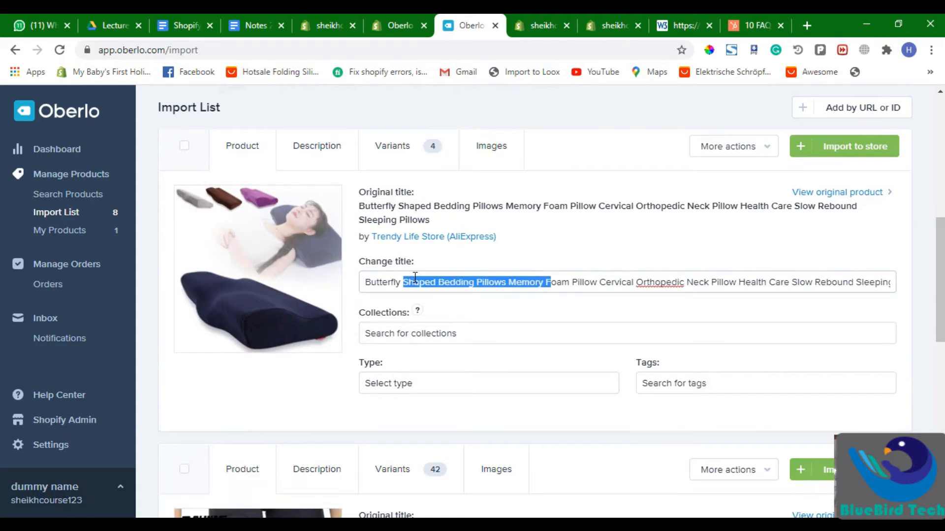
{"action": "key", "text": "Right"}
{"action": "key", "text": "shift+Left"}
{"action": "key", "text": "shift+End"}
{"action": "key", "text": "Delete"}
Add the bedding pillows to the Health collection and import them to the store
{"action": "key", "text": "Tab"}
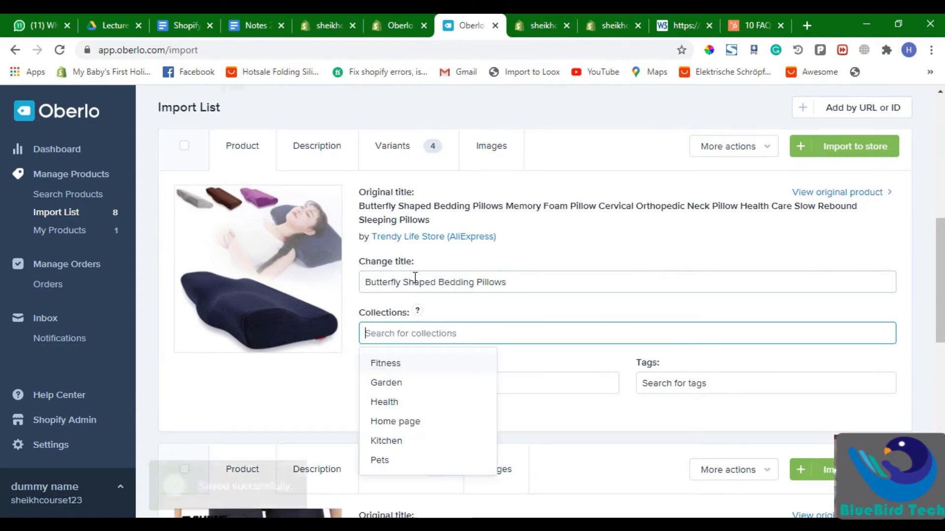
{"action": "scroll", "coordinate": [323, 292], "scroll_direction": "down", "scroll_amount": 4}
{"action": "scroll", "coordinate": [389, 298], "scroll_direction": "up", "scroll_amount": 3}
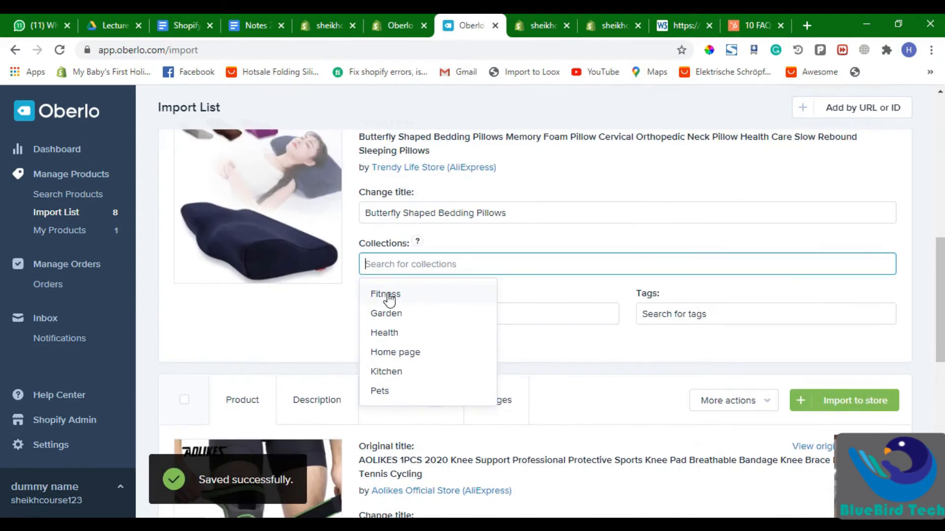
{"action": "left_click", "coordinate": [421, 334]}
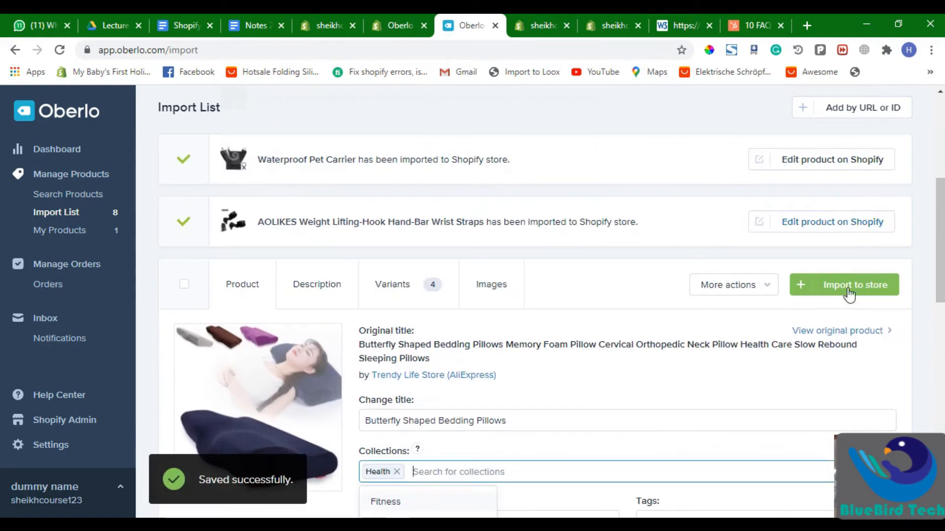
Shorten the AOLIKES knee brace's title to "Knee Support Professional Protective Sports Knee Pad"
{"action": "scroll", "coordinate": [264, 242], "scroll_direction": "down", "scroll_amount": 5}
{"action": "scroll", "coordinate": [373, 272], "scroll_direction": "up", "scroll_amount": 4}
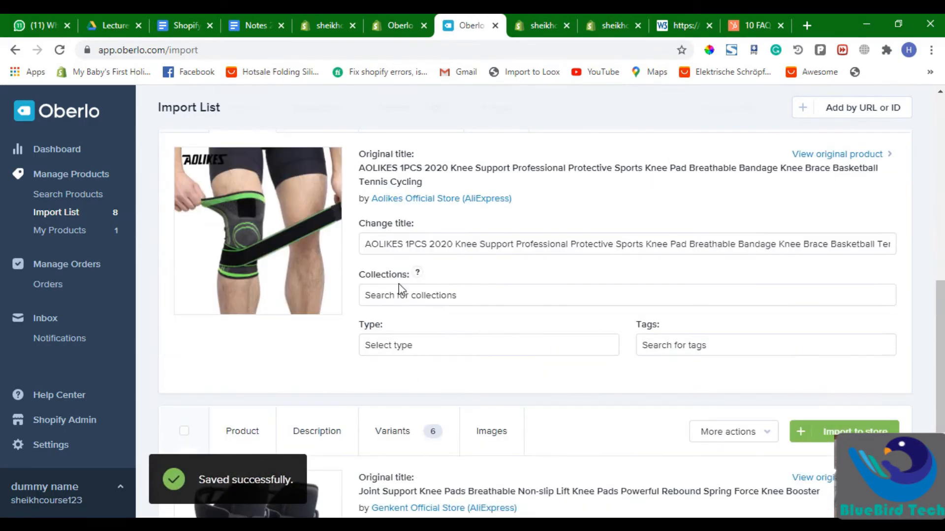
{"action": "double_click", "coordinate": [420, 240]}
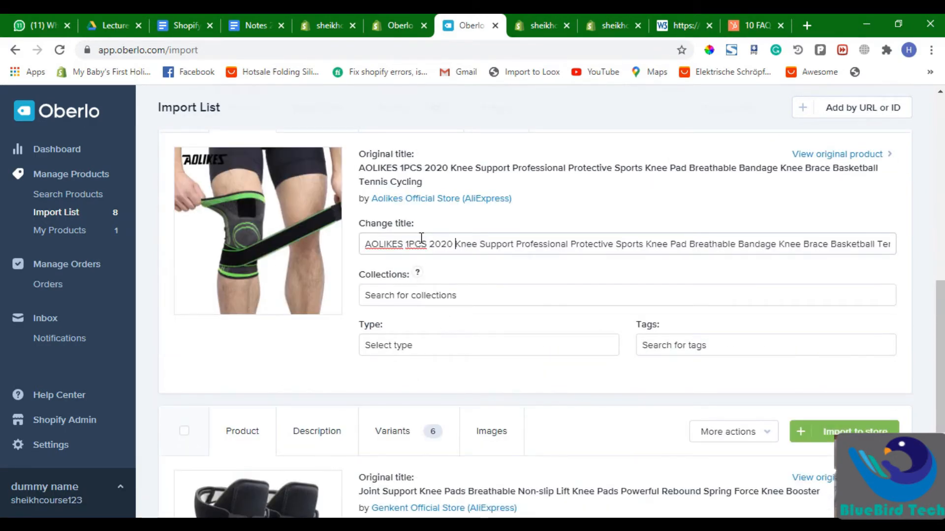
{"action": "key", "text": "BackSpace"}
{"action": "key", "text": "ctrl+shift+Right"}
{"action": "key", "text": "ctrl+shift+Right"}
{"action": "key", "text": "ctrl+shift+Right"}
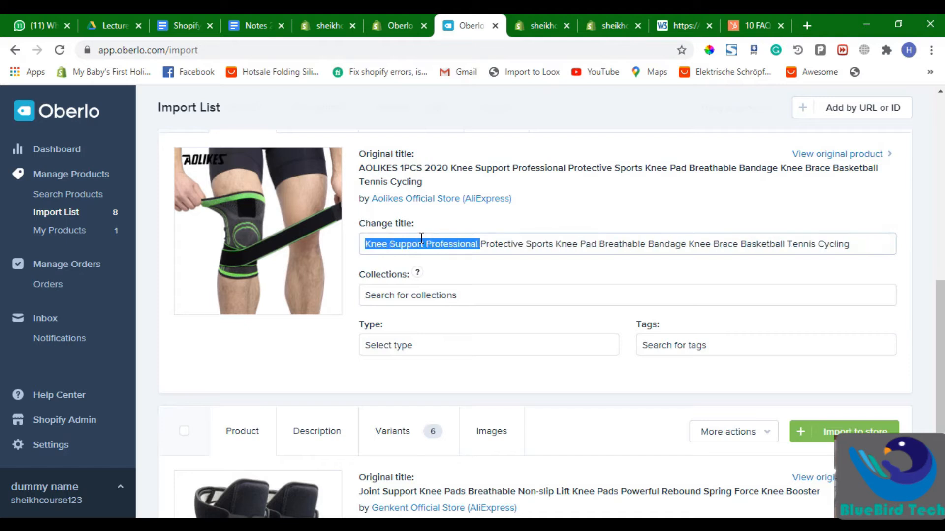
{"action": "key", "text": "Right"}
{"action": "key", "text": "shift+End"}
{"action": "key", "text": "Left"}
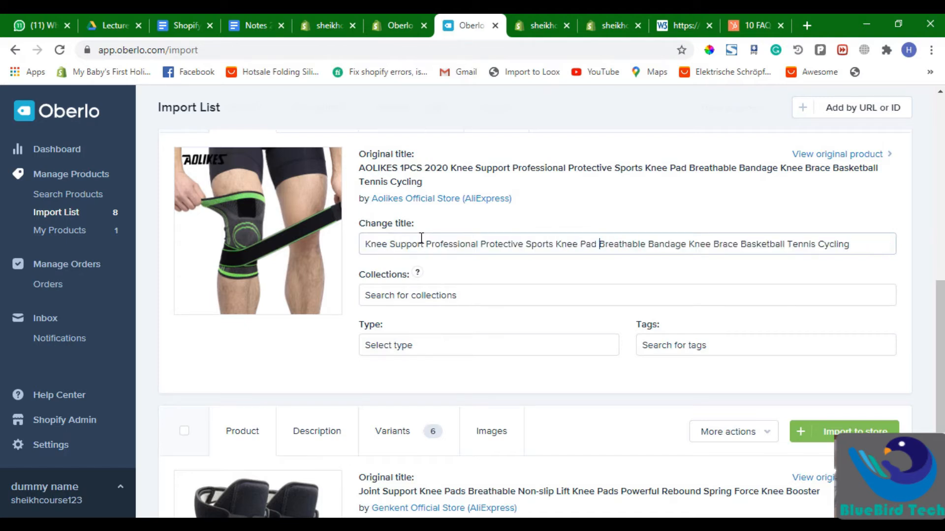
{"action": "key", "text": "shift+End"}
{"action": "key", "text": "BackSpace"}
Add the sports knee pad to the Health collection and import it to the store
{"action": "key", "text": "Tab"}
{"action": "type", "text": "health"}
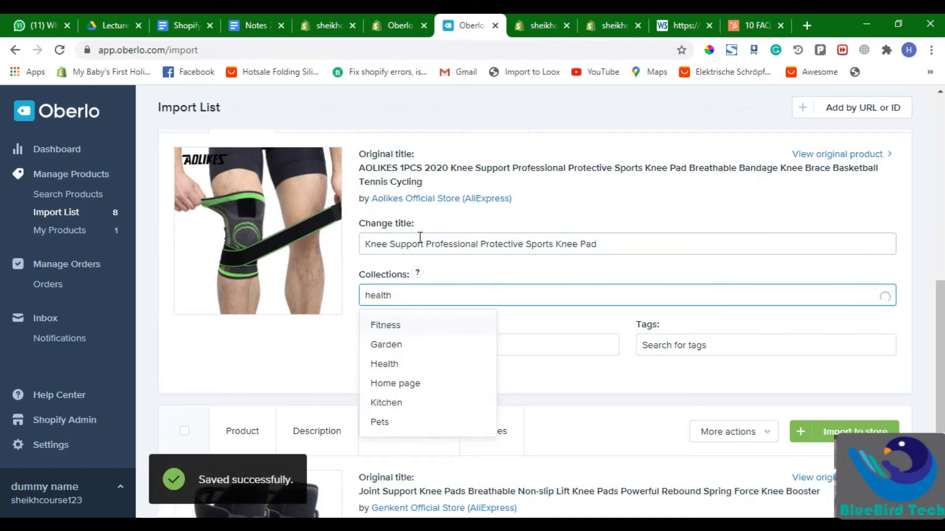
{"action": "left_click", "coordinate": [428, 319]}
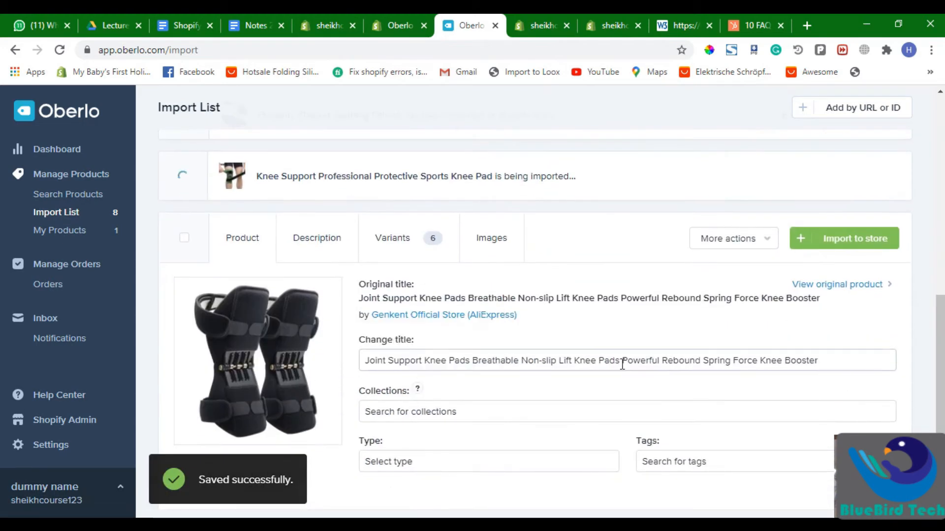
Shorten the knee booster's title to "Joint Support Knee Pads Breathable Non-slip Lift Knee Pads"
{"action": "double_click", "coordinate": [550, 360]}
{"action": "left_click", "coordinate": [586, 360]}
{"action": "left_click_drag", "start_coordinate": [619, 360], "coordinate": [908, 359]}
{"action": "key", "text": "BackSpace"}
Add the joint support knee pads to the Health collection and import them to the store
{"action": "key", "text": "Tab"}
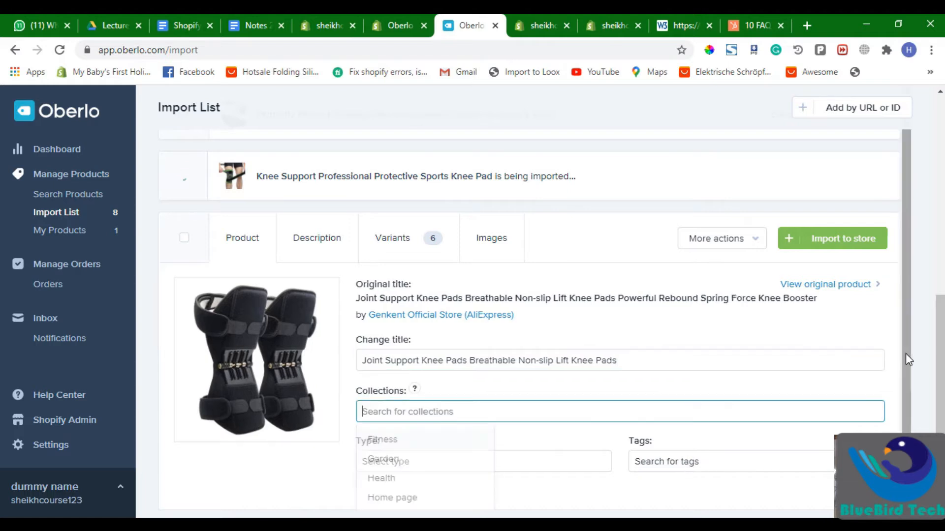
{"action": "type", "text": "healt"}
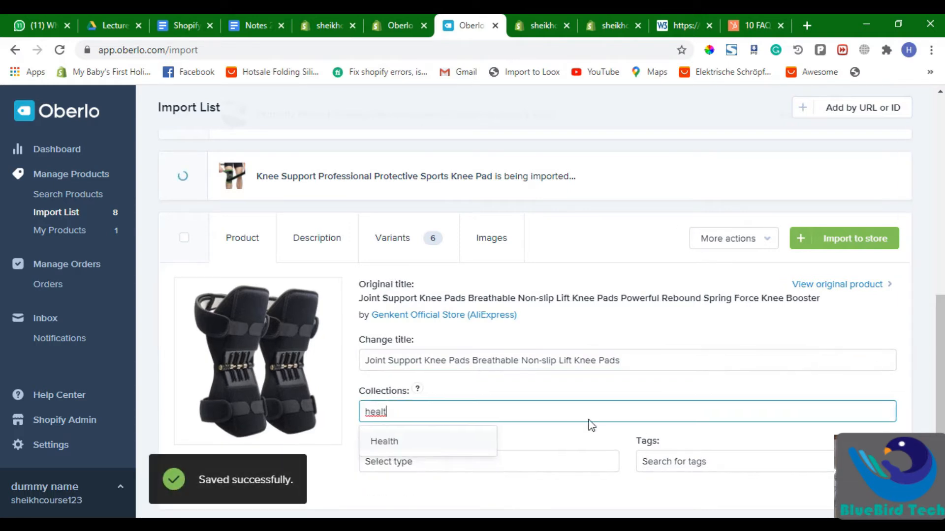
{"action": "left_click", "coordinate": [446, 442]}
{"action": "left_click", "coordinate": [836, 241]}
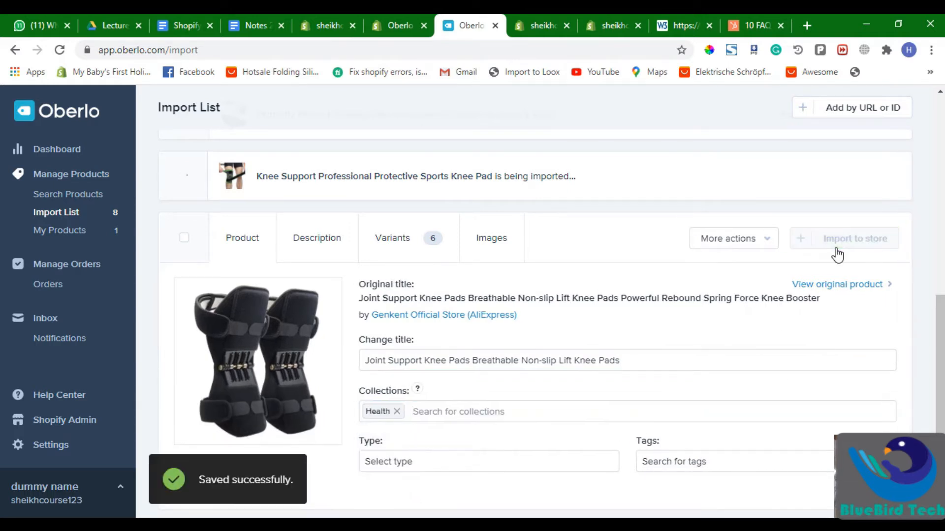
Switch to the Shopify admin and open the list of all products
{"action": "left_click", "coordinate": [541, 22]}
{"action": "left_click", "coordinate": [611, 17]}
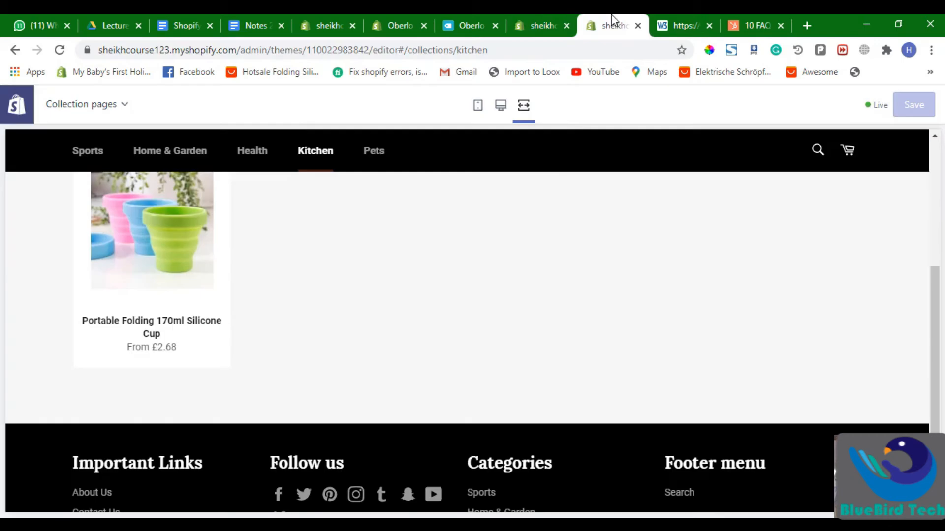
{"action": "scroll", "coordinate": [483, 212], "scroll_direction": "up", "scroll_amount": 2}
{"action": "left_click", "coordinate": [545, 29]}
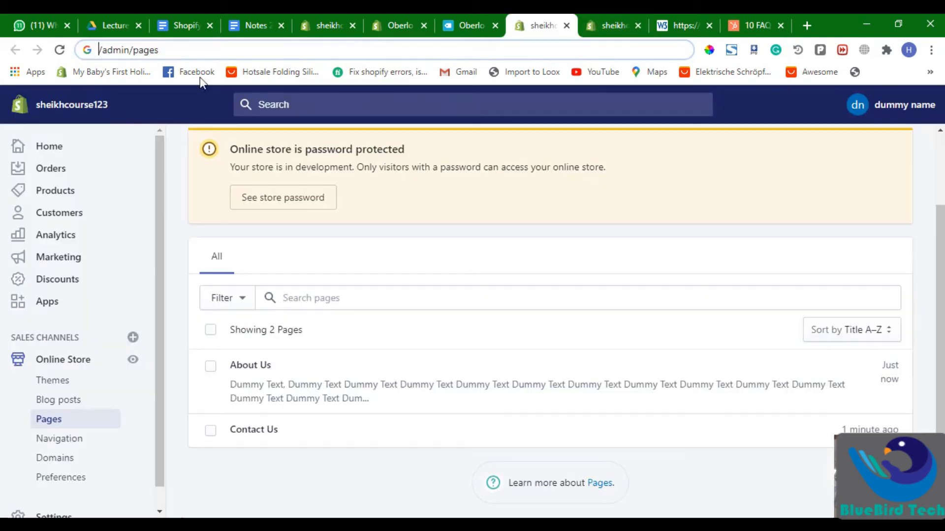
{"action": "left_click", "coordinate": [32, 192]}
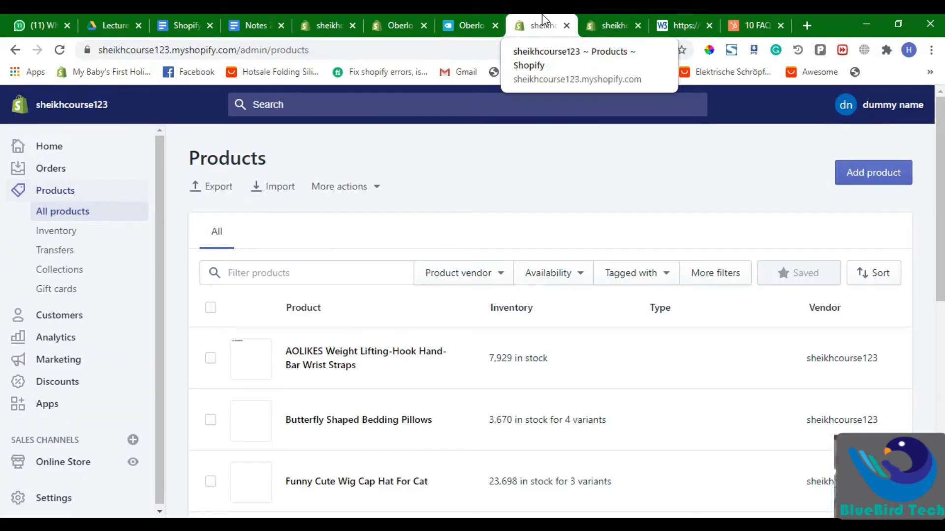
Move the Shopify admin and theme editor tabs ahead of the Oberlo tab and load the store's home page in the theme preview
{"action": "left_click_drag", "start_coordinate": [544, 20], "coordinate": [479, 18]}
{"action": "left_click_drag", "start_coordinate": [617, 21], "coordinate": [547, 24]}
{"action": "scroll", "coordinate": [419, 310], "scroll_direction": "up", "scroll_amount": 3}
{"action": "scroll", "coordinate": [394, 303], "scroll_direction": "down", "scroll_amount": 6}
{"action": "scroll", "coordinate": [365, 293], "scroll_direction": "up", "scroll_amount": 6}
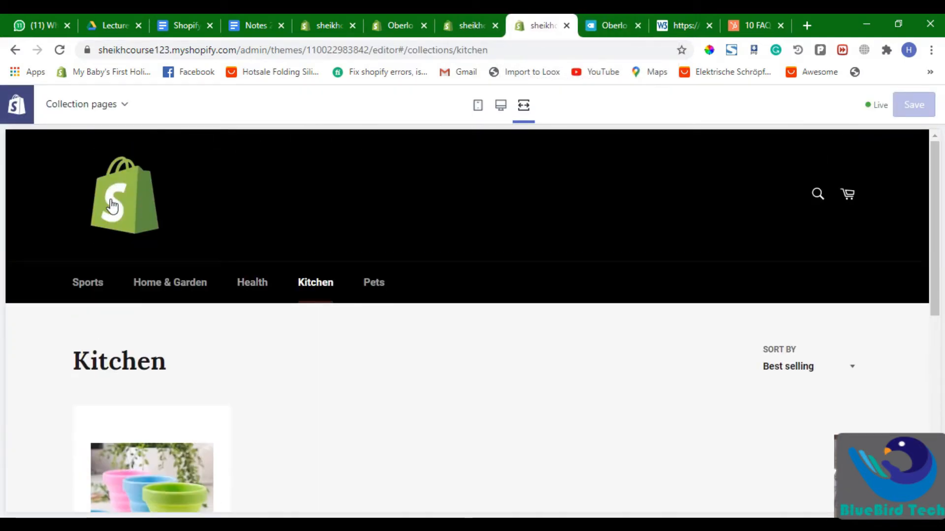
{"action": "left_click", "coordinate": [113, 207]}
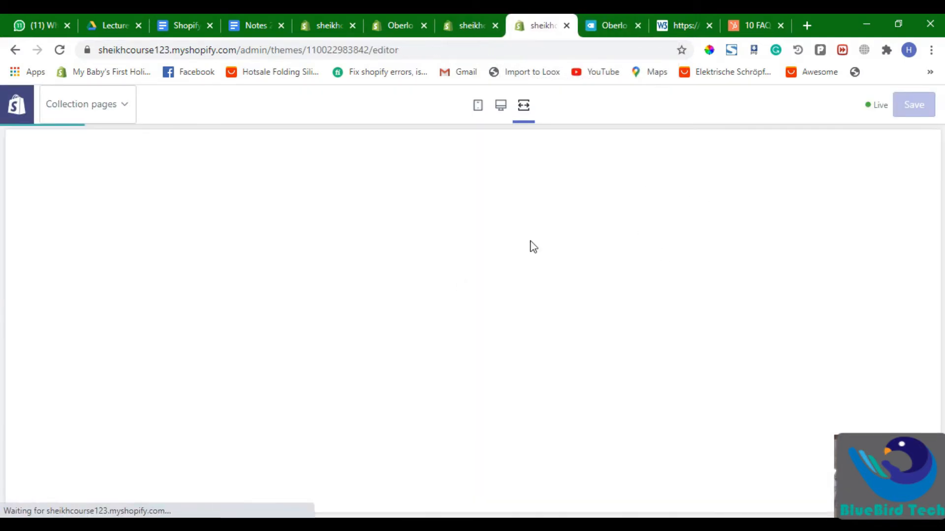
Examine the home page preview from the slideshow through the Health products to the footer menus
{"action": "scroll", "coordinate": [548, 291], "scroll_direction": "down", "scroll_amount": 6}
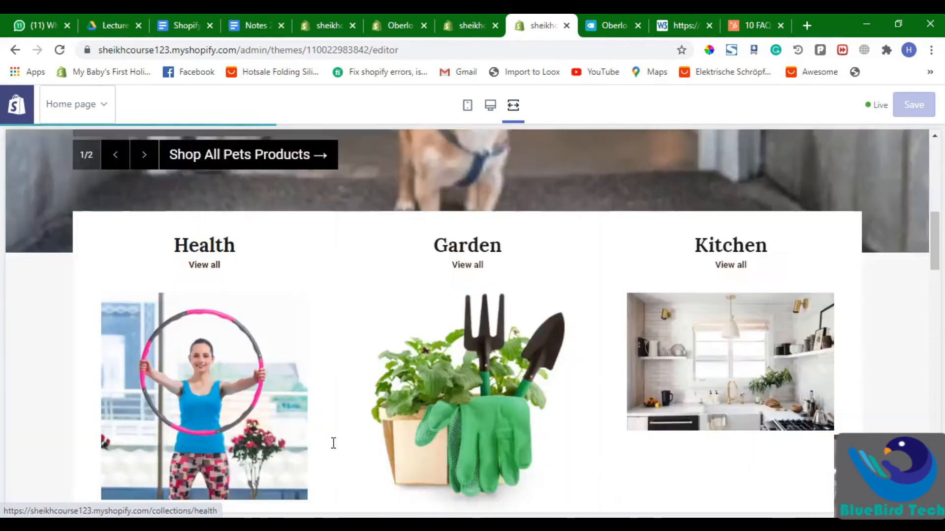
{"action": "scroll", "coordinate": [333, 443], "scroll_direction": "down", "scroll_amount": 5}
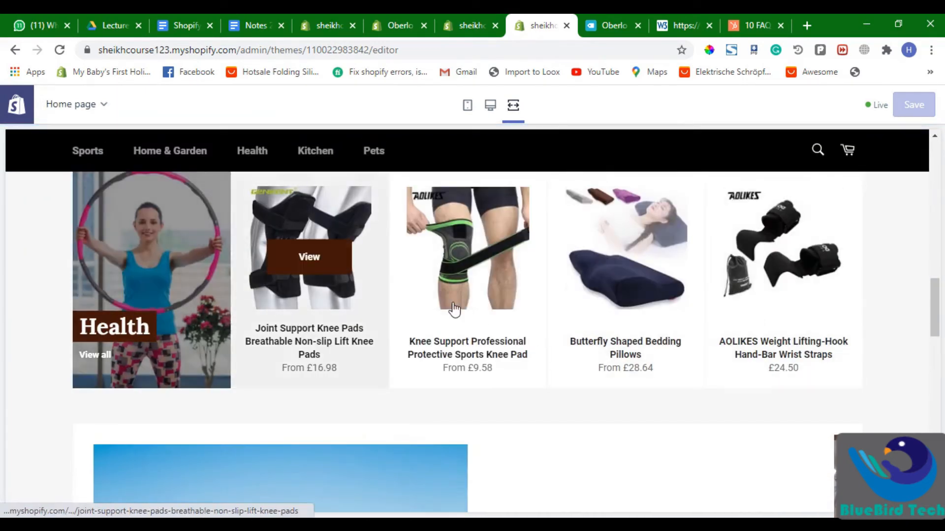
{"action": "scroll", "coordinate": [349, 403], "scroll_direction": "down", "scroll_amount": 15}
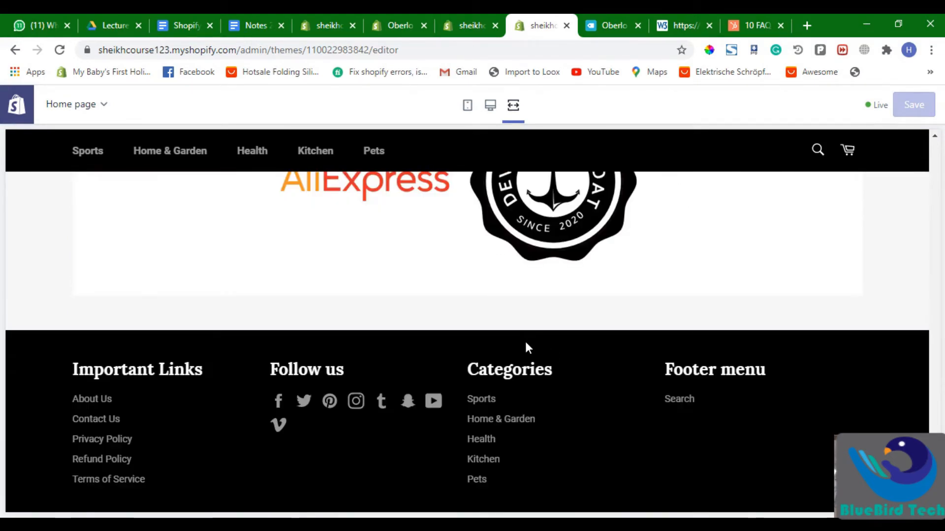
{"action": "scroll", "coordinate": [551, 350], "scroll_direction": "up", "scroll_amount": 2}
{"action": "scroll", "coordinate": [738, 345], "scroll_direction": "down", "scroll_amount": 3}
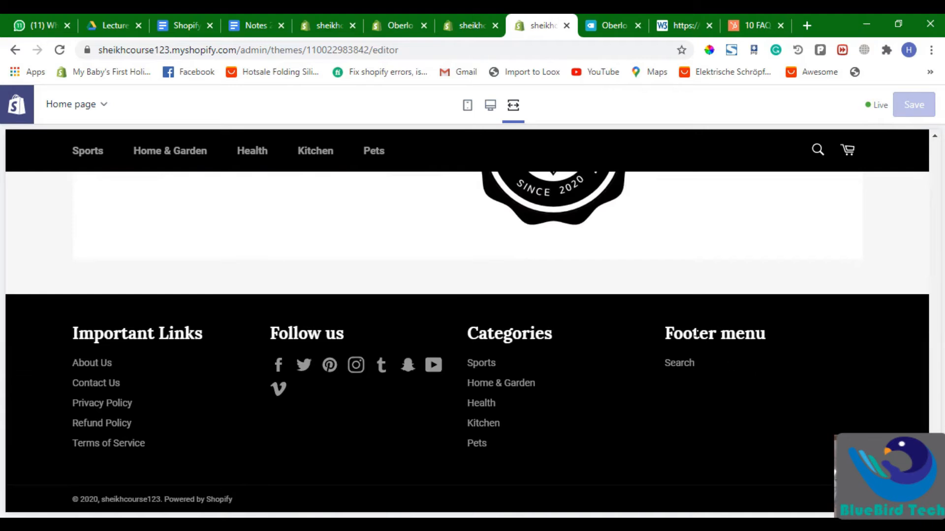
{"action": "triple_click", "coordinate": [696, 332]}
{"action": "scroll", "coordinate": [576, 295], "scroll_direction": "up", "scroll_amount": 10}
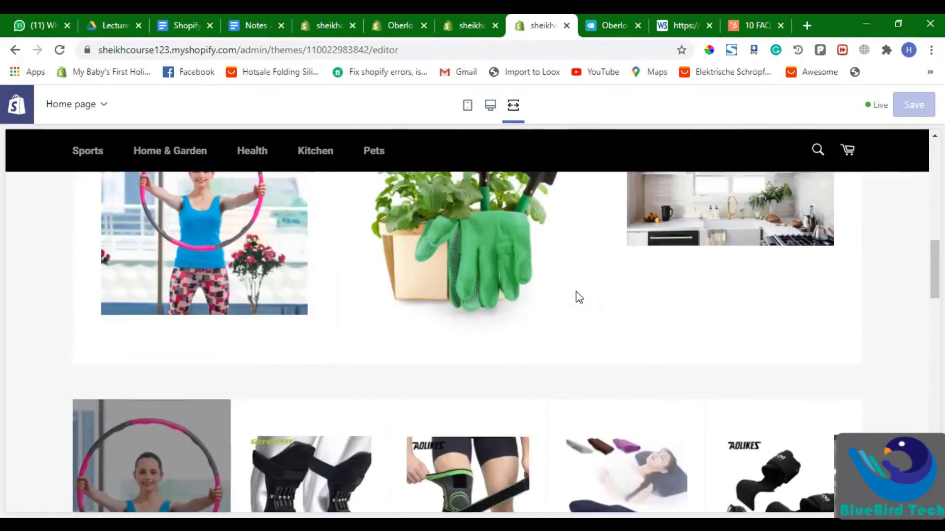
{"action": "scroll", "coordinate": [579, 297], "scroll_direction": "up", "scroll_amount": 5}
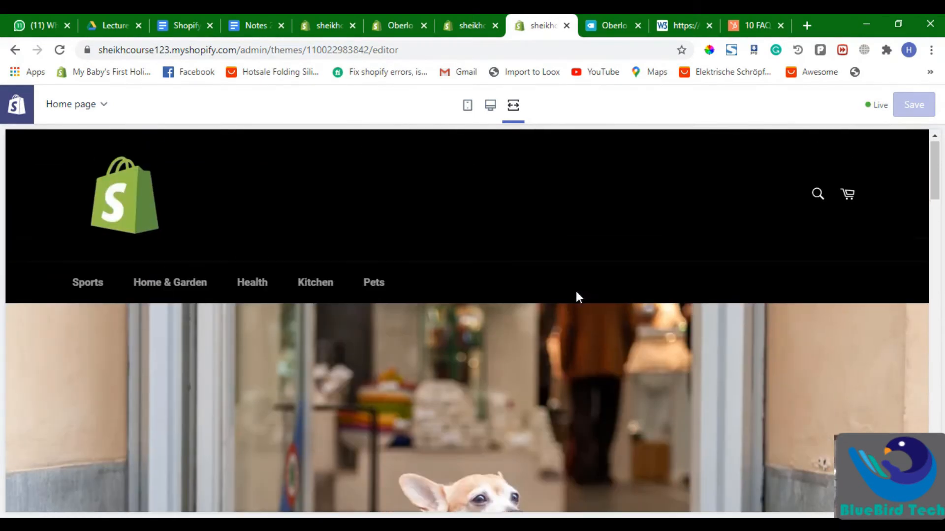
Close the theme editor and Oberlo app listing tabs, and return to Oberlo's import list
{"action": "left_click", "coordinate": [567, 25]}
{"action": "left_click", "coordinate": [474, 16]}
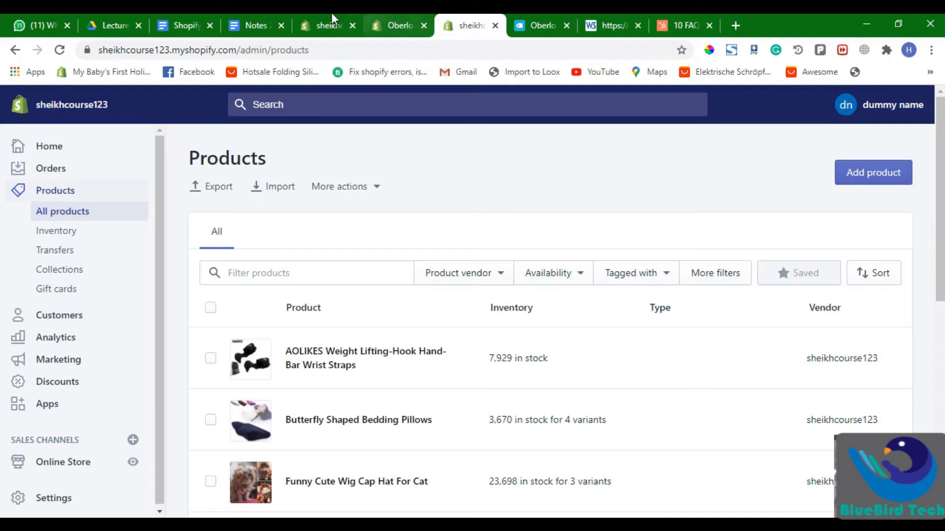
{"action": "left_click", "coordinate": [240, 14]}
{"action": "left_click", "coordinate": [593, 22]}
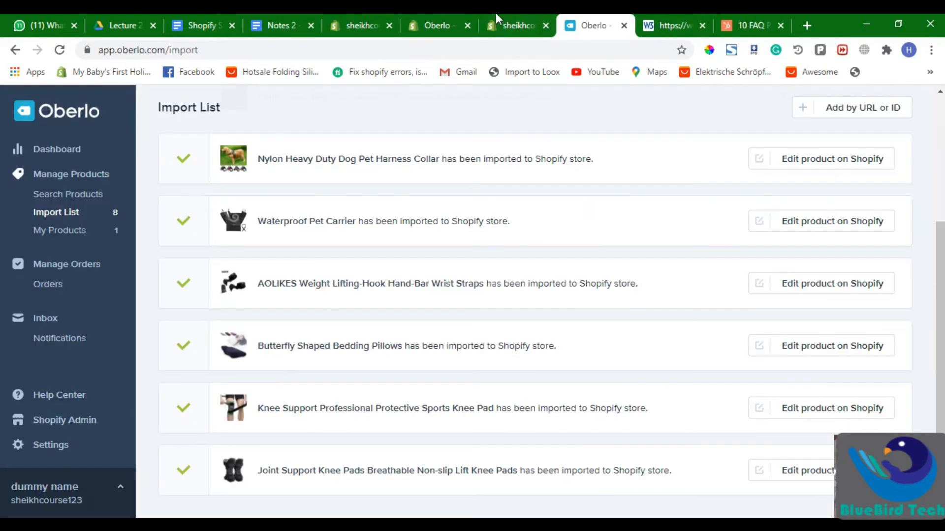
{"action": "left_click", "coordinate": [495, 15]}
{"action": "left_click", "coordinate": [428, 18]}
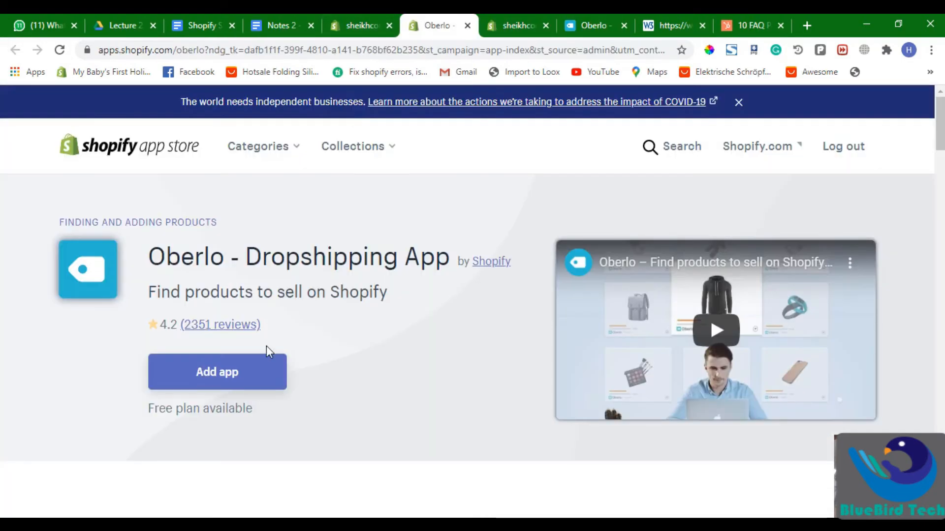
{"action": "key", "text": "ctrl+w"}
{"action": "left_click", "coordinate": [422, 14]}
{"action": "left_click", "coordinate": [547, 16]}
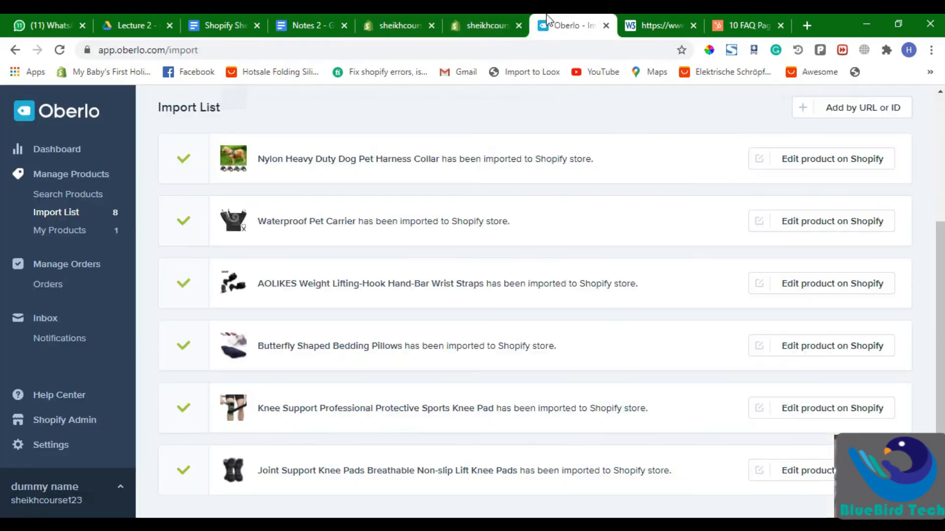
Close the Oberlo import list tab and the two reference web page tabs beside it
{"action": "key", "text": "ctrl+w"}
{"action": "key", "text": "ctrl+w"}
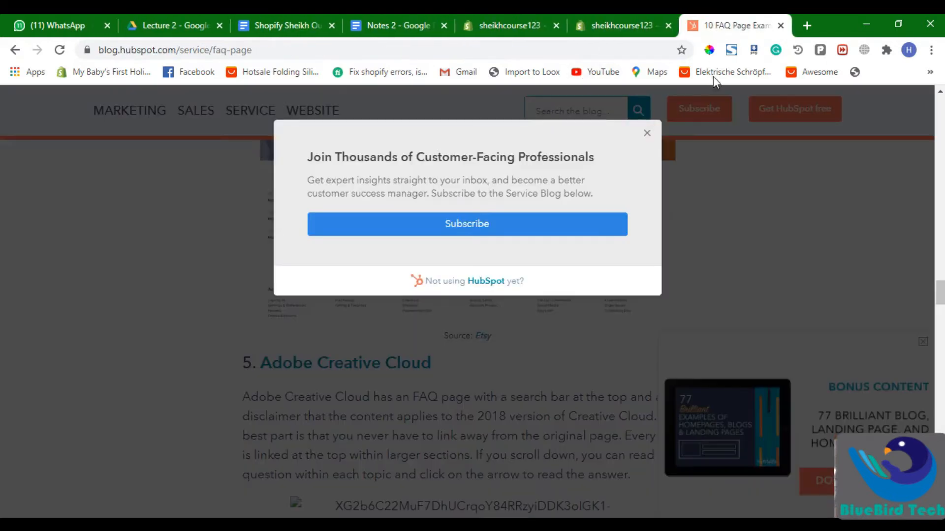
{"action": "key", "text": "ctrl+w"}
Switch to the Notes 2 document and add a "Good Store?" bullet below "Oberlo / Dsers"
{"action": "left_click", "coordinate": [615, 15]}
{"action": "left_click", "coordinate": [411, 14]}
{"action": "left_click", "coordinate": [351, 15]}
{"action": "left_click", "coordinate": [465, 15]}
{"action": "key", "text": "Return"}
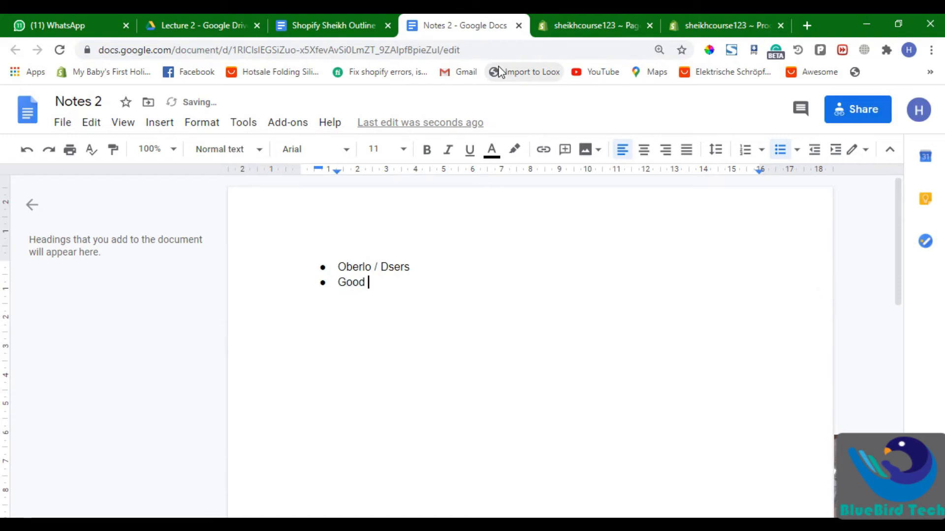
{"action": "type", "text": "Good Store?"}
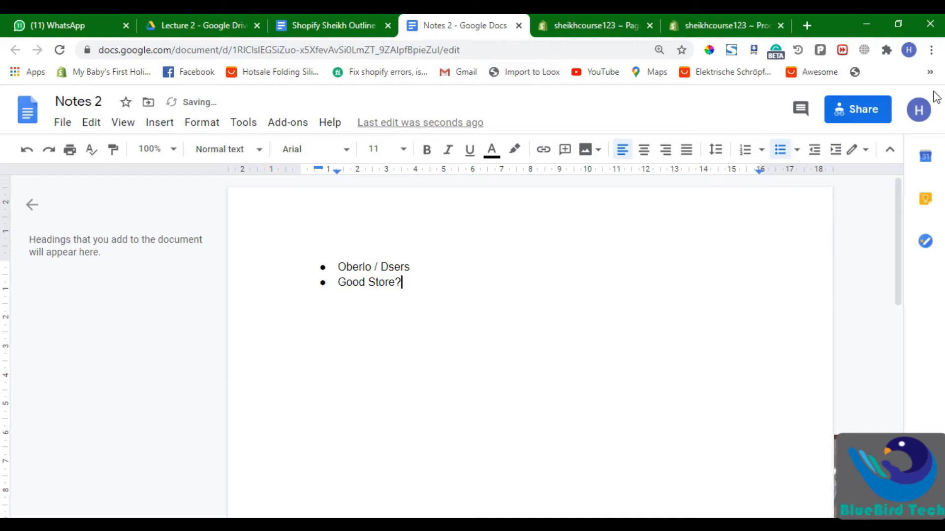
Move the admin's Products tab ahead of its Pages tab, open the online store's themes, and preview the current Venture theme
{"action": "left_click", "coordinate": [623, 27]}
{"action": "left_click_drag", "start_coordinate": [703, 14], "coordinate": [585, 19]}
{"action": "left_click", "coordinate": [54, 460]}
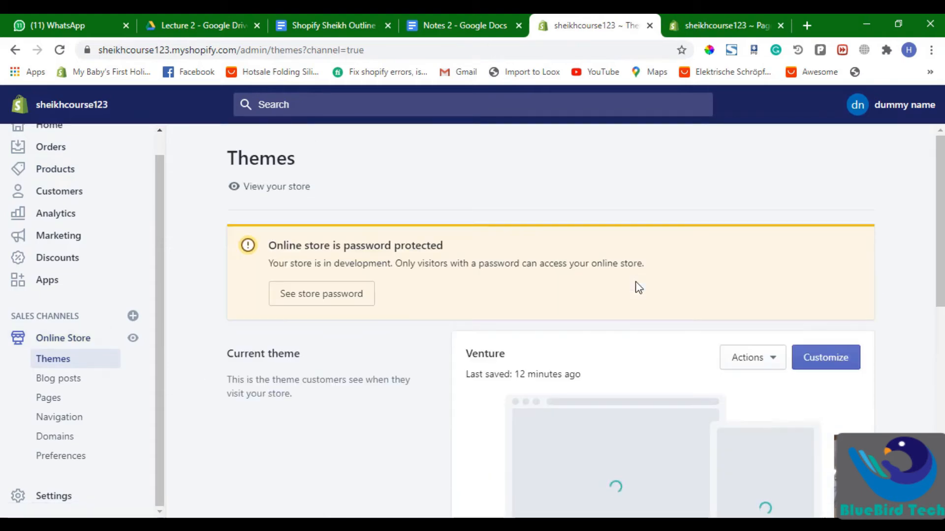
{"action": "left_click", "coordinate": [734, 359]}
{"action": "scroll", "coordinate": [772, 266], "scroll_direction": "down", "scroll_amount": 4}
{"action": "scroll", "coordinate": [755, 354], "scroll_direction": "up", "scroll_amount": 4}
{"action": "left_click", "coordinate": [759, 368]}
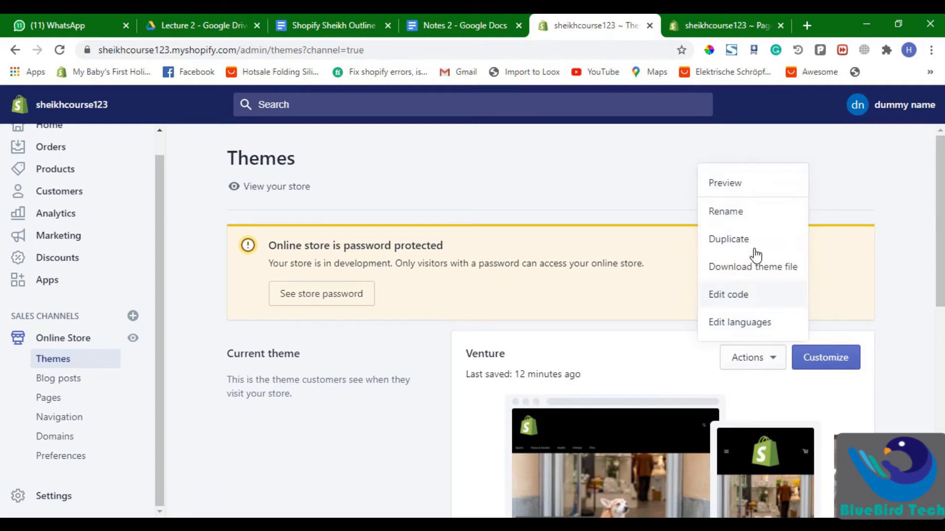
{"action": "left_click", "coordinate": [755, 196]}
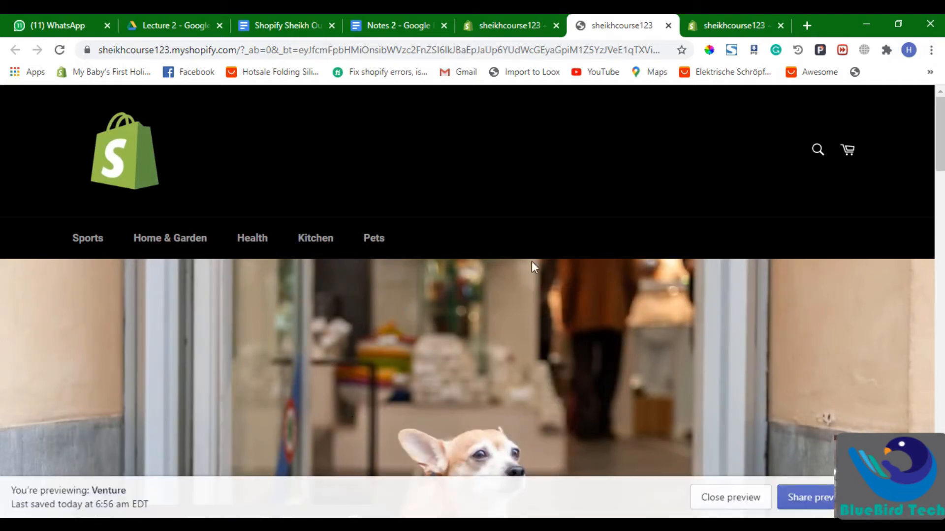
Examine the previewed home page from the slideshow and collection sections down to Our Partners and the footer
{"action": "scroll", "coordinate": [511, 250], "scroll_direction": "down", "scroll_amount": 2}
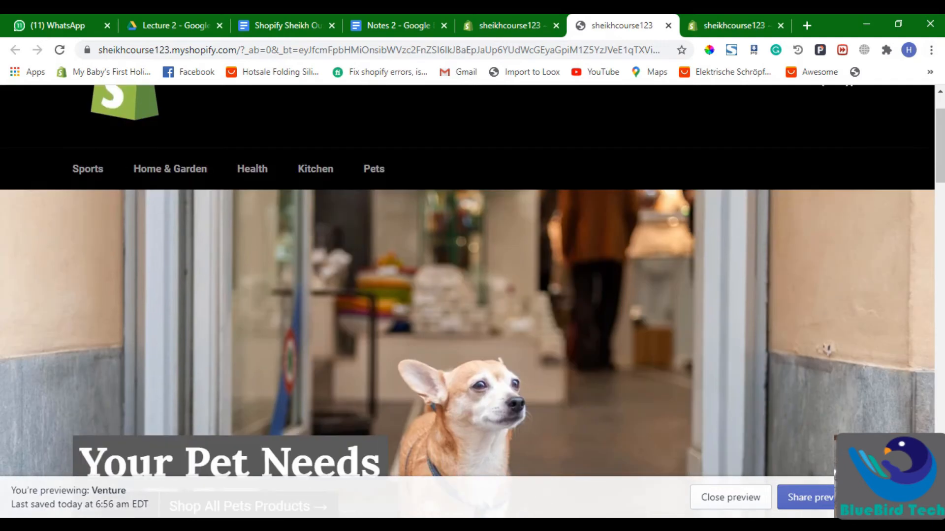
{"action": "scroll", "coordinate": [585, 266], "scroll_direction": "up", "scroll_amount": 2}
{"action": "scroll", "coordinate": [586, 266], "scroll_direction": "down", "scroll_amount": 10}
{"action": "scroll", "coordinate": [586, 268], "scroll_direction": "down", "scroll_amount": 15}
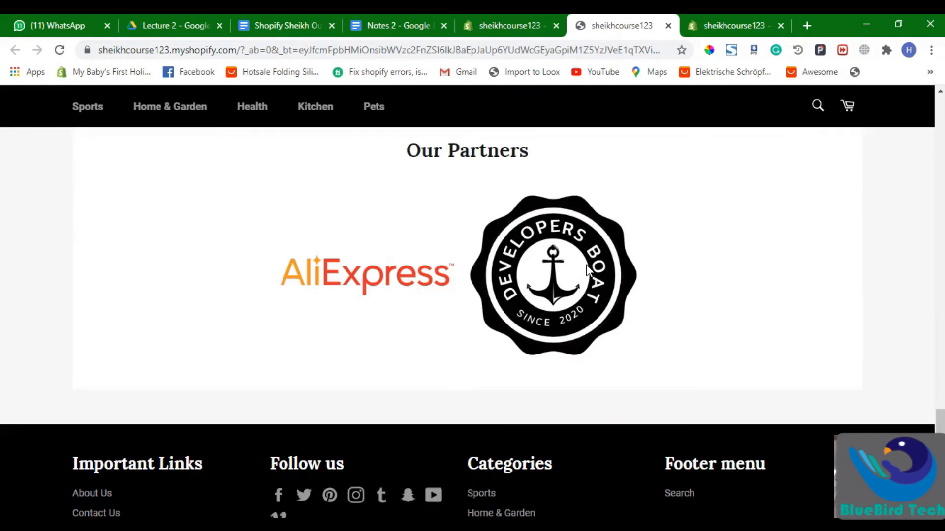
{"action": "scroll", "coordinate": [587, 270], "scroll_direction": "down", "scroll_amount": 3}
{"action": "scroll", "coordinate": [546, 315], "scroll_direction": "up", "scroll_amount": 20}
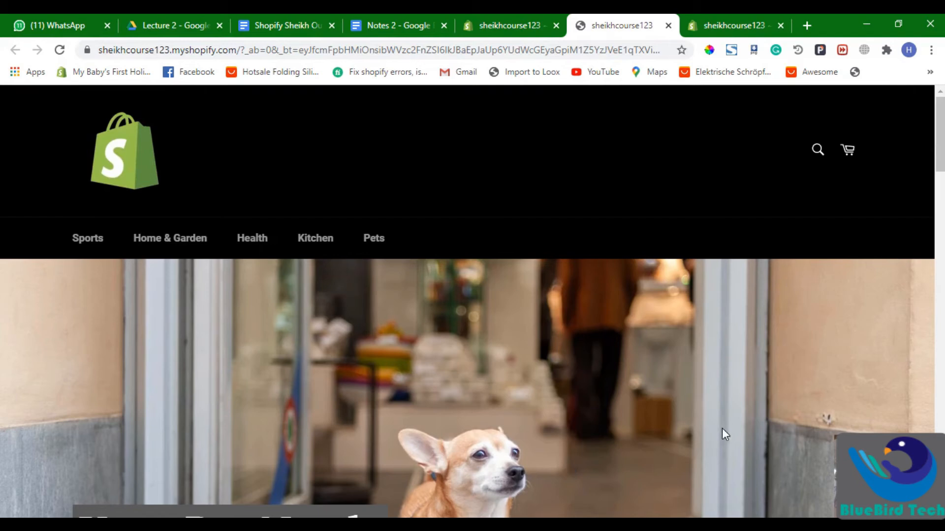
{"action": "scroll", "coordinate": [490, 317], "scroll_direction": "down", "scroll_amount": 20}
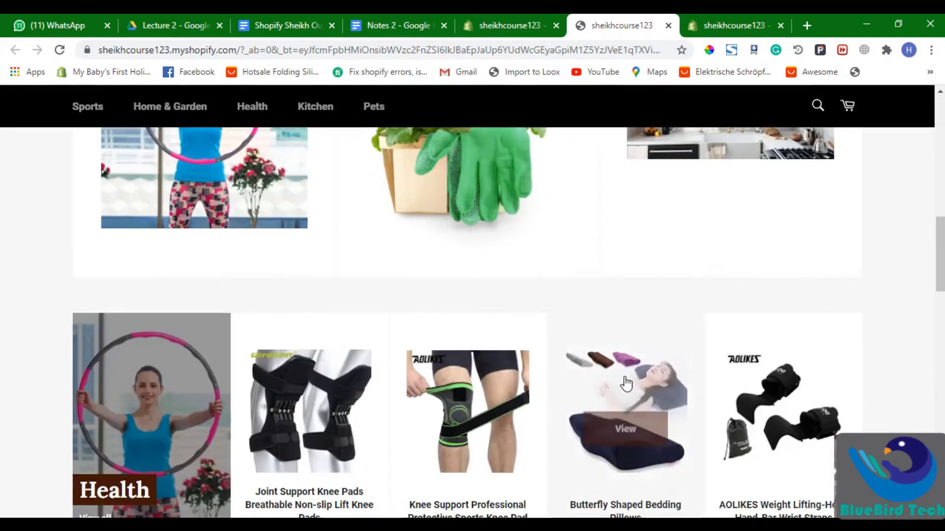
{"action": "scroll", "coordinate": [615, 354], "scroll_direction": "down", "scroll_amount": 8}
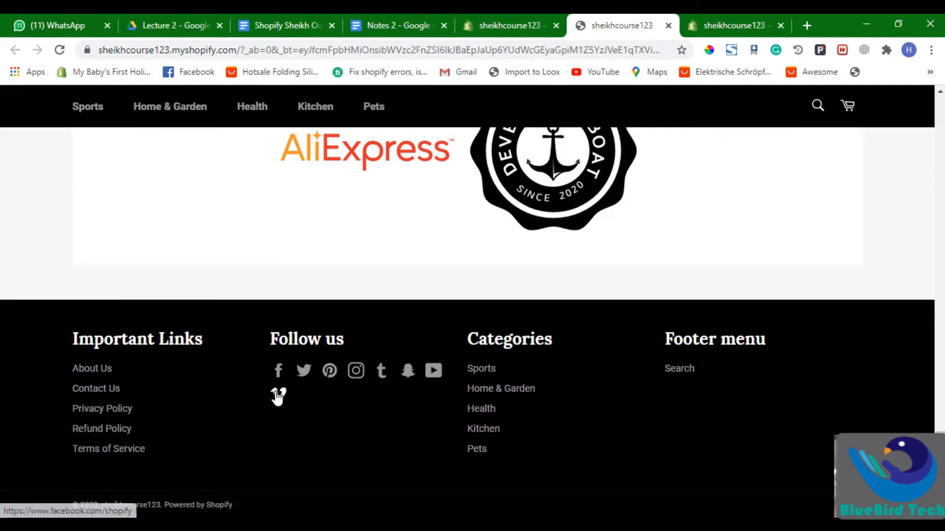
Examine the footer's Important Links, Follow us, Categories and Footer menu sections, and the Our Partners section above
{"action": "left_click_drag", "start_coordinate": [68, 335], "coordinate": [134, 433]}
{"action": "left_click_drag", "start_coordinate": [766, 342], "coordinate": [664, 341]}
{"action": "scroll", "coordinate": [695, 382], "scroll_direction": "up", "scroll_amount": 2}
{"action": "scroll", "coordinate": [694, 383], "scroll_direction": "down", "scroll_amount": 2}
{"action": "left_click", "coordinate": [744, 374]}
{"action": "left_click_drag", "start_coordinate": [744, 375], "coordinate": [399, 340]}
{"action": "left_click_drag", "start_coordinate": [730, 448], "coordinate": [1, 345]}
{"action": "scroll", "coordinate": [579, 326], "scroll_direction": "up", "scroll_amount": 6}
{"action": "scroll", "coordinate": [592, 354], "scroll_direction": "down", "scroll_amount": 2}
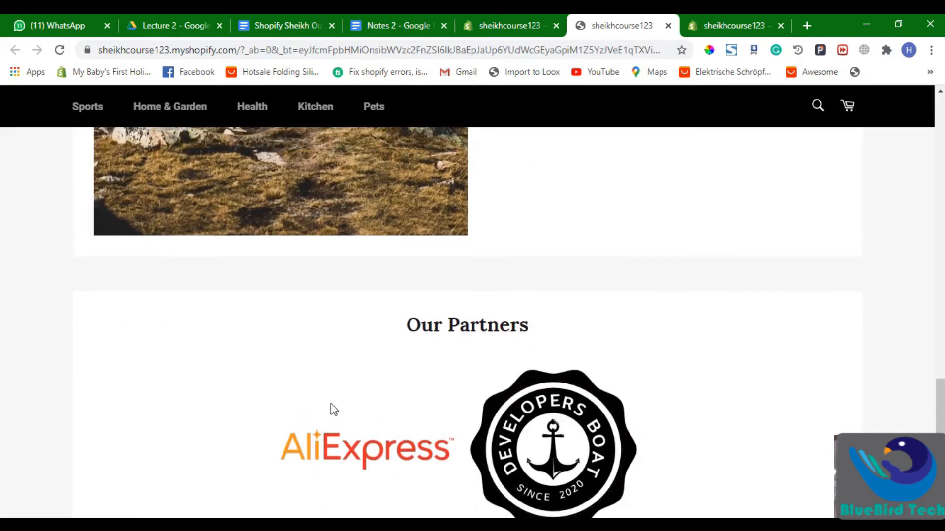
Open the Fitness collection from the Effective Fitness Products slide, and return to the home page to check its Health products
{"action": "scroll", "coordinate": [334, 410], "scroll_direction": "up", "scroll_amount": 15}
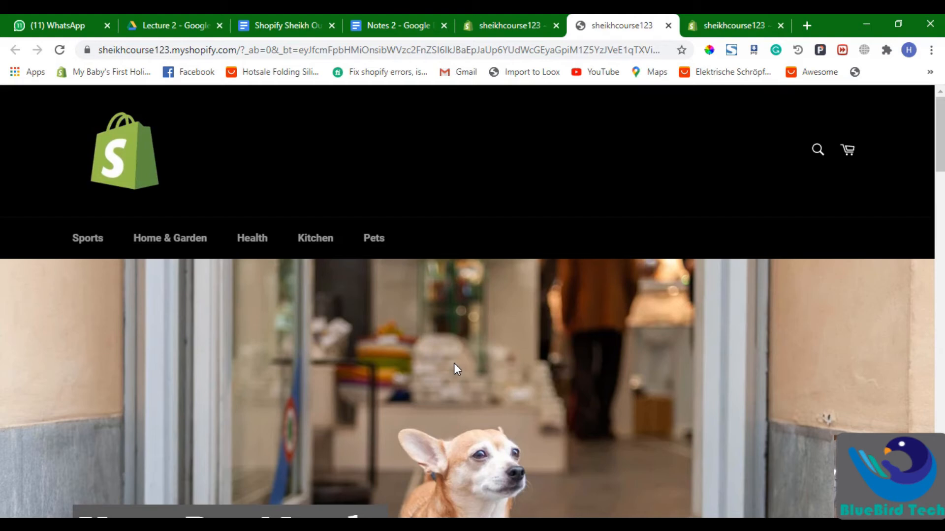
{"action": "scroll", "coordinate": [467, 339], "scroll_direction": "down", "scroll_amount": 3}
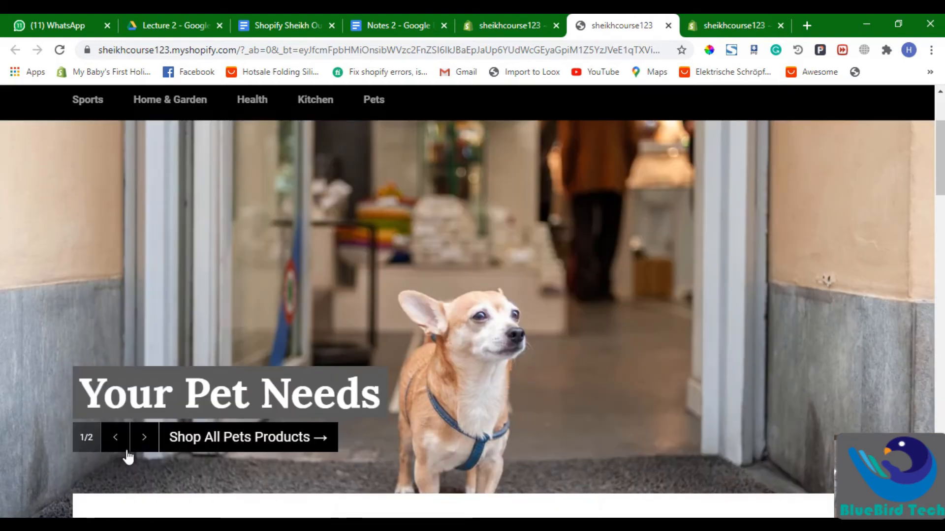
{"action": "left_click", "coordinate": [151, 445]}
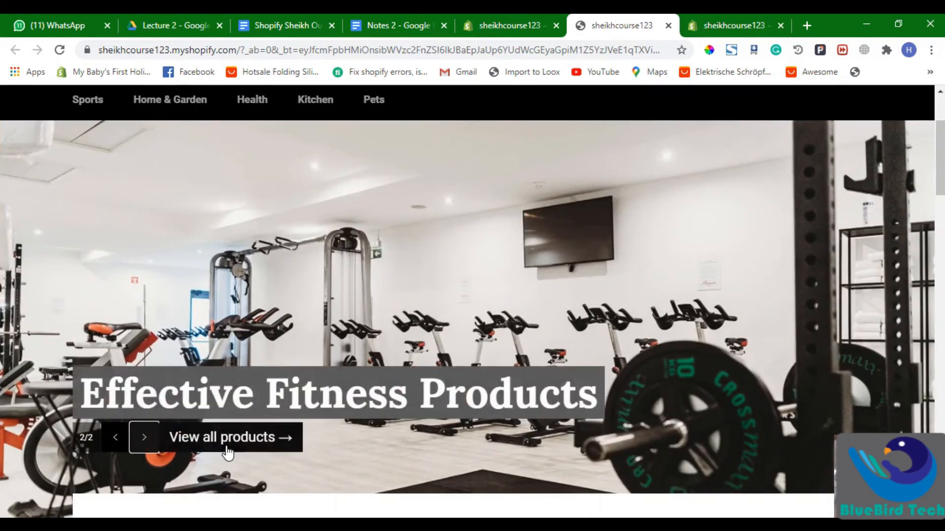
{"action": "left_click", "coordinate": [226, 449]}
{"action": "scroll", "coordinate": [491, 400], "scroll_direction": "down", "scroll_amount": 5}
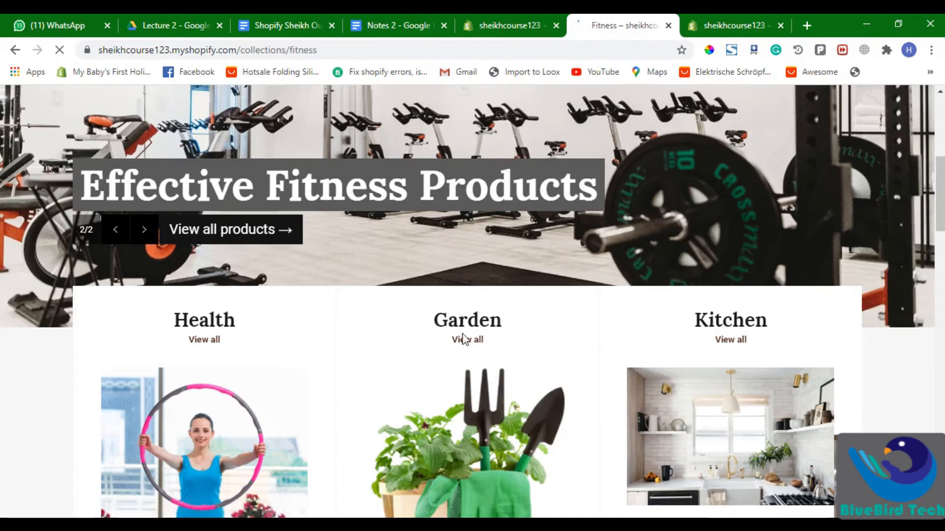
{"action": "scroll", "coordinate": [197, 276], "scroll_direction": "up", "scroll_amount": 3}
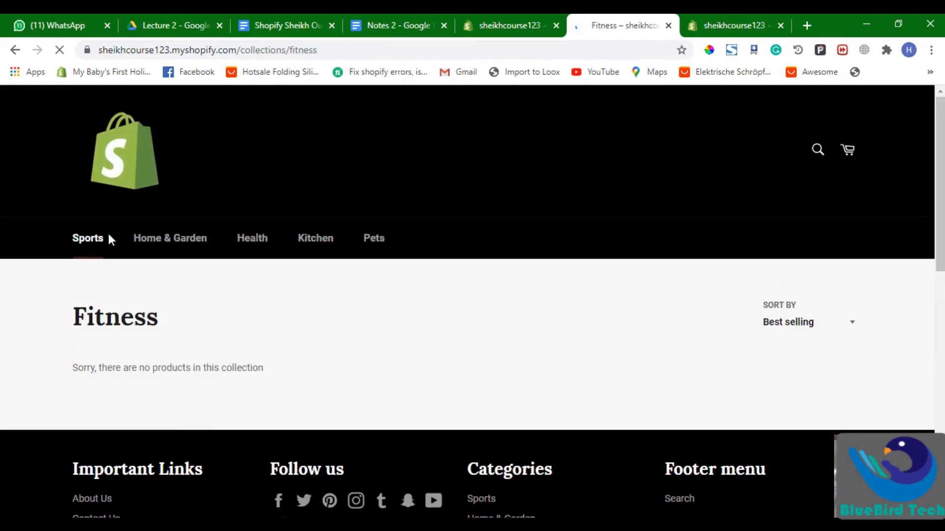
{"action": "left_click", "coordinate": [15, 50]}
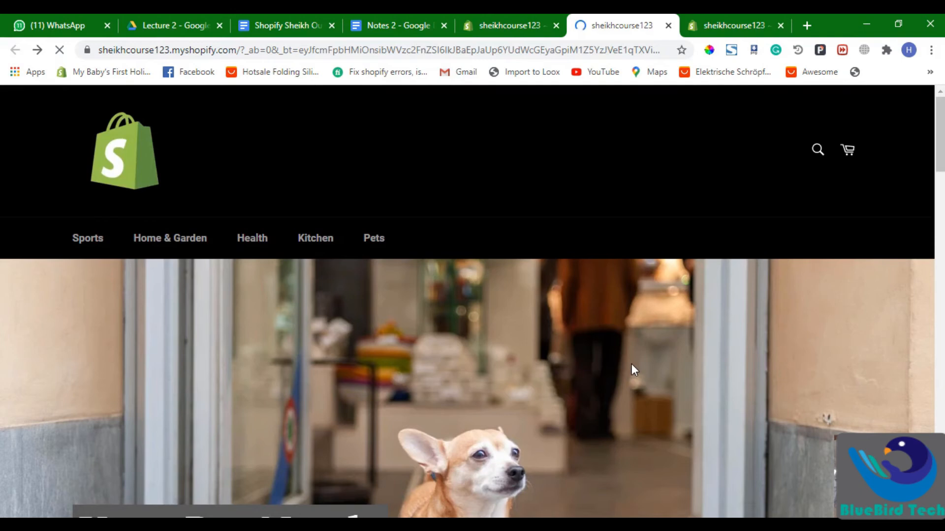
{"action": "scroll", "coordinate": [597, 377], "scroll_direction": "down", "scroll_amount": 10}
{"action": "scroll", "coordinate": [664, 350], "scroll_direction": "down", "scroll_amount": 5}
{"action": "scroll", "coordinate": [665, 350], "scroll_direction": "up", "scroll_amount": 4}
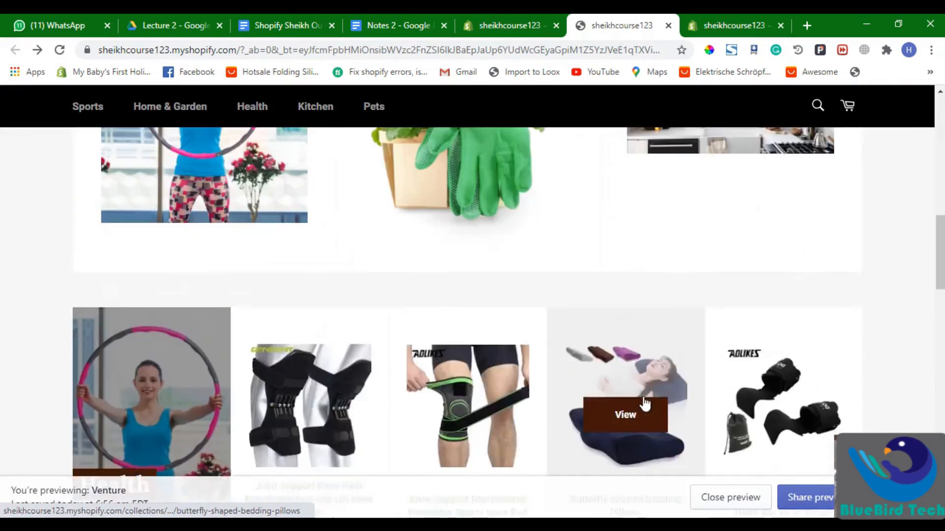
Switch to the Shopify Sheikh Outline document and select the topics from Menu Bar to Legal Pages for review
{"action": "left_click", "coordinate": [510, 25]}
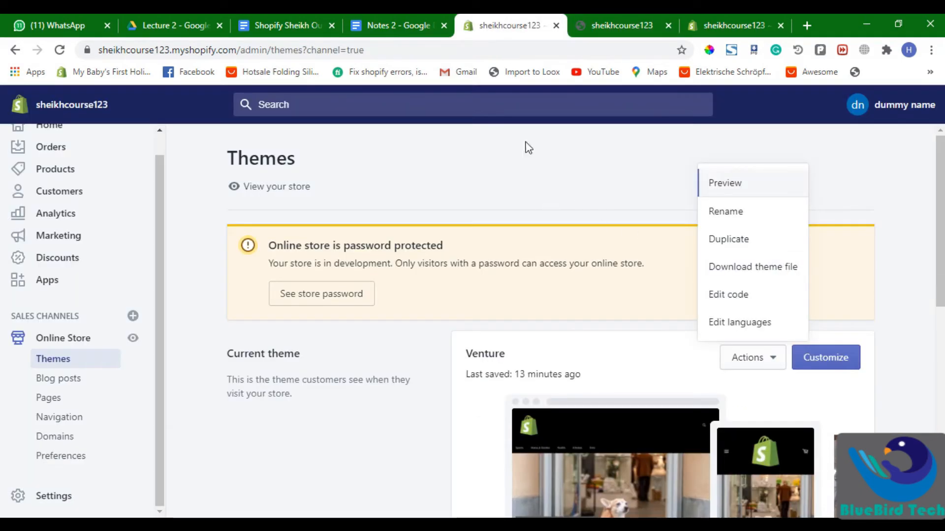
{"action": "left_click", "coordinate": [394, 25]}
{"action": "left_click", "coordinate": [321, 22]}
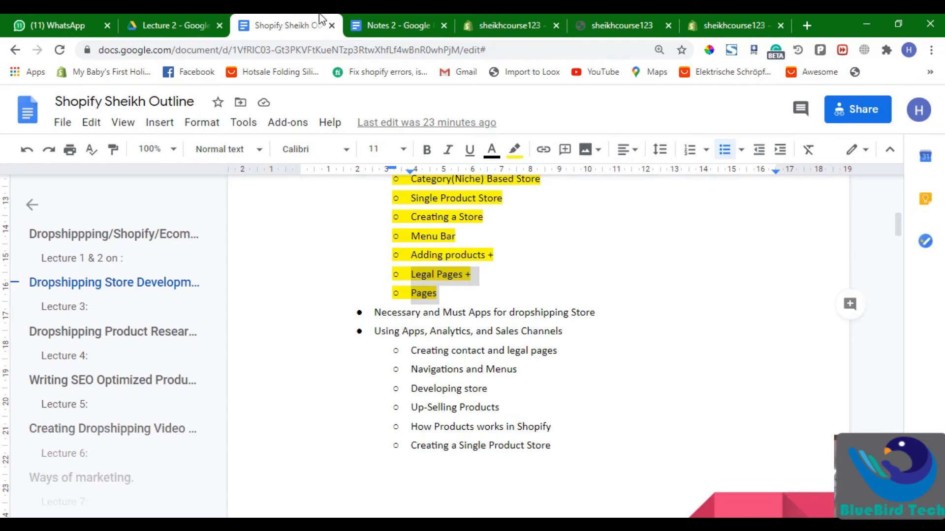
{"action": "left_click_drag", "start_coordinate": [412, 255], "coordinate": [526, 253]}
{"action": "left_click_drag", "start_coordinate": [412, 237], "coordinate": [468, 271]}
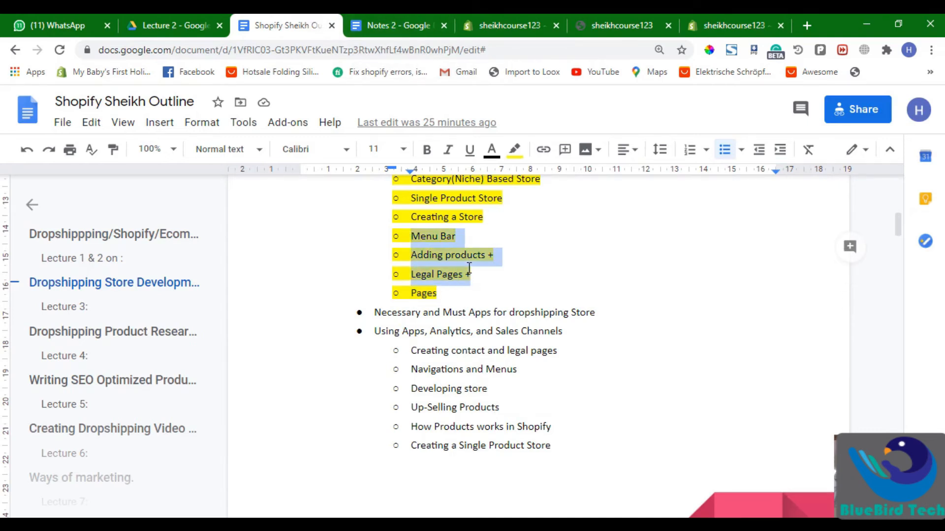
Return to the Shopify admin, open its Apps page, and visit the Shopify App Store
{"action": "left_click", "coordinate": [428, 22]}
{"action": "left_click", "coordinate": [477, 17]}
{"action": "left_click", "coordinate": [611, 20]}
{"action": "left_click", "coordinate": [492, 25]}
{"action": "left_click", "coordinate": [102, 287]}
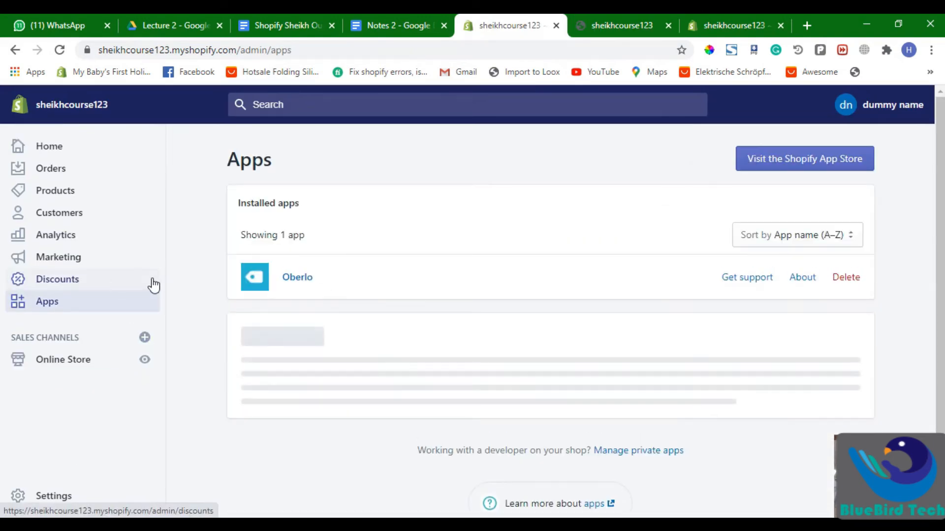
{"action": "left_click", "coordinate": [822, 158]}
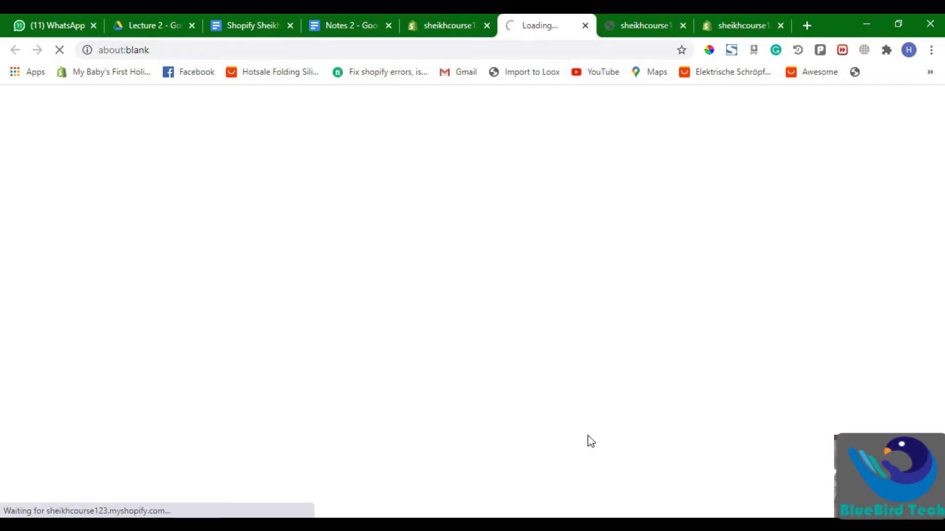
Close the store preview tab and move the Shopify App Store tab behind the second Shopify admin tab
{"action": "left_click", "coordinate": [665, 19]}
{"action": "left_click", "coordinate": [683, 25]}
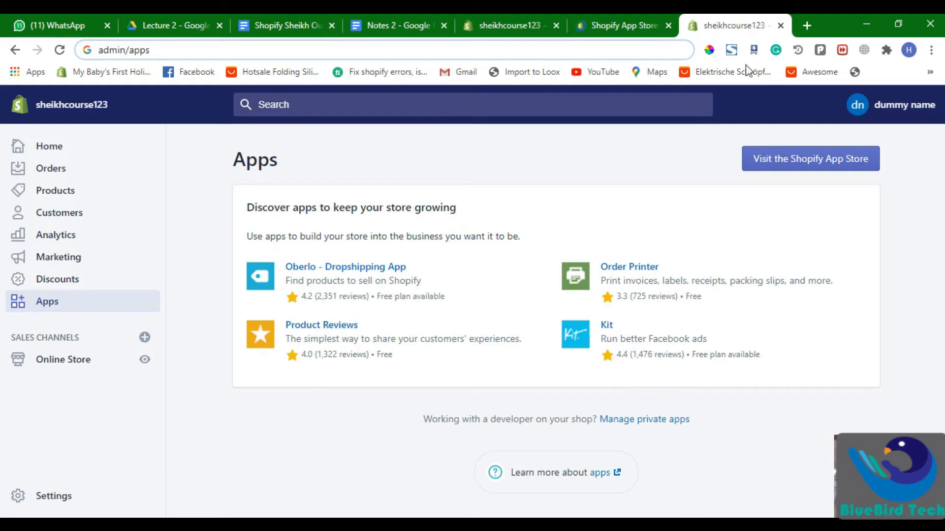
{"action": "left_click", "coordinate": [650, 16]}
{"action": "left_click", "coordinate": [550, 14]}
{"action": "left_click", "coordinate": [583, 20]}
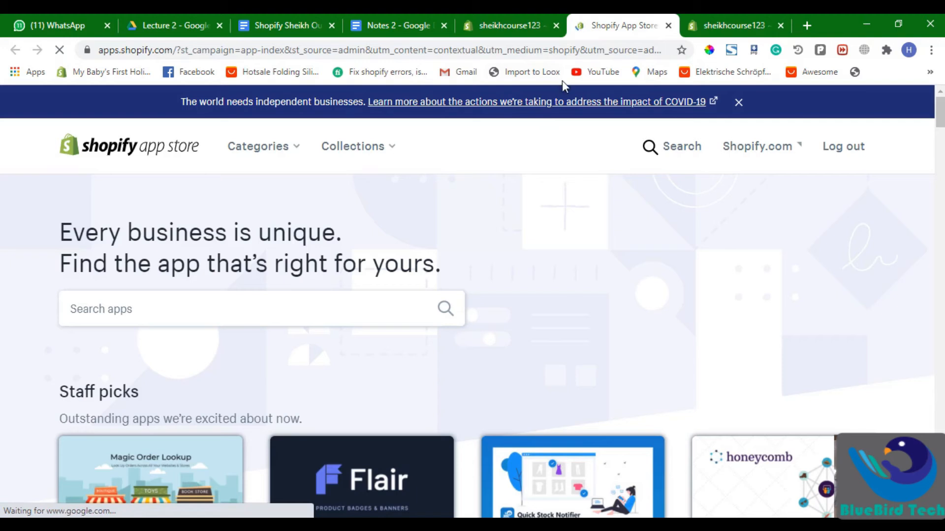
{"action": "left_click", "coordinate": [765, 14]}
{"action": "left_click_drag", "start_coordinate": [654, 14], "coordinate": [786, 19]}
Search Google in a new tab for "must apps for dropshippnig store" and open the Best Shopify Dropshipping Apps article
{"action": "left_click", "coordinate": [802, 15]}
{"action": "type", "text": "mu"}
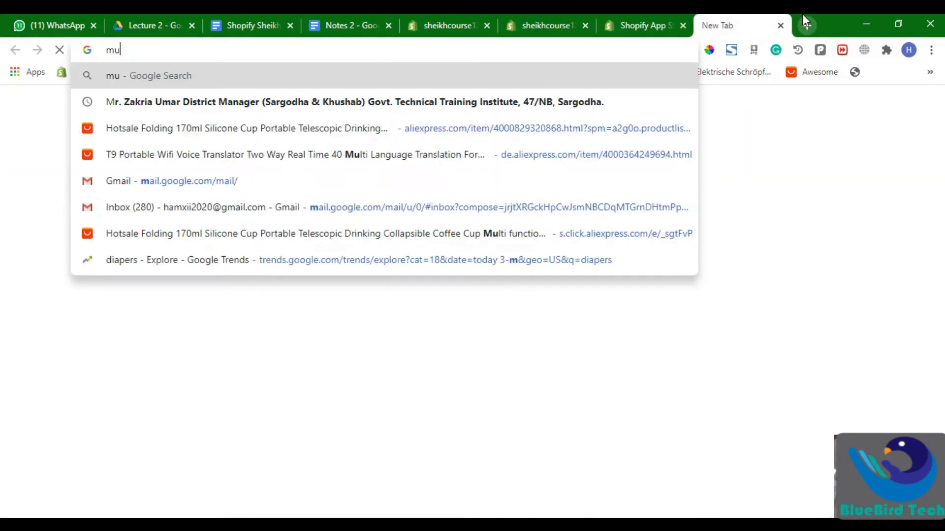
{"action": "type", "text": "st apps for "}
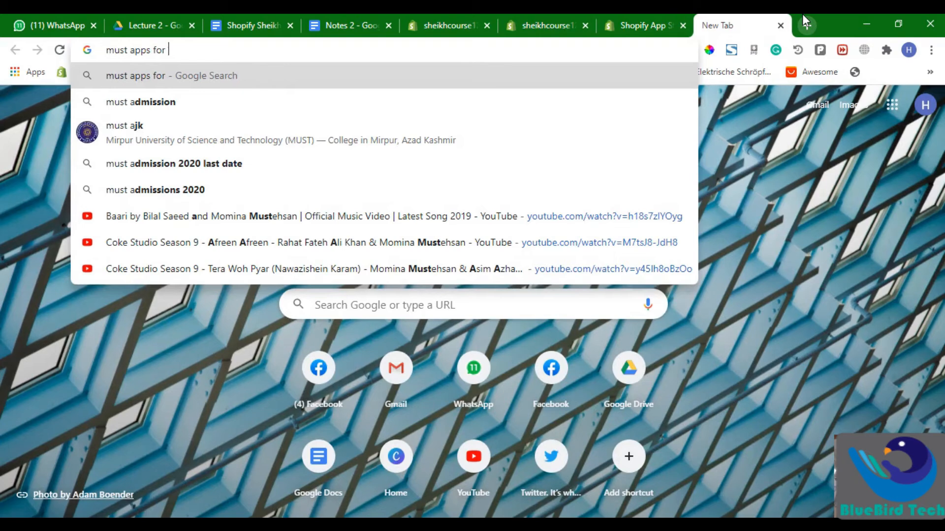
{"action": "type", "text": "dropshippnig "}
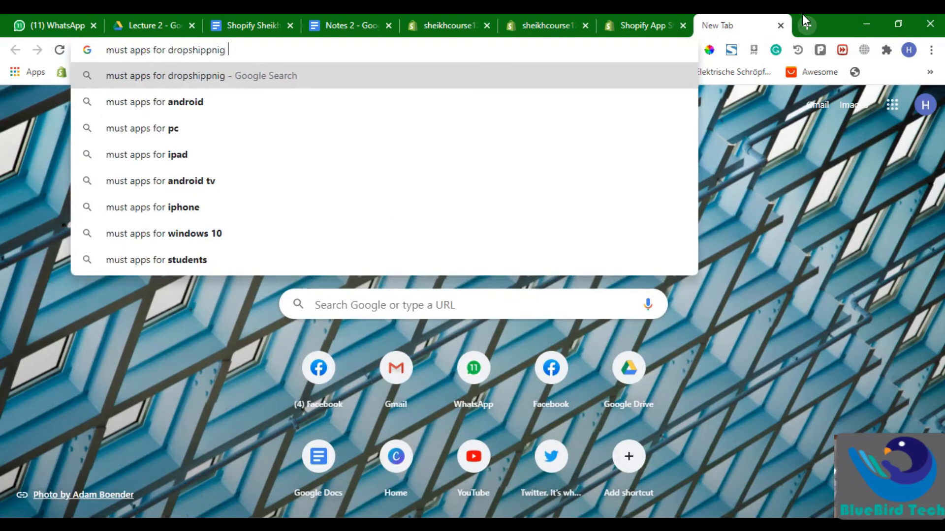
{"action": "type", "text": "store"}
{"action": "key", "text": "Return"}
{"action": "left_click", "coordinate": [632, 21]}
{"action": "left_click", "coordinate": [723, 24]}
{"action": "scroll", "coordinate": [291, 380], "scroll_direction": "down", "scroll_amount": 2}
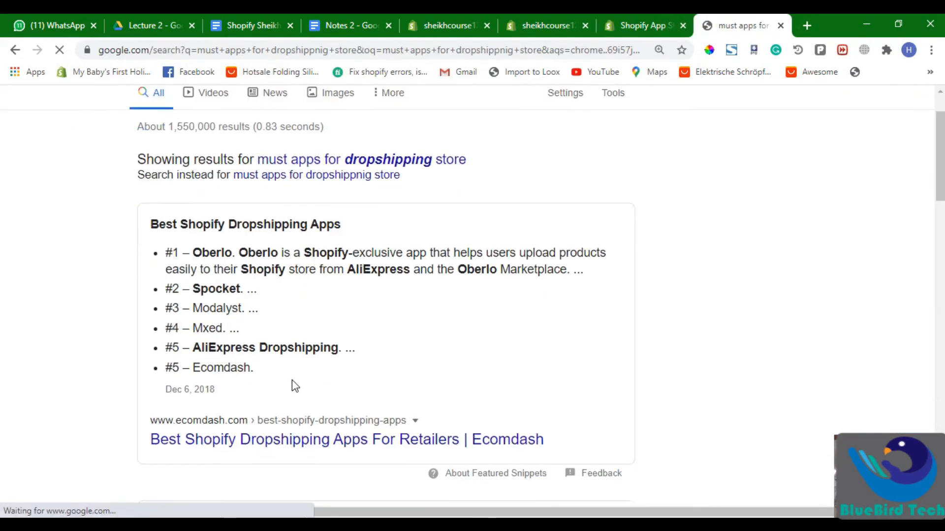
Switch to the Shopify App Store, search it for "facebook", and look through the listed apps
{"action": "left_click", "coordinate": [657, 25]}
{"action": "scroll", "coordinate": [475, 329], "scroll_direction": "down", "scroll_amount": 3}
{"action": "scroll", "coordinate": [312, 285], "scroll_direction": "up", "scroll_amount": 3}
{"action": "left_click", "coordinate": [333, 318]}
{"action": "type", "text": "faceb"}
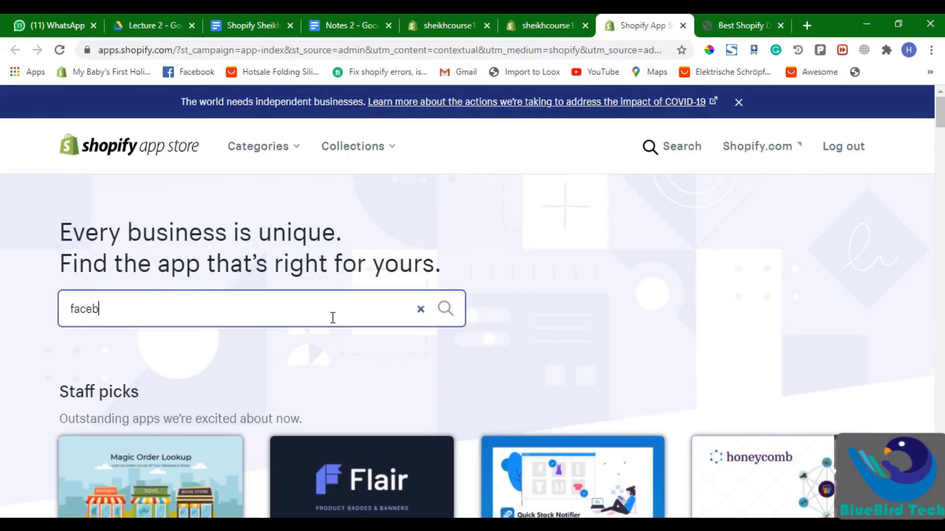
{"action": "type", "text": "ook"}
{"action": "key", "text": "Return"}
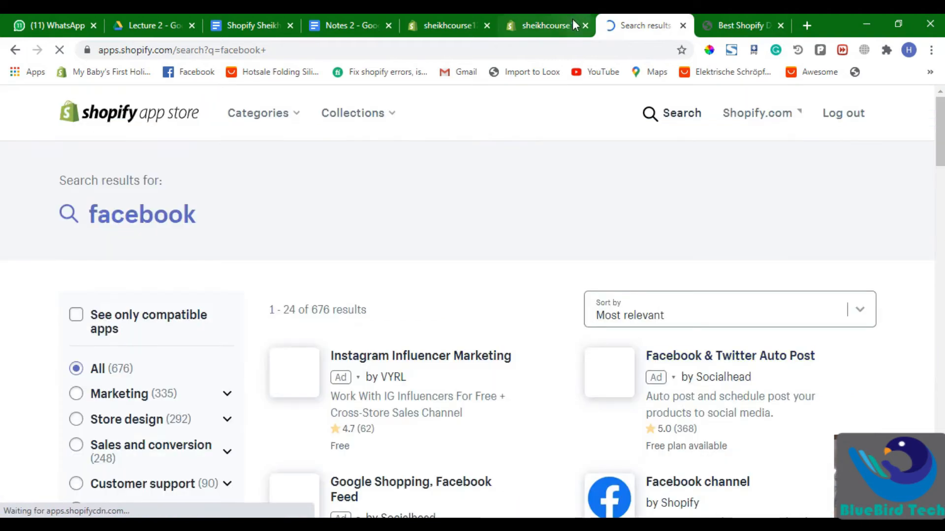
{"action": "scroll", "coordinate": [321, 380], "scroll_direction": "down", "scroll_amount": 2}
{"action": "scroll", "coordinate": [672, 351], "scroll_direction": "down", "scroll_amount": 1}
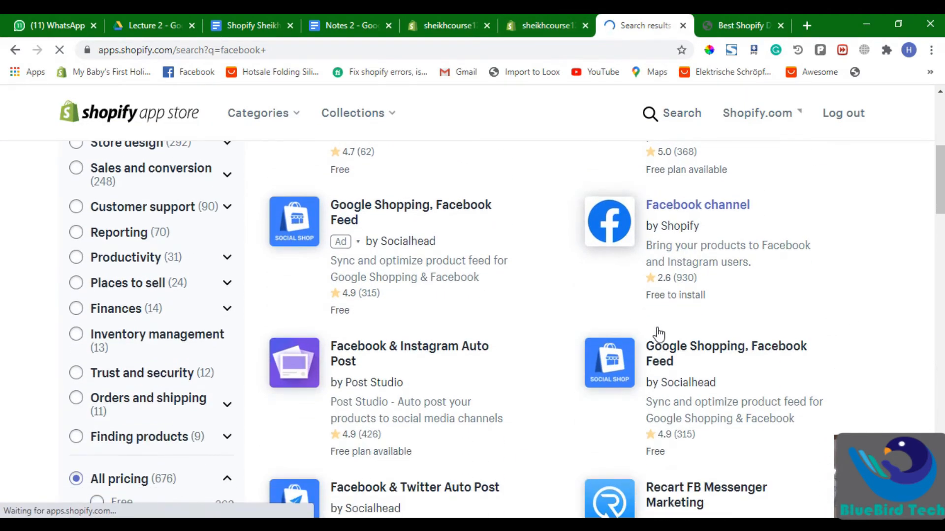
{"action": "scroll", "coordinate": [239, 414], "scroll_direction": "down", "scroll_amount": 3}
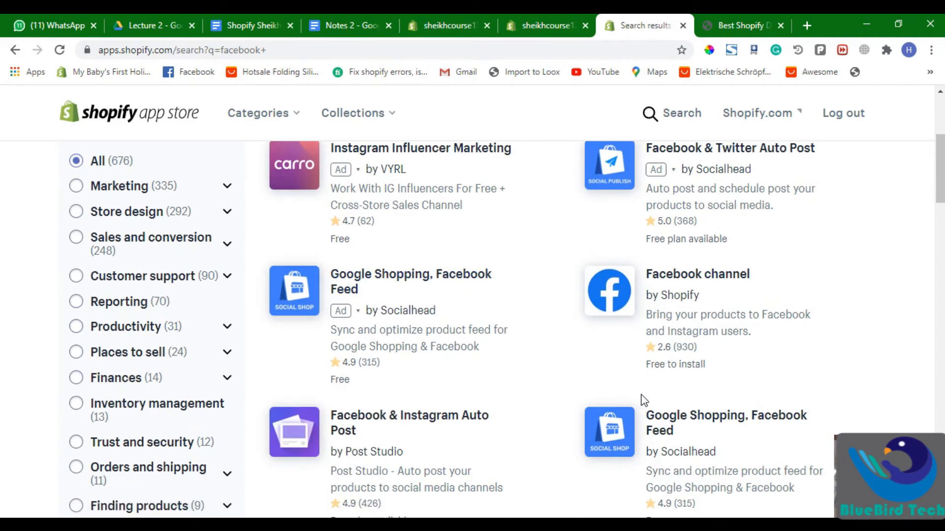
{"action": "scroll", "coordinate": [635, 400], "scroll_direction": "down", "scroll_amount": 2}
{"action": "scroll", "coordinate": [592, 363], "scroll_direction": "up", "scroll_amount": 8}
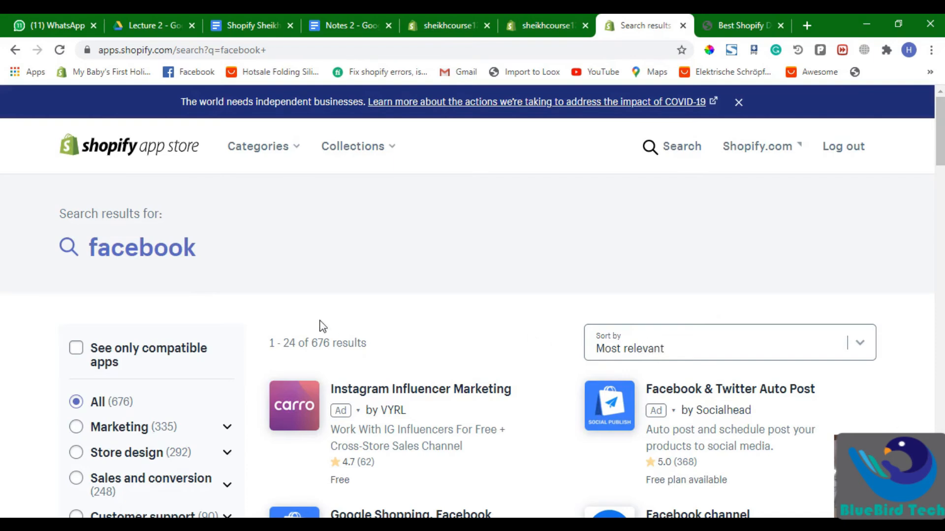
Filter the "facebook" app results by Customer support and look through the listed chat and messenger apps
{"action": "scroll", "coordinate": [322, 326], "scroll_direction": "down", "scroll_amount": 4}
{"action": "left_click", "coordinate": [130, 317]}
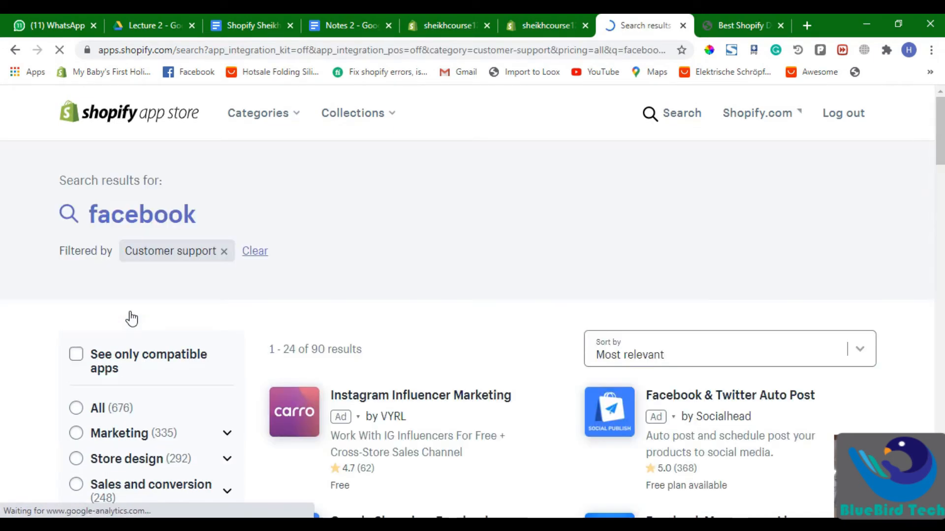
{"action": "scroll", "coordinate": [738, 162], "scroll_direction": "down", "scroll_amount": 3}
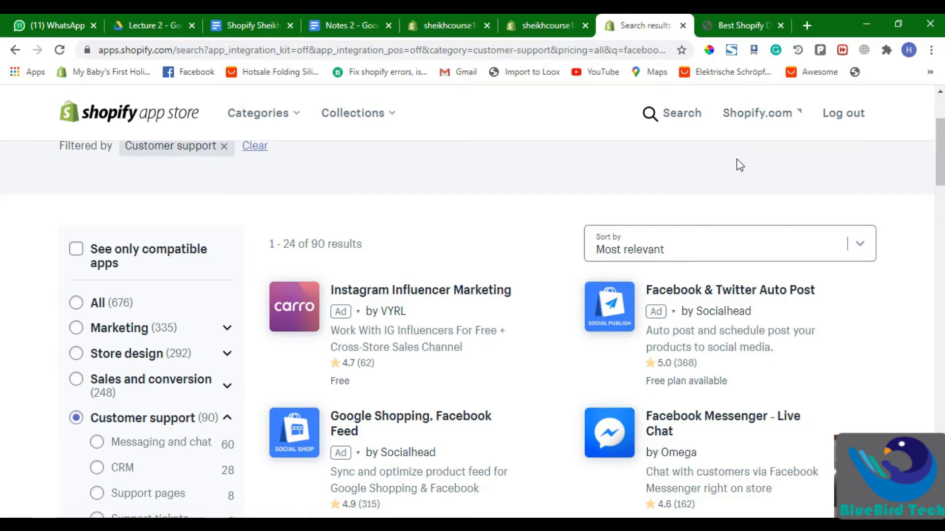
{"action": "scroll", "coordinate": [683, 385], "scroll_direction": "down", "scroll_amount": 3}
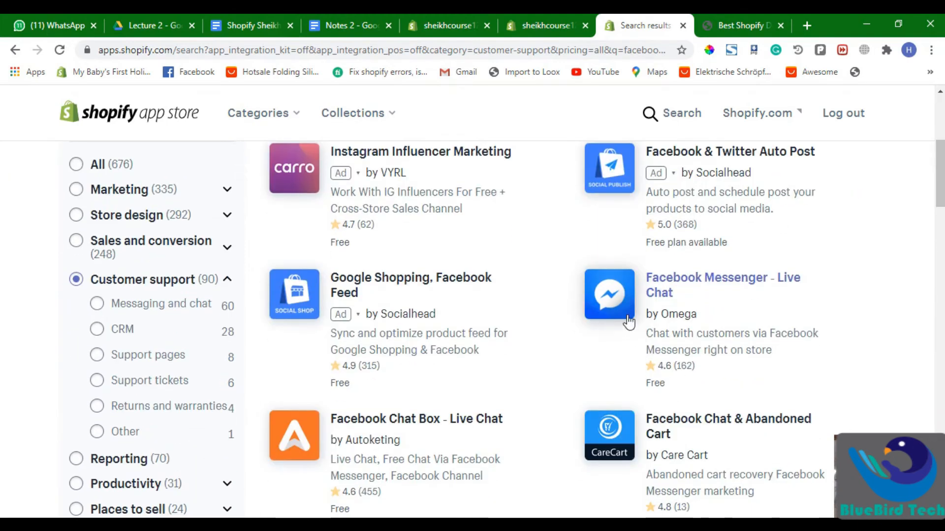
{"action": "scroll", "coordinate": [565, 342], "scroll_direction": "down", "scroll_amount": 6}
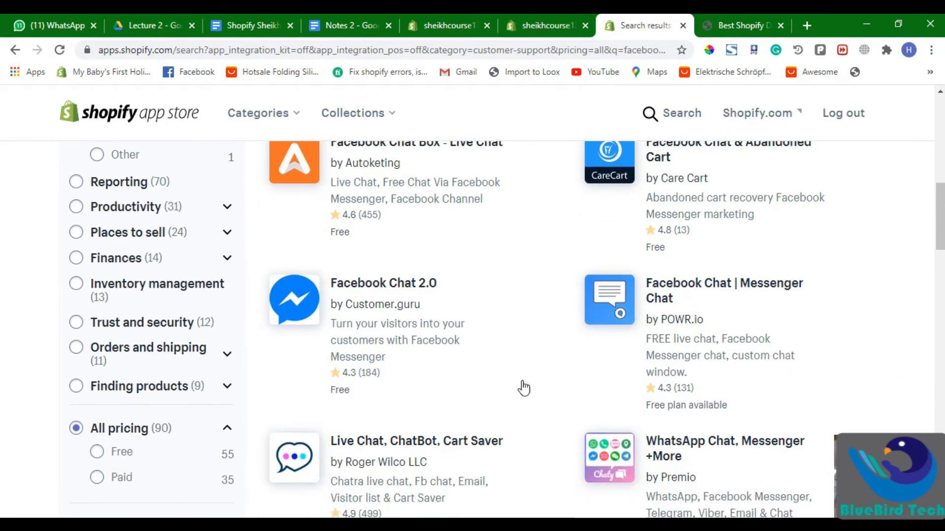
{"action": "scroll", "coordinate": [593, 276], "scroll_direction": "down", "scroll_amount": 2}
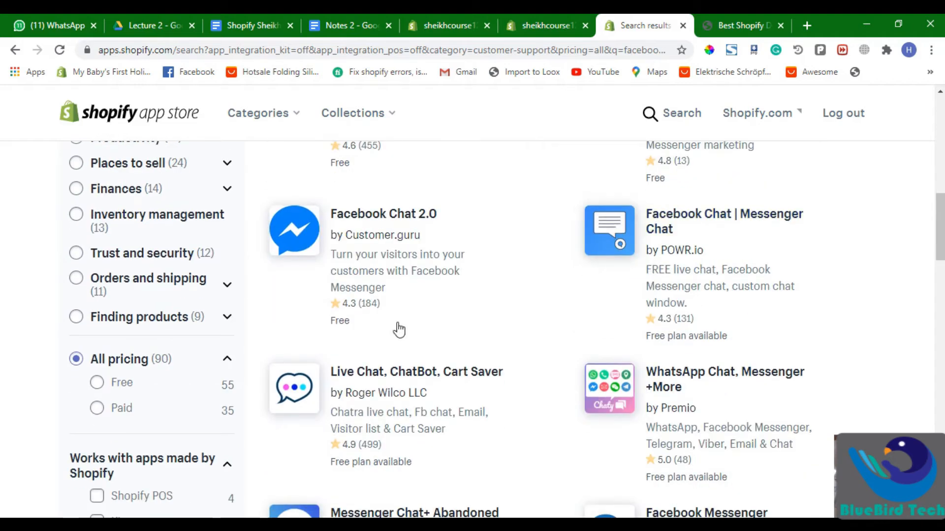
{"action": "scroll", "coordinate": [116, 327], "scroll_direction": "down", "scroll_amount": 3}
{"action": "scroll", "coordinate": [594, 416], "scroll_direction": "down", "scroll_amount": 5}
{"action": "scroll", "coordinate": [594, 416], "scroll_direction": "down", "scroll_amount": 7}
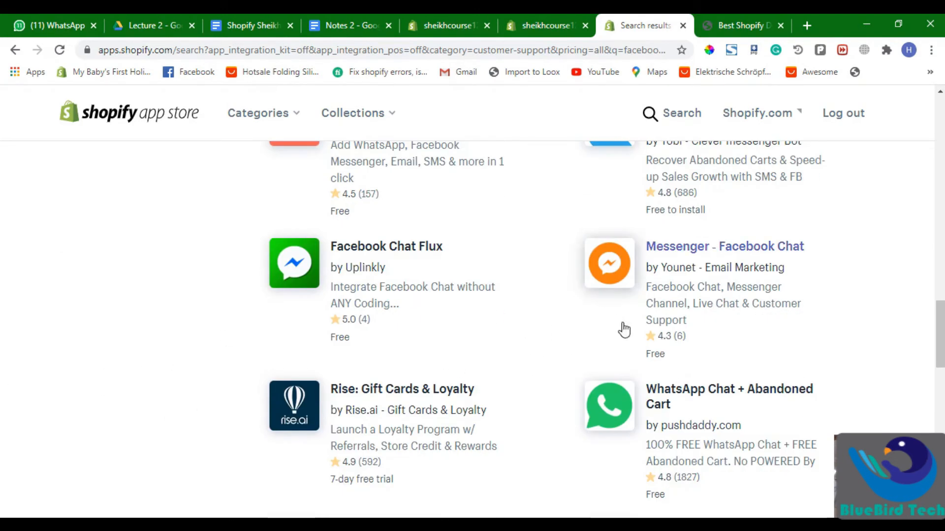
{"action": "scroll", "coordinate": [624, 330], "scroll_direction": "up", "scroll_amount": 15}
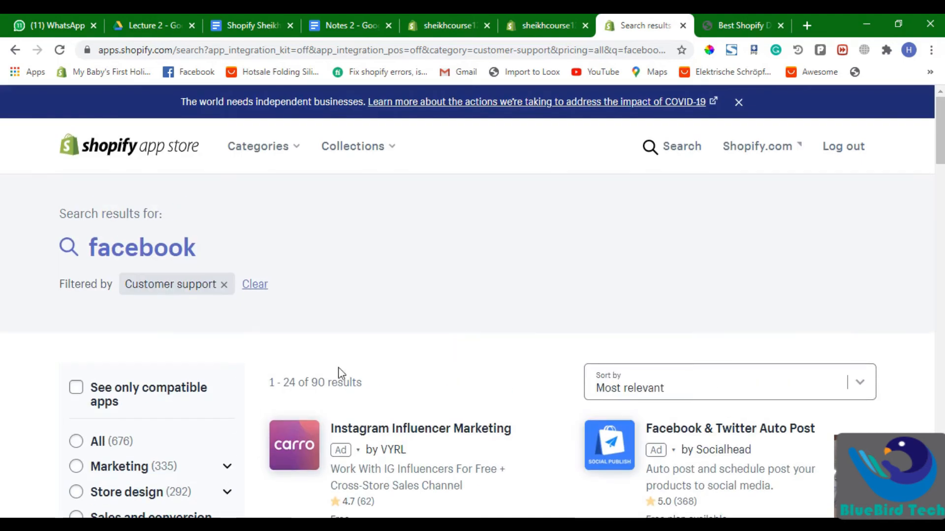
Clear the Customer support filter, then search the app store for "upsell" and look through the listed apps
{"action": "left_click", "coordinate": [226, 293]}
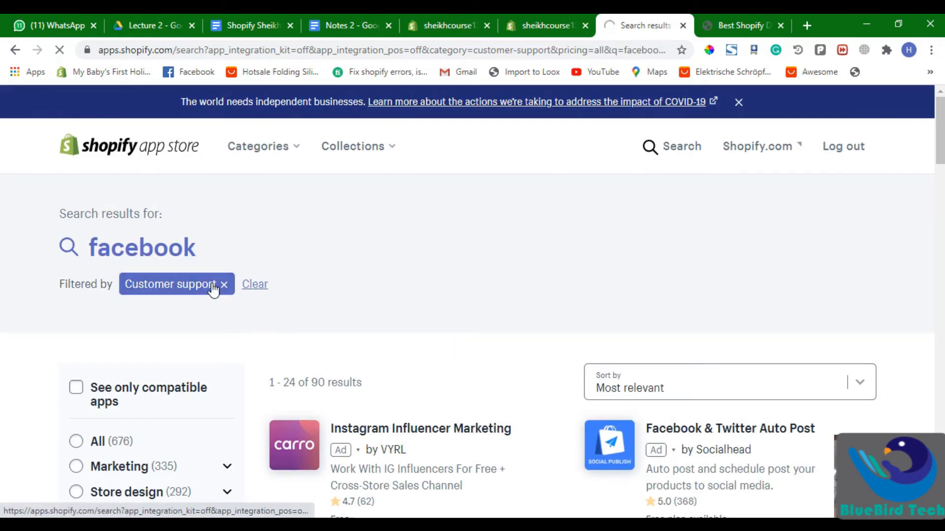
{"action": "left_click", "coordinate": [254, 284]}
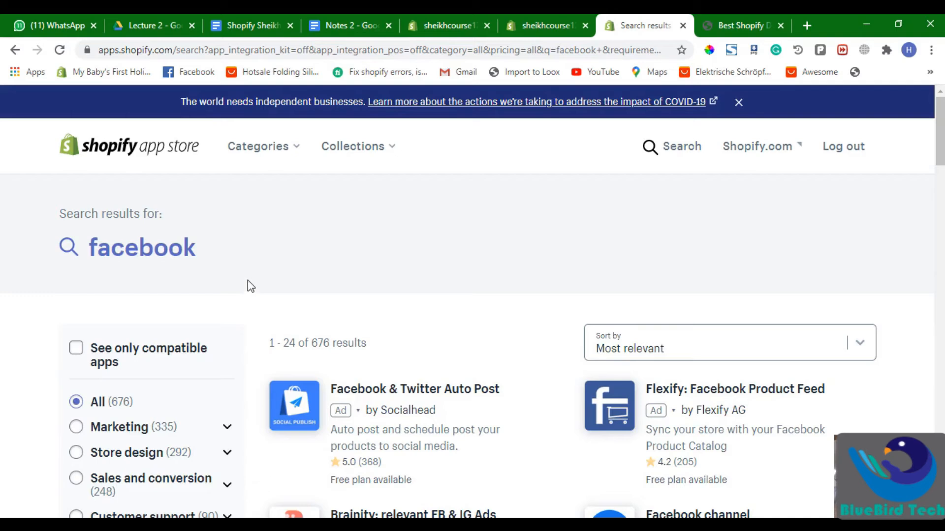
{"action": "left_click", "coordinate": [179, 248]}
{"action": "left_click", "coordinate": [199, 248]}
{"action": "left_click", "coordinate": [182, 248]}
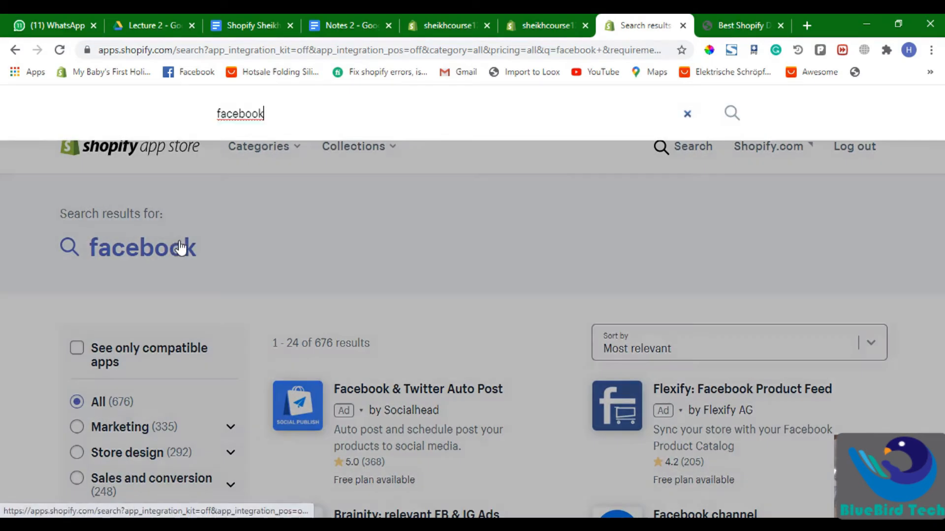
{"action": "type", "text": "upsell"}
{"action": "key", "text": "Return"}
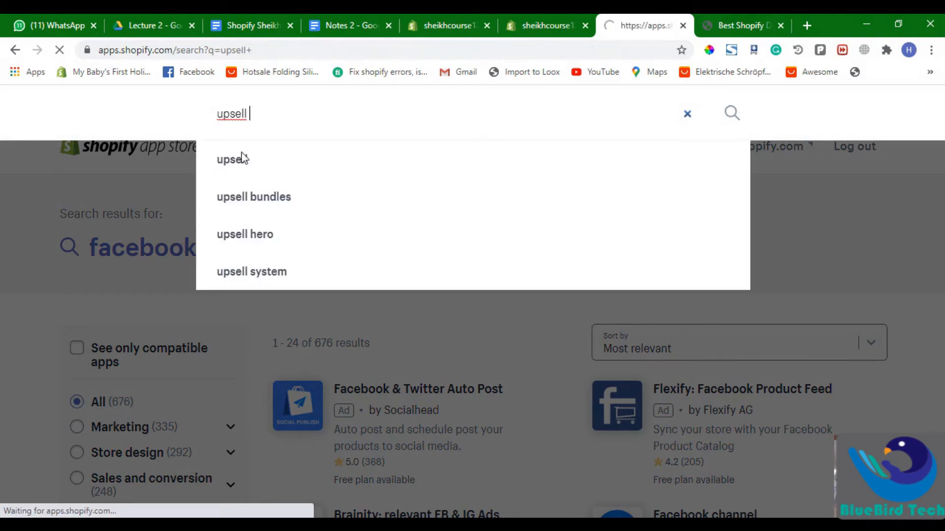
{"action": "scroll", "coordinate": [208, 309], "scroll_direction": "down", "scroll_amount": 1}
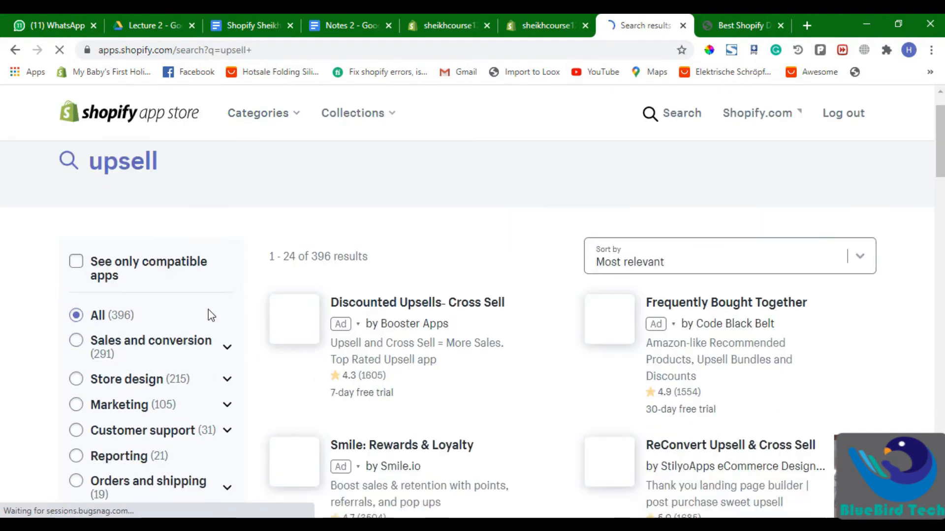
{"action": "scroll", "coordinate": [517, 347], "scroll_direction": "down", "scroll_amount": 3}
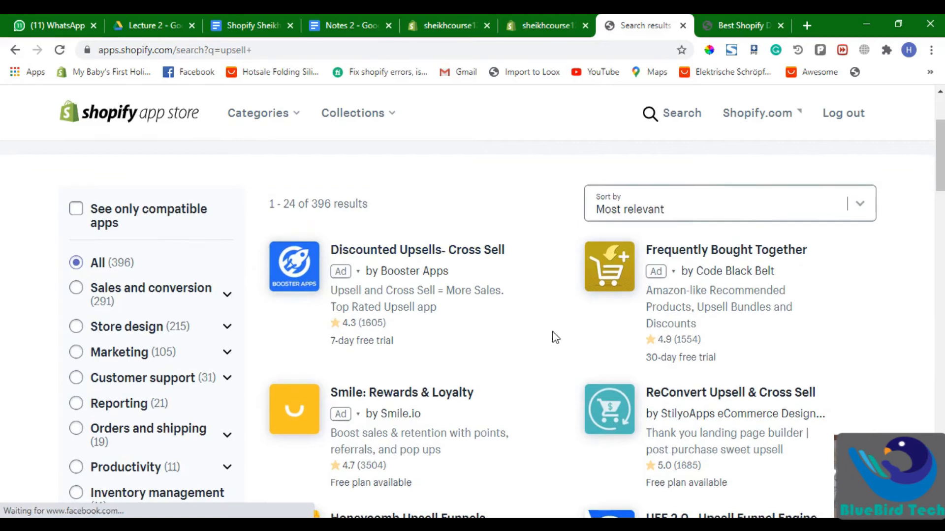
{"action": "scroll", "coordinate": [586, 325], "scroll_direction": "down", "scroll_amount": 5}
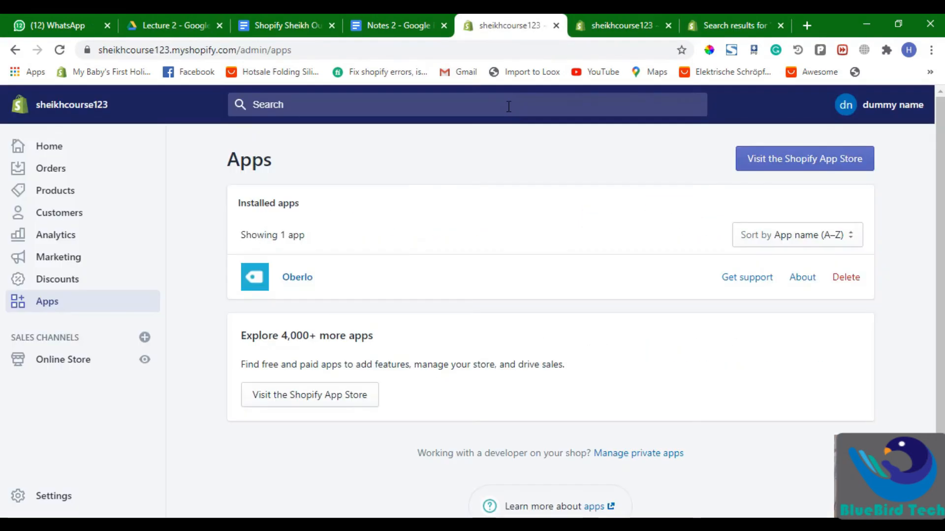
Switch to the Shopify admin and search it for "abandon checkout"
{"action": "left_click", "coordinate": [506, 105]}
{"action": "type", "text": "abandon checkout"}
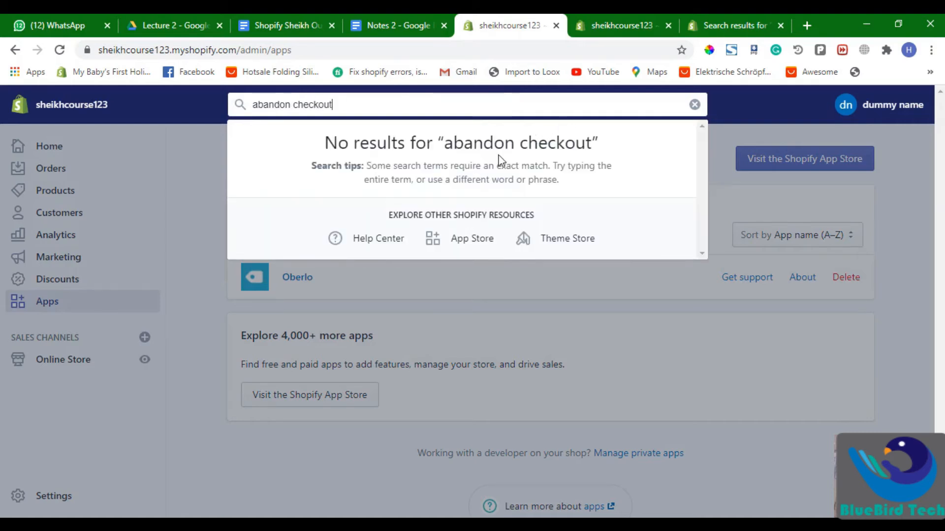
{"action": "left_click_drag", "start_coordinate": [502, 150], "coordinate": [555, 149]}
{"action": "left_click", "coordinate": [555, 149]}
Search Google for "abandoned cart" in a new tab, glance at the definition, and close that tab
{"action": "left_click", "coordinate": [793, 21]}
{"action": "type", "text": "Abandoned Cart"}
{"action": "key", "text": "Return"}
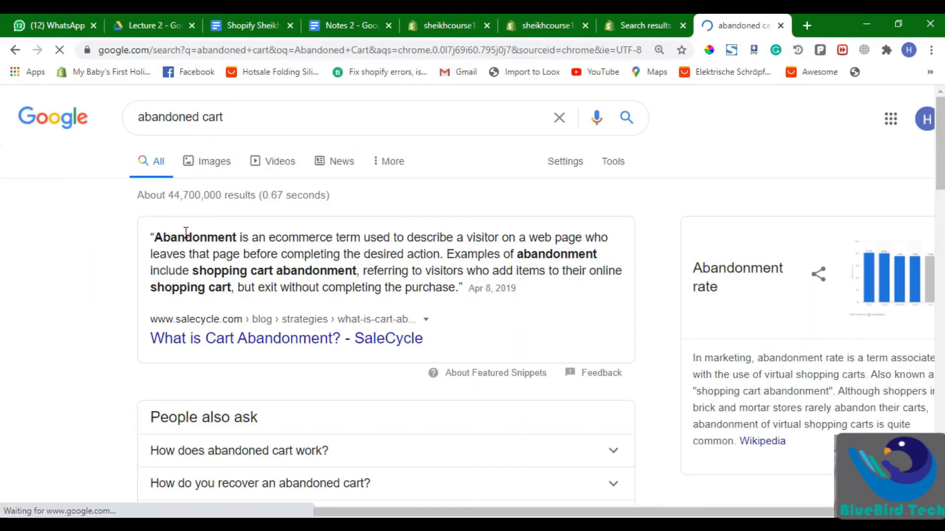
{"action": "double_click", "coordinate": [186, 232]}
{"action": "left_click", "coordinate": [276, 119]}
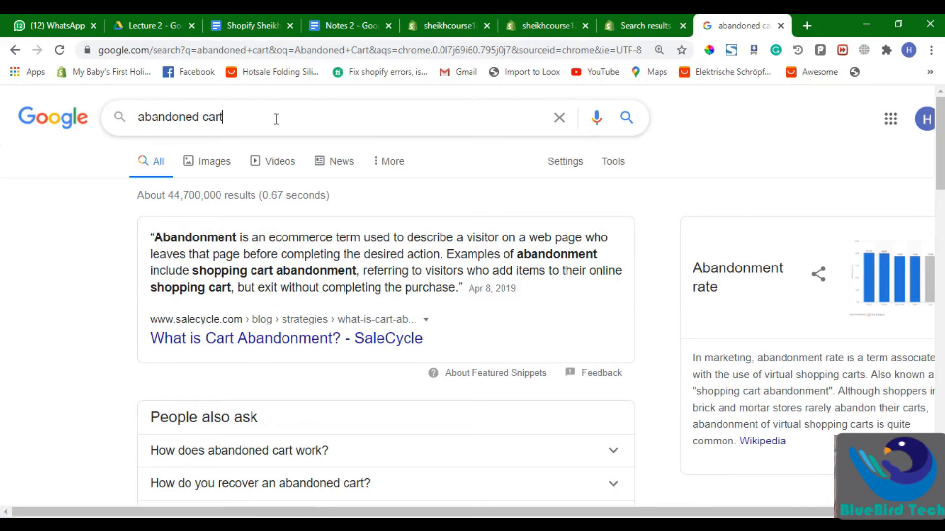
{"action": "left_click_drag", "start_coordinate": [304, 118], "coordinate": [129, 120]}
{"action": "key", "text": "BackSpace"}
{"action": "left_click_drag", "start_coordinate": [35, 250], "coordinate": [32, 242]}
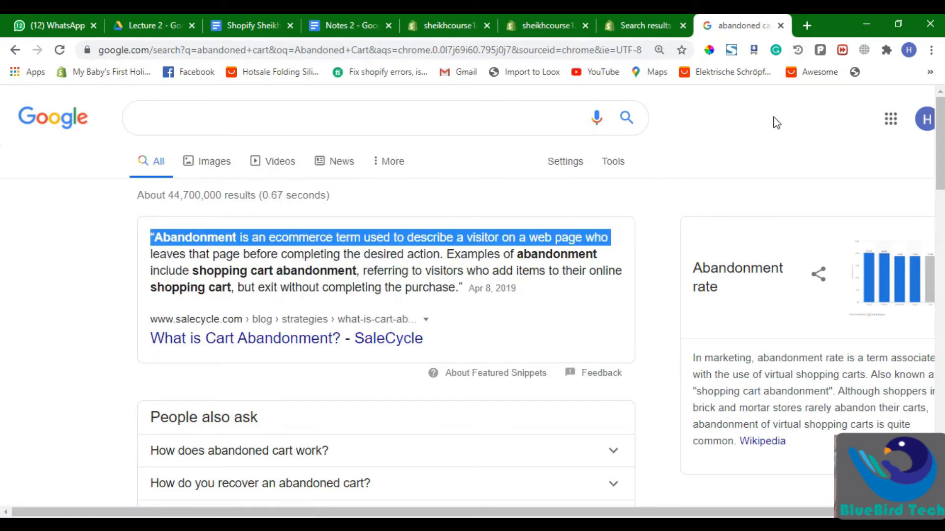
{"action": "key", "text": "ctrl+w"}
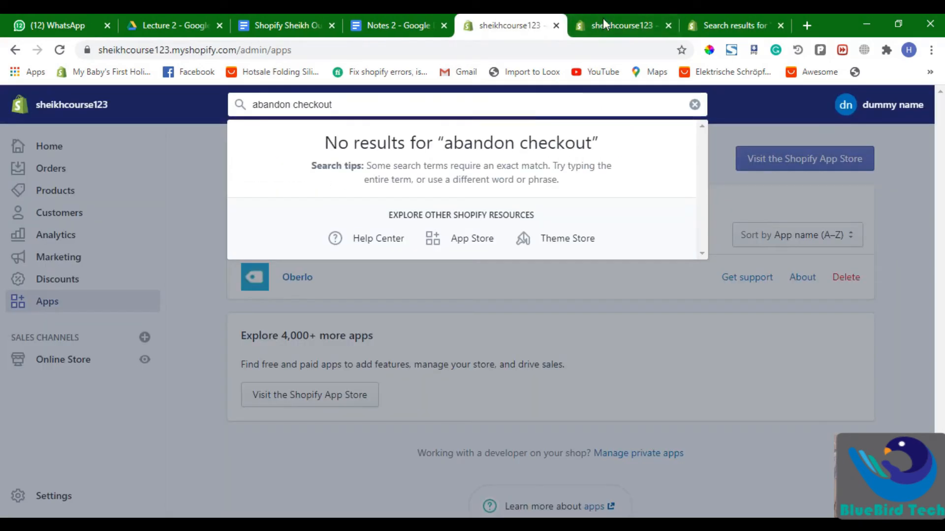
Carry the "abandon checkout" search over from the admin to the Shopify App Store and look through the listed apps
{"action": "left_click", "coordinate": [472, 244]}
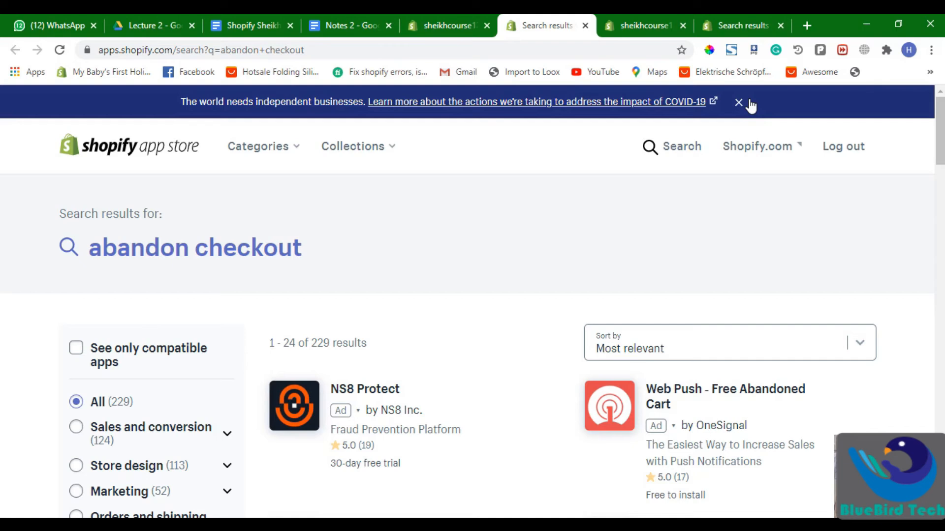
{"action": "scroll", "coordinate": [238, 285], "scroll_direction": "down", "scroll_amount": 7}
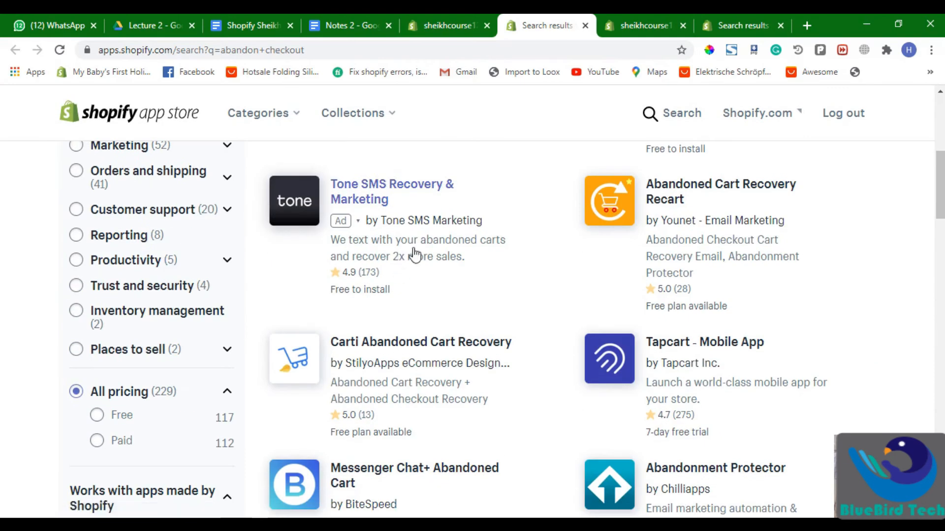
{"action": "scroll", "coordinate": [422, 359], "scroll_direction": "down", "scroll_amount": 3}
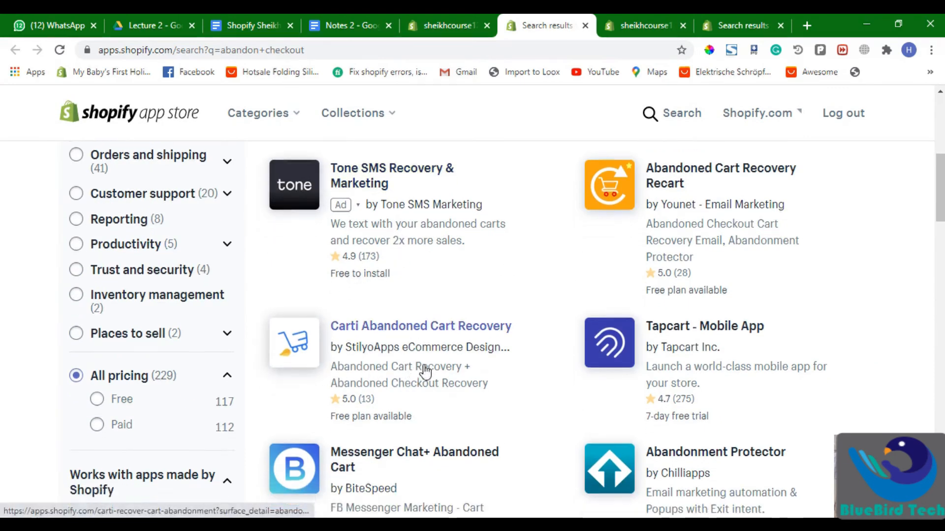
{"action": "scroll", "coordinate": [555, 338], "scroll_direction": "down", "scroll_amount": 4}
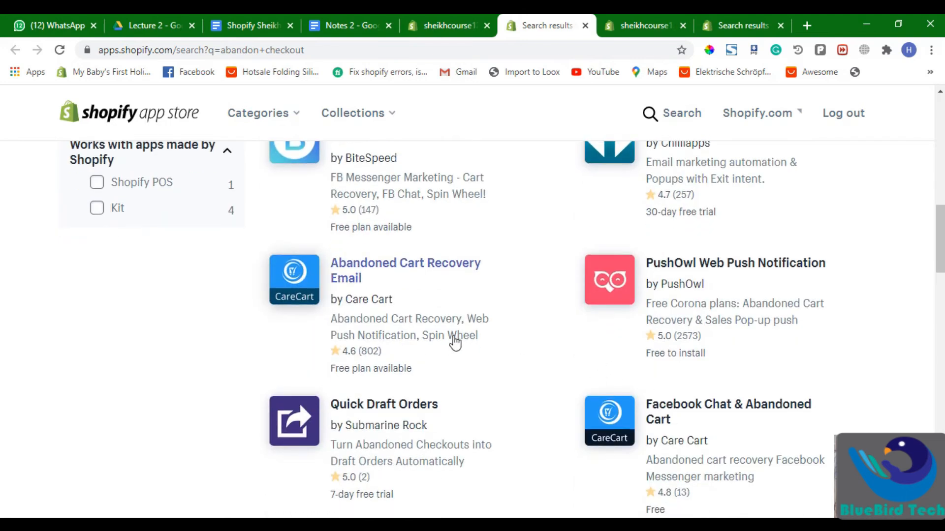
{"action": "scroll", "coordinate": [672, 375], "scroll_direction": "down", "scroll_amount": 5}
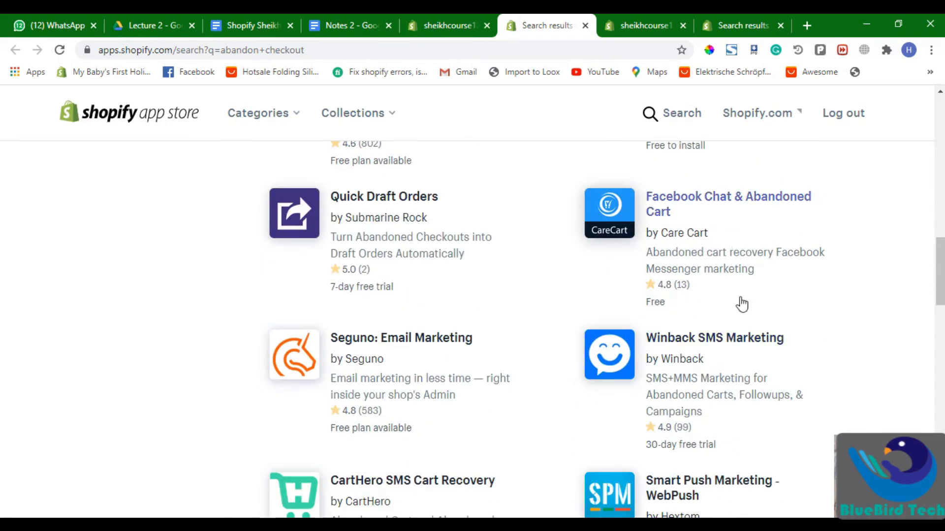
{"action": "scroll", "coordinate": [577, 294], "scroll_direction": "down", "scroll_amount": 3}
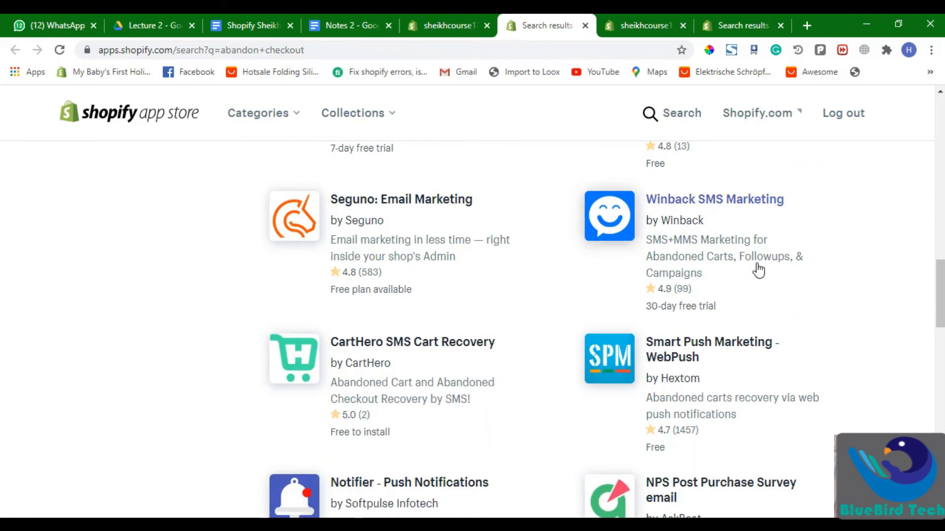
{"action": "scroll", "coordinate": [472, 316], "scroll_direction": "down", "scroll_amount": 5}
{"action": "scroll", "coordinate": [505, 365], "scroll_direction": "up", "scroll_amount": 15}
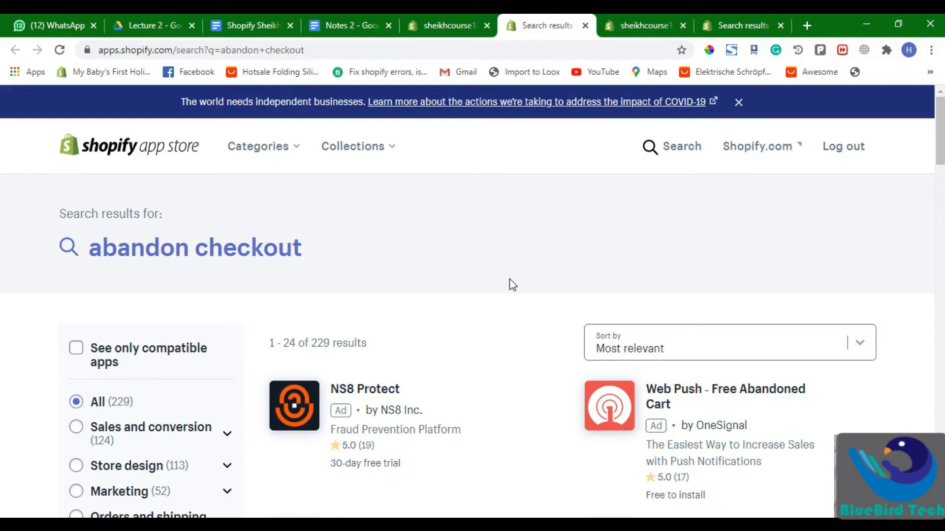
Filter the "abandon checkout" results by Trust and security and look through the listed apps
{"action": "scroll", "coordinate": [106, 390], "scroll_direction": "down", "scroll_amount": 3}
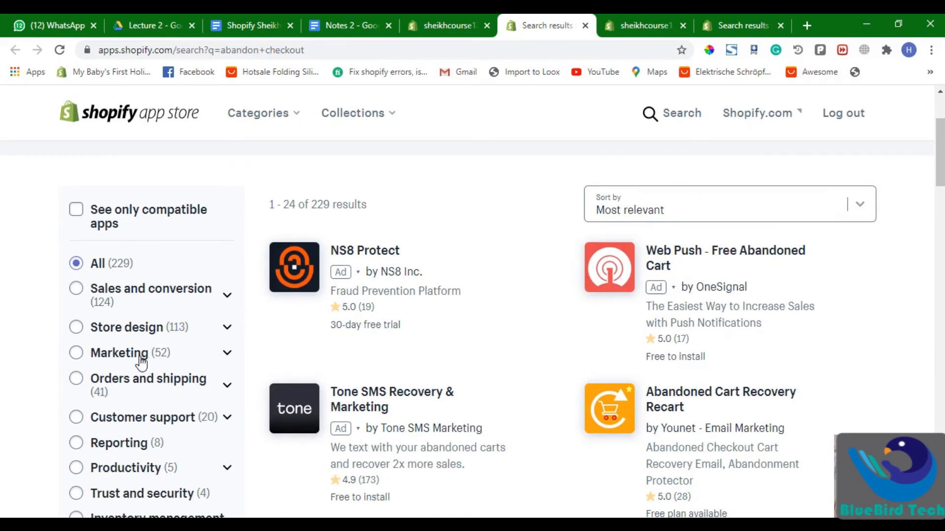
{"action": "scroll", "coordinate": [167, 395], "scroll_direction": "down", "scroll_amount": 4}
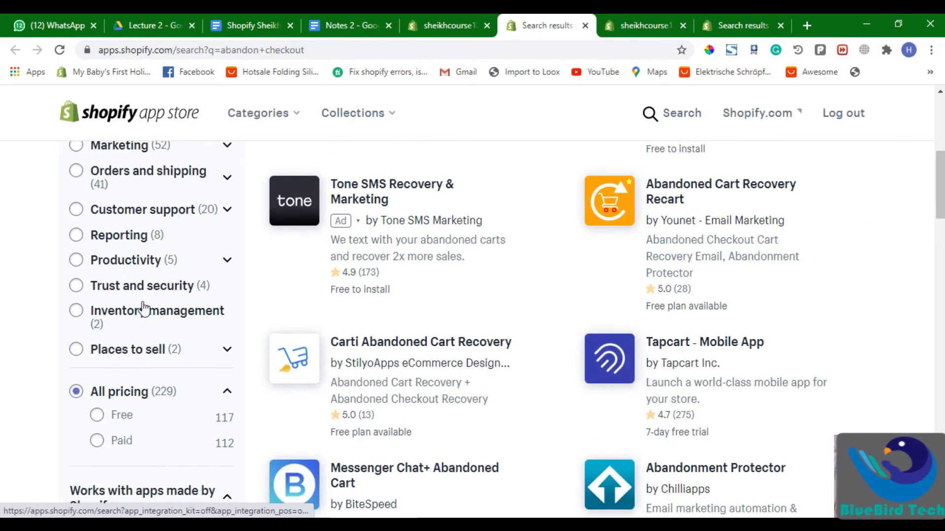
{"action": "left_click", "coordinate": [147, 295]}
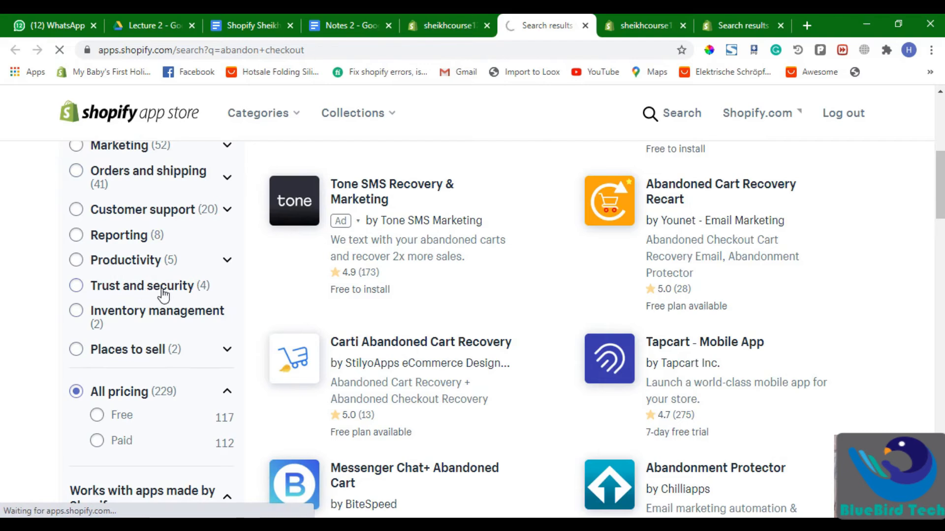
{"action": "scroll", "coordinate": [480, 308], "scroll_direction": "down", "scroll_amount": 2}
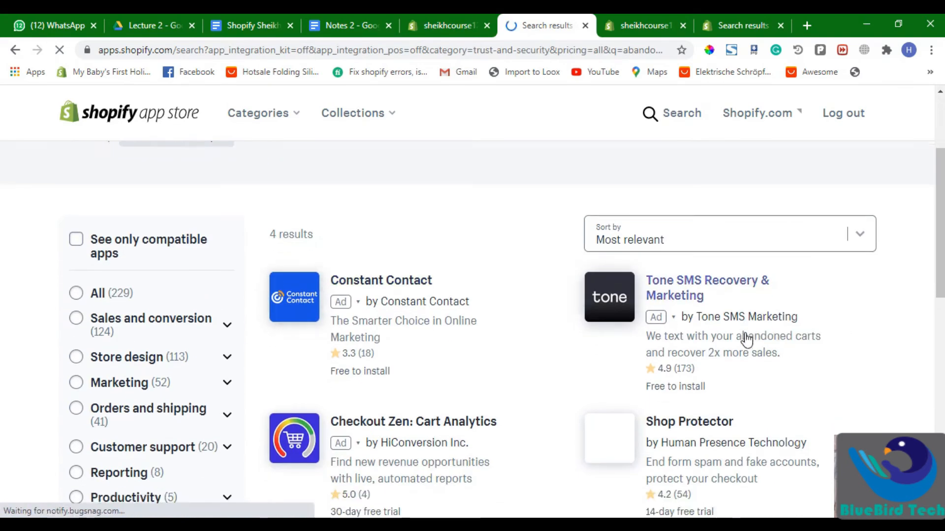
{"action": "scroll", "coordinate": [747, 340], "scroll_direction": "down", "scroll_amount": 4}
{"action": "scroll", "coordinate": [367, 296], "scroll_direction": "up", "scroll_amount": 5}
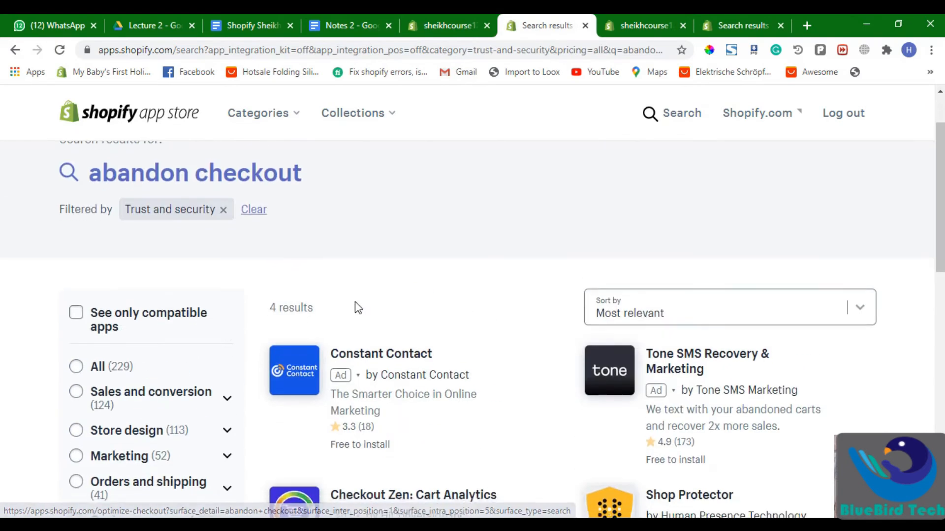
{"action": "scroll", "coordinate": [358, 308], "scroll_direction": "down", "scroll_amount": 5}
{"action": "scroll", "coordinate": [386, 346], "scroll_direction": "up", "scroll_amount": 7}
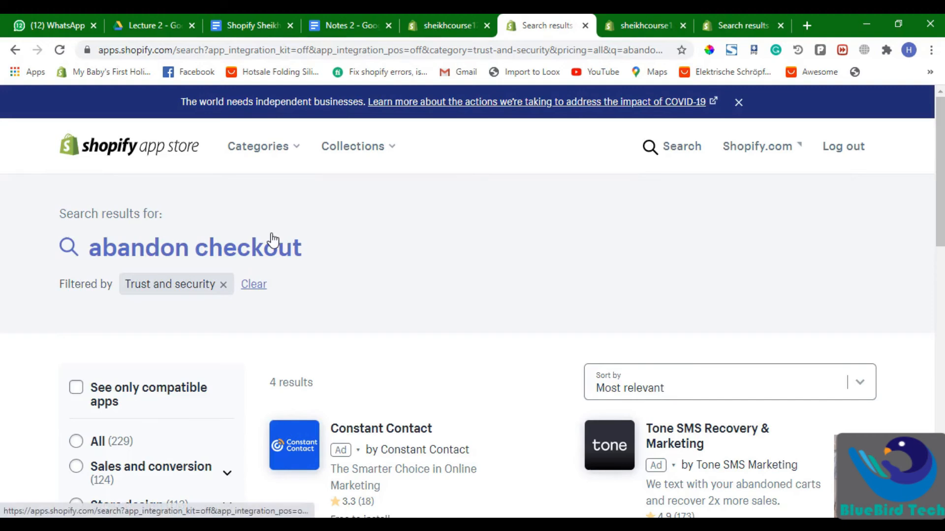
Replace the app store search with "trust badges" and run it
{"action": "left_click", "coordinate": [273, 241]}
{"action": "left_click", "coordinate": [236, 266]}
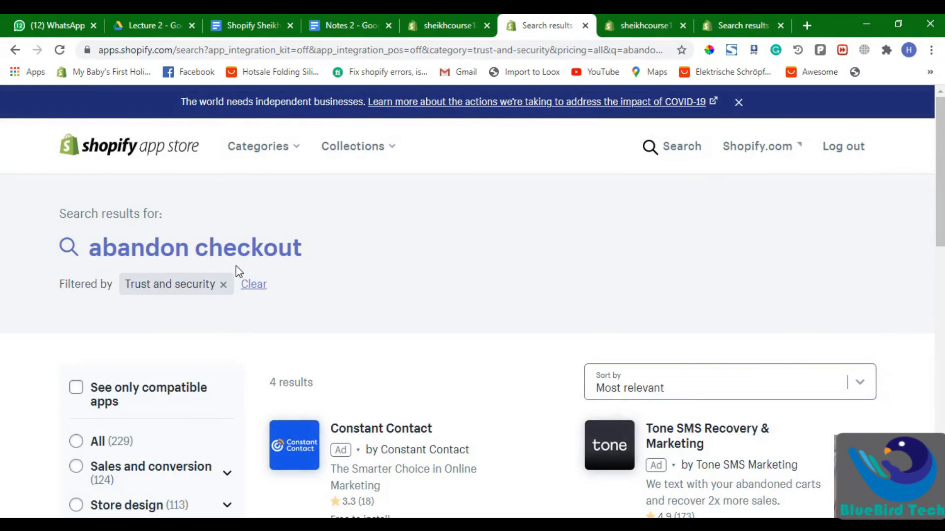
{"action": "left_click", "coordinate": [239, 265]}
{"action": "key", "text": "ctrl+a"}
{"action": "key", "text": "BackSpace"}
{"action": "type", "text": "trust"}
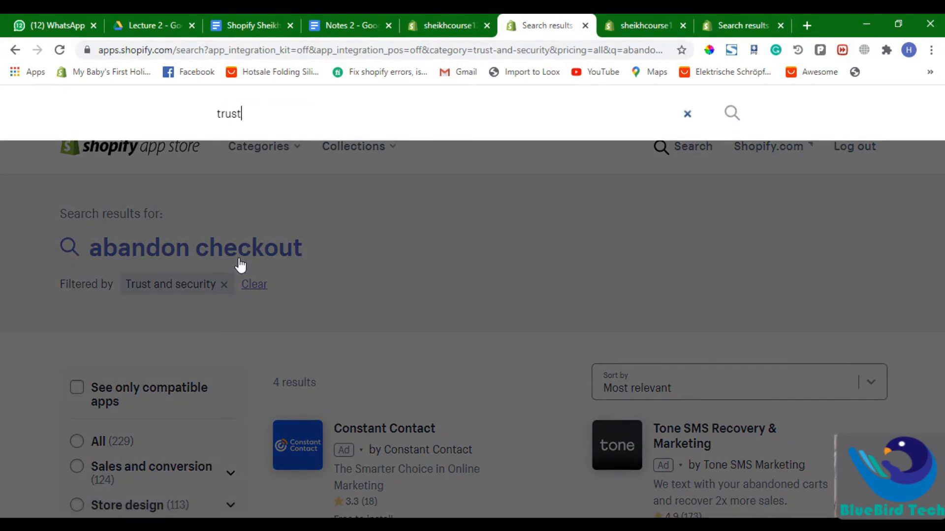
{"action": "type", "text": " ad"}
{"action": "key", "text": "BackSpace"}
{"action": "key", "text": "BackSpace"}
{"action": "type", "text": "badges"}
{"action": "key", "text": "Return"}
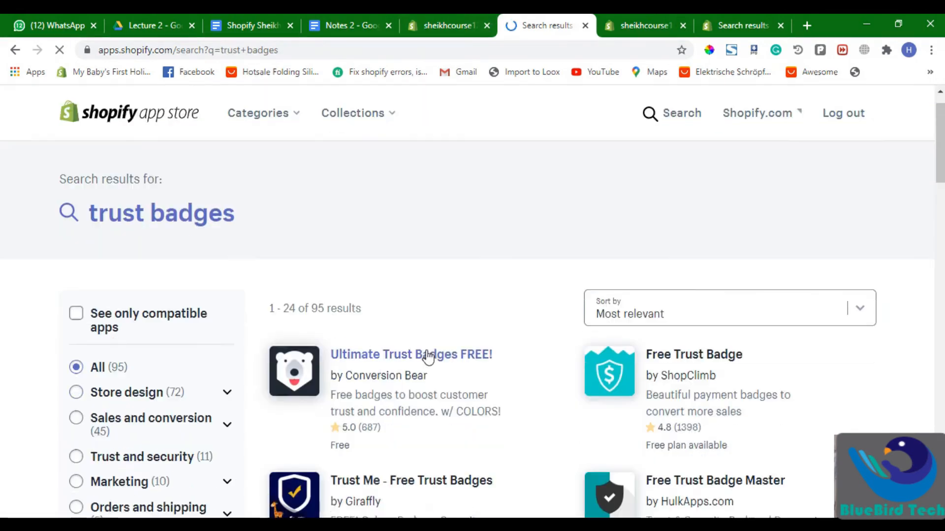
Glance at the "trust badges" results and return to the "facebook pixels" app search results
{"action": "scroll", "coordinate": [438, 369], "scroll_direction": "down", "scroll_amount": 1}
{"action": "left_click", "coordinate": [749, 15]}
{"action": "left_click", "coordinate": [671, 15]}
{"action": "left_click", "coordinate": [750, 25]}
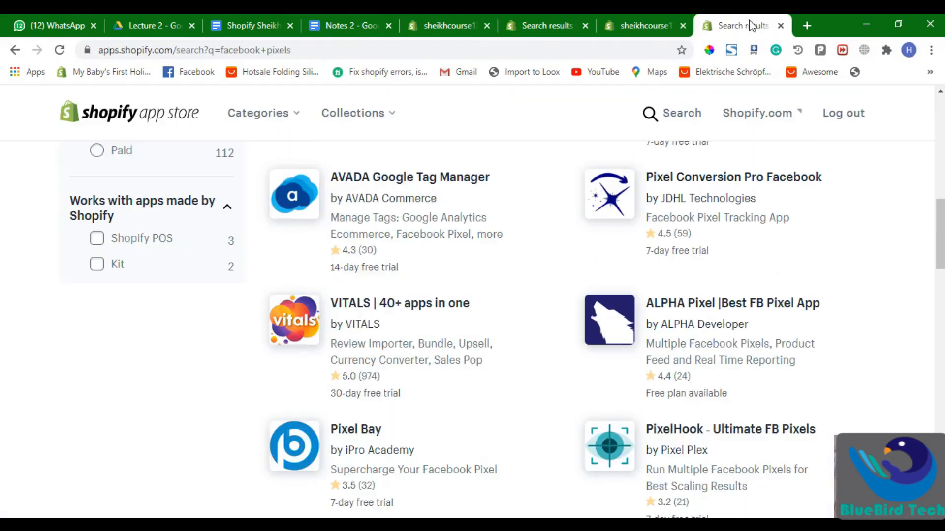
Search Google in a new tab for "must apps for dropshippnig store" and open the Shopify Blog article on the 25 best free apps
{"action": "left_click", "coordinate": [805, 26]}
{"action": "type", "text": "must"}
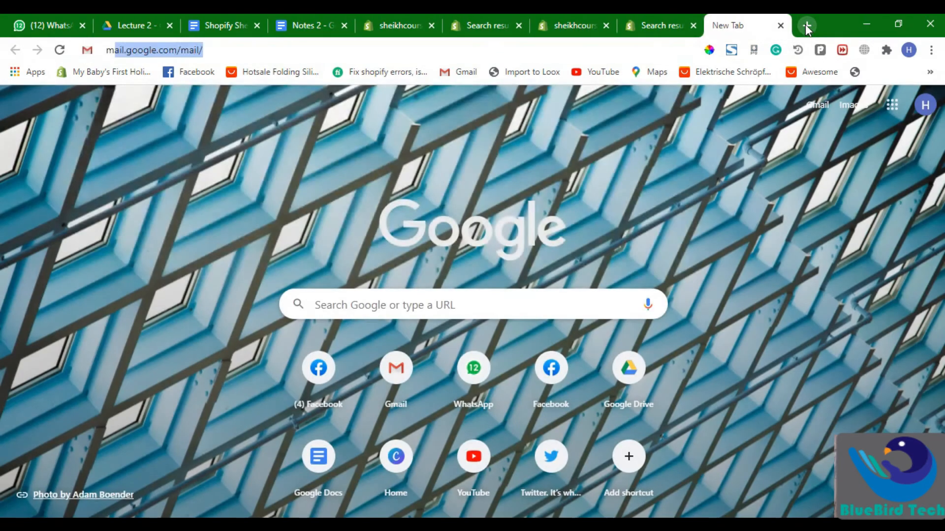
{"action": "key", "text": "Return"}
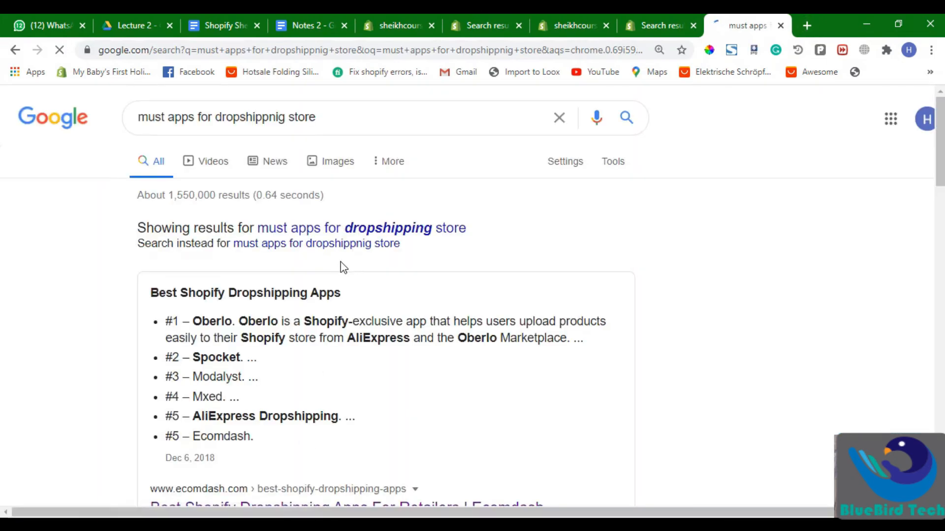
{"action": "scroll", "coordinate": [340, 264], "scroll_direction": "down", "scroll_amount": 12}
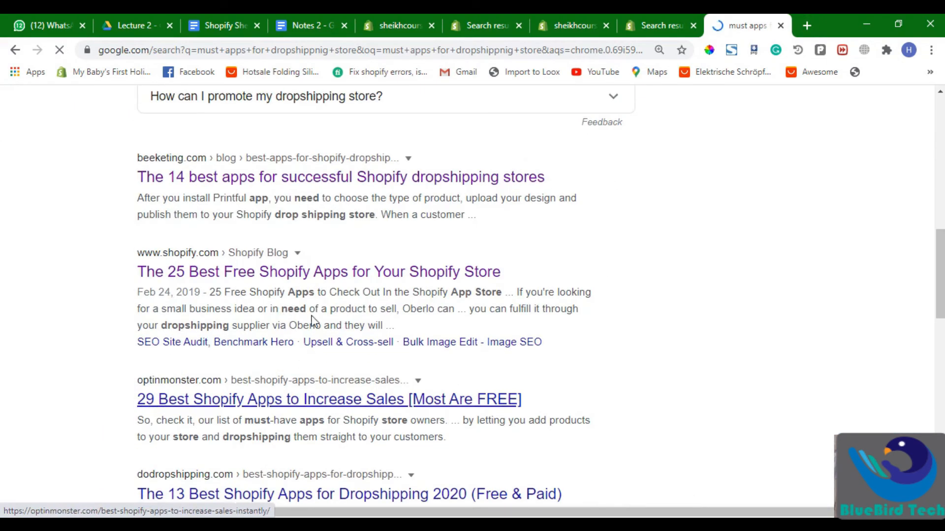
{"action": "left_click", "coordinate": [333, 277]}
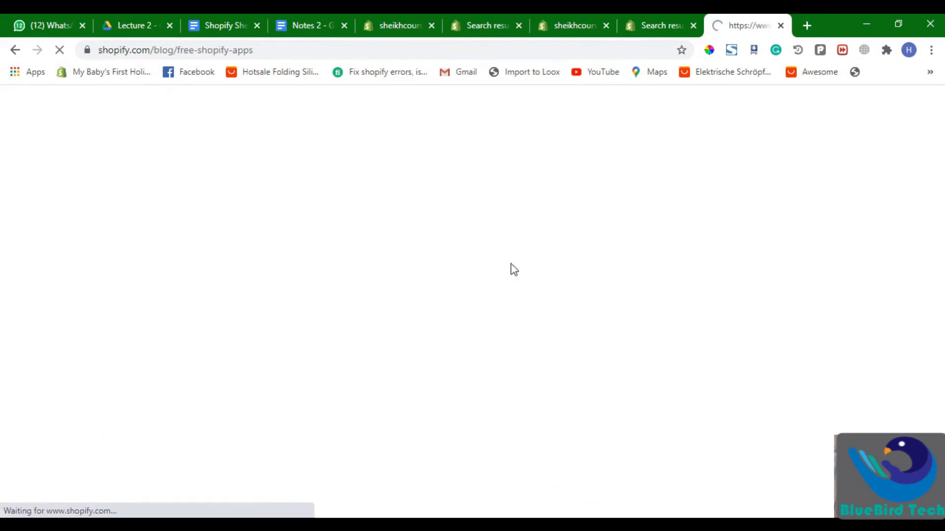
Look through the article's list of the top 25 free Shopify apps
{"action": "scroll", "coordinate": [256, 383], "scroll_direction": "down", "scroll_amount": 10}
{"action": "scroll", "coordinate": [256, 383], "scroll_direction": "down", "scroll_amount": 4}
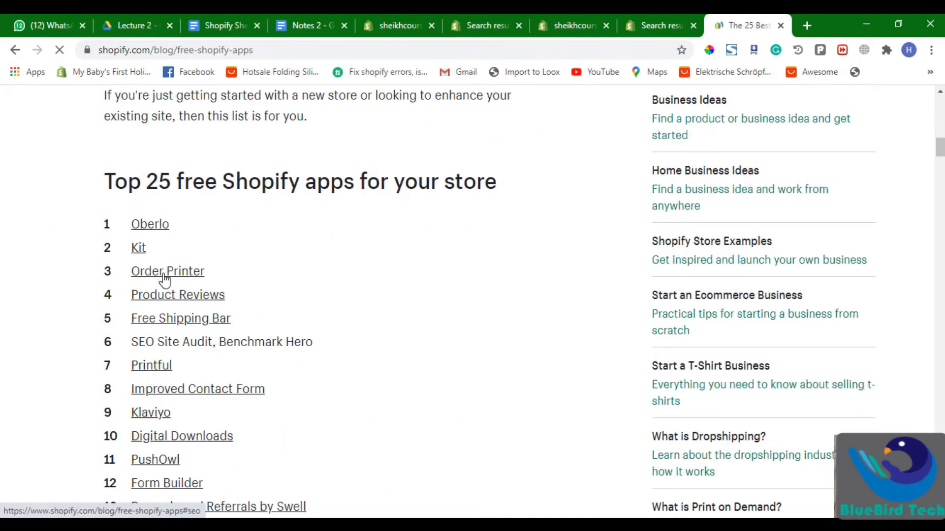
{"action": "left_click_drag", "start_coordinate": [405, 437], "coordinate": [48, 259]}
{"action": "left_click", "coordinate": [48, 259]}
{"action": "left_click_drag", "start_coordinate": [404, 437], "coordinate": [57, 268]}
{"action": "left_click", "coordinate": [41, 249]}
{"action": "left_click_drag", "start_coordinate": [465, 476], "coordinate": [256, 295]}
{"action": "left_click", "coordinate": [310, 274]}
{"action": "left_click", "coordinate": [682, 22]}
{"action": "left_click", "coordinate": [538, 13]}
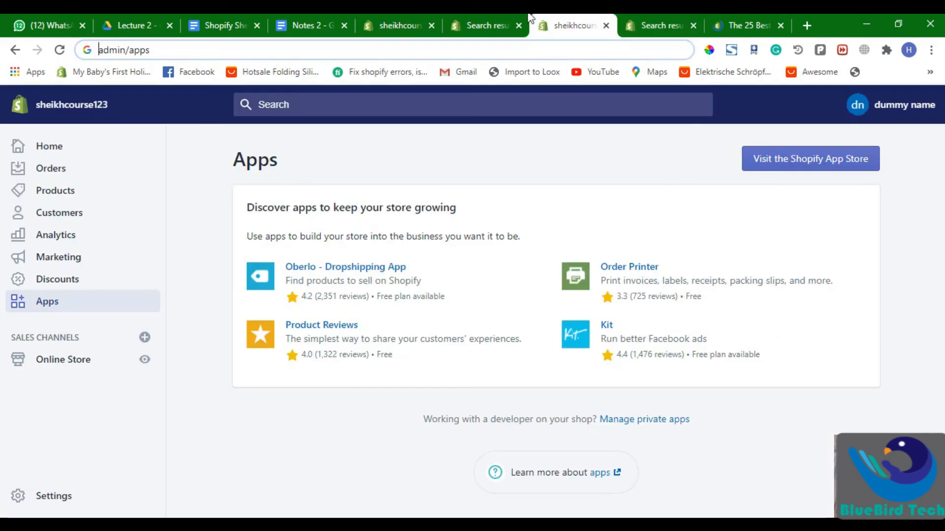
{"action": "left_click", "coordinate": [497, 16]}
{"action": "left_click", "coordinate": [383, 14]}
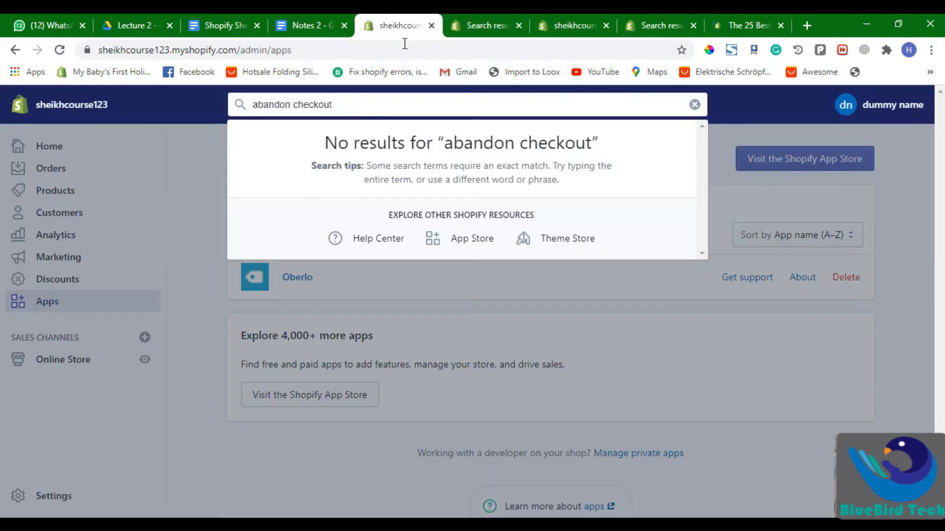
{"action": "left_click", "coordinate": [500, 22]}
{"action": "left_click", "coordinate": [399, 17]}
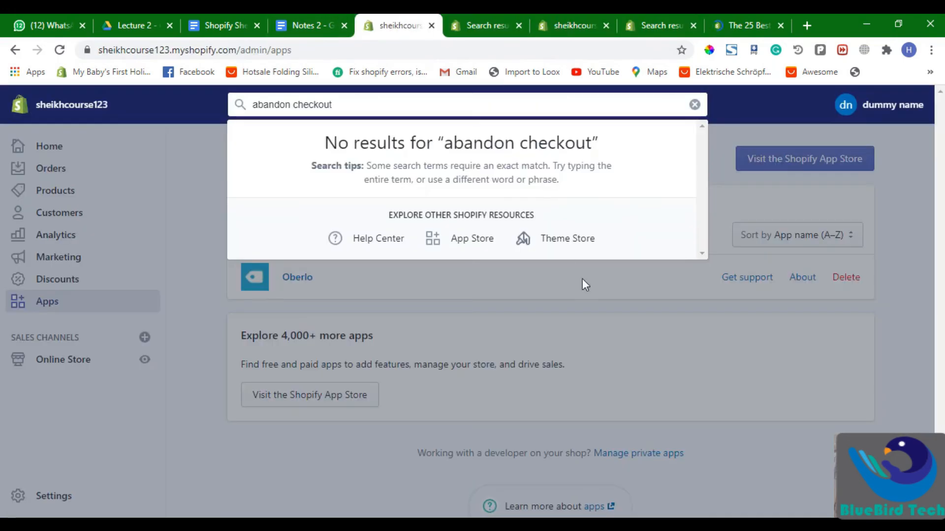
{"action": "left_click", "coordinate": [582, 279]}
Check the single product store topic in the Shopify Sheikh Outline document and return to Notes 2
{"action": "left_click", "coordinate": [296, 14]}
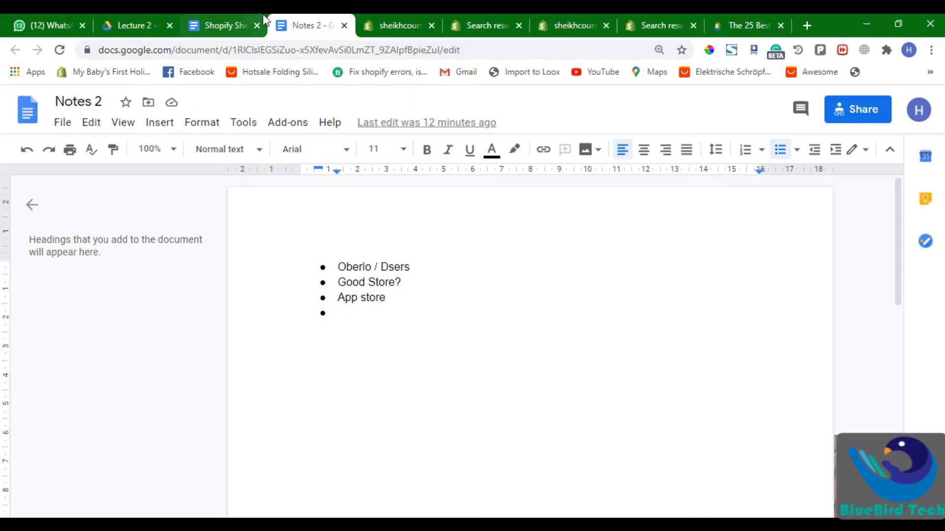
{"action": "left_click", "coordinate": [221, 22]}
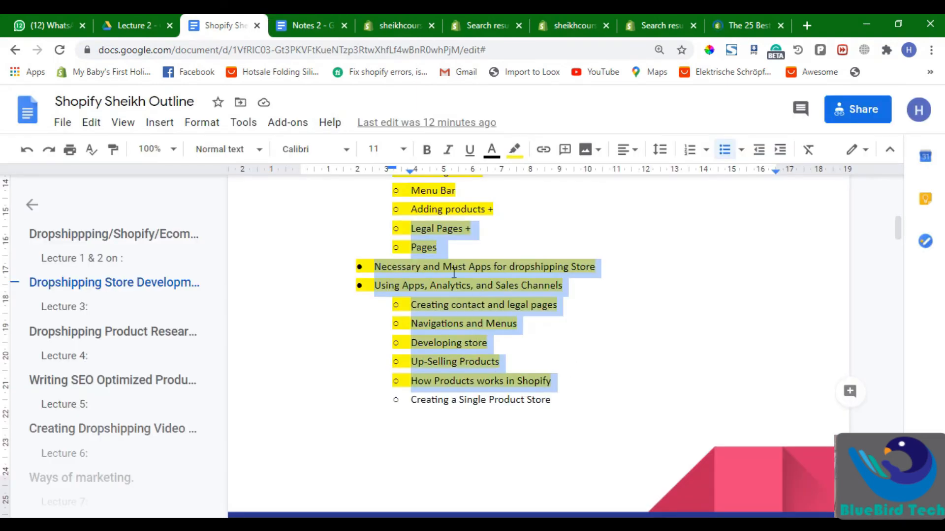
{"action": "left_click_drag", "start_coordinate": [550, 400], "coordinate": [411, 399]}
{"action": "left_click", "coordinate": [305, 23]}
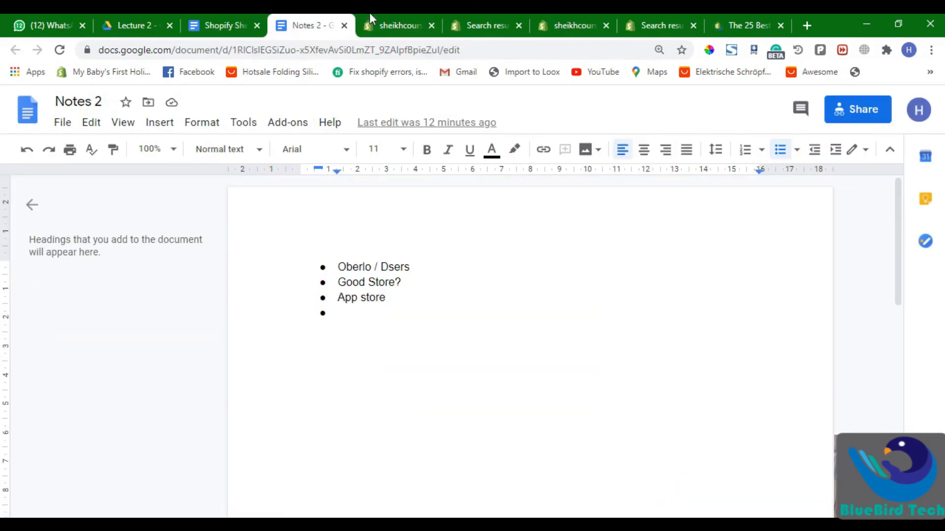
Return to the Shopify admin's Apps page and open the Online Store themes from there
{"action": "left_click", "coordinate": [396, 20]}
{"action": "left_click", "coordinate": [475, 20]}
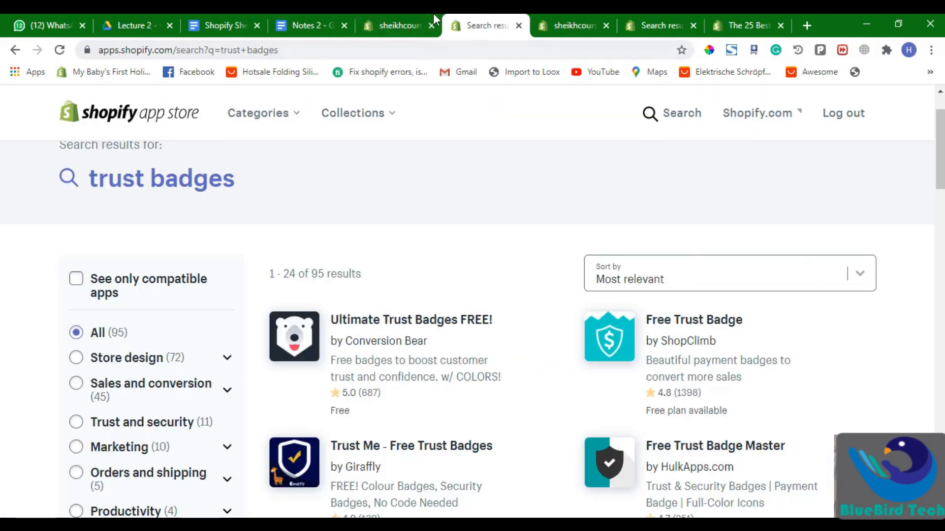
{"action": "left_click", "coordinate": [432, 17]}
{"action": "left_click", "coordinate": [570, 20]}
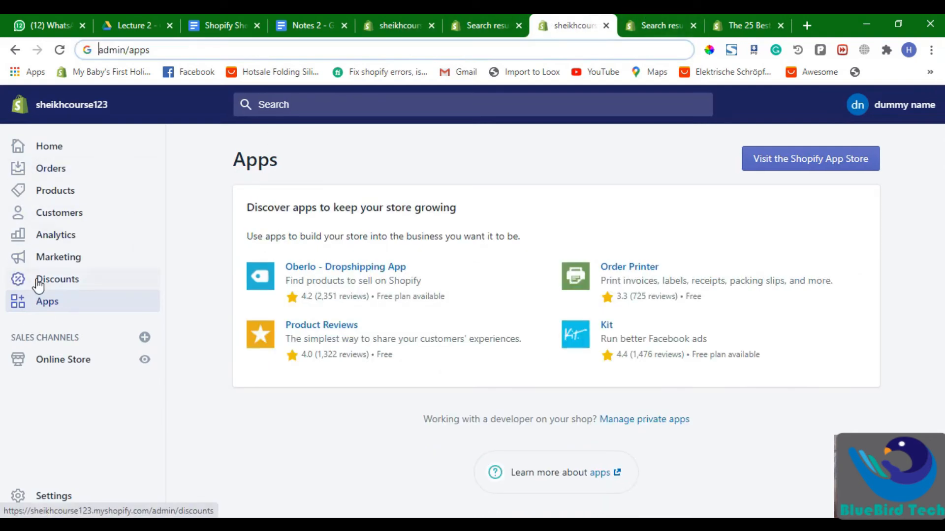
{"action": "left_click", "coordinate": [69, 359]}
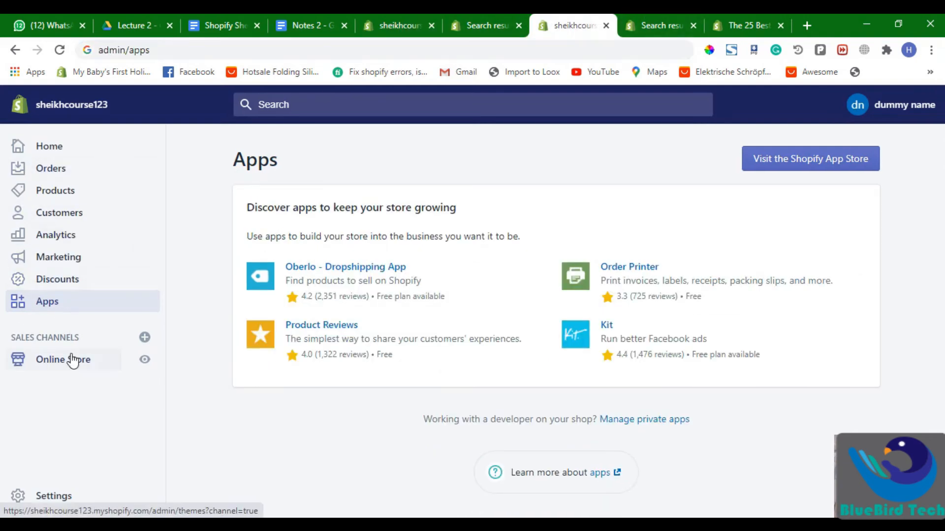
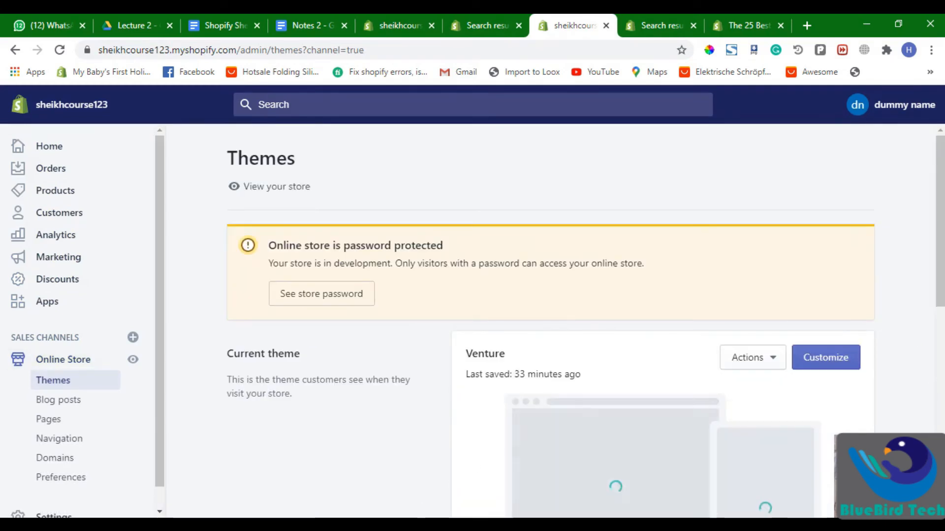
Open the Debut theme from the theme library for customization and move its browser tab behind the other open tabs
{"action": "scroll", "coordinate": [842, 374], "scroll_direction": "down", "scroll_amount": 4}
{"action": "scroll", "coordinate": [834, 352], "scroll_direction": "up", "scroll_amount": 3}
{"action": "scroll", "coordinate": [827, 354], "scroll_direction": "down", "scroll_amount": 4}
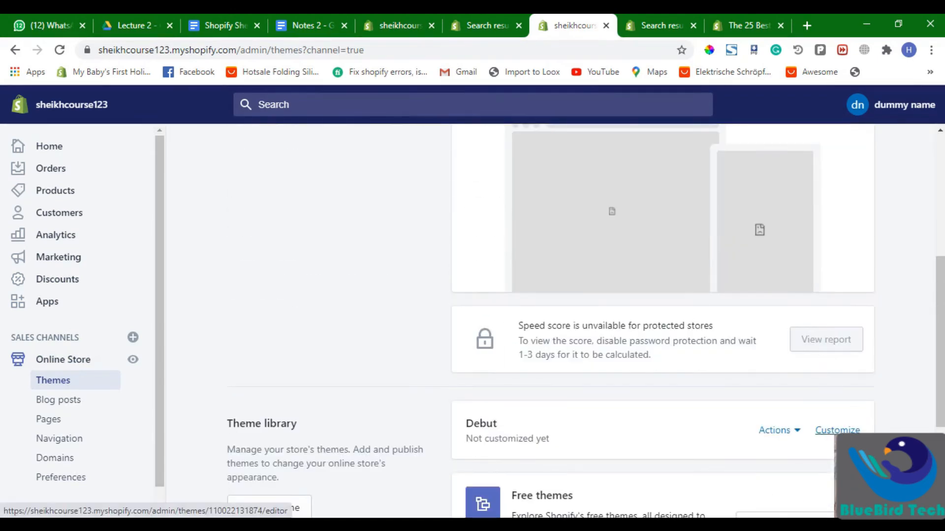
{"action": "left_click", "coordinate": [845, 428]}
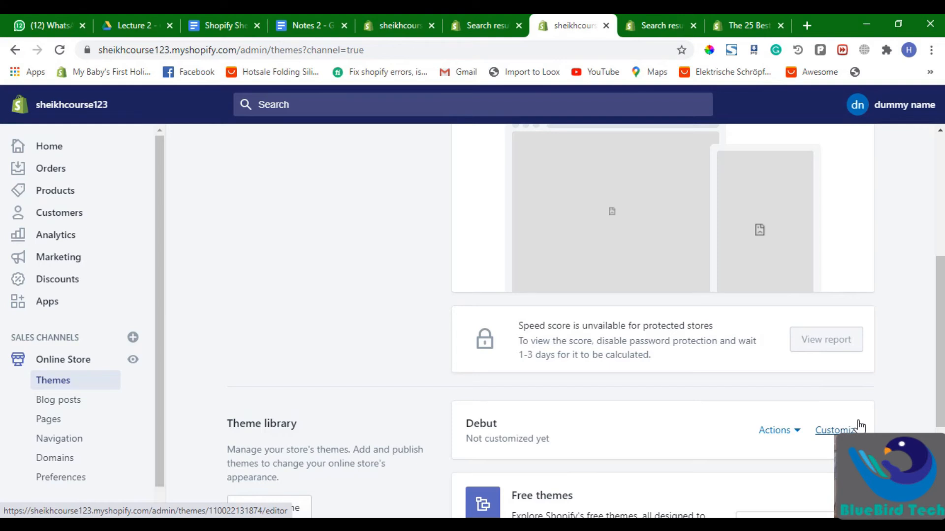
{"action": "left_click", "coordinate": [858, 429]}
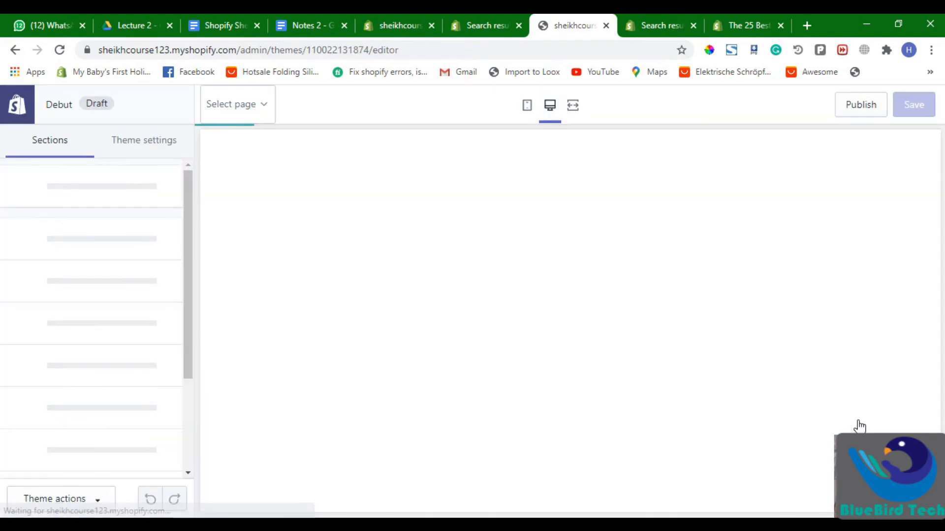
{"action": "left_click", "coordinate": [520, 16]}
{"action": "left_click", "coordinate": [592, 16]}
{"action": "left_click_drag", "start_coordinate": [560, 20], "coordinate": [770, 20]}
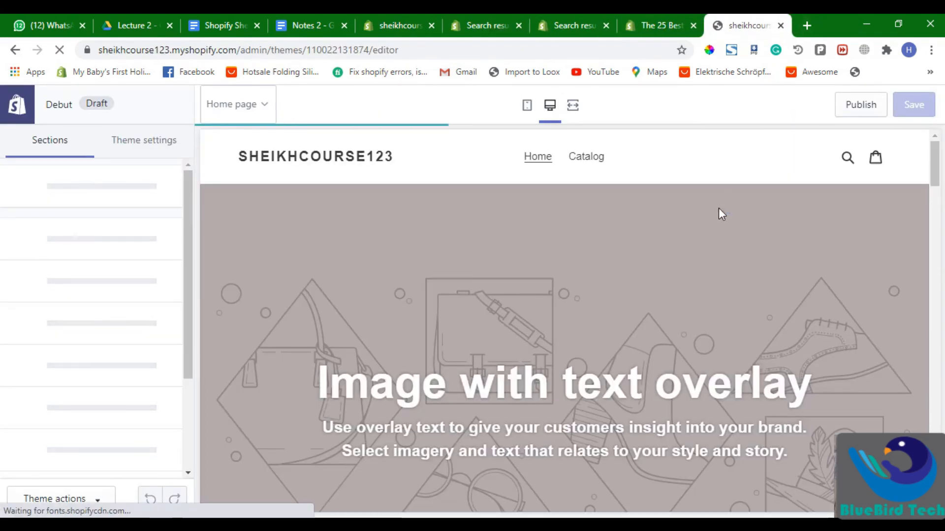
Open the AliExpress page of the T9 Portable Wifi Voice Translator in a new tab and add another blank tab beside it
{"action": "left_click", "coordinate": [801, 14]}
{"action": "type", "text": "al"}
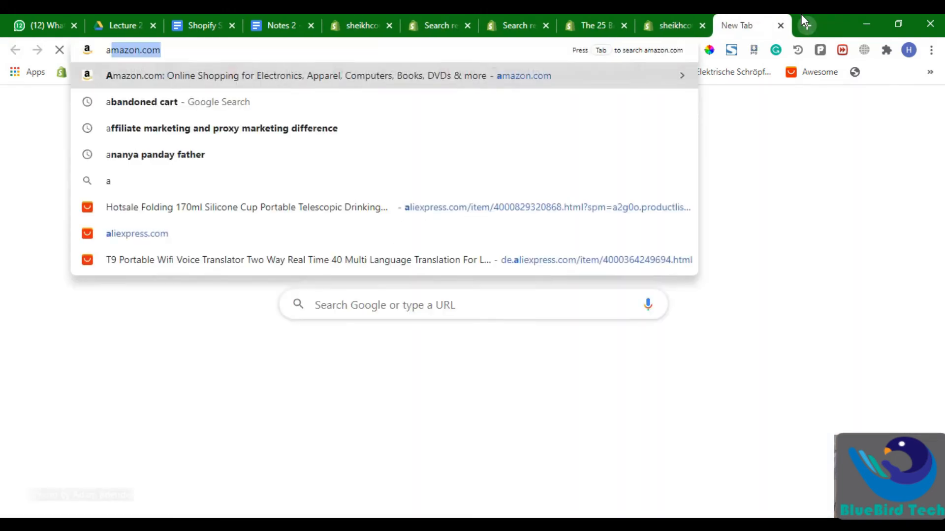
{"action": "key", "text": "Down"}
{"action": "key", "text": "Down"}
{"action": "key", "text": "Down"}
{"action": "key", "text": "Down"}
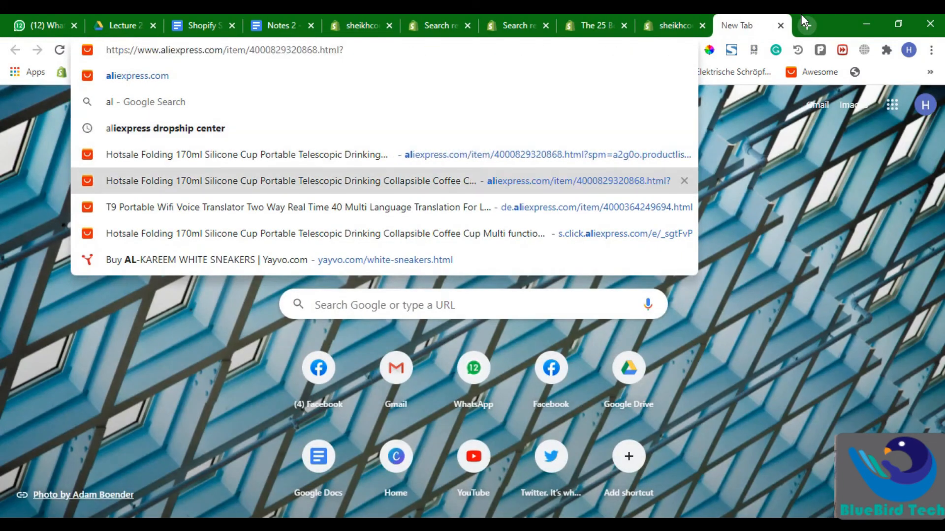
{"action": "key", "text": "Down"}
{"action": "key", "text": "Return"}
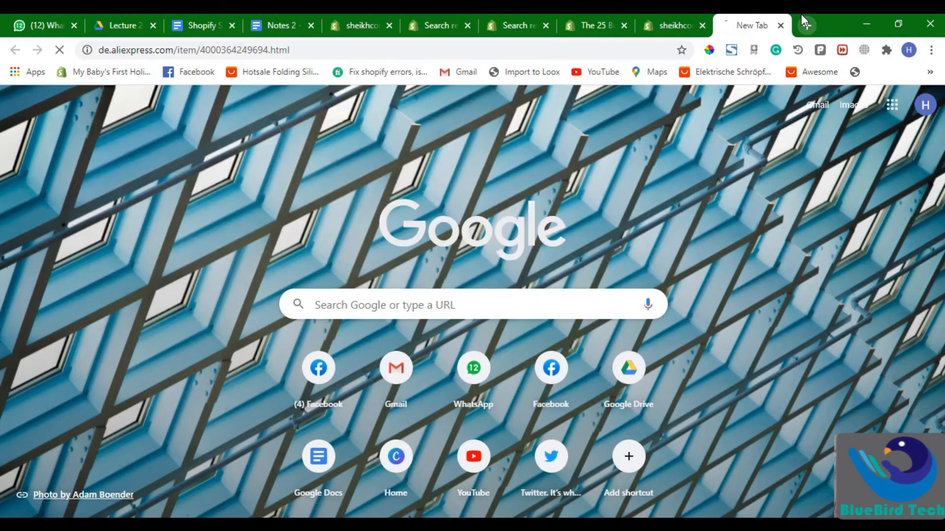
{"action": "left_click", "coordinate": [801, 14]}
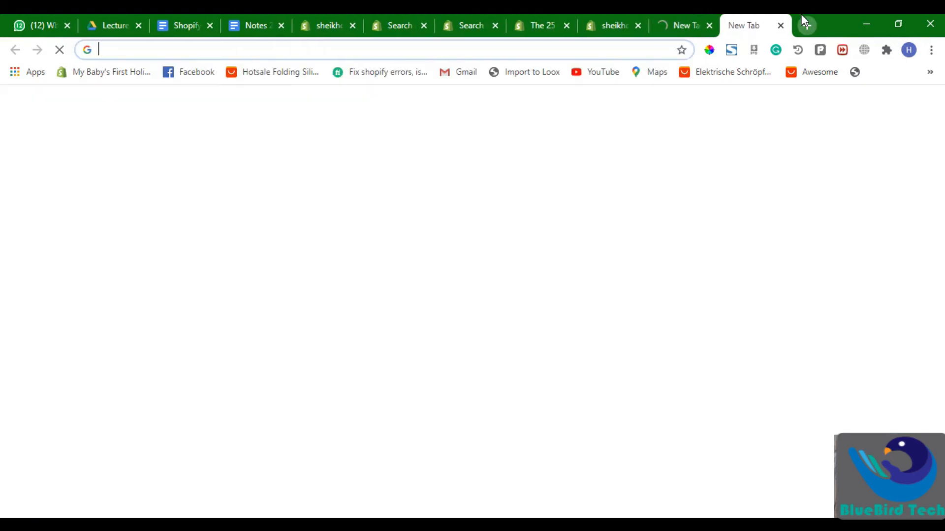
{"action": "left_click", "coordinate": [685, 20]}
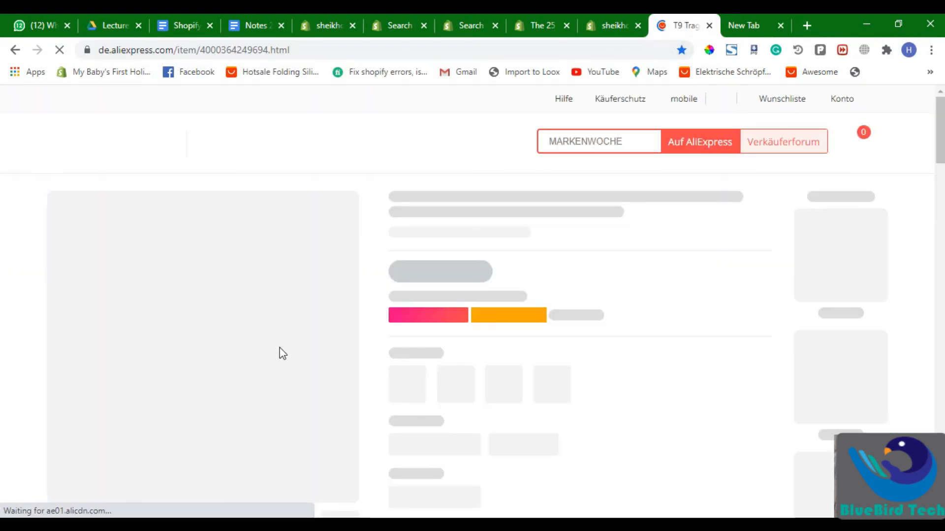
Look through the translator's product images, purchase options and description on the AliExpress page
{"action": "scroll", "coordinate": [295, 379], "scroll_direction": "down", "scroll_amount": 3}
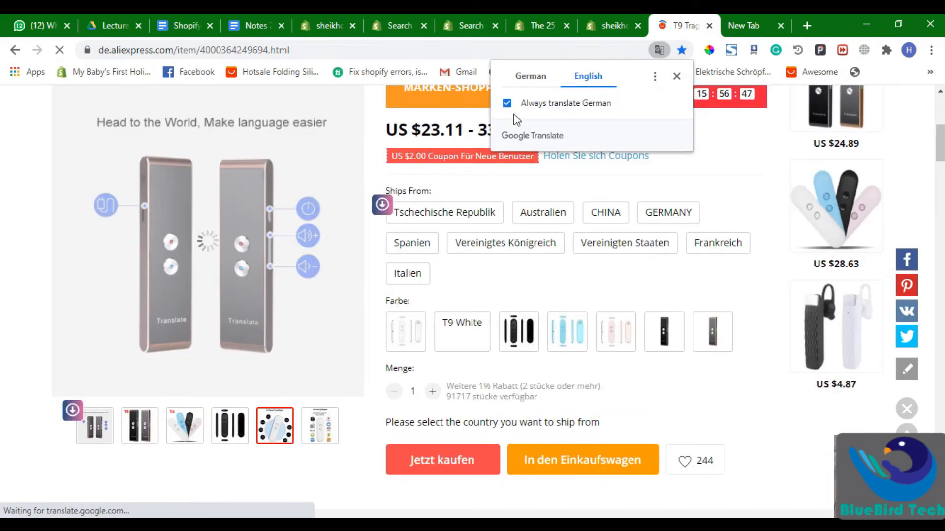
{"action": "left_click", "coordinate": [3, 318]}
{"action": "scroll", "coordinate": [359, 390], "scroll_direction": "down", "scroll_amount": 1}
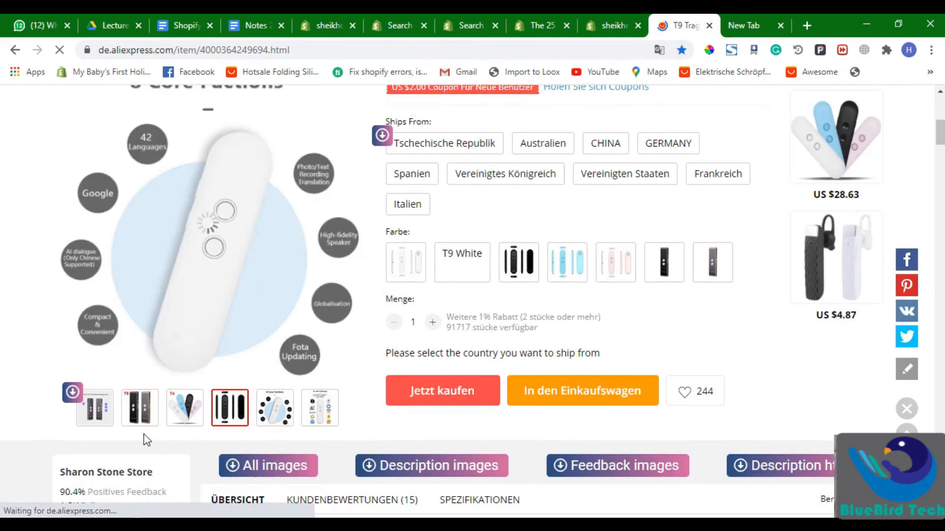
{"action": "scroll", "coordinate": [312, 280], "scroll_direction": "down", "scroll_amount": 5}
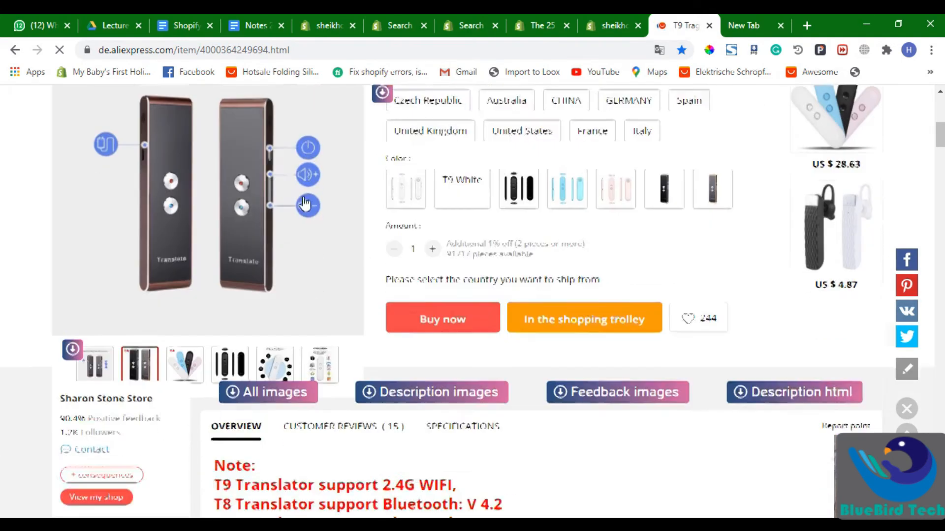
{"action": "scroll", "coordinate": [412, 268], "scroll_direction": "down", "scroll_amount": 20}
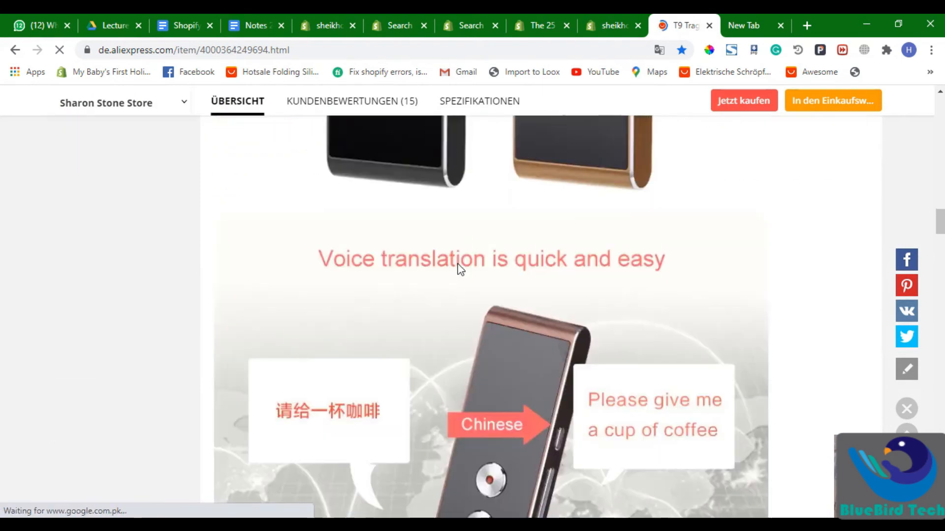
{"action": "scroll", "coordinate": [463, 275], "scroll_direction": "down", "scroll_amount": 20}
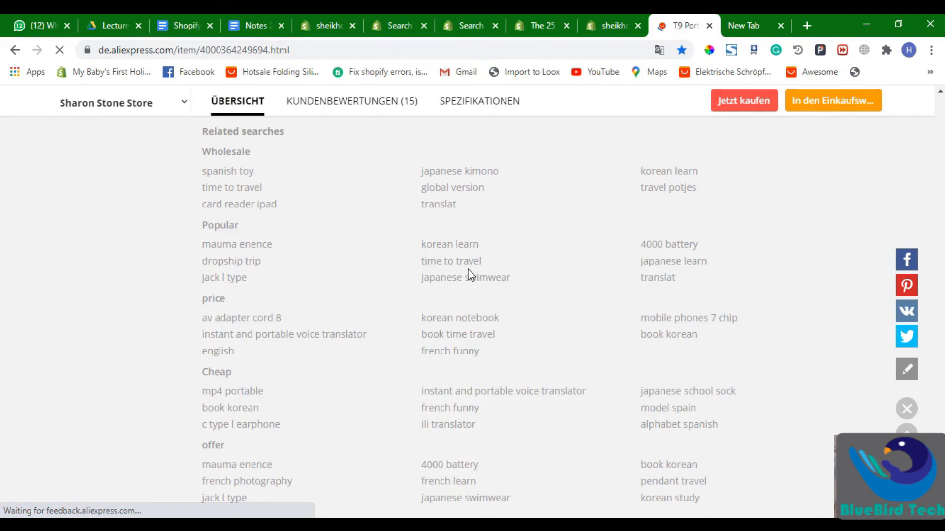
{"action": "scroll", "coordinate": [468, 274], "scroll_direction": "up", "scroll_amount": 5}
{"action": "scroll", "coordinate": [500, 299], "scroll_direction": "up", "scroll_amount": 15}
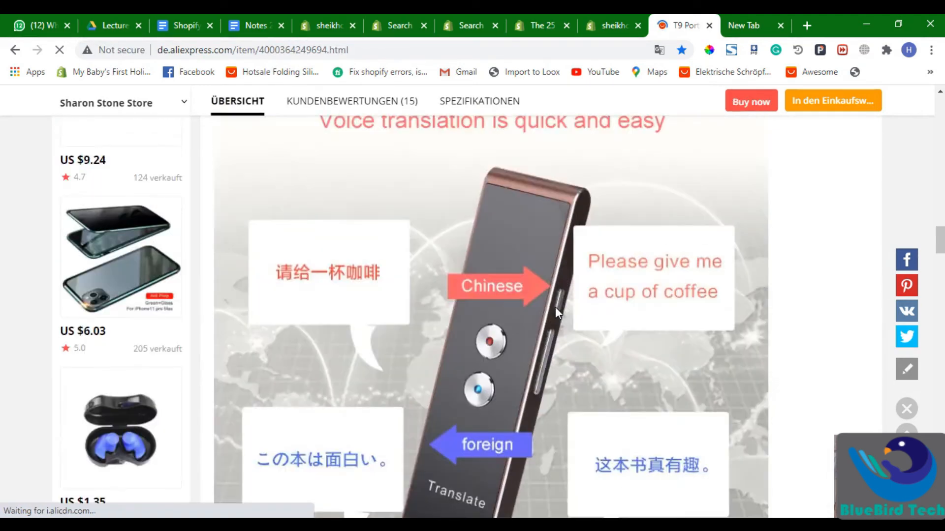
{"action": "scroll", "coordinate": [558, 314], "scroll_direction": "up", "scroll_amount": 8}
{"action": "scroll", "coordinate": [548, 291], "scroll_direction": "down", "scroll_amount": 12}
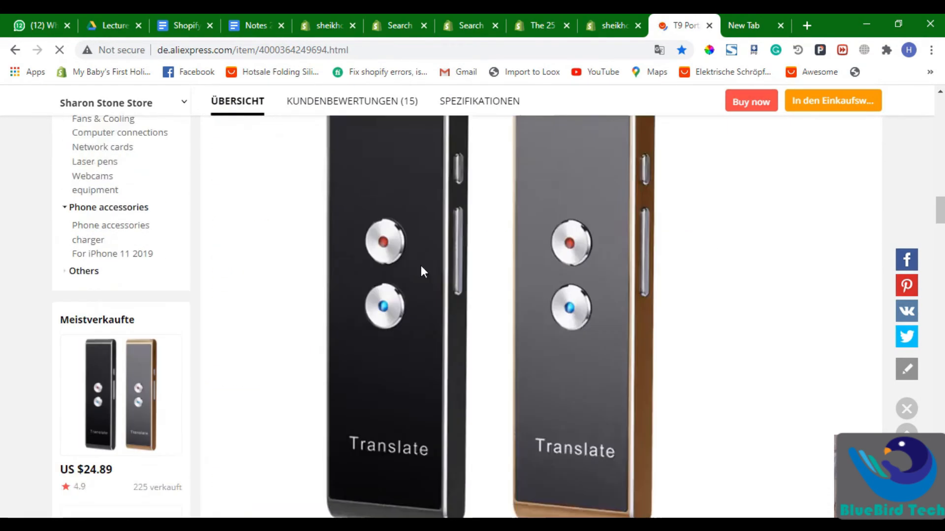
Open the first product in the store's bestseller list, the US $24.89 translator, in a new tab
{"action": "scroll", "coordinate": [126, 268], "scroll_direction": "up", "scroll_amount": 3}
{"action": "right_click", "coordinate": [128, 251]}
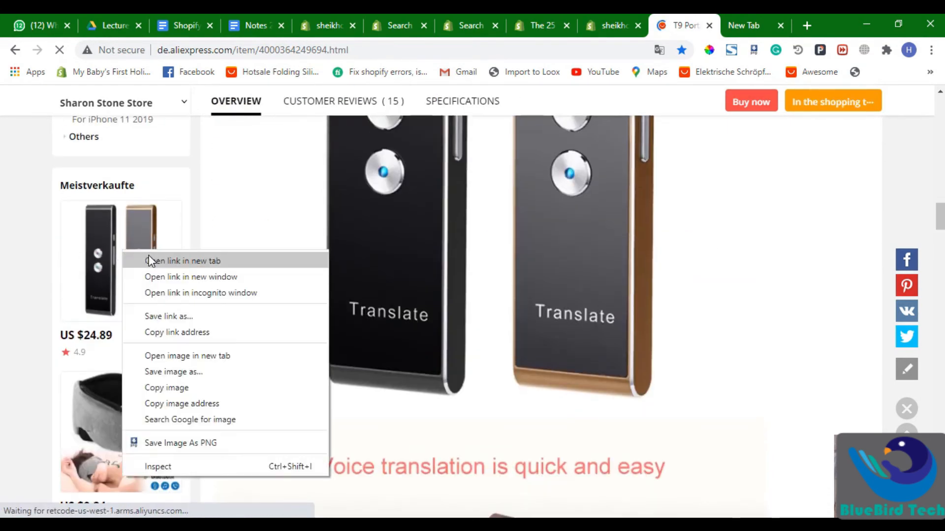
{"action": "left_click", "coordinate": [152, 260]}
Set the AliExpress site language to English and save the regional settings
{"action": "scroll", "coordinate": [524, 235], "scroll_direction": "up", "scroll_amount": 20}
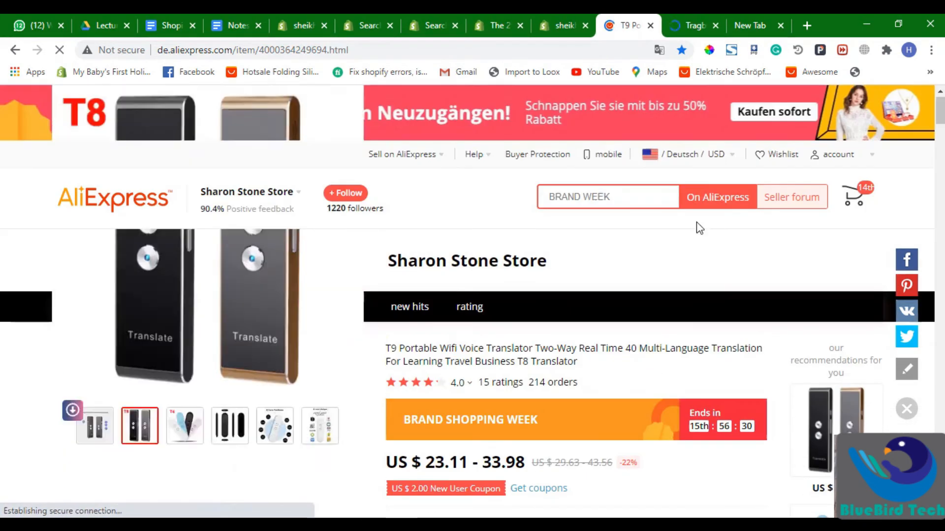
{"action": "left_click", "coordinate": [708, 156]}
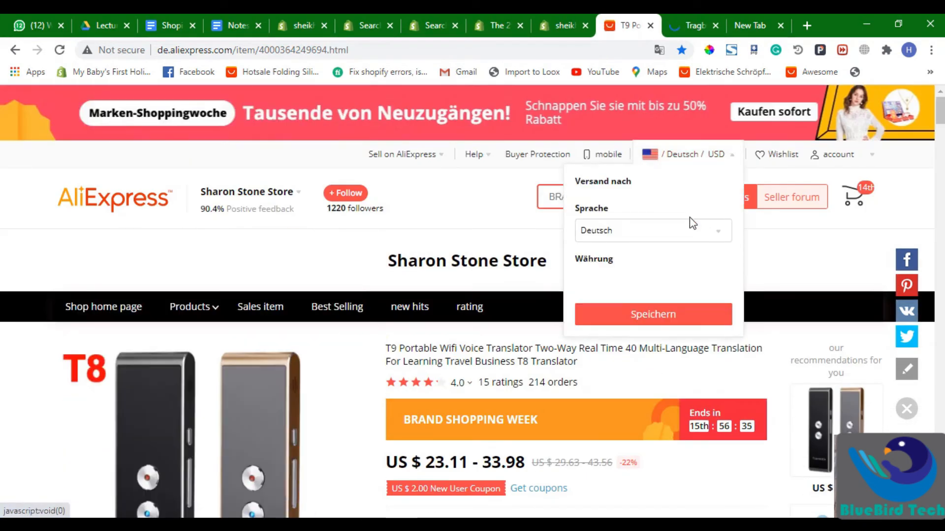
{"action": "left_click", "coordinate": [651, 254]}
{"action": "left_click", "coordinate": [628, 300]}
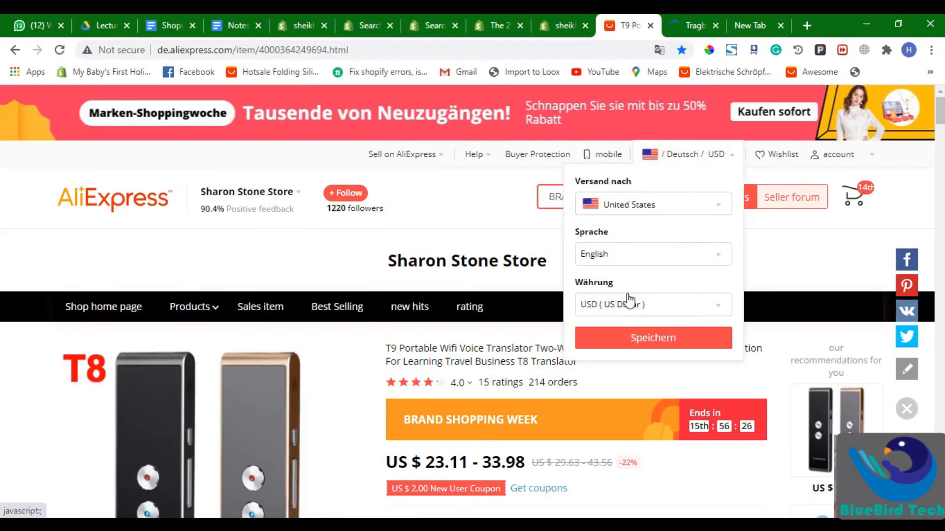
{"action": "left_click", "coordinate": [662, 336]}
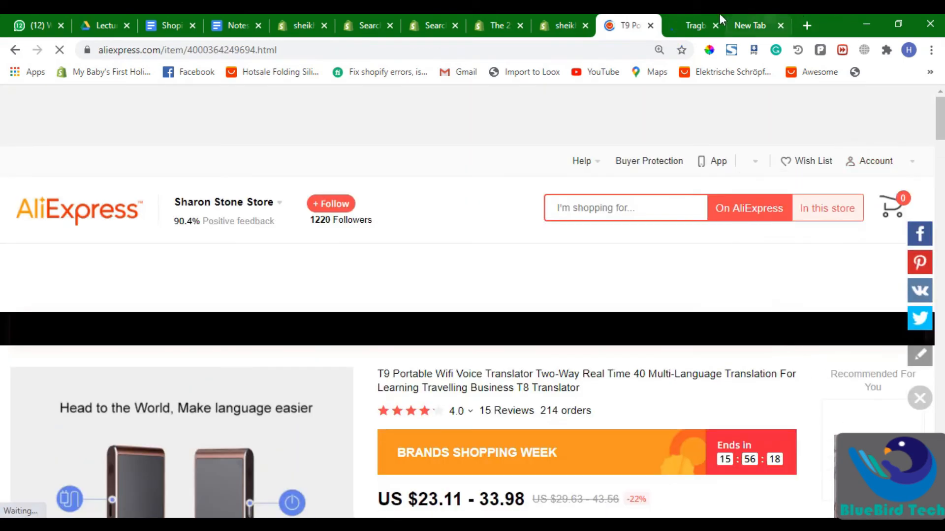
Close the T9 translator's browser tab and go to the T8 translator's AliExpress page
{"action": "left_click", "coordinate": [704, 19]}
{"action": "left_click", "coordinate": [621, 19]}
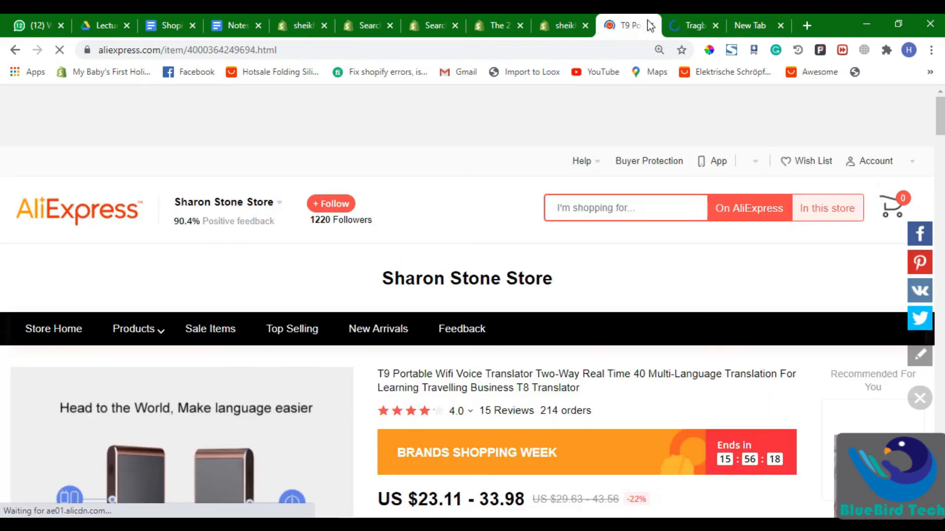
{"action": "left_click", "coordinate": [650, 25]}
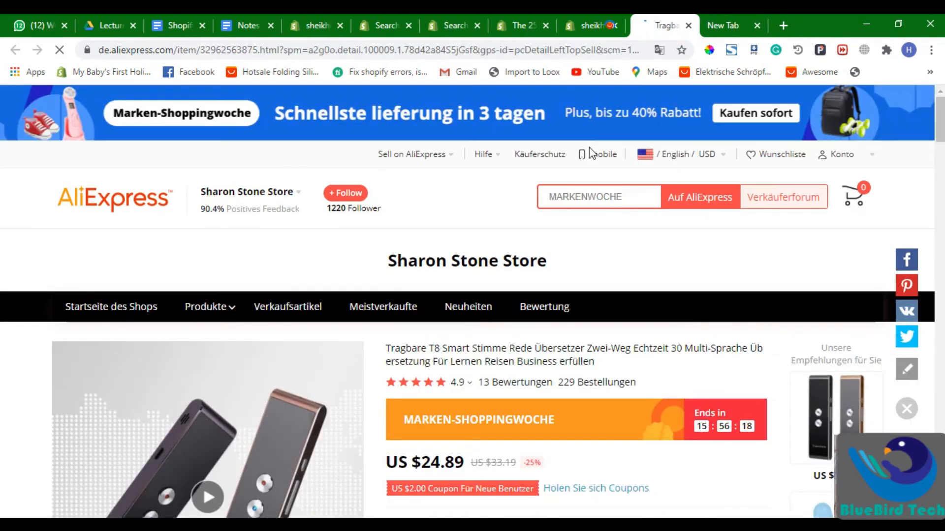
Look through the T8 translator's description down to the customer reviews, and select "Portable T8 Smart Voice Speech Translator" in the product title
{"action": "scroll", "coordinate": [556, 276], "scroll_direction": "down", "scroll_amount": 10}
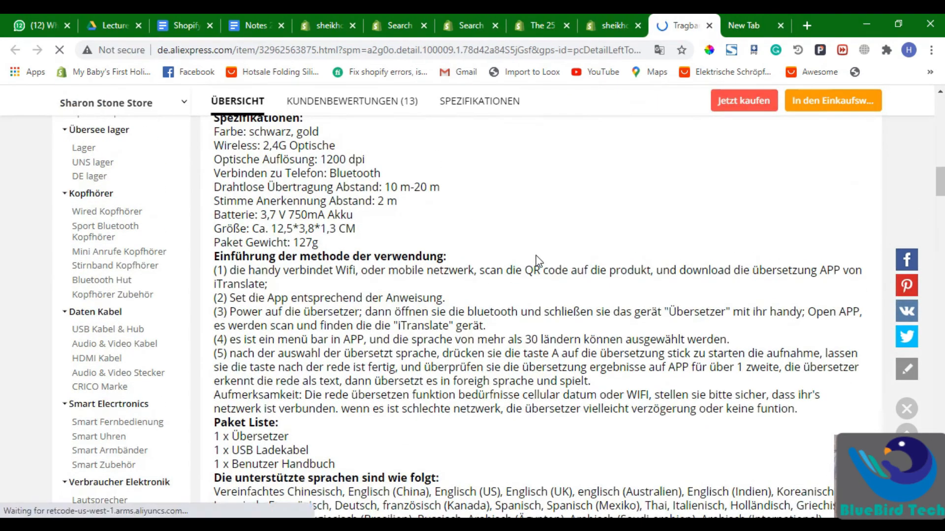
{"action": "scroll", "coordinate": [534, 256], "scroll_direction": "down", "scroll_amount": 10}
{"action": "scroll", "coordinate": [523, 268], "scroll_direction": "down", "scroll_amount": 15}
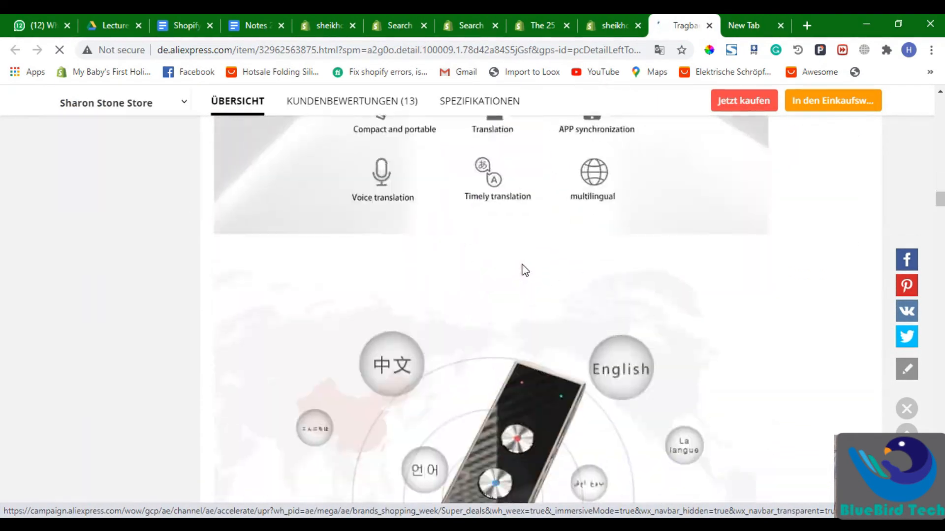
{"action": "scroll", "coordinate": [534, 320], "scroll_direction": "down", "scroll_amount": 10}
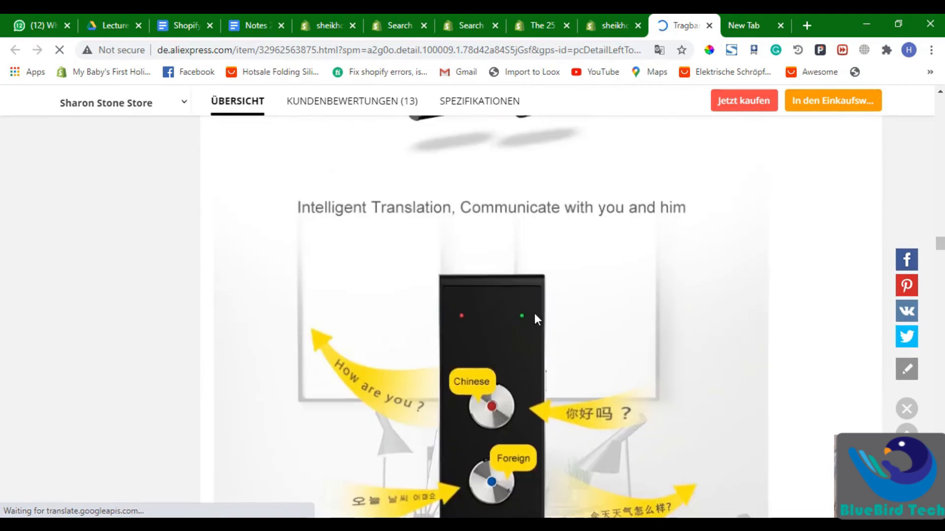
{"action": "scroll", "coordinate": [536, 316], "scroll_direction": "up", "scroll_amount": 10}
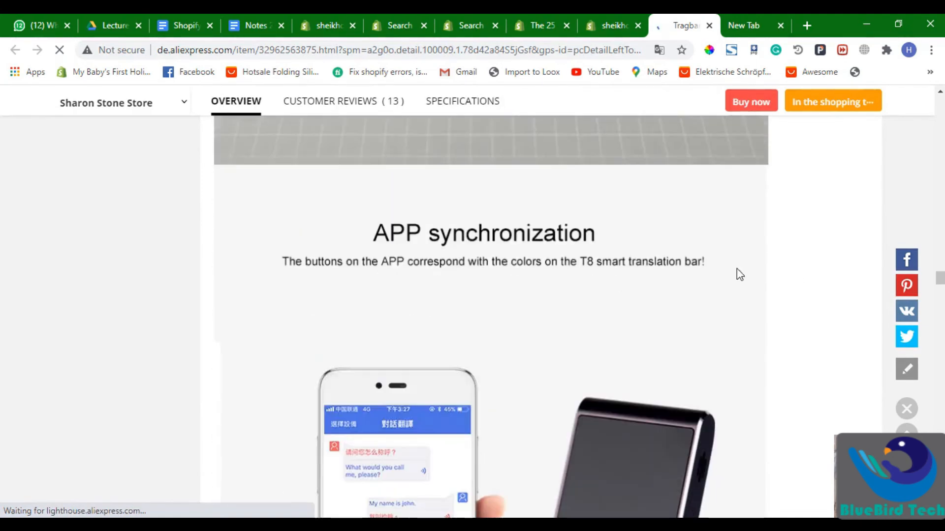
{"action": "scroll", "coordinate": [492, 452], "scroll_direction": "up", "scroll_amount": 4}
{"action": "scroll", "coordinate": [478, 399], "scroll_direction": "down", "scroll_amount": 20}
{"action": "scroll", "coordinate": [501, 315], "scroll_direction": "down", "scroll_amount": 10}
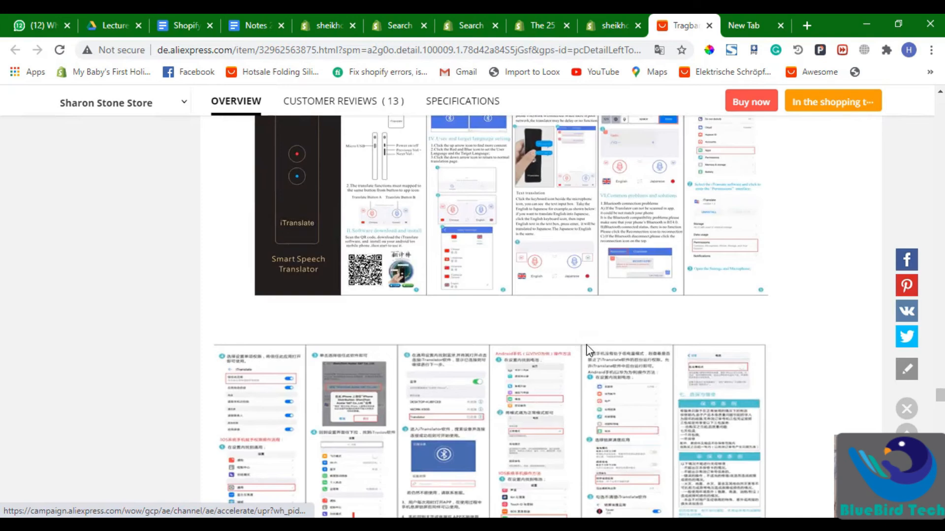
{"action": "scroll", "coordinate": [942, 379], "scroll_direction": "up", "scroll_amount": 3}
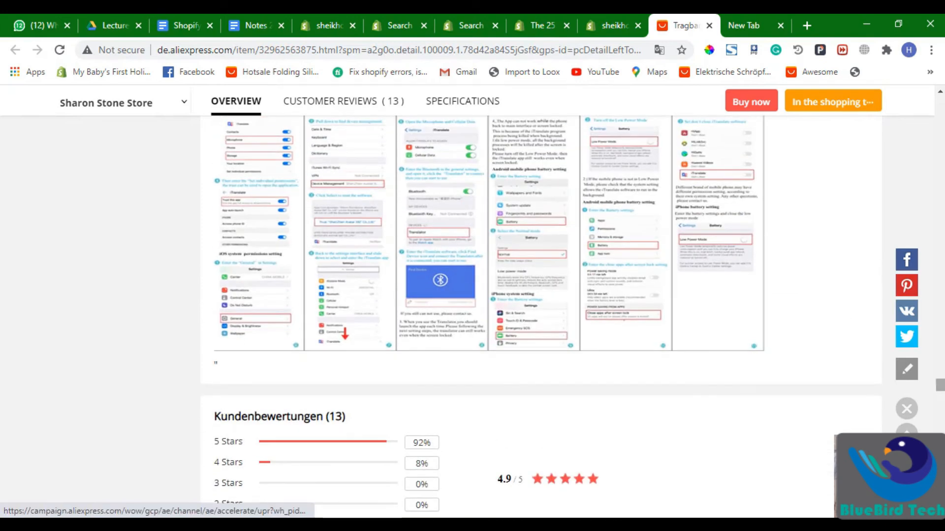
{"action": "scroll", "coordinate": [545, 223], "scroll_direction": "up", "scroll_amount": 20}
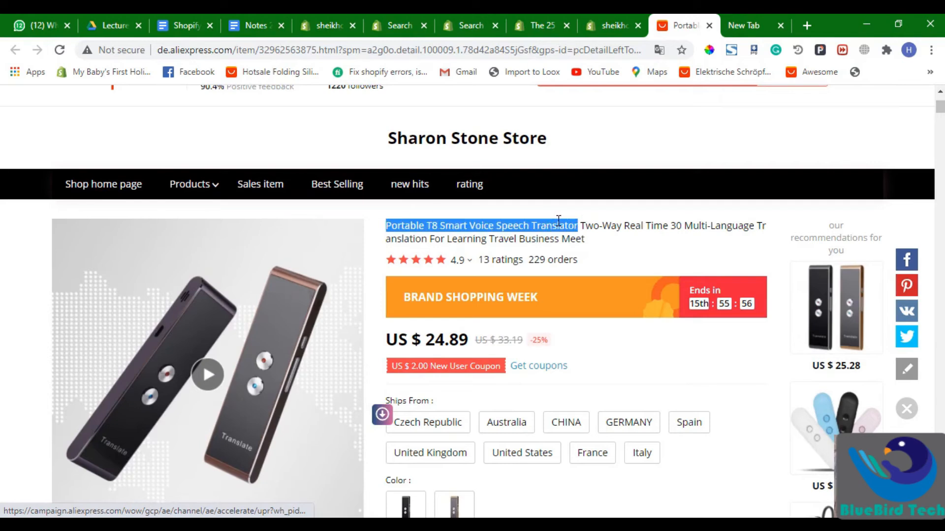
Look over the T8 translator's purchase options and gallery images and play the product video
{"action": "scroll", "coordinate": [542, 189], "scroll_direction": "down", "scroll_amount": 5}
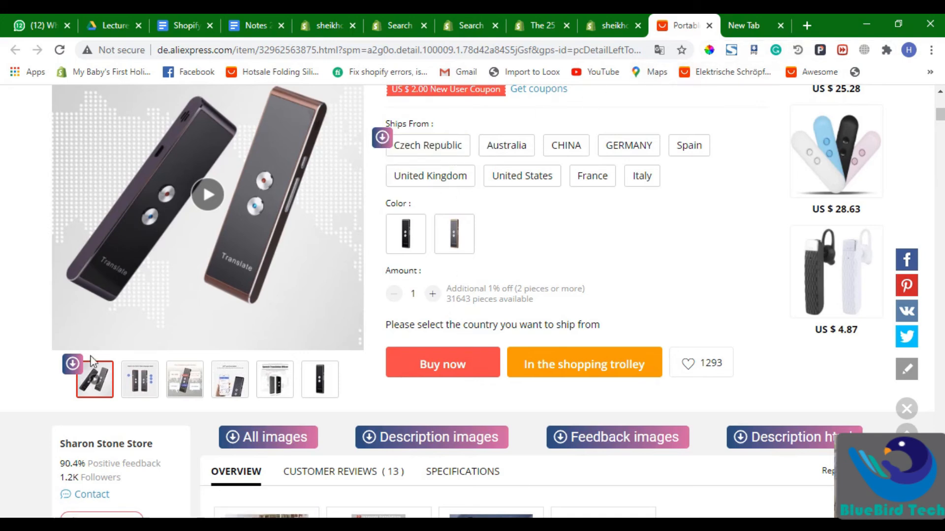
{"action": "scroll", "coordinate": [196, 375], "scroll_direction": "down", "scroll_amount": 10}
{"action": "scroll", "coordinate": [479, 320], "scroll_direction": "up", "scroll_amount": 15}
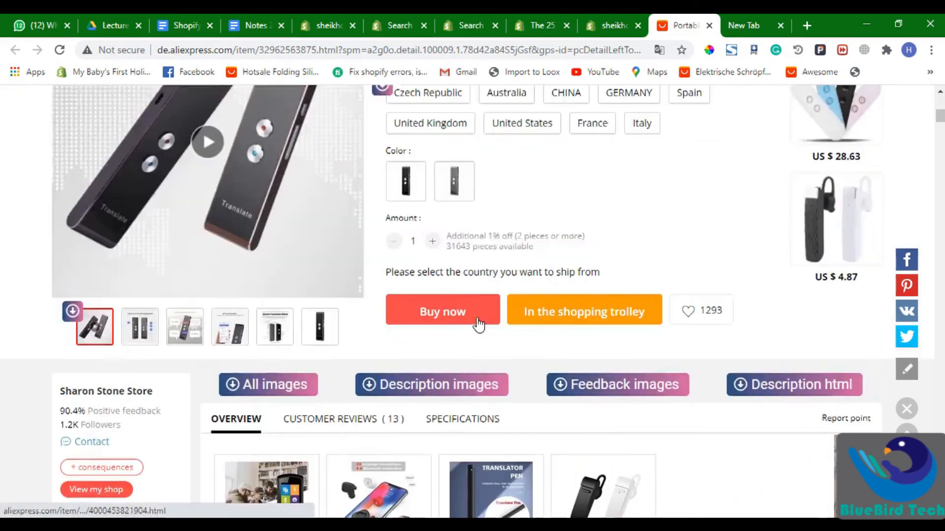
{"action": "scroll", "coordinate": [352, 355], "scroll_direction": "down", "scroll_amount": 13}
{"action": "scroll", "coordinate": [294, 297], "scroll_direction": "up", "scroll_amount": 6}
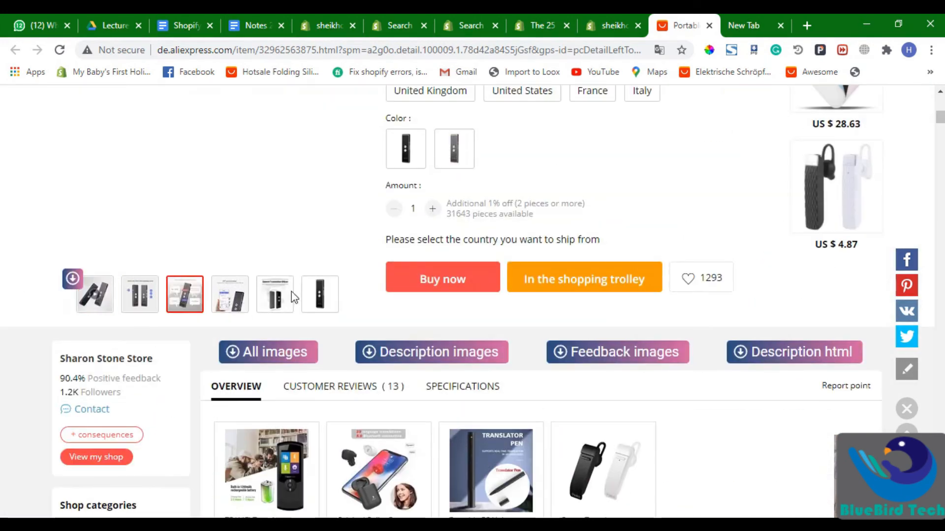
{"action": "scroll", "coordinate": [185, 311], "scroll_direction": "up", "scroll_amount": 3}
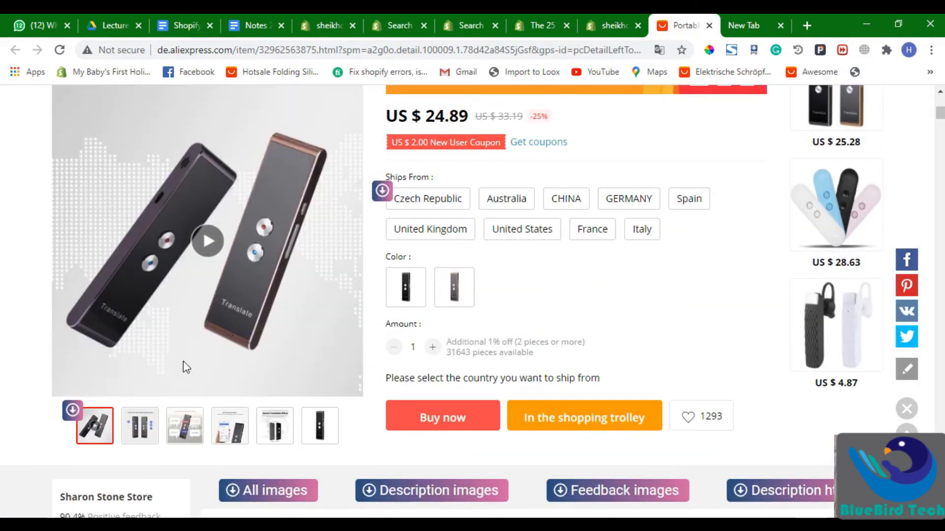
{"action": "left_click", "coordinate": [220, 255]}
Search Amazon for "Portable T8 Smart Voice Speech Translator" in the same browser tab
{"action": "left_click", "coordinate": [539, 48]}
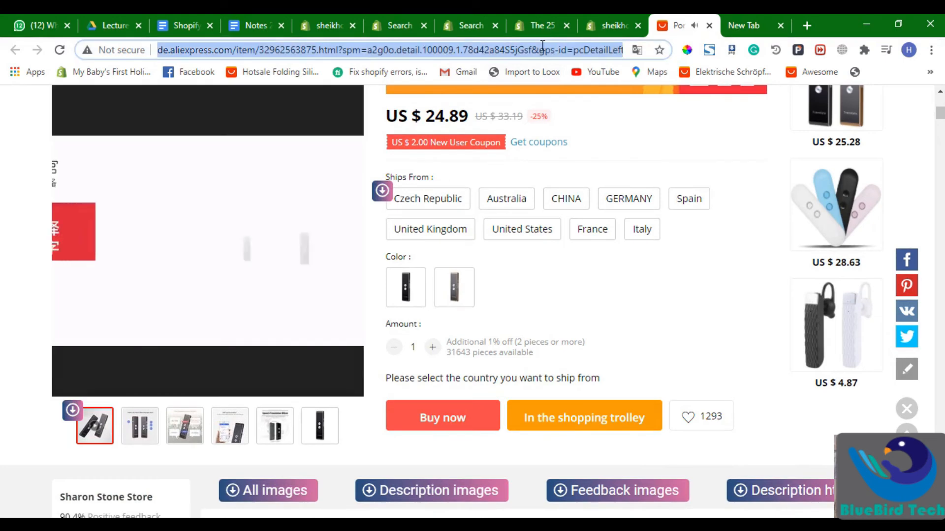
{"action": "type", "text": "amazon.com"}
{"action": "key", "text": "Tab"}
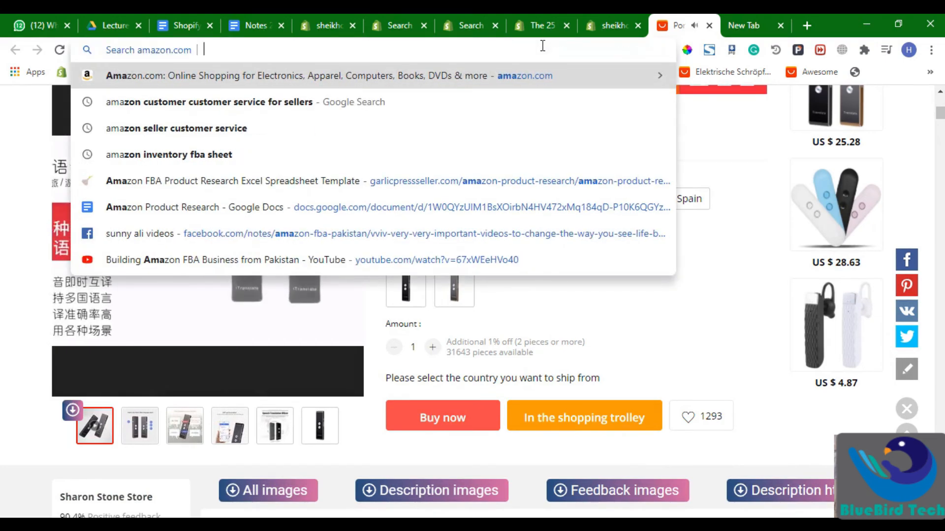
{"action": "type", "text": "Portable T8 Smart Voice Speech Translator"}
{"action": "key", "text": "Return"}
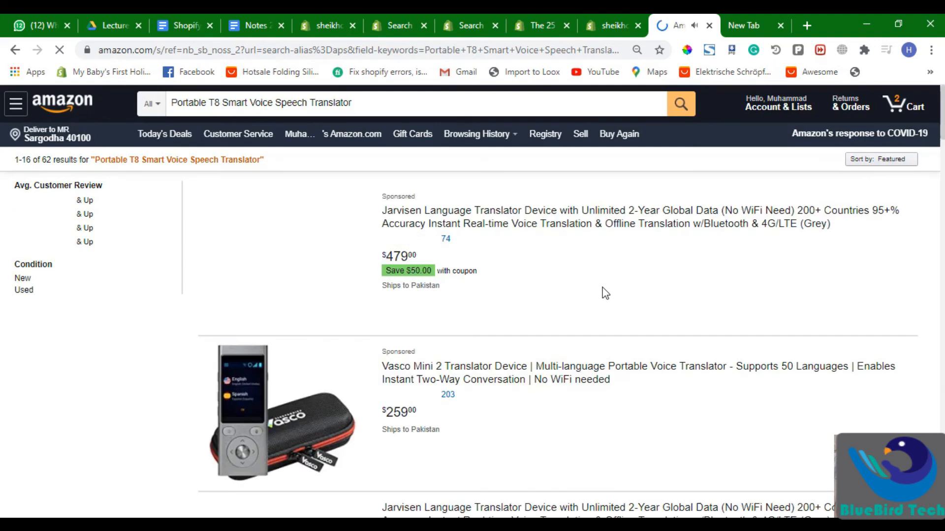
Open the $71.99 two-way voice translator from the Amazon results and look through its images and product details
{"action": "scroll", "coordinate": [597, 291], "scroll_direction": "down", "scroll_amount": 5}
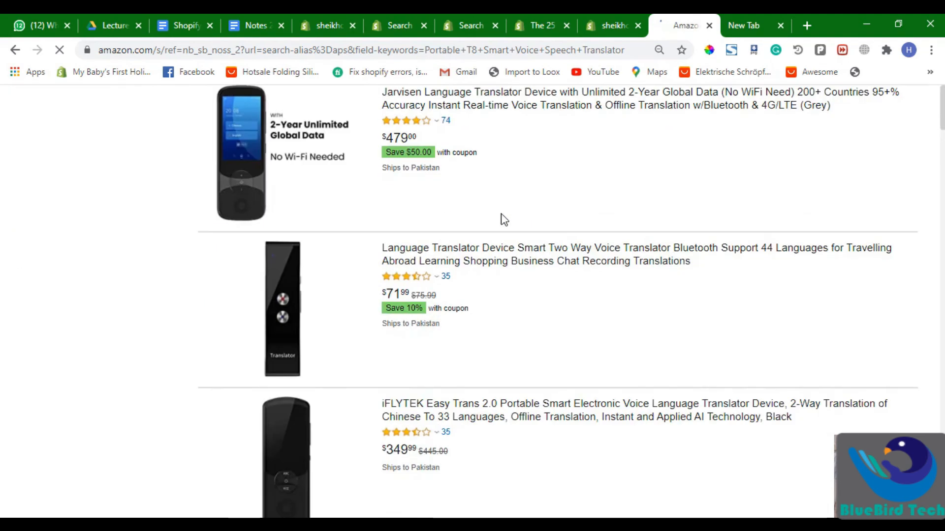
{"action": "left_click", "coordinate": [585, 17]}
{"action": "left_click", "coordinate": [654, 18]}
{"action": "scroll", "coordinate": [471, 293], "scroll_direction": "down", "scroll_amount": 3}
{"action": "scroll", "coordinate": [373, 340], "scroll_direction": "up", "scroll_amount": 4}
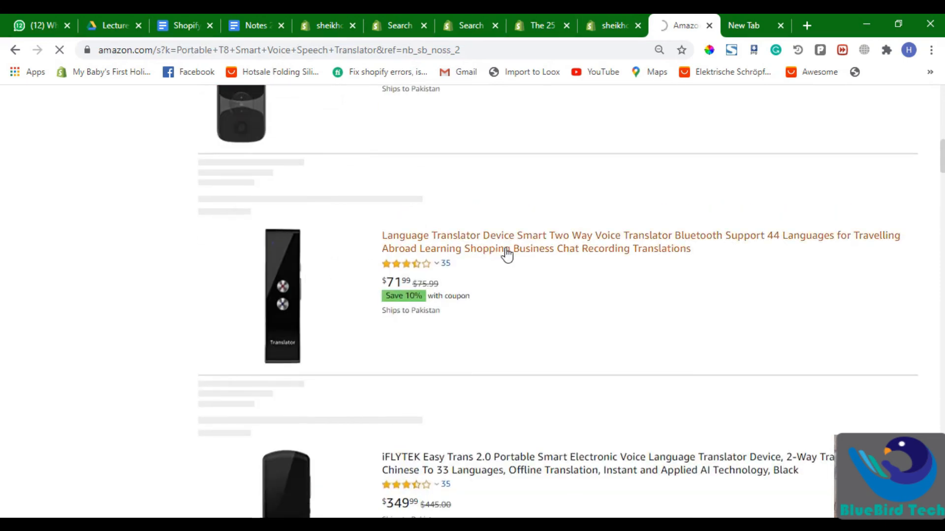
{"action": "scroll", "coordinate": [500, 273], "scroll_direction": "down", "scroll_amount": 5}
{"action": "scroll", "coordinate": [486, 306], "scroll_direction": "down", "scroll_amount": 20}
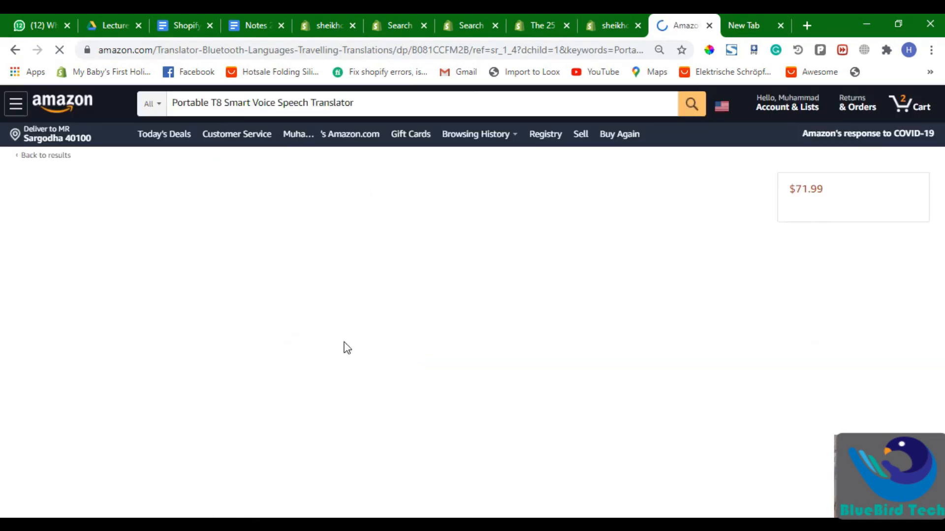
{"action": "scroll", "coordinate": [31, 148], "scroll_direction": "down", "scroll_amount": 2}
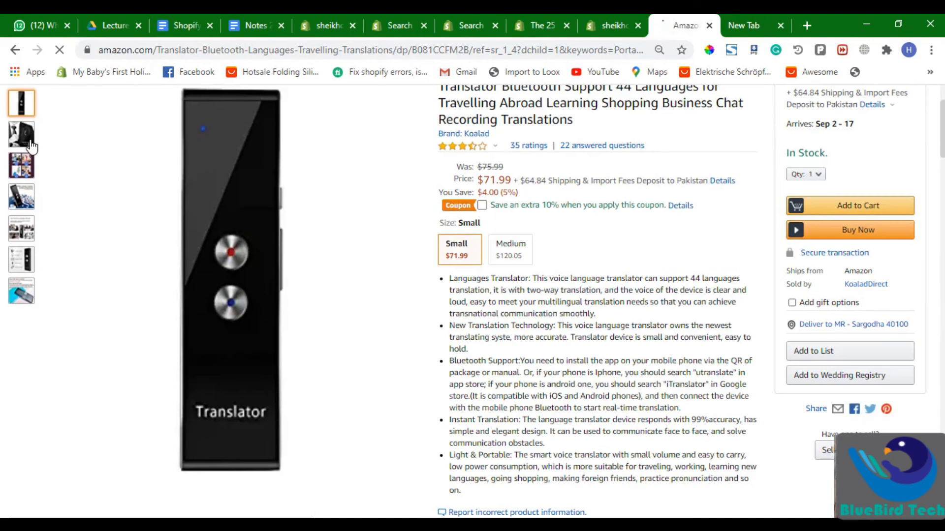
{"action": "scroll", "coordinate": [472, 320], "scroll_direction": "down", "scroll_amount": 15}
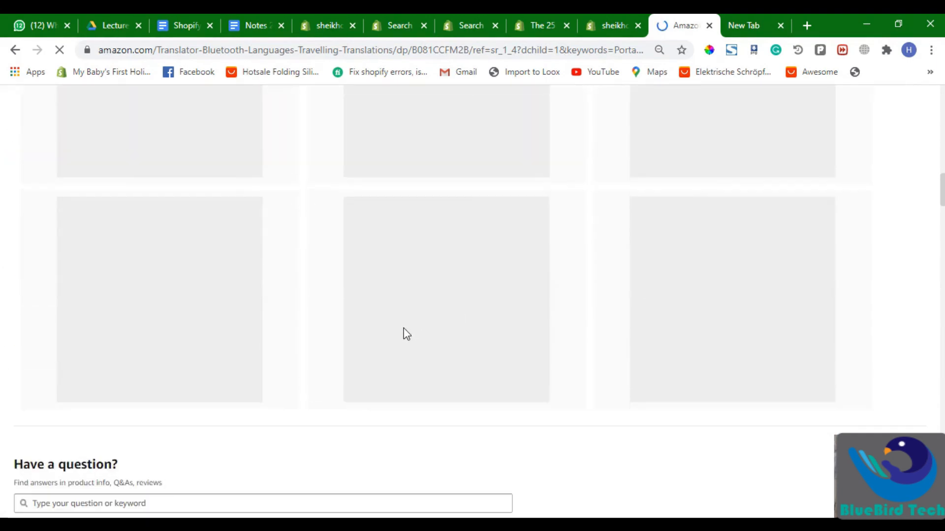
Switch to the Shopify theme editor and look over the placeholder sections of the Debut home page
{"action": "left_click", "coordinate": [624, 15]}
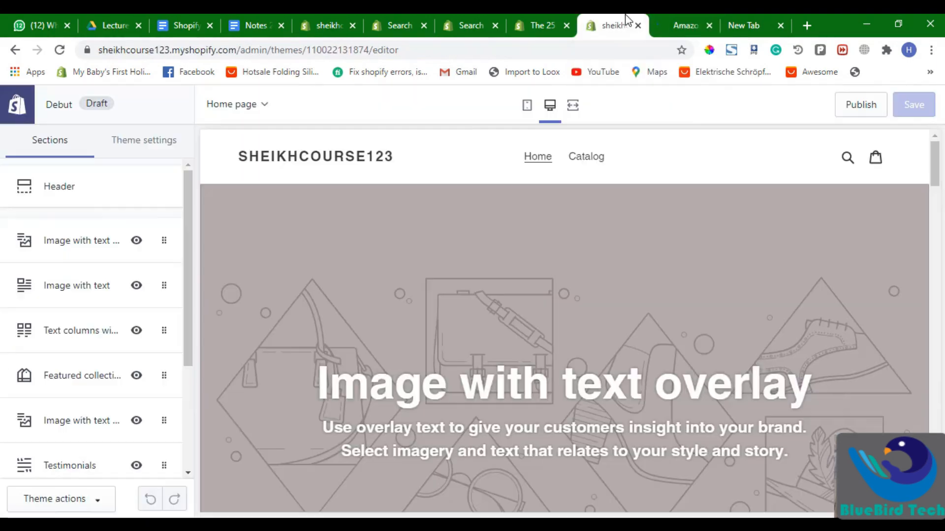
{"action": "scroll", "coordinate": [625, 241], "scroll_direction": "down", "scroll_amount": 5}
{"action": "scroll", "coordinate": [540, 252], "scroll_direction": "down", "scroll_amount": 5}
{"action": "scroll", "coordinate": [386, 201], "scroll_direction": "up", "scroll_amount": 5}
{"action": "scroll", "coordinate": [575, 285], "scroll_direction": "down", "scroll_amount": 10}
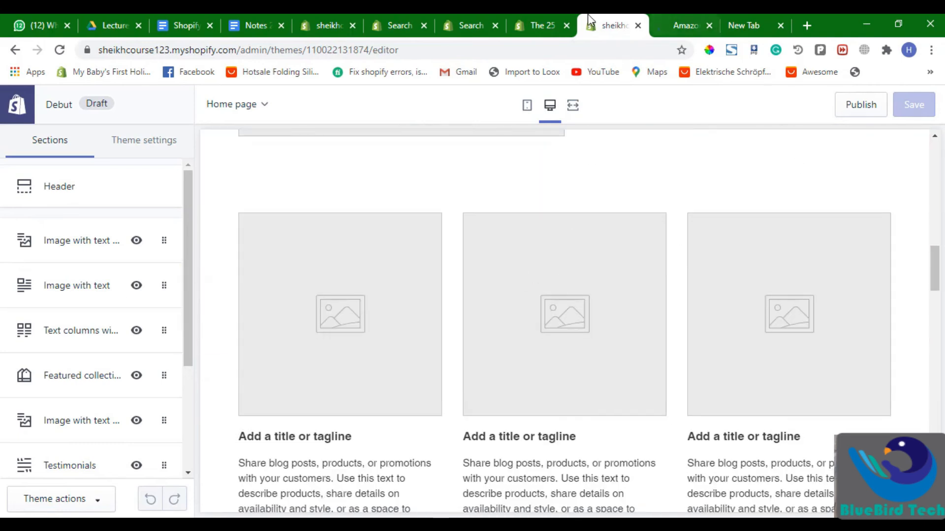
Look over the manufacturer's information on the Amazon translator page, and close its tab and the blank tab
{"action": "left_click", "coordinate": [675, 25]}
{"action": "scroll", "coordinate": [664, 290], "scroll_direction": "down", "scroll_amount": 8}
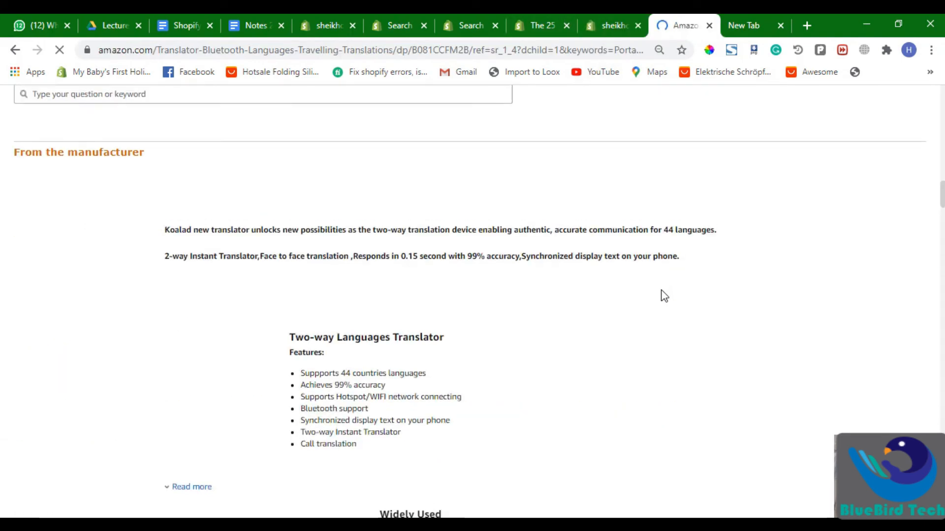
{"action": "scroll", "coordinate": [663, 296], "scroll_direction": "up", "scroll_amount": 15}
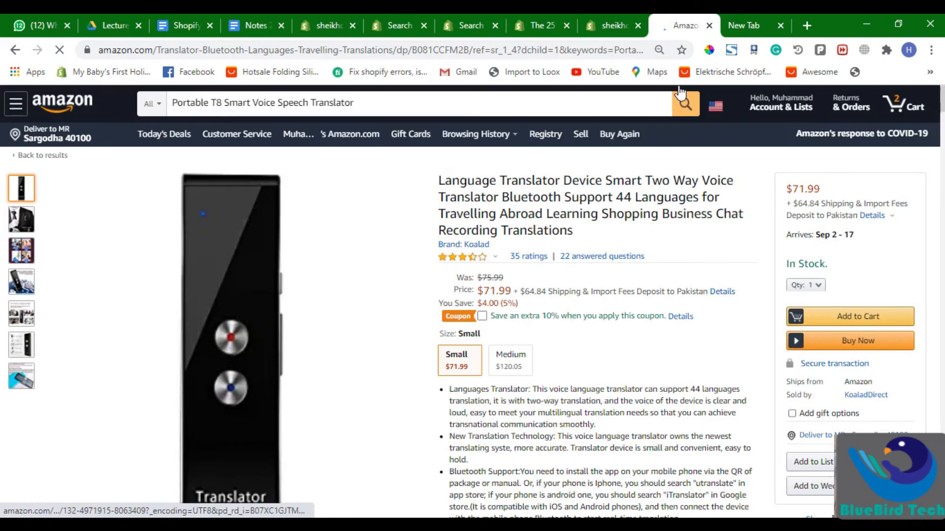
{"action": "left_click", "coordinate": [709, 26]}
{"action": "left_click", "coordinate": [709, 25]}
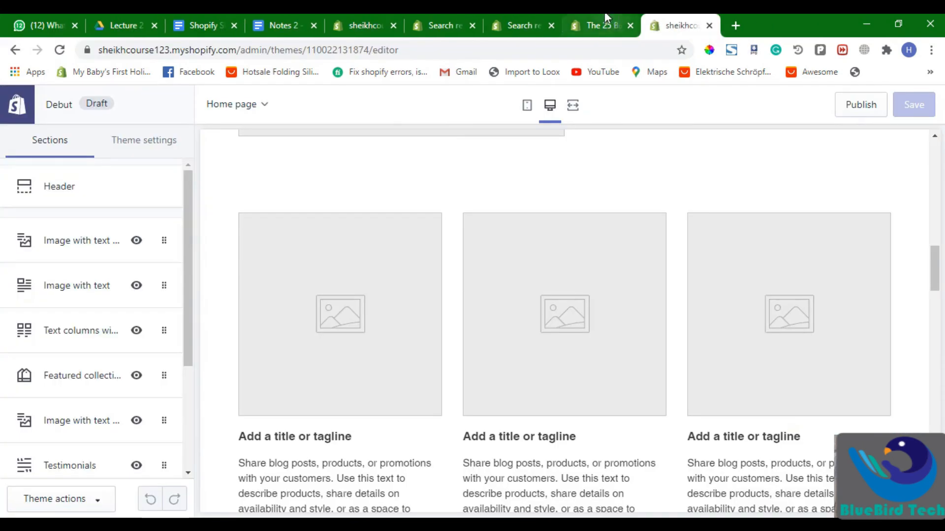
Switch to the Shopify course outline in Google Docs and go to the beginning of the document
{"action": "left_click", "coordinate": [523, 24]}
{"action": "left_click", "coordinate": [462, 23]}
{"action": "left_click", "coordinate": [364, 25]}
{"action": "left_click", "coordinate": [273, 25]}
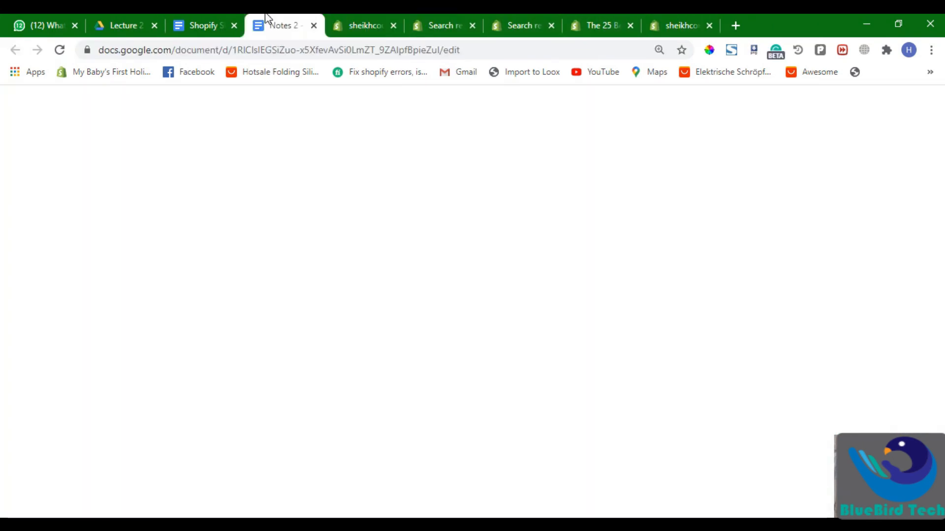
{"action": "left_click", "coordinate": [207, 24]}
{"action": "scroll", "coordinate": [511, 305], "scroll_direction": "up", "scroll_amount": 10}
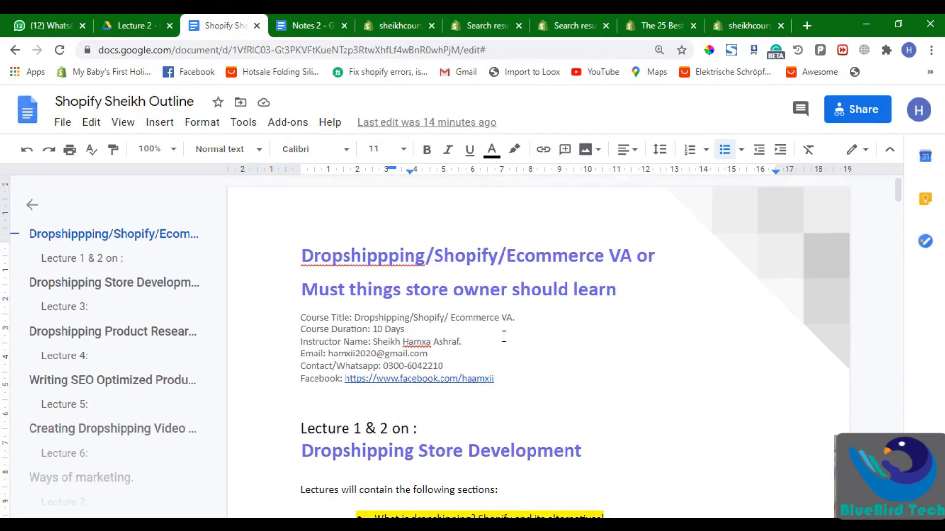
Review the Lecture 1 & 2 topics, selecting the line "What is dropshipping? Shopify and its alternatives!" and its closing words "and its alternatives!"
{"action": "scroll", "coordinate": [504, 337], "scroll_direction": "down", "scroll_amount": 5}
{"action": "triple_click", "coordinate": [440, 246]}
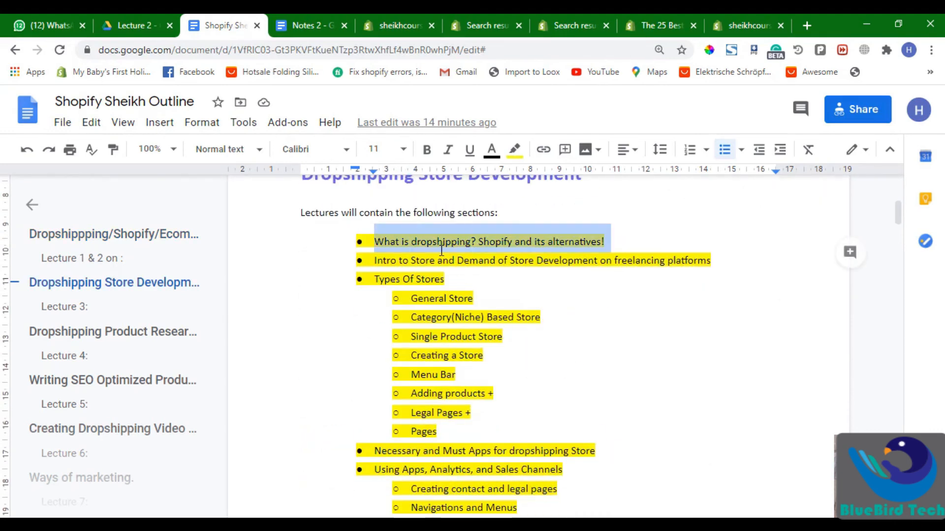
{"action": "scroll", "coordinate": [442, 249], "scroll_direction": "up", "scroll_amount": 1}
{"action": "left_click", "coordinate": [439, 247]}
{"action": "triple_click", "coordinate": [489, 320]}
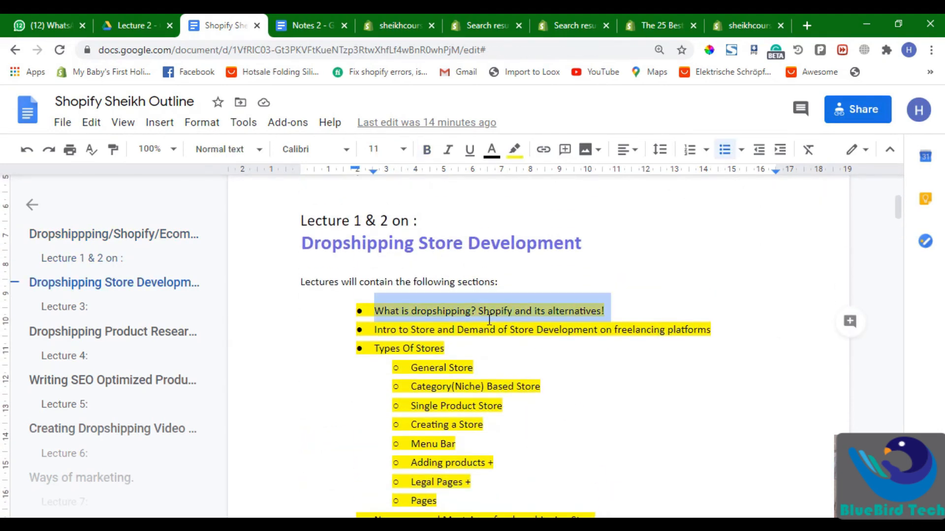
{"action": "left_click_drag", "start_coordinate": [593, 310], "coordinate": [529, 313]}
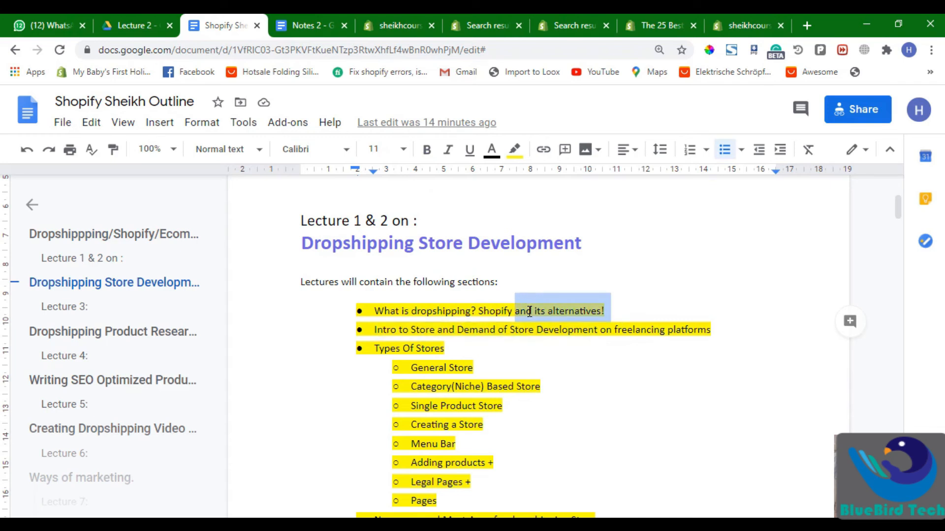
Review the Lecture 1 & 2 topics, selecting the "Intro to Store and Demand" line and the items from "Adding products +" to "Pages"
{"action": "triple_click", "coordinate": [426, 328]}
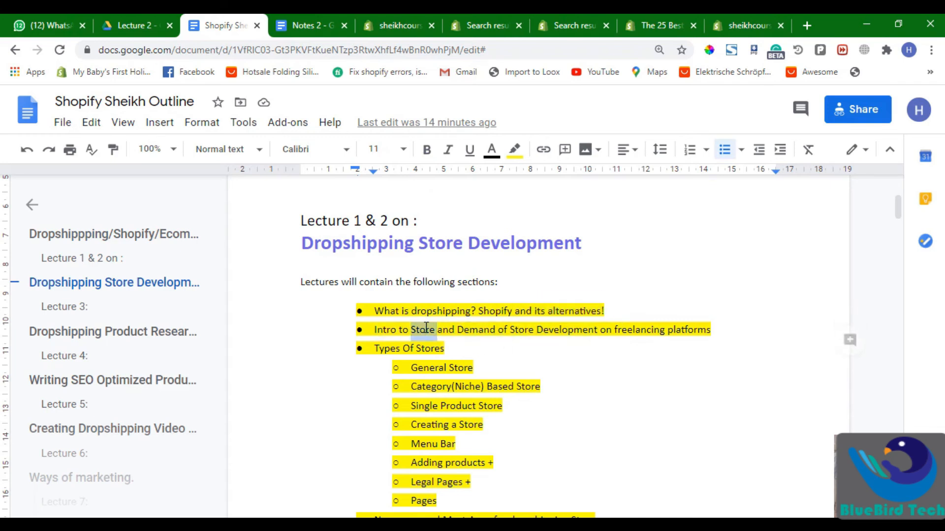
{"action": "triple_click", "coordinate": [517, 331]}
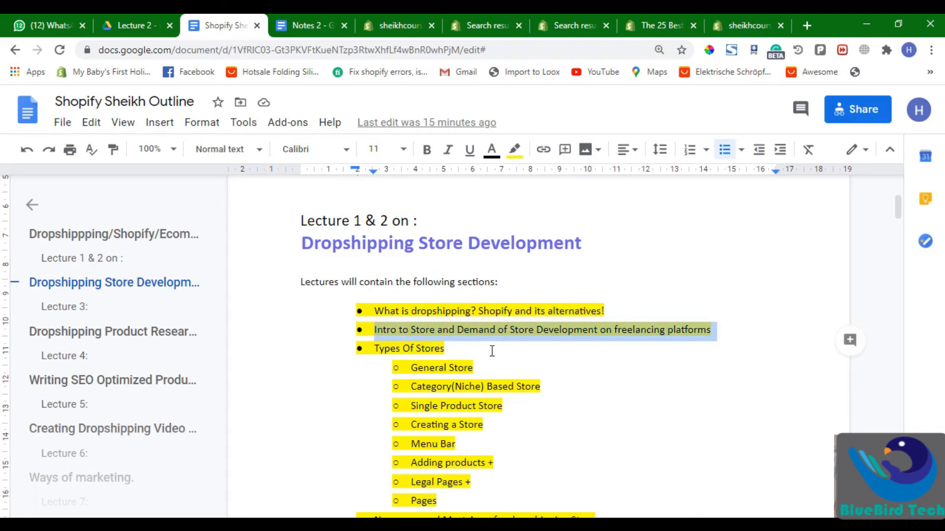
{"action": "scroll", "coordinate": [519, 397], "scroll_direction": "down", "scroll_amount": 3}
{"action": "left_click", "coordinate": [508, 307]}
{"action": "left_click_drag", "start_coordinate": [455, 259], "coordinate": [438, 345]}
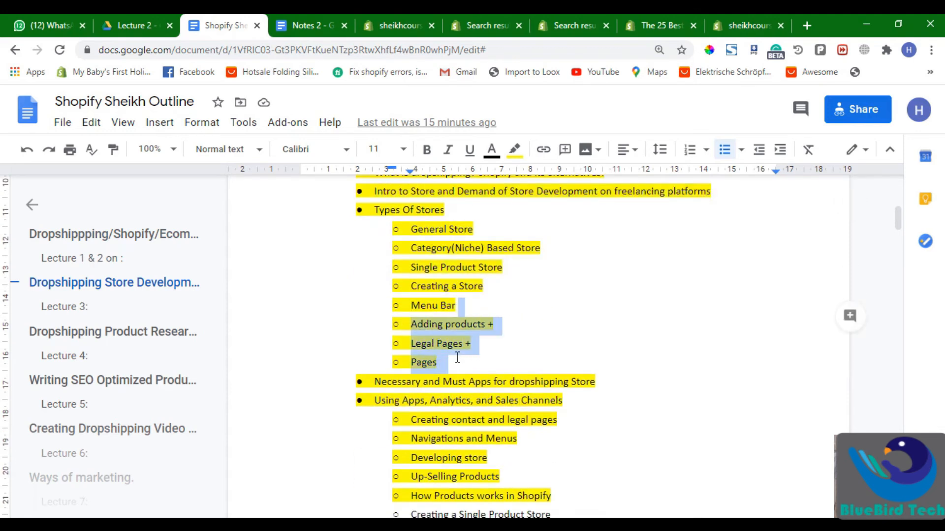
{"action": "scroll", "coordinate": [460, 365], "scroll_direction": "down", "scroll_amount": 3}
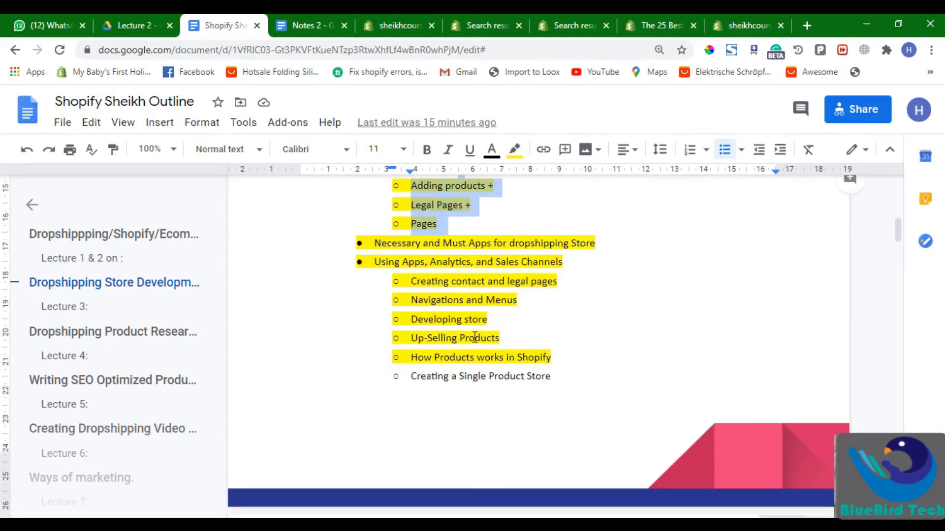
Review the "Necessary and Must Apps for dropshipping Store" topic and select "Analytics, and Sales Channels" in the line below it
{"action": "triple_click", "coordinate": [410, 243]}
{"action": "double_click", "coordinate": [581, 250]}
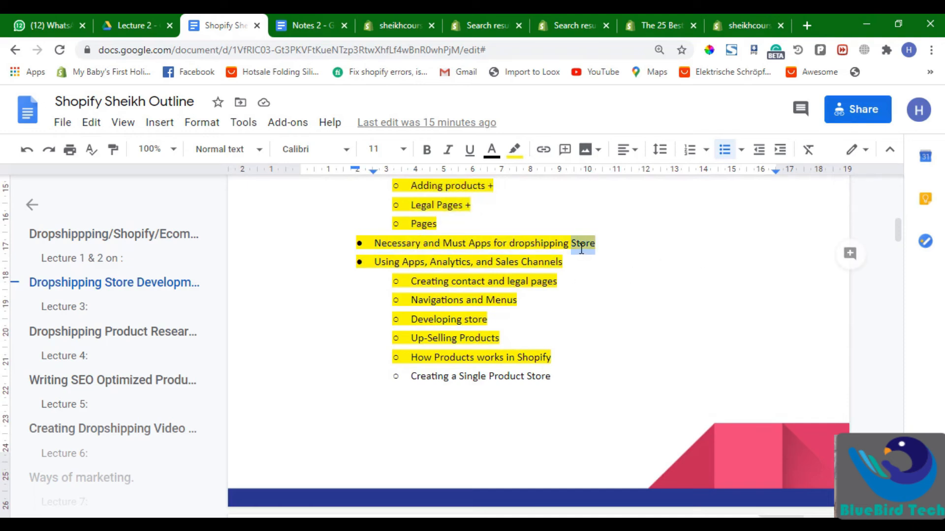
{"action": "double_click", "coordinate": [452, 262]}
{"action": "left_click_drag", "start_coordinate": [447, 263], "coordinate": [561, 263]}
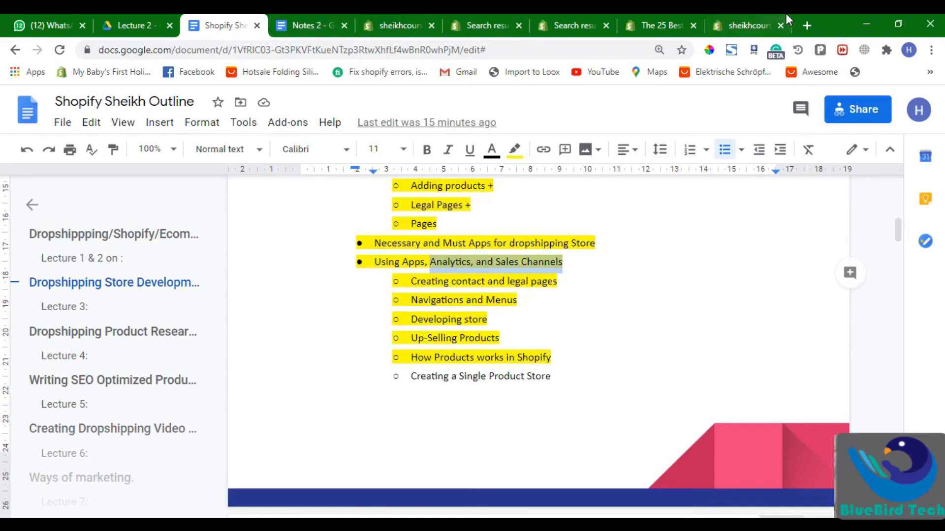
Place the theme editor's browser tab beside the store admin tab, and open the Online Store preferences in the Shopify admin
{"action": "left_click_drag", "start_coordinate": [737, 16], "coordinate": [474, 17]}
{"action": "scroll", "coordinate": [97, 353], "scroll_direction": "down", "scroll_amount": 3}
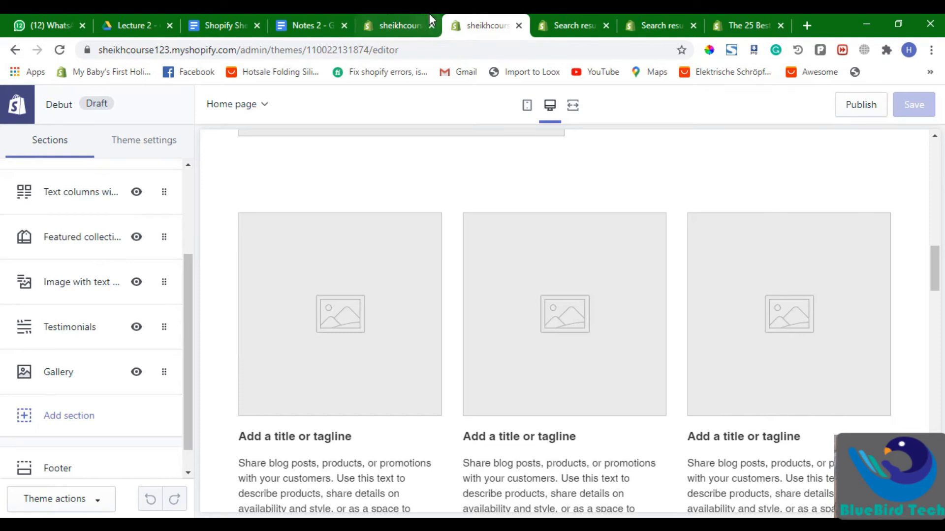
{"action": "left_click", "coordinate": [426, 17]}
{"action": "scroll", "coordinate": [70, 498], "scroll_direction": "down", "scroll_amount": 1}
{"action": "left_click", "coordinate": [70, 497]}
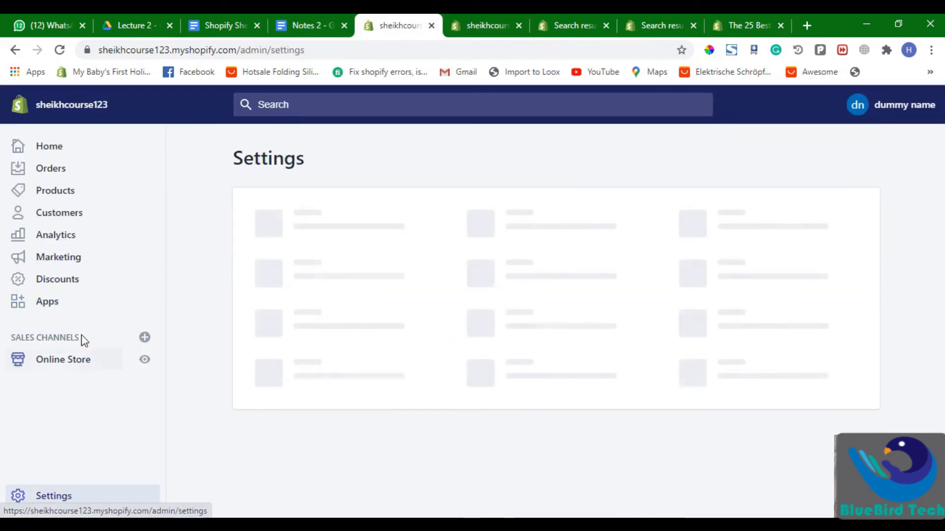
{"action": "left_click", "coordinate": [56, 356]}
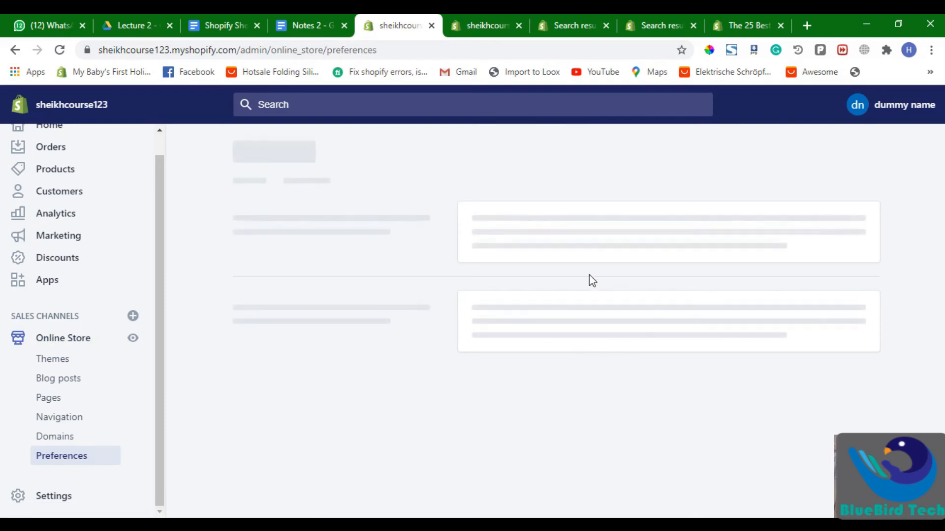
Look over the title and meta description, social sharing image and Google Analytics account settings in the store preferences
{"action": "scroll", "coordinate": [645, 337], "scroll_direction": "down", "scroll_amount": 3}
{"action": "scroll", "coordinate": [653, 292], "scroll_direction": "up", "scroll_amount": 1}
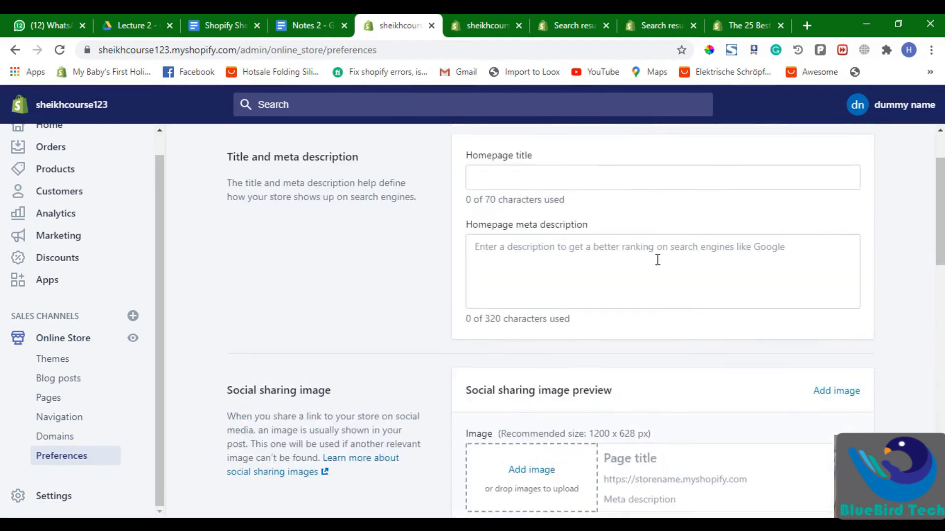
{"action": "scroll", "coordinate": [656, 258], "scroll_direction": "down", "scroll_amount": 4}
{"action": "scroll", "coordinate": [618, 299], "scroll_direction": "up", "scroll_amount": 2}
{"action": "scroll", "coordinate": [639, 327], "scroll_direction": "down", "scroll_amount": 3}
{"action": "left_click", "coordinate": [651, 298]}
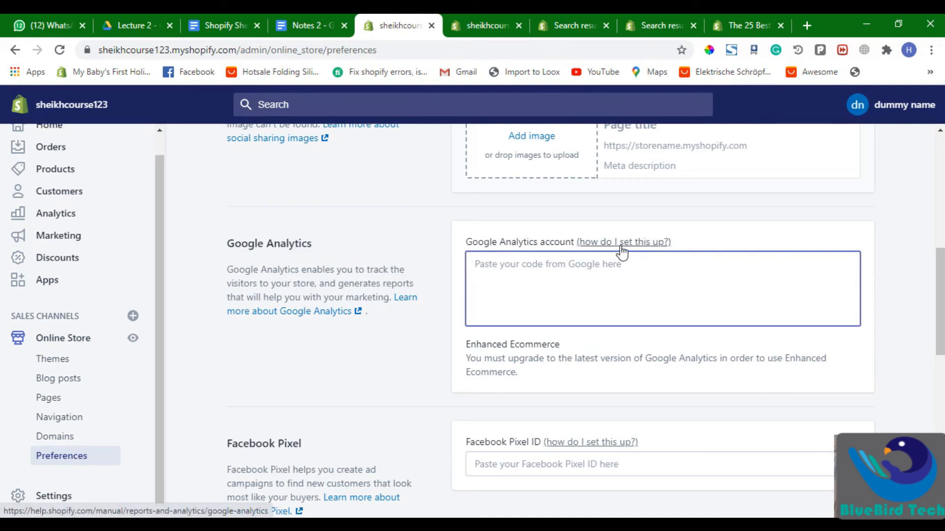
Look over the Facebook Pixel ID, password protection and spam protection settings in the store preferences
{"action": "scroll", "coordinate": [626, 251], "scroll_direction": "down", "scroll_amount": 3}
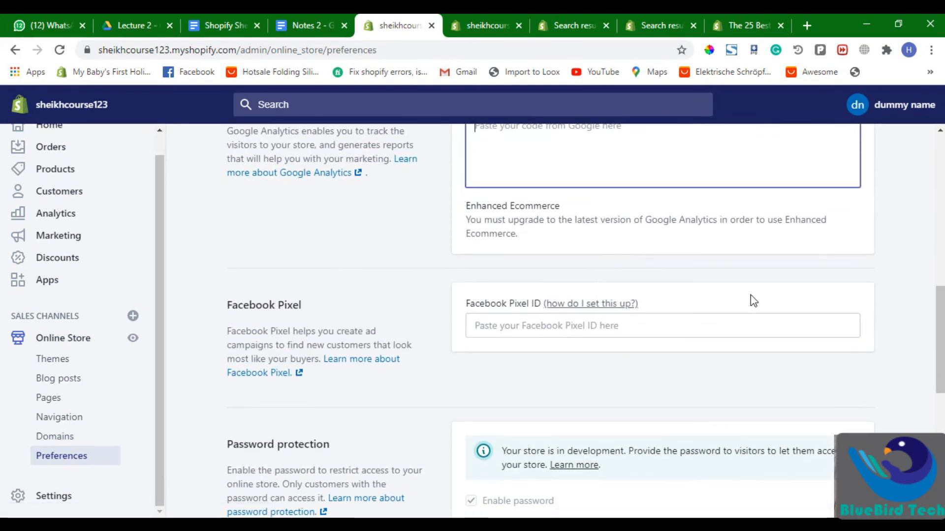
{"action": "left_click", "coordinate": [670, 335]}
{"action": "scroll", "coordinate": [769, 303], "scroll_direction": "down", "scroll_amount": 6}
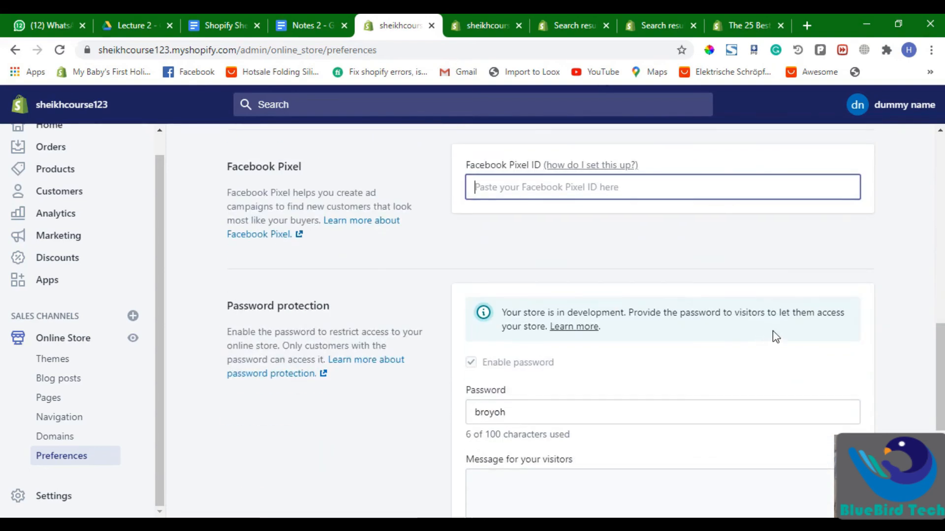
{"action": "scroll", "coordinate": [708, 327], "scroll_direction": "down", "scroll_amount": 3}
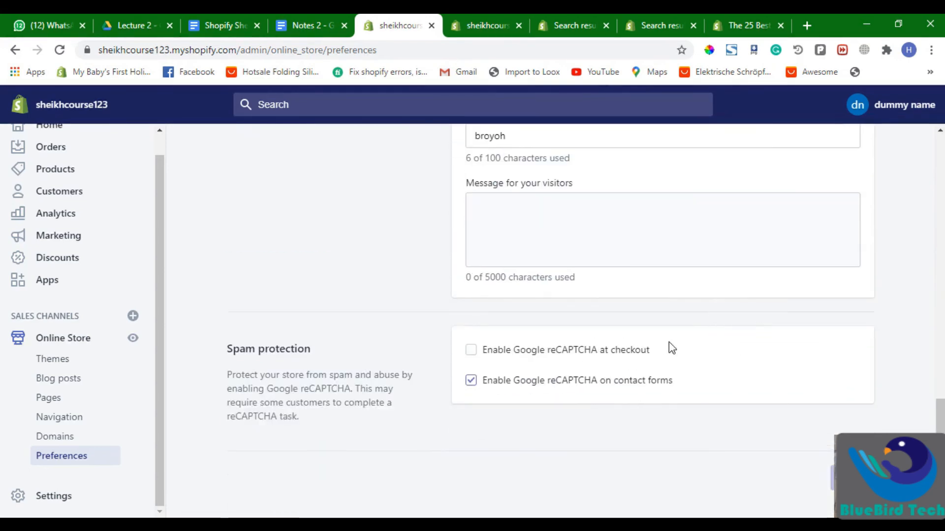
Return to the beginning of the preferences and examine the homepage title and homepage meta description fields
{"action": "scroll", "coordinate": [635, 441], "scroll_direction": "up", "scroll_amount": 8}
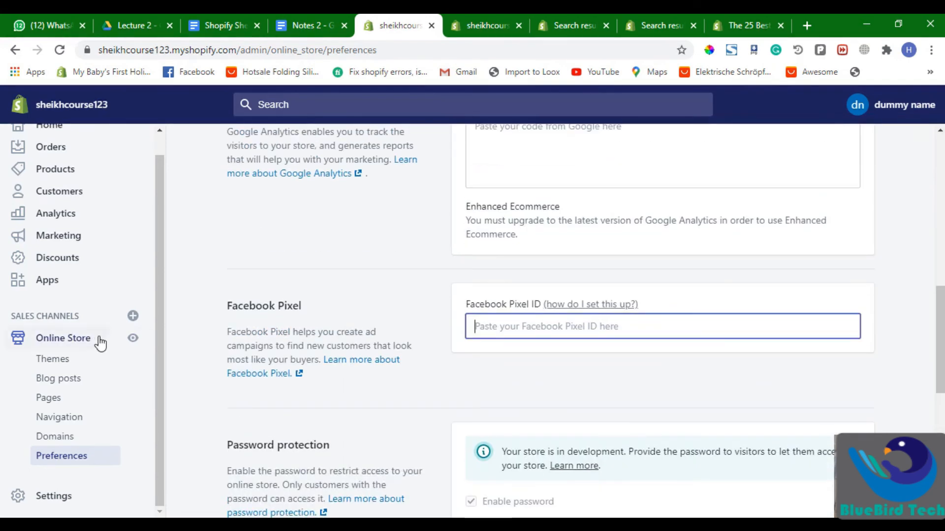
{"action": "scroll", "coordinate": [705, 407], "scroll_direction": "down", "scroll_amount": 8}
{"action": "scroll", "coordinate": [701, 402], "scroll_direction": "up", "scroll_amount": 15}
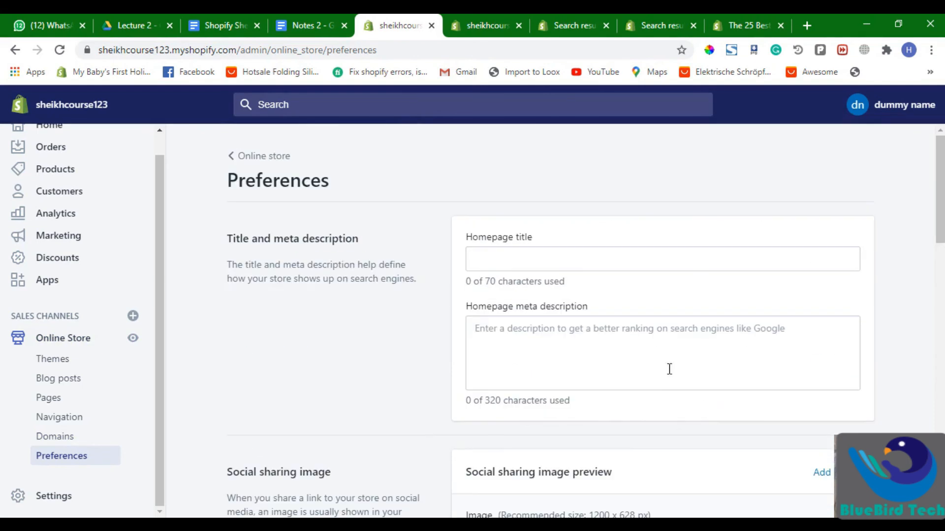
{"action": "left_click", "coordinate": [604, 267]}
{"action": "left_click", "coordinate": [625, 326]}
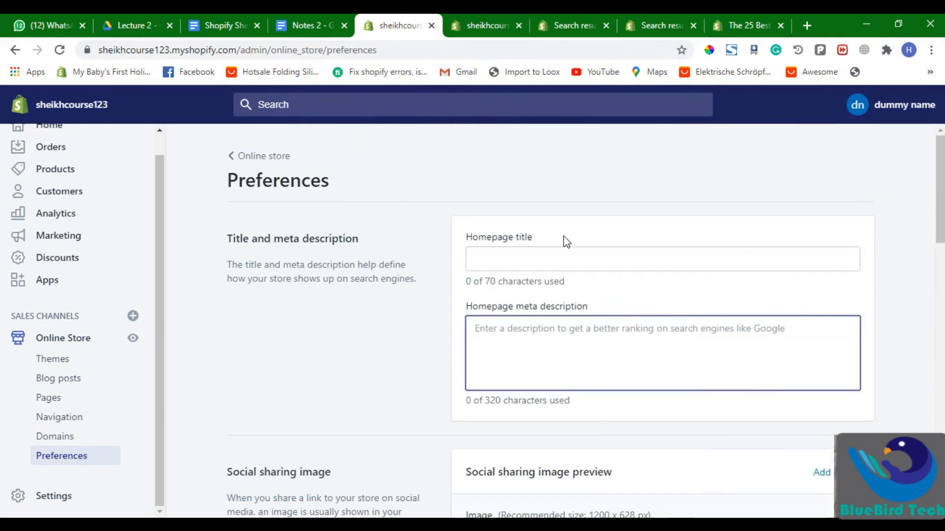
{"action": "left_click", "coordinate": [266, 276]}
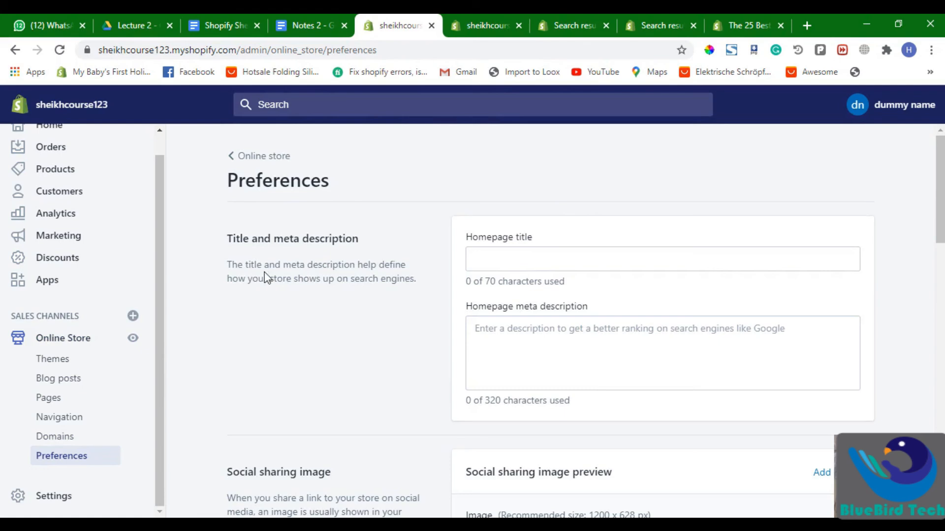
Open the Payments section of the store settings and look over the available payment providers and methods
{"action": "scroll", "coordinate": [266, 276], "scroll_direction": "down", "scroll_amount": 5}
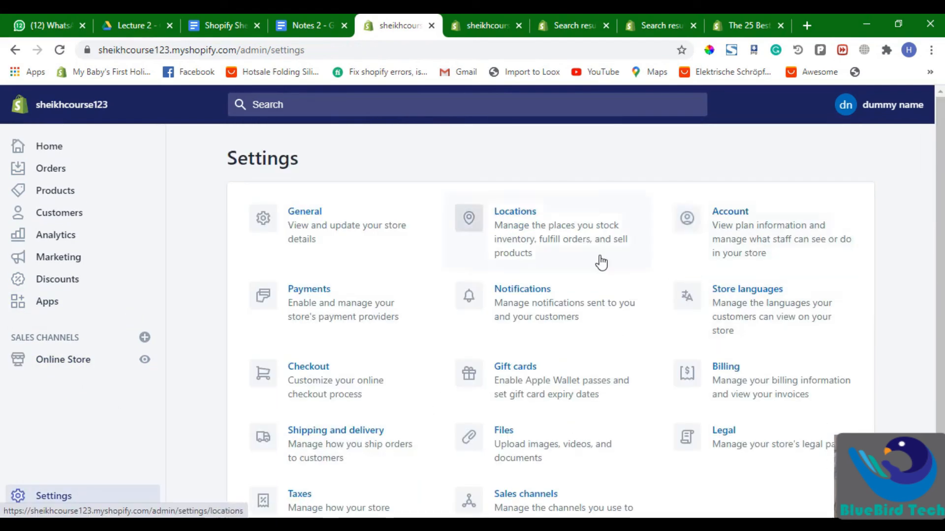
{"action": "scroll", "coordinate": [603, 320], "scroll_direction": "down", "scroll_amount": 1}
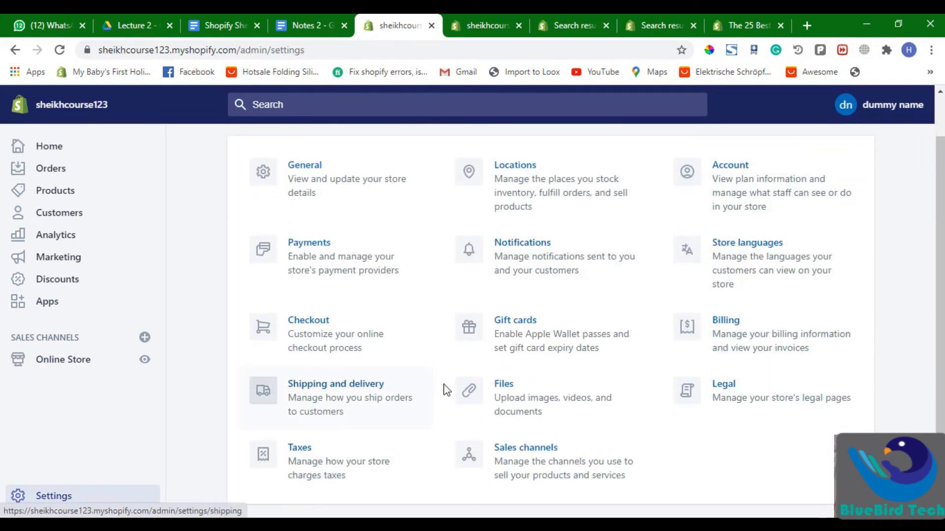
{"action": "left_click", "coordinate": [361, 276]}
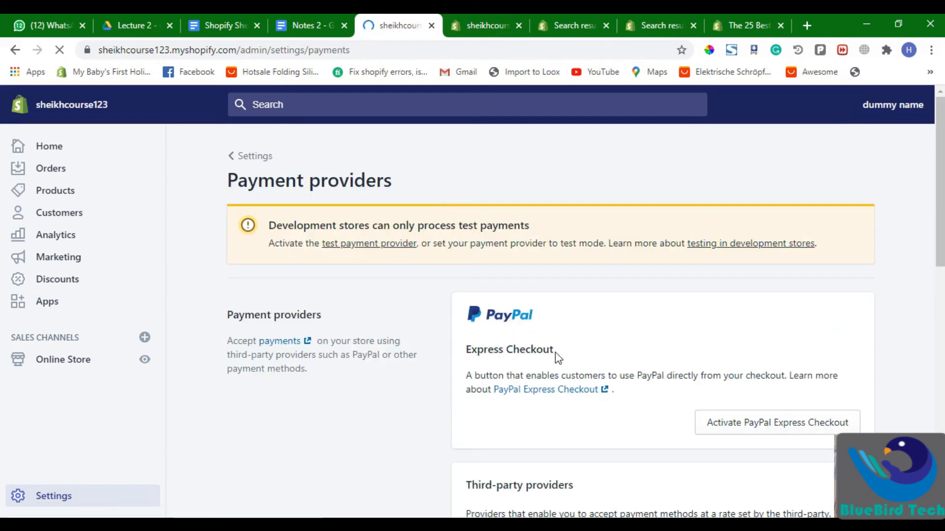
{"action": "scroll", "coordinate": [555, 353], "scroll_direction": "down", "scroll_amount": 5}
{"action": "scroll", "coordinate": [500, 217], "scroll_direction": "up", "scroll_amount": 3}
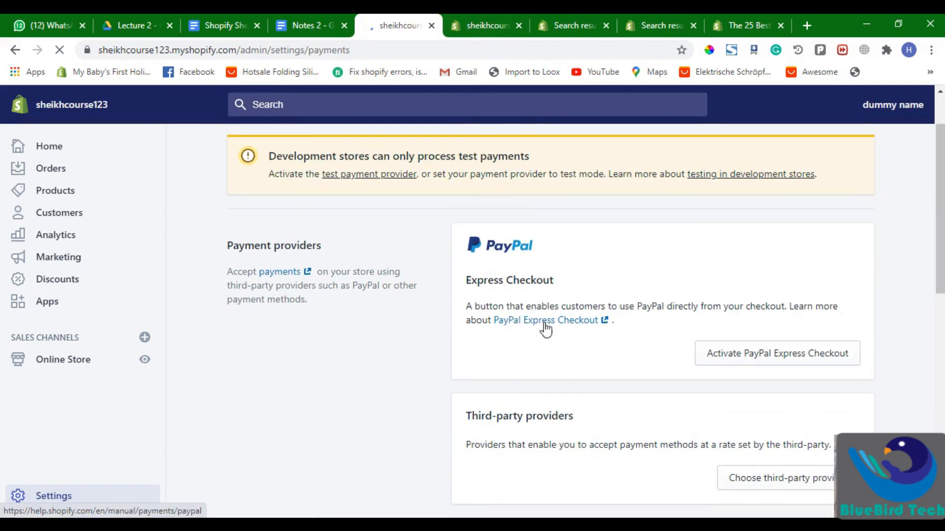
{"action": "scroll", "coordinate": [679, 344], "scroll_direction": "down", "scroll_amount": 6}
{"action": "scroll", "coordinate": [787, 315], "scroll_direction": "up", "scroll_amount": 1}
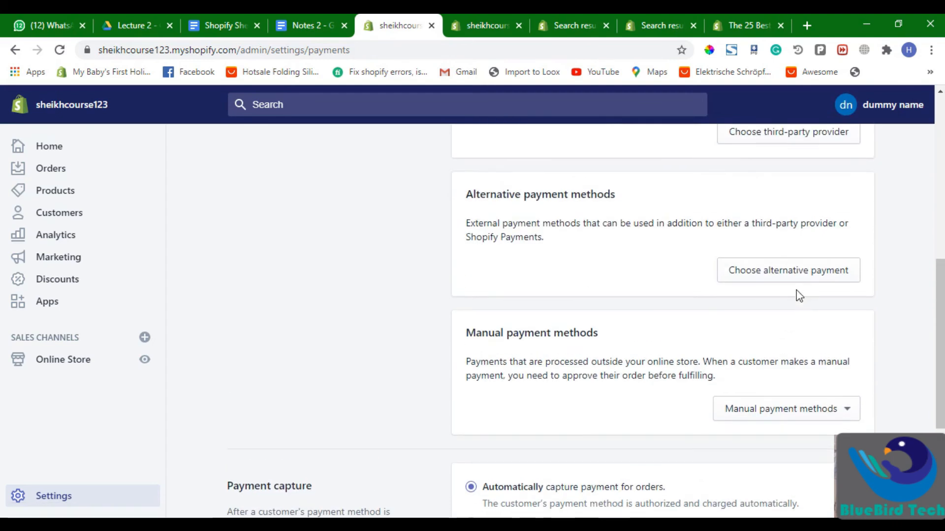
Filter the alternative payment providers by "stri", clear the filter to look over the full list, and return to Payment providers
{"action": "left_click", "coordinate": [784, 272]}
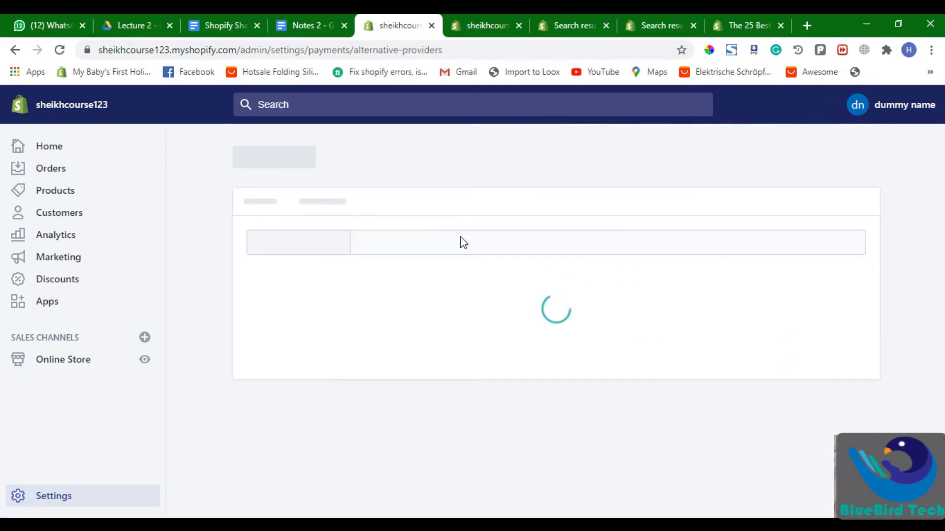
{"action": "left_click", "coordinate": [441, 245]}
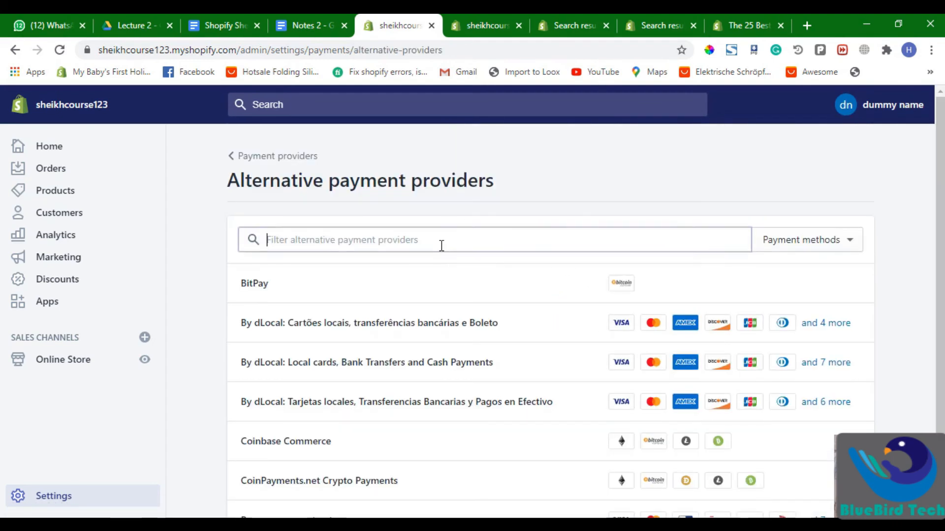
{"action": "type", "text": "stri"}
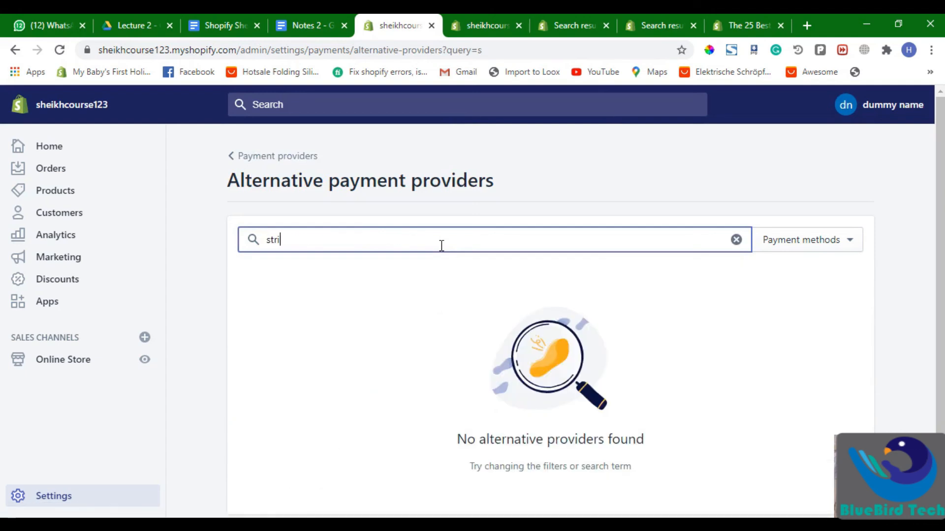
{"action": "key", "text": "BackSpace"}
{"action": "key", "text": "BackSpace"}
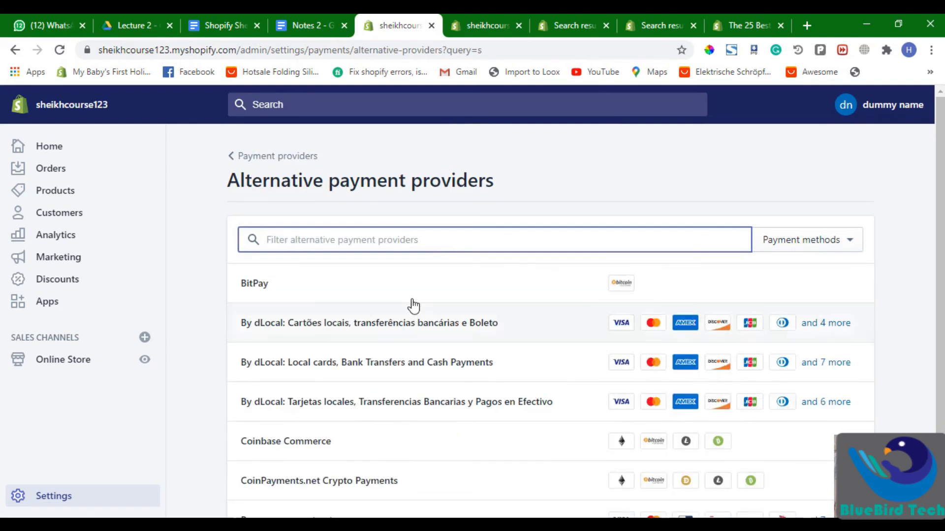
{"action": "scroll", "coordinate": [442, 310], "scroll_direction": "down", "scroll_amount": 2}
{"action": "scroll", "coordinate": [398, 279], "scroll_direction": "up", "scroll_amount": 2}
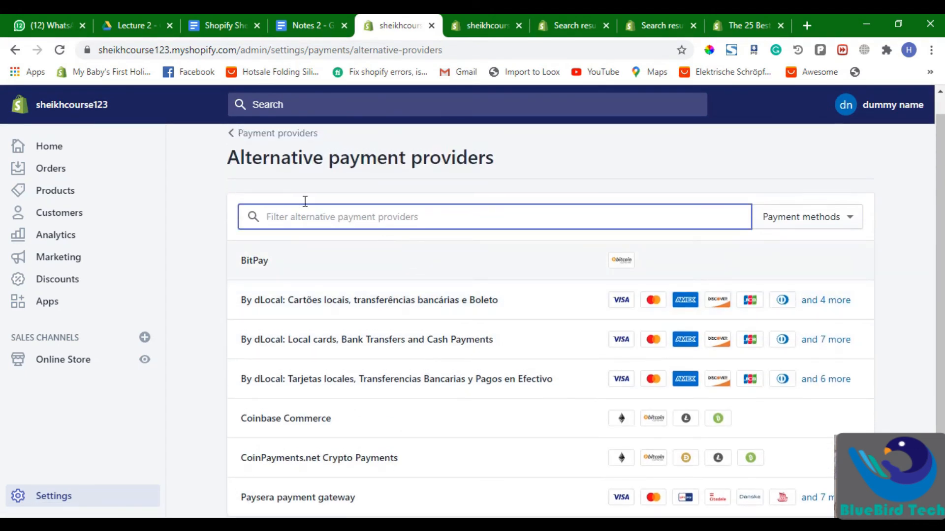
{"action": "left_click", "coordinate": [266, 142]}
Reopen the alternative payment methods for another look through the list, and go back to the Payment providers page
{"action": "scroll", "coordinate": [542, 350], "scroll_direction": "down", "scroll_amount": 5}
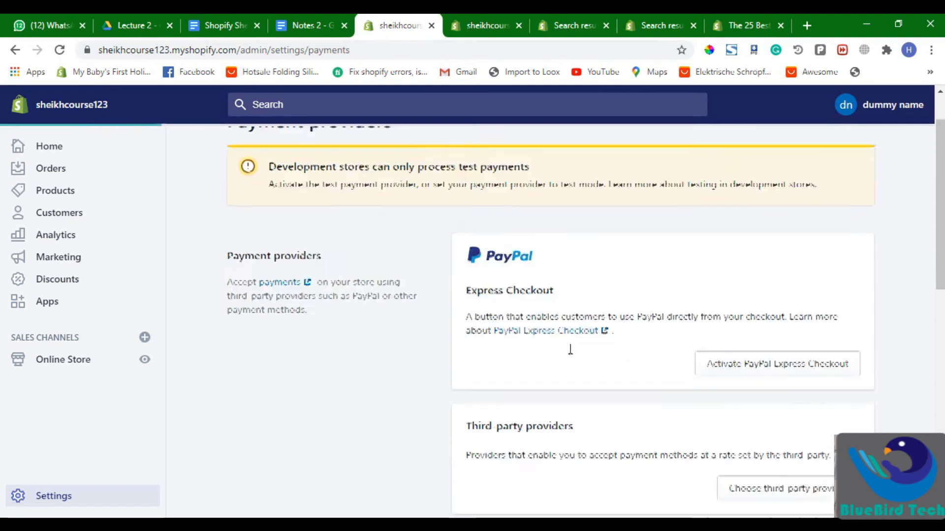
{"action": "scroll", "coordinate": [615, 366], "scroll_direction": "down", "scroll_amount": 3}
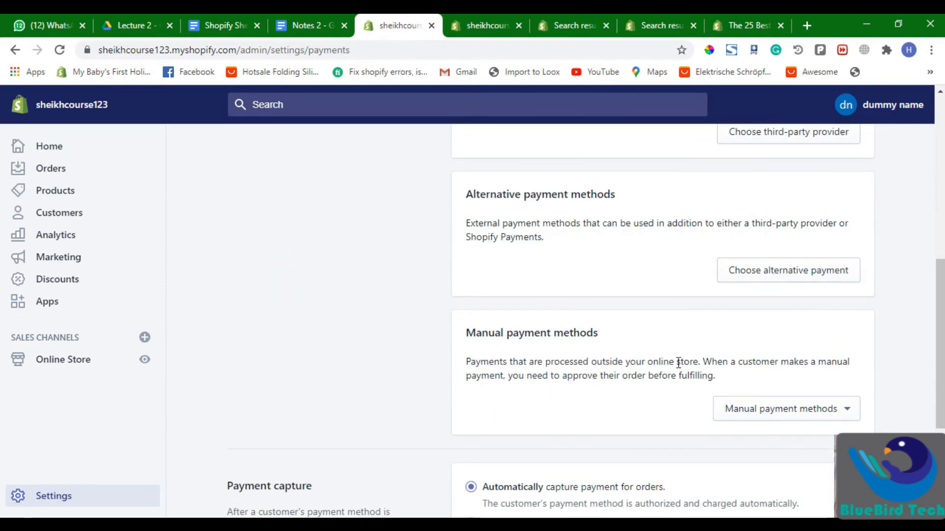
{"action": "left_click", "coordinate": [749, 272]}
{"action": "scroll", "coordinate": [393, 285], "scroll_direction": "down", "scroll_amount": 2}
{"action": "scroll", "coordinate": [418, 285], "scroll_direction": "up", "scroll_amount": 3}
{"action": "left_click", "coordinate": [273, 157]}
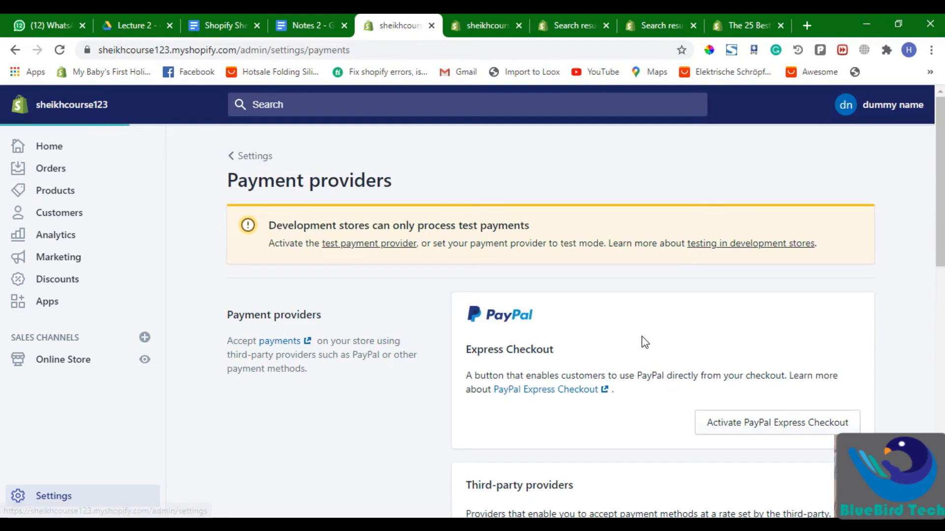
Look over the manual payment methods and payment capture options, and open the list of third-party payment providers
{"action": "scroll", "coordinate": [597, 343], "scroll_direction": "down", "scroll_amount": 4}
{"action": "scroll", "coordinate": [603, 325], "scroll_direction": "down", "scroll_amount": 8}
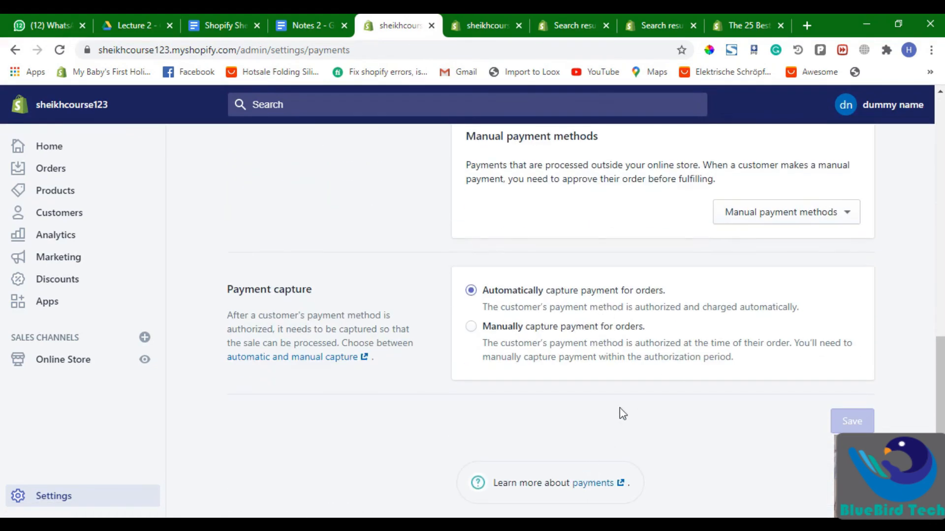
{"action": "scroll", "coordinate": [757, 407], "scroll_direction": "up", "scroll_amount": 11}
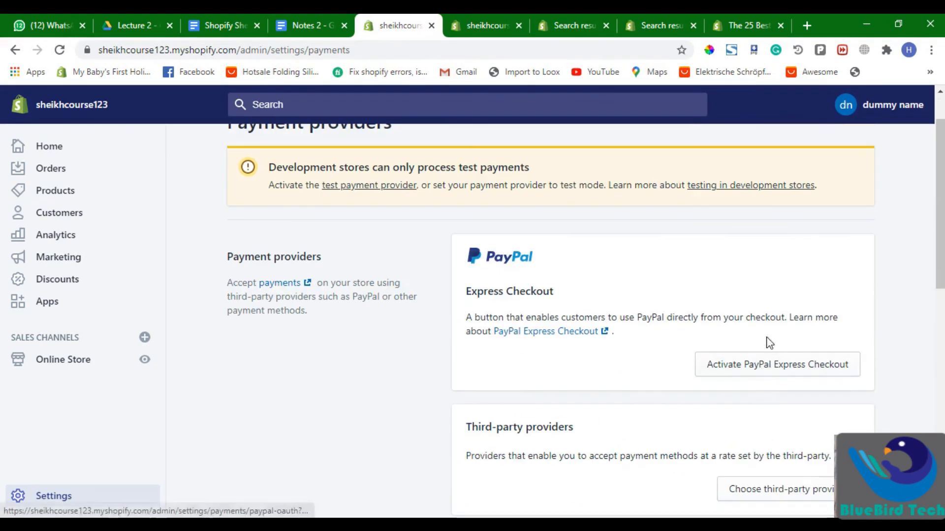
{"action": "scroll", "coordinate": [739, 323], "scroll_direction": "down", "scroll_amount": 3}
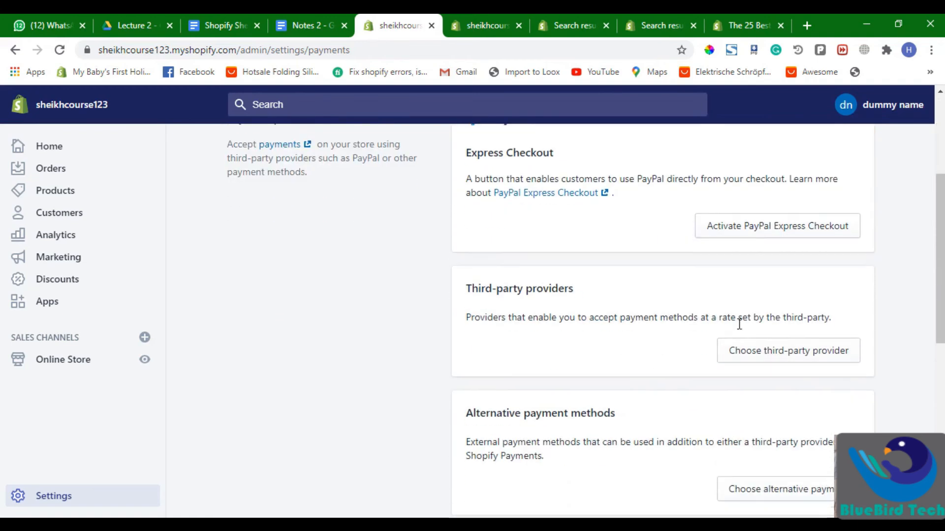
{"action": "left_click", "coordinate": [774, 362]}
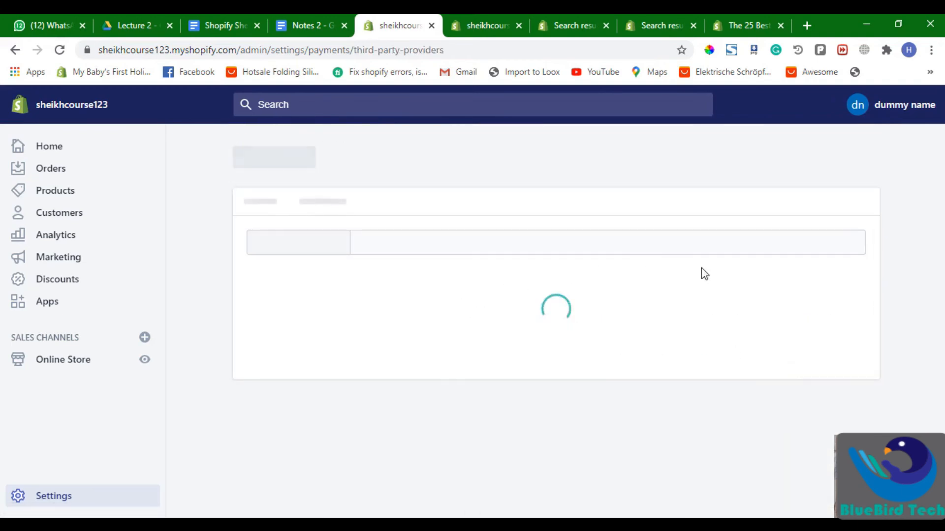
Look over the payment method filter options and the first entries in the third-party payment providers list
{"action": "left_click", "coordinate": [825, 246]}
{"action": "scroll", "coordinate": [825, 297], "scroll_direction": "down", "scroll_amount": 3}
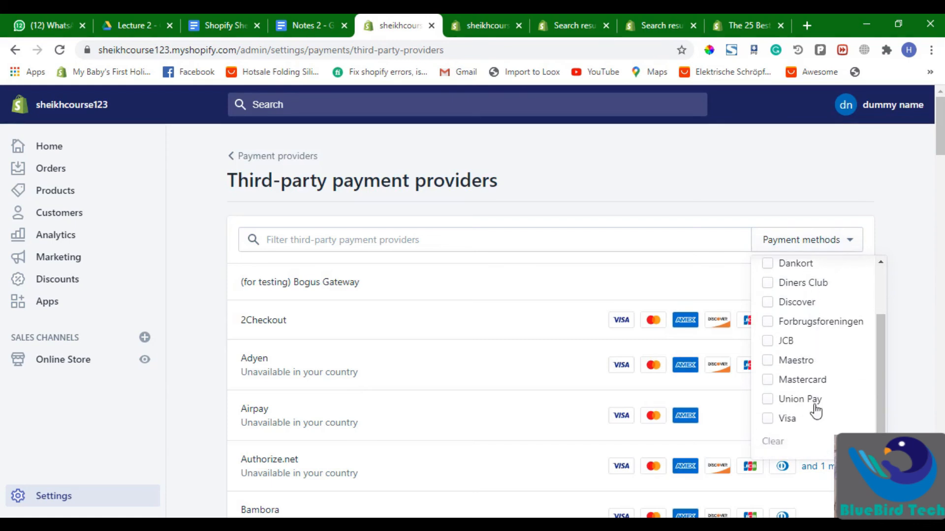
{"action": "scroll", "coordinate": [797, 383], "scroll_direction": "up", "scroll_amount": 2}
{"action": "scroll", "coordinate": [293, 268], "scroll_direction": "down", "scroll_amount": 3}
{"action": "scroll", "coordinate": [247, 253], "scroll_direction": "up", "scroll_amount": 1}
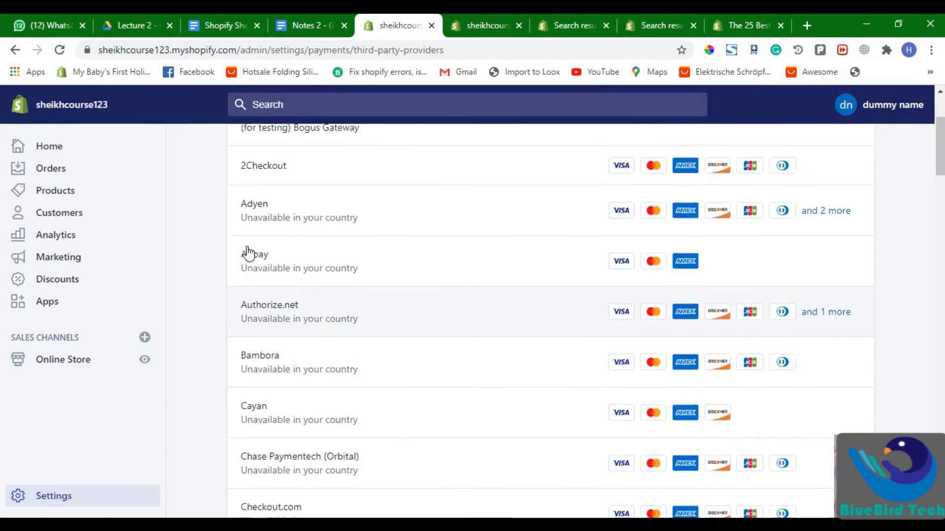
{"action": "scroll", "coordinate": [271, 236], "scroll_direction": "down", "scroll_amount": 3}
{"action": "scroll", "coordinate": [344, 270], "scroll_direction": "up", "scroll_amount": 6}
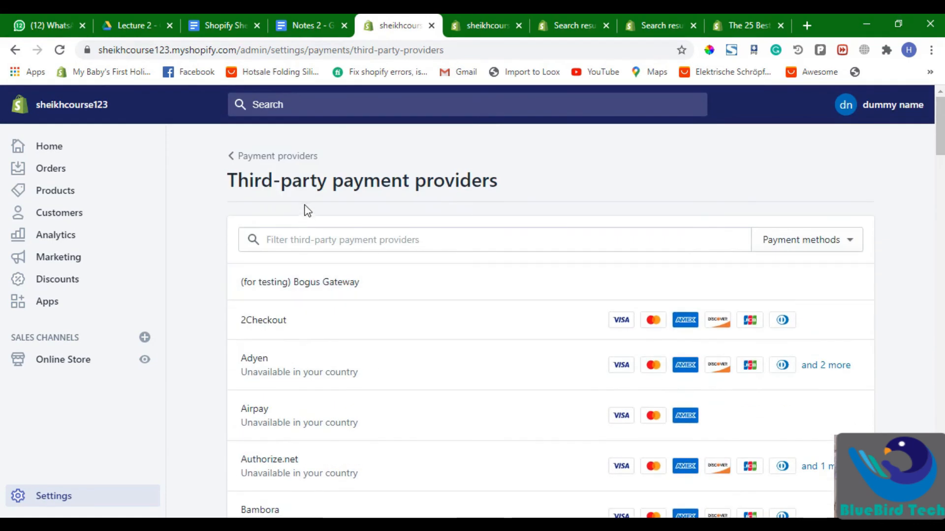
Filter the third-party payment providers by "str", and clear the filter to restore the full list
{"action": "triple_click", "coordinate": [377, 182]}
{"action": "left_click", "coordinate": [377, 241]}
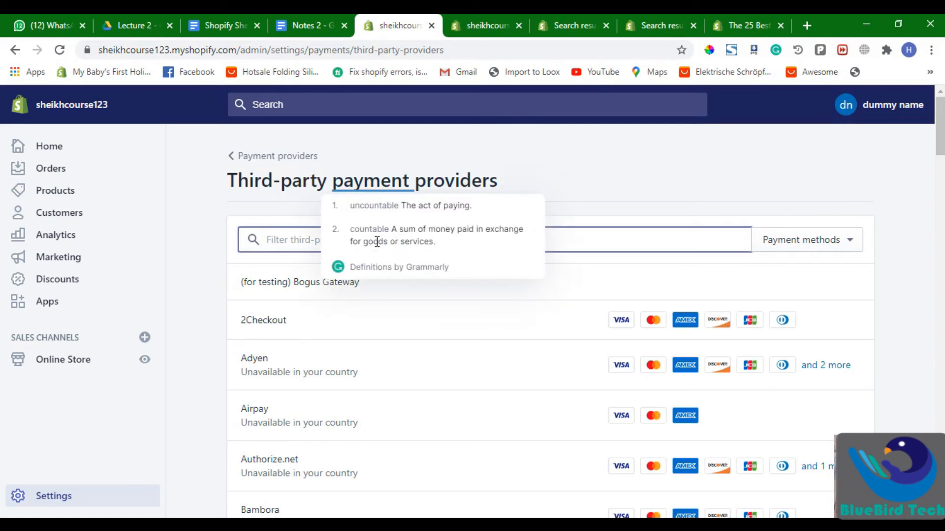
{"action": "type", "text": "str"}
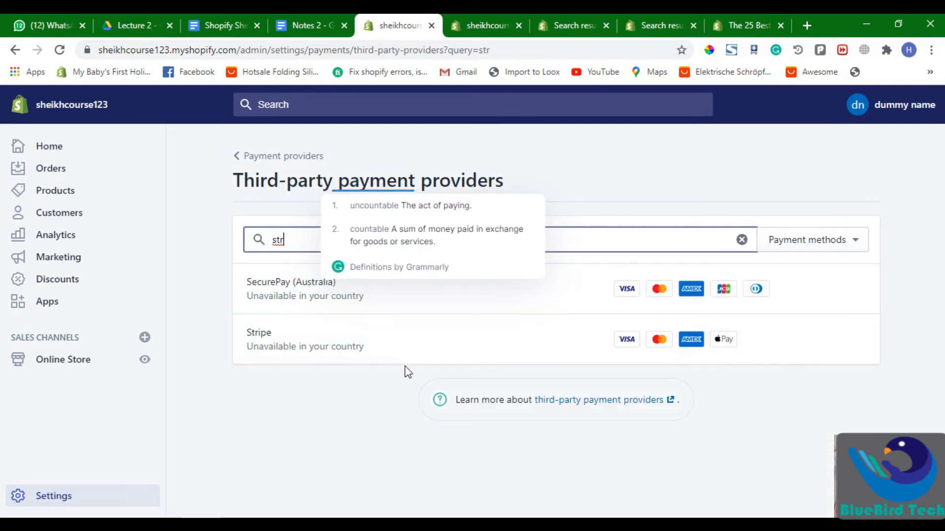
{"action": "double_click", "coordinate": [313, 239]}
{"action": "key", "text": "BackSpace"}
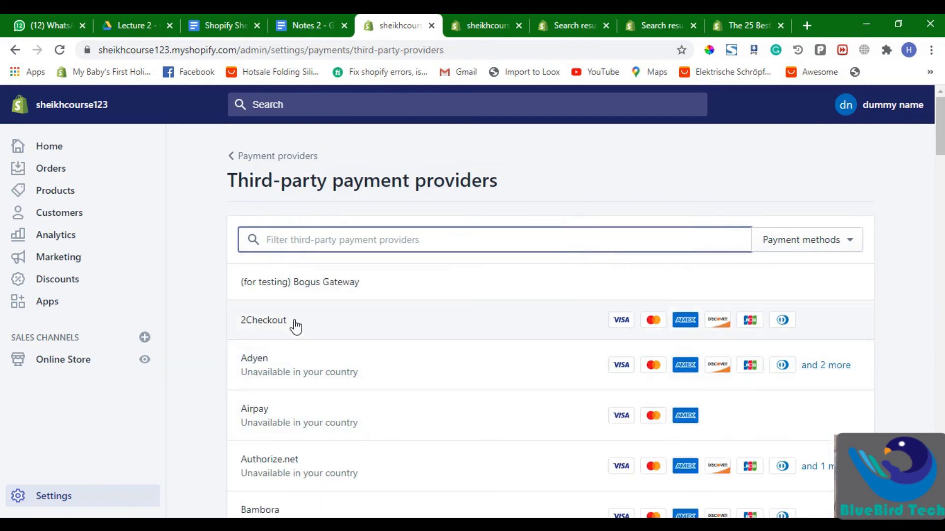
Examine the full list of third-party payment providers for their country availability and supported cards
{"action": "scroll", "coordinate": [394, 352], "scroll_direction": "down", "scroll_amount": 8}
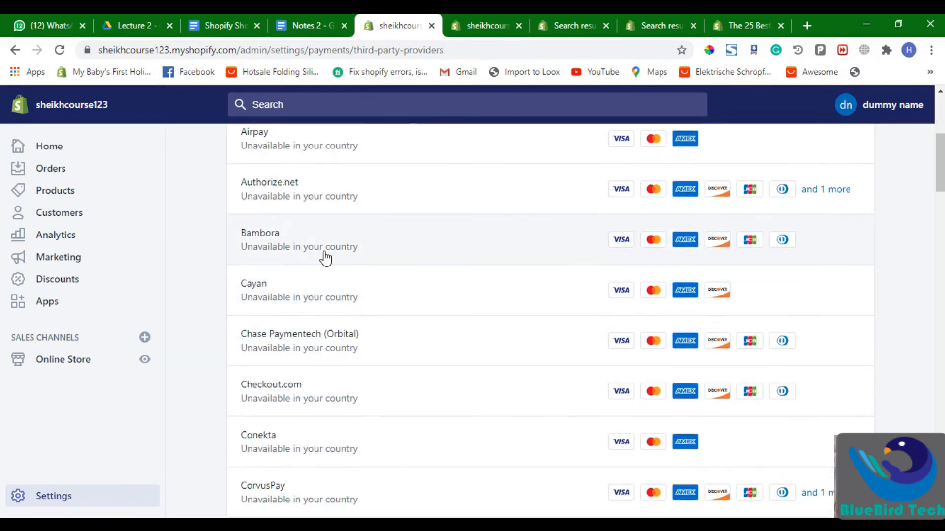
{"action": "scroll", "coordinate": [359, 337], "scroll_direction": "down", "scroll_amount": 4}
{"action": "scroll", "coordinate": [352, 327], "scroll_direction": "up", "scroll_amount": 12}
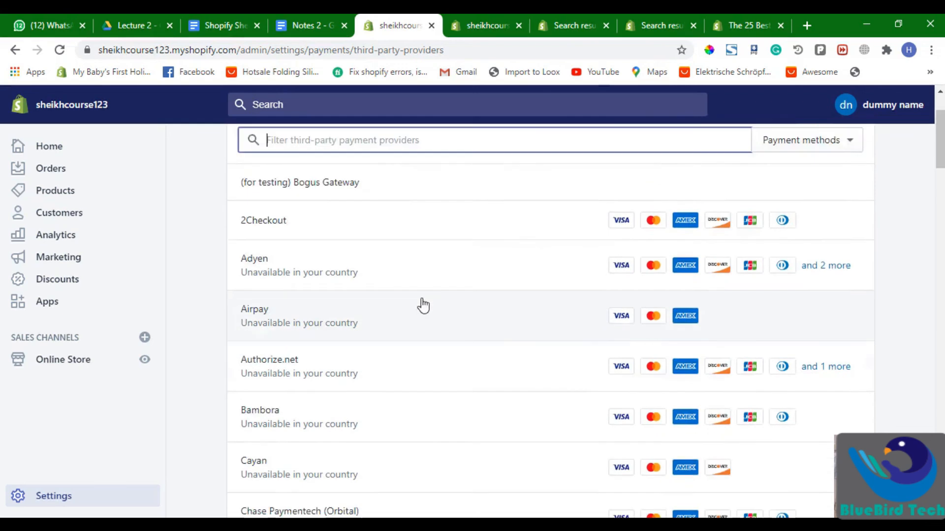
{"action": "scroll", "coordinate": [413, 403], "scroll_direction": "down", "scroll_amount": 20}
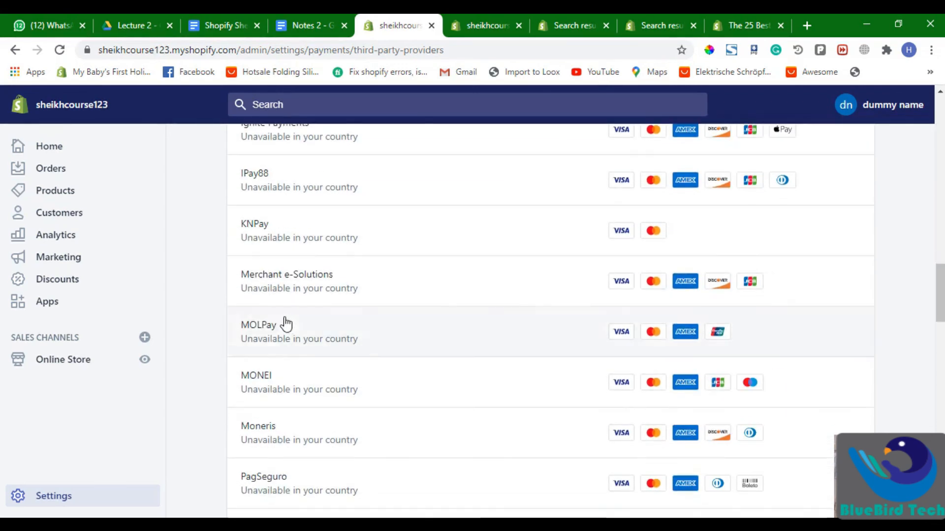
{"action": "scroll", "coordinate": [294, 393], "scroll_direction": "down", "scroll_amount": 11}
{"action": "scroll", "coordinate": [226, 364], "scroll_direction": "up", "scroll_amount": 18}
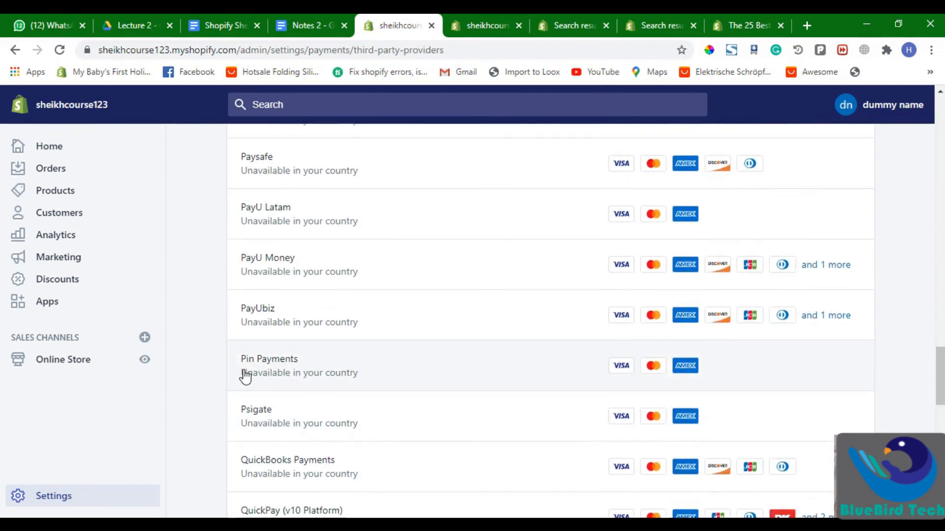
{"action": "scroll", "coordinate": [295, 384], "scroll_direction": "up", "scroll_amount": 20}
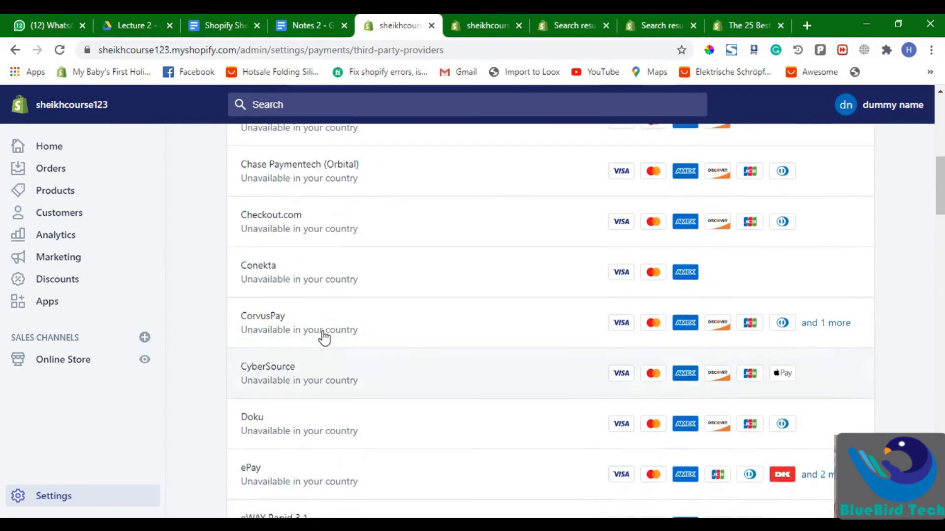
{"action": "scroll", "coordinate": [303, 275], "scroll_direction": "up", "scroll_amount": 6}
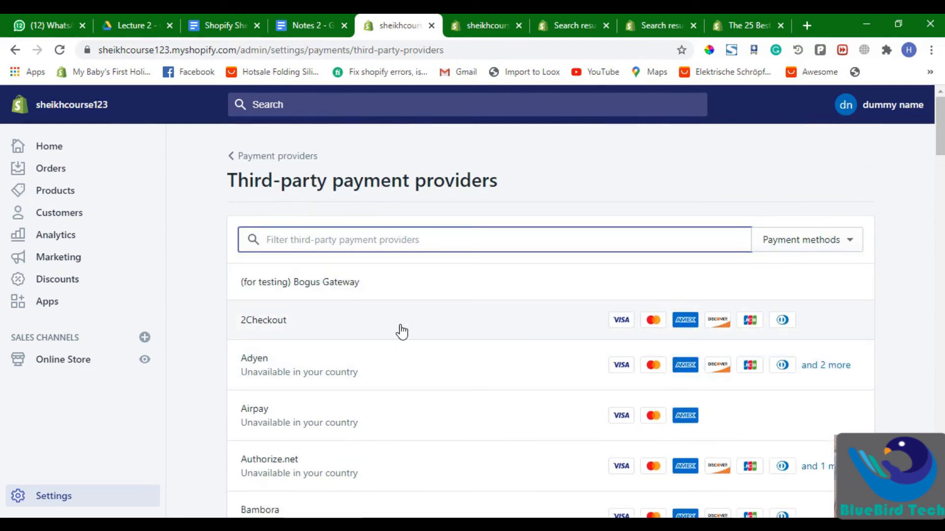
{"action": "scroll", "coordinate": [394, 333], "scroll_direction": "down", "scroll_amount": 20}
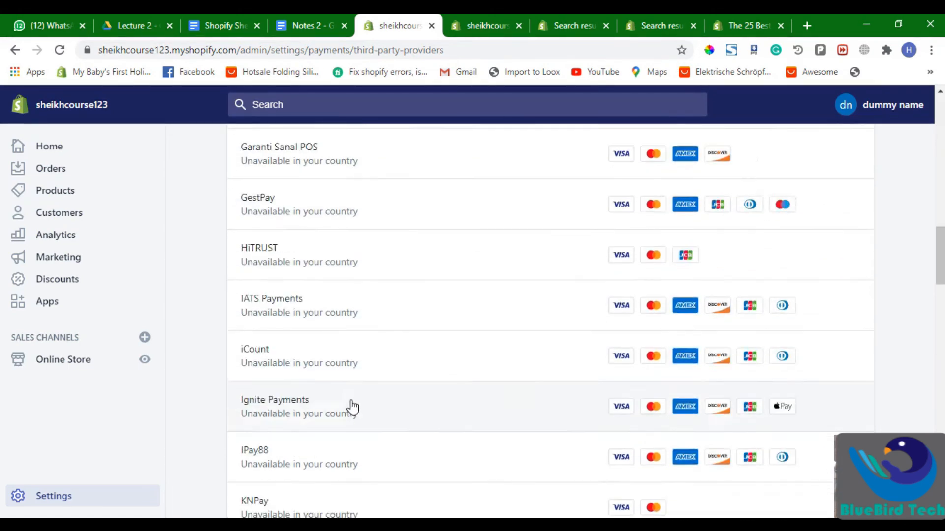
{"action": "scroll", "coordinate": [334, 394], "scroll_direction": "down", "scroll_amount": 7}
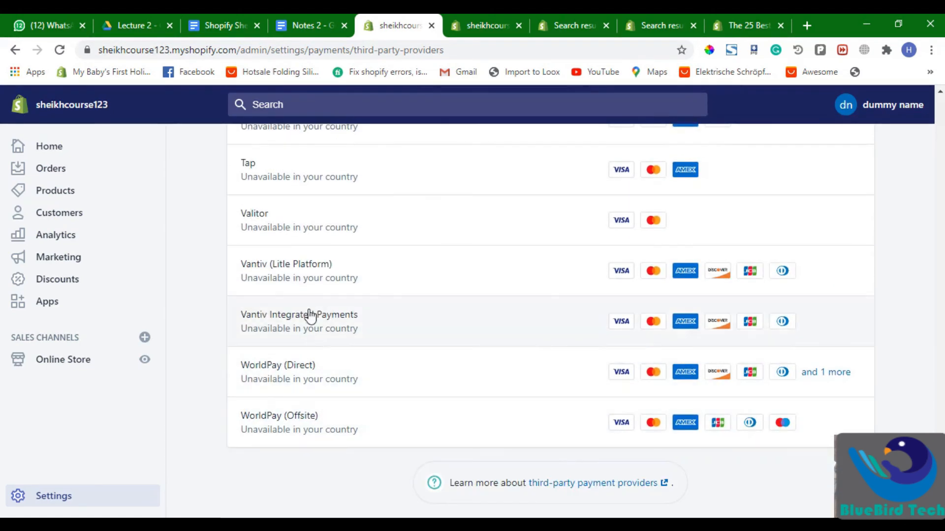
{"action": "scroll", "coordinate": [246, 442], "scroll_direction": "up", "scroll_amount": 1}
{"action": "scroll", "coordinate": [215, 350], "scroll_direction": "up", "scroll_amount": 8}
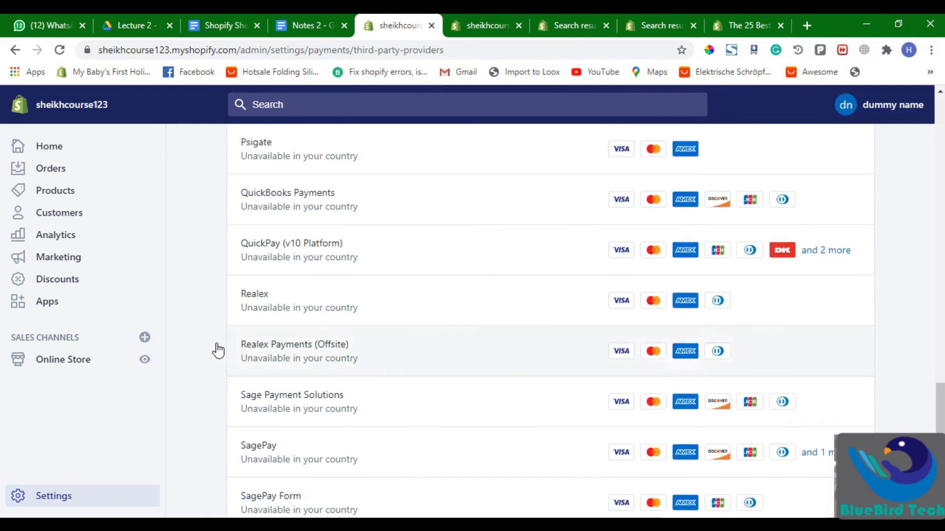
Go back to the Payments section through the store settings and reopen the list of third-party providers
{"action": "left_click", "coordinate": [63, 498]}
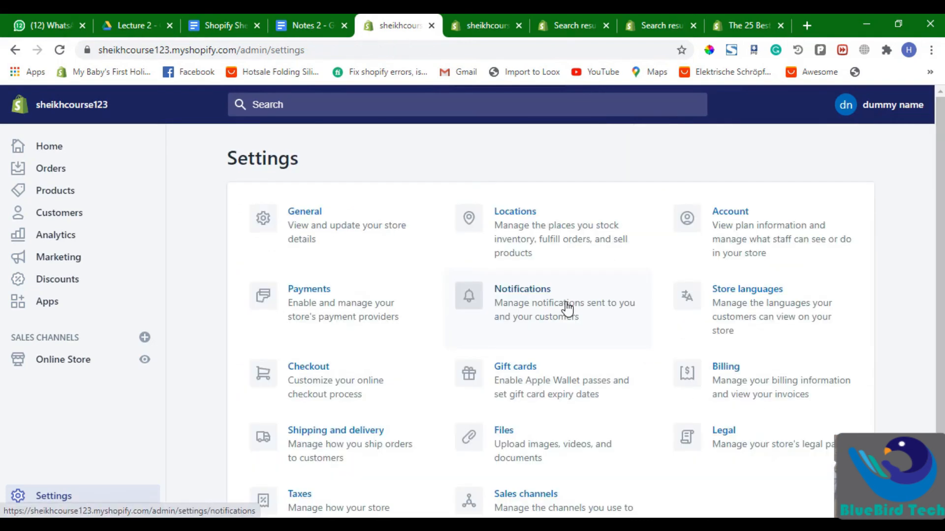
{"action": "left_click", "coordinate": [334, 308]}
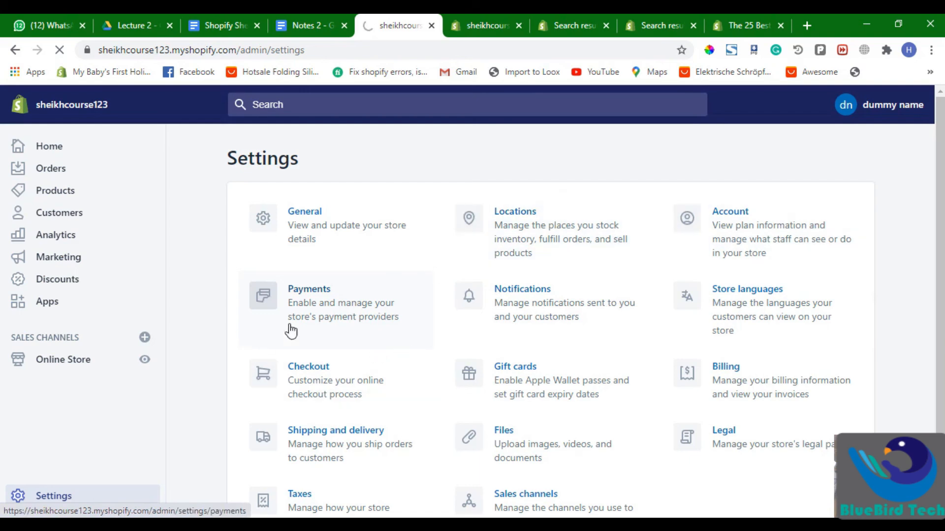
{"action": "scroll", "coordinate": [682, 285], "scroll_direction": "down", "scroll_amount": 5}
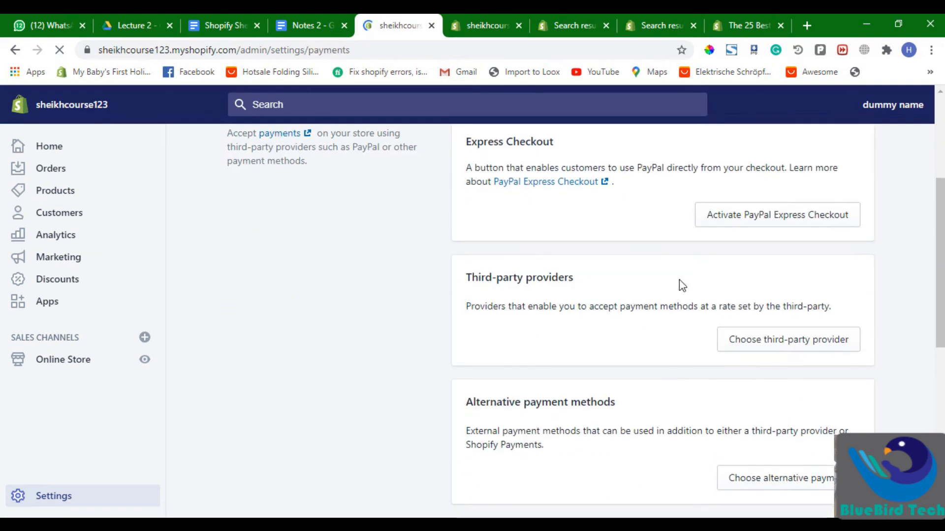
{"action": "scroll", "coordinate": [596, 281], "scroll_direction": "up", "scroll_amount": 2}
{"action": "scroll", "coordinate": [703, 339], "scroll_direction": "down", "scroll_amount": 2}
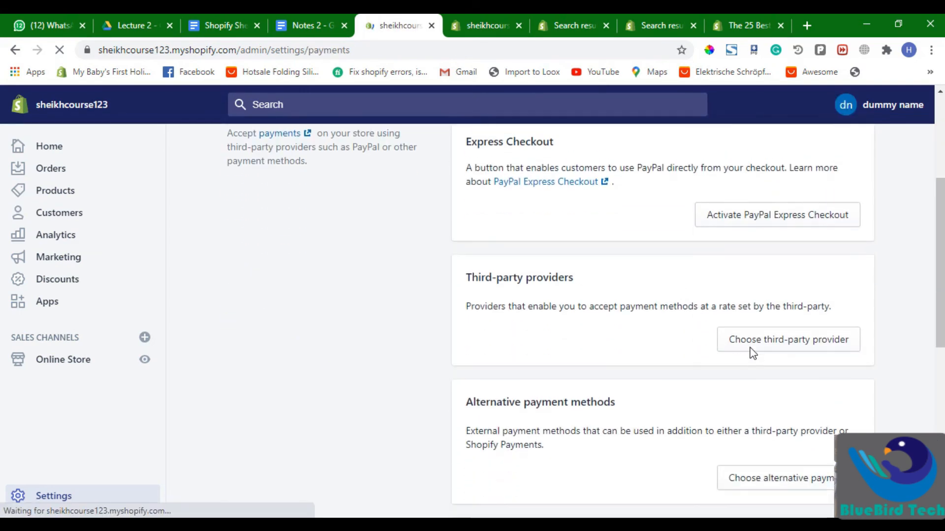
{"action": "left_click", "coordinate": [635, 334]}
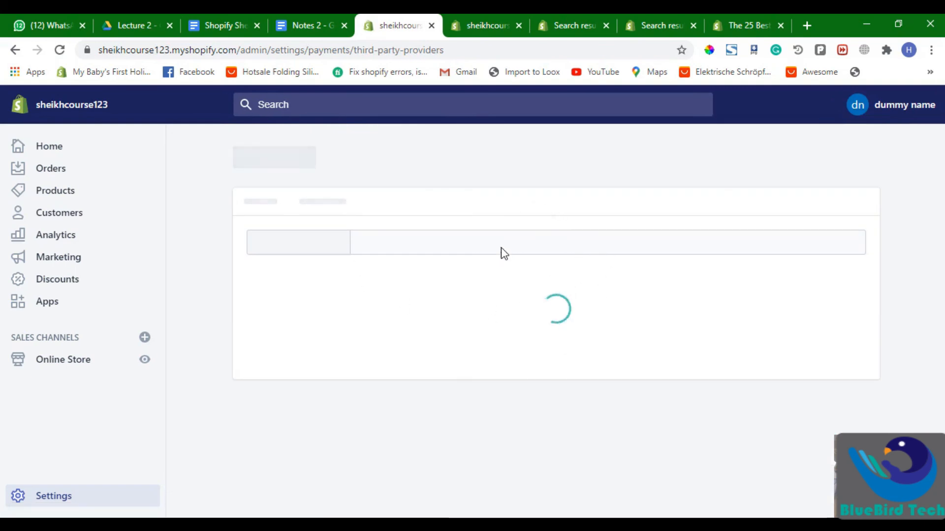
{"action": "scroll", "coordinate": [541, 286], "scroll_direction": "down", "scroll_amount": 2}
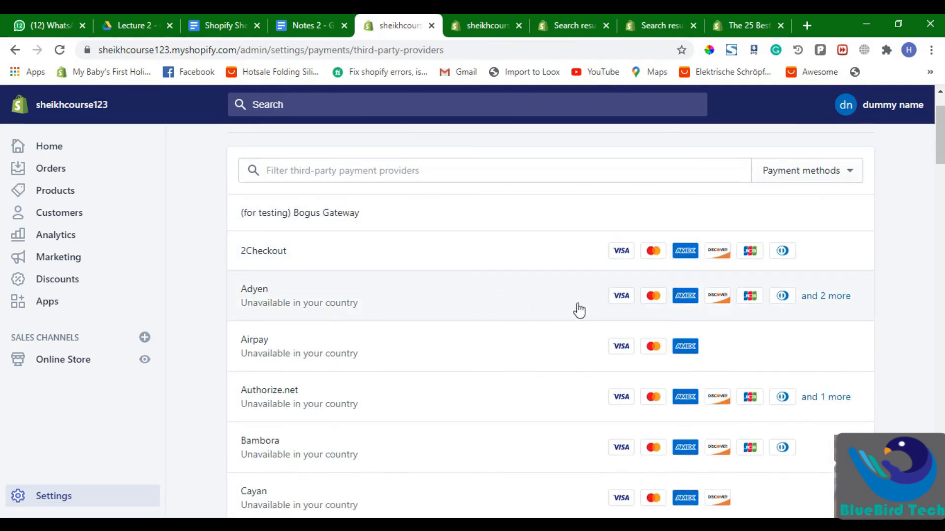
{"action": "scroll", "coordinate": [567, 279], "scroll_direction": "up", "scroll_amount": 2}
Switch to the Shopify Sheikh Outline document and review the topics from contact and legal pages to Creating a Single Product Store
{"action": "left_click", "coordinate": [298, 25]}
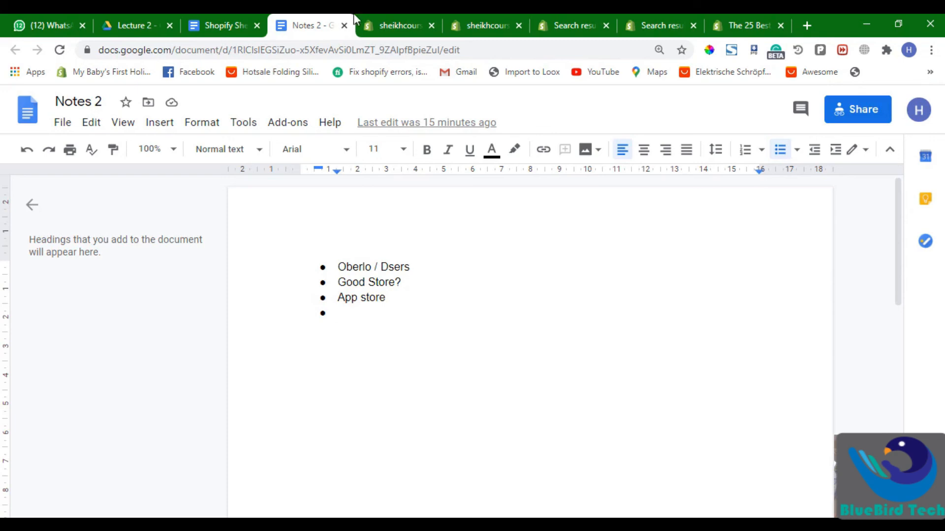
{"action": "left_click", "coordinate": [252, 16]}
{"action": "left_click_drag", "start_coordinate": [528, 355], "coordinate": [547, 283]}
{"action": "double_click", "coordinate": [502, 306]}
{"action": "left_click", "coordinate": [432, 282]}
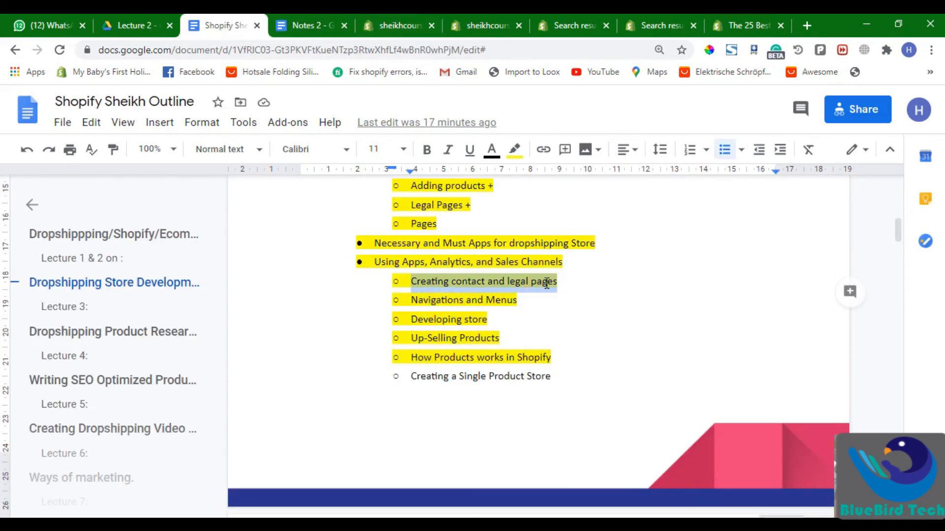
{"action": "double_click", "coordinate": [436, 339]}
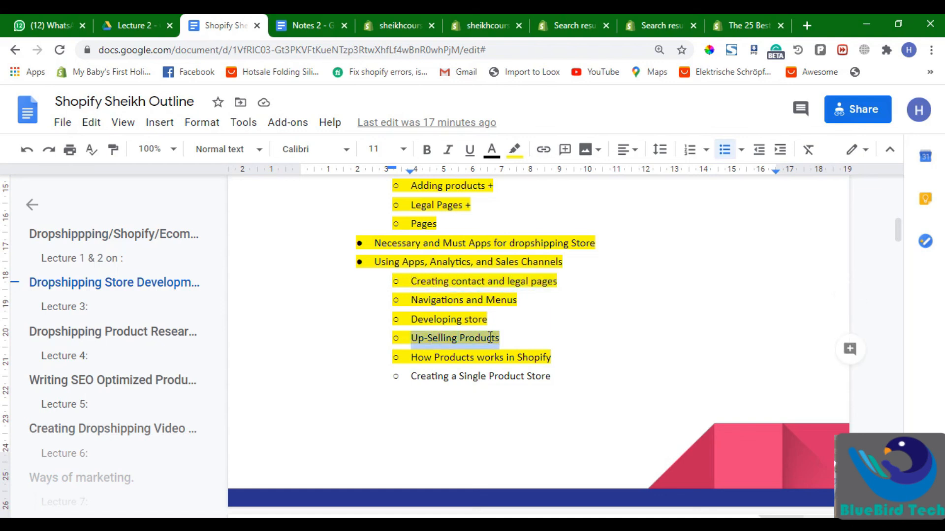
{"action": "left_click", "coordinate": [467, 337]}
{"action": "triple_click", "coordinate": [435, 356]}
{"action": "left_click", "coordinate": [553, 364]}
{"action": "triple_click", "coordinate": [563, 384]}
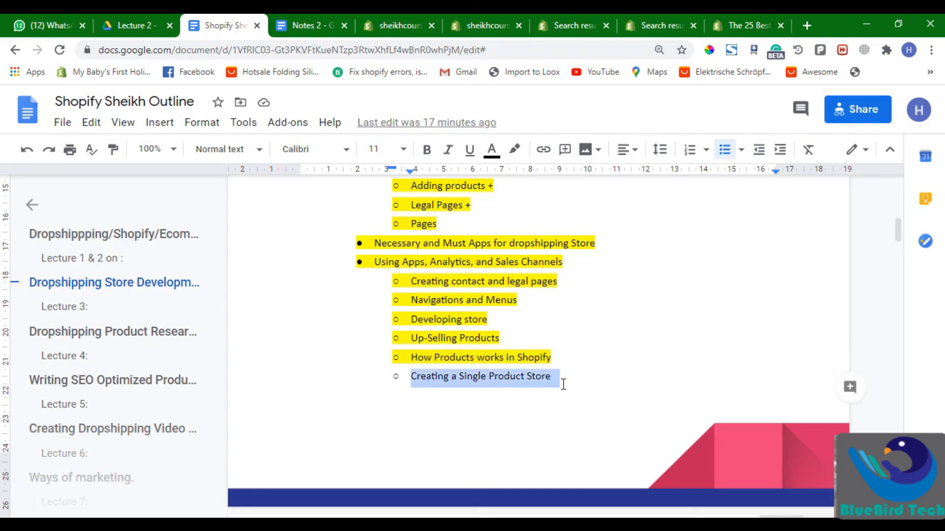
Review the outline's "Introduction to themes" and "Gig Making Keywords for store development" topics on the following page
{"action": "scroll", "coordinate": [563, 384], "scroll_direction": "down", "scroll_amount": 5}
{"action": "scroll", "coordinate": [513, 374], "scroll_direction": "up", "scroll_amount": 4}
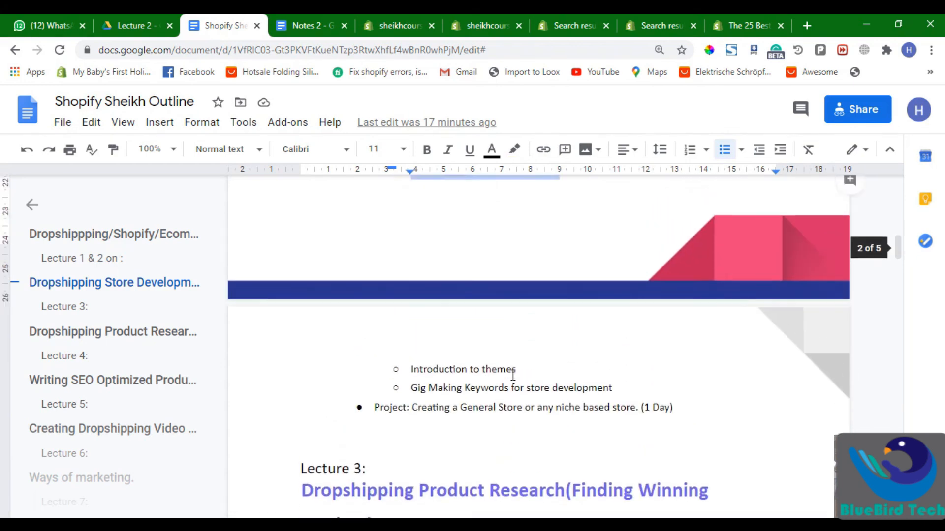
{"action": "scroll", "coordinate": [468, 359], "scroll_direction": "down", "scroll_amount": 4}
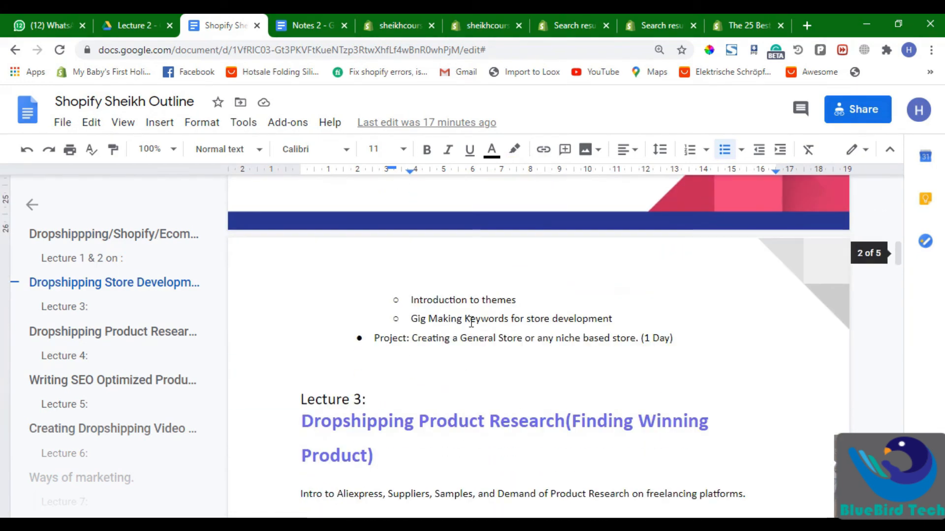
{"action": "triple_click", "coordinate": [443, 308]}
{"action": "triple_click", "coordinate": [426, 320]}
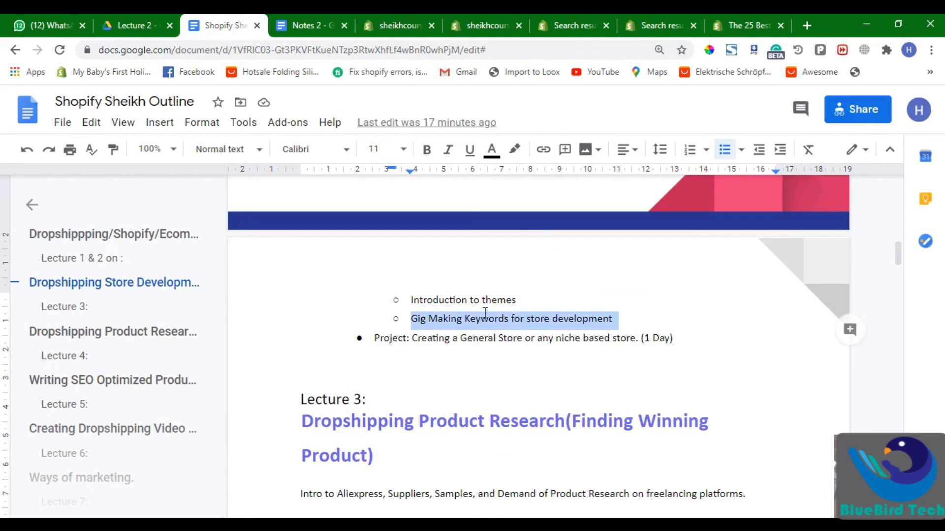
Open a new browser tab and search Fiverr for "dropshipping store"
{"action": "left_click", "coordinate": [392, 20]}
{"action": "left_click", "coordinate": [450, 19]}
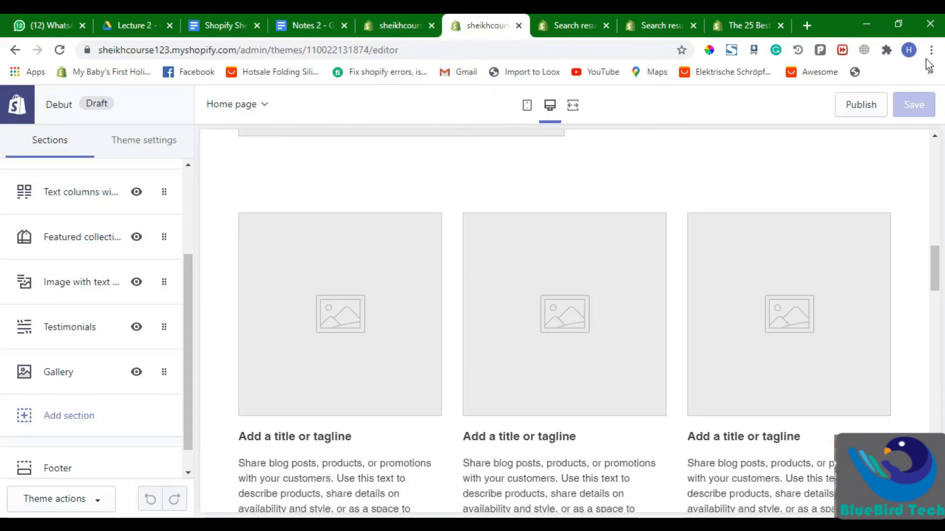
{"action": "left_click", "coordinate": [752, 23]}
{"action": "left_click", "coordinate": [807, 24]}
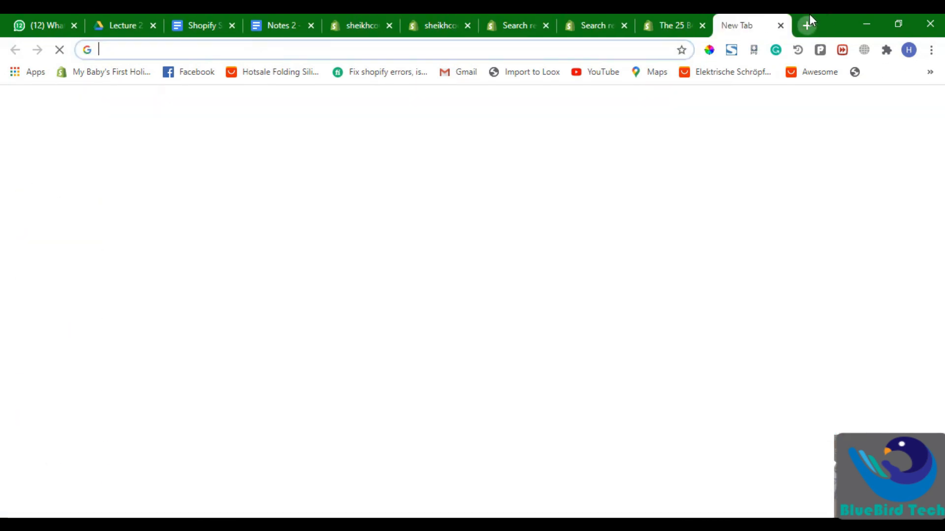
{"action": "type", "text": "fi"}
{"action": "key", "text": "Tab"}
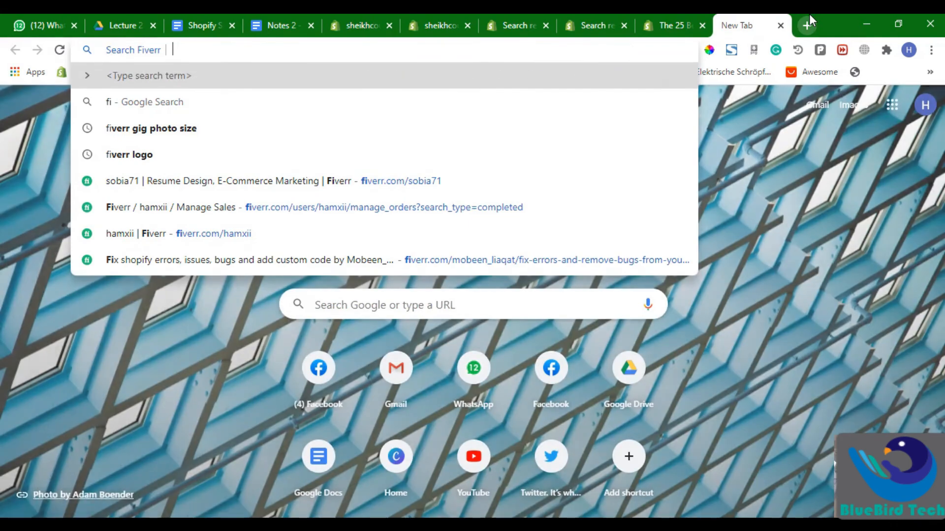
{"action": "type", "text": "dropshi"}
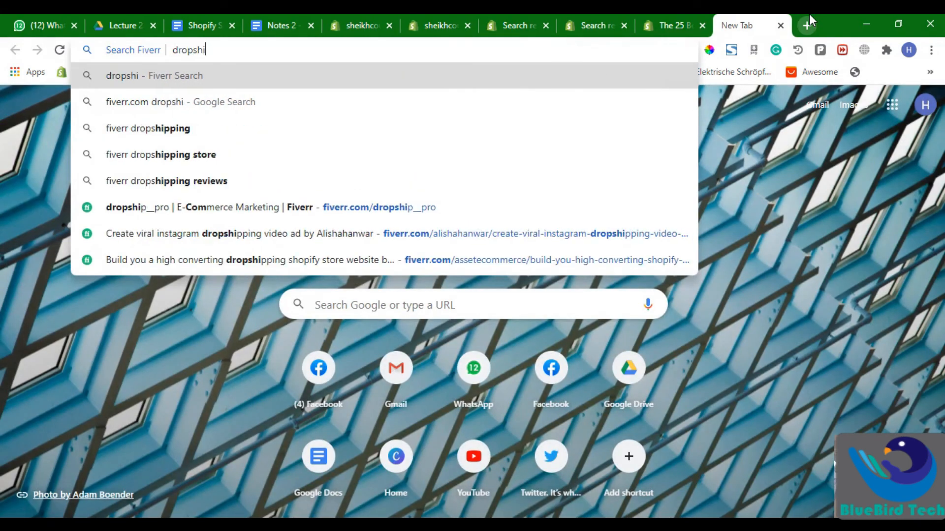
{"action": "type", "text": "ppinf"}
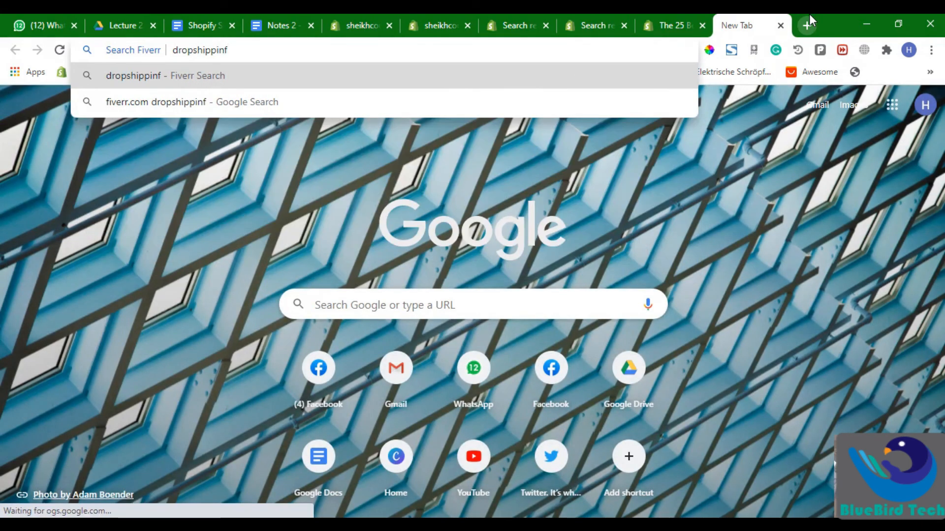
{"action": "key", "text": "BackSpace"}
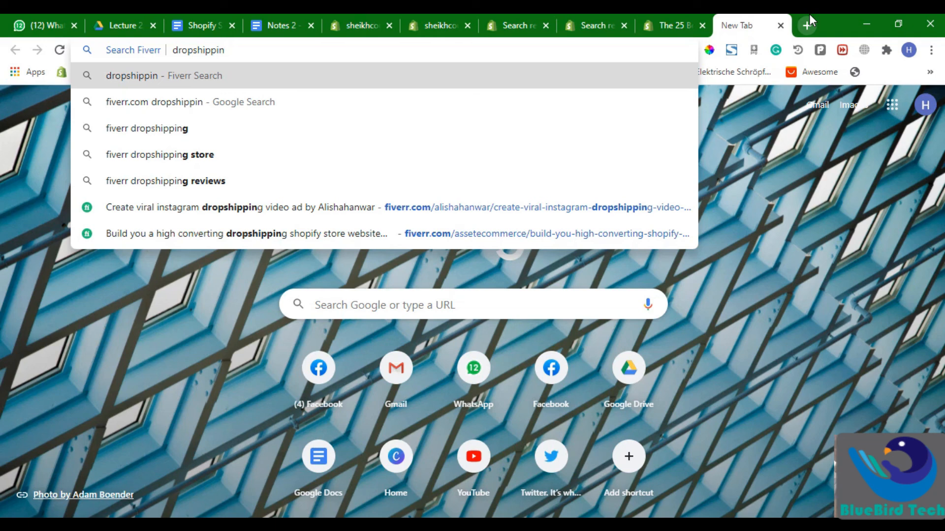
{"action": "type", "text": "g store"}
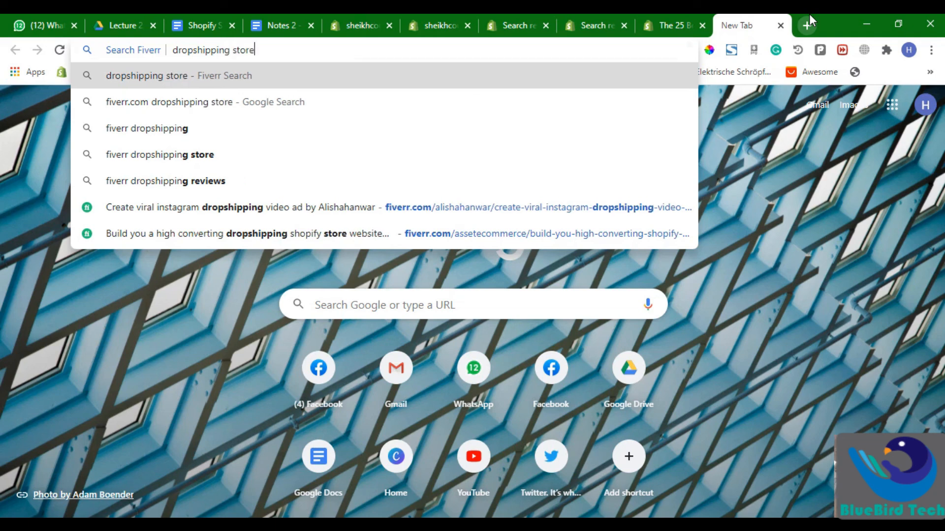
{"action": "key", "text": "Return"}
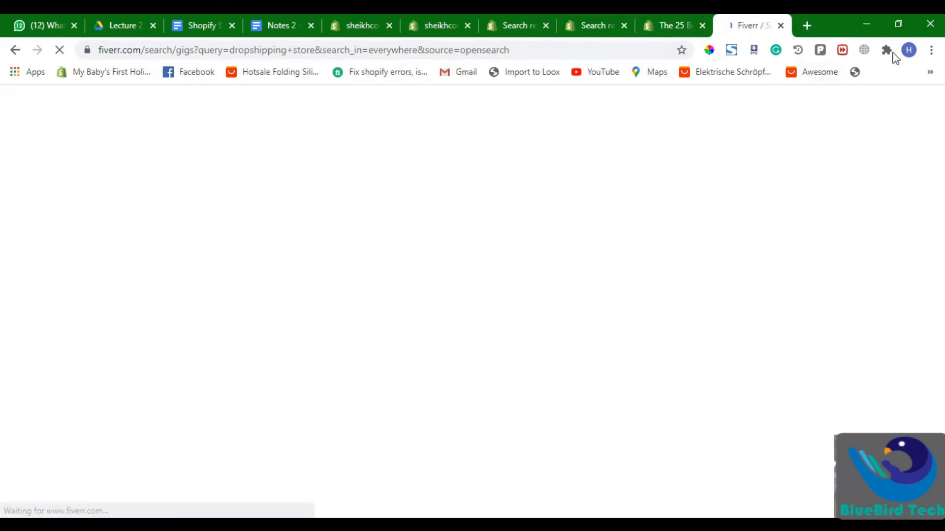
Open an incognito window and load fiverr.com in it
{"action": "left_click", "coordinate": [931, 49]}
{"action": "left_click", "coordinate": [904, 110]}
{"action": "type", "text": "fiverr.com"}
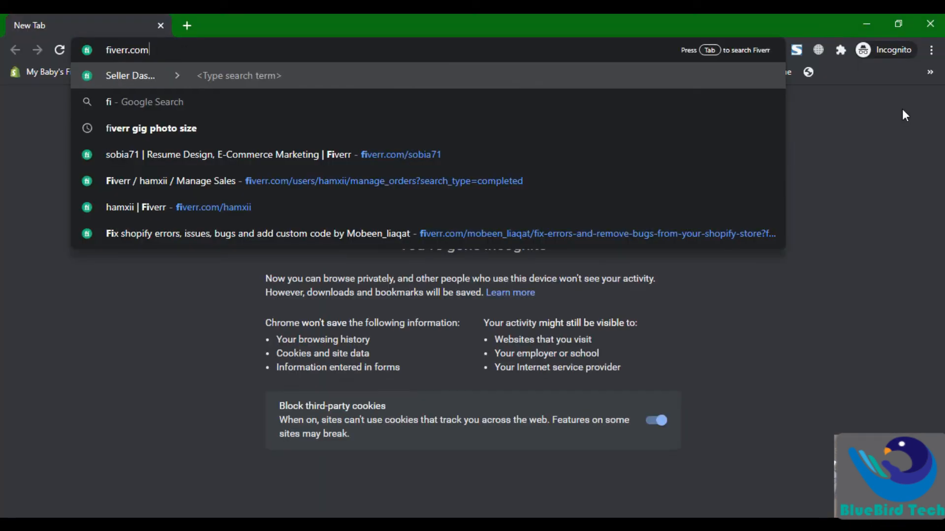
{"action": "key", "text": "Return"}
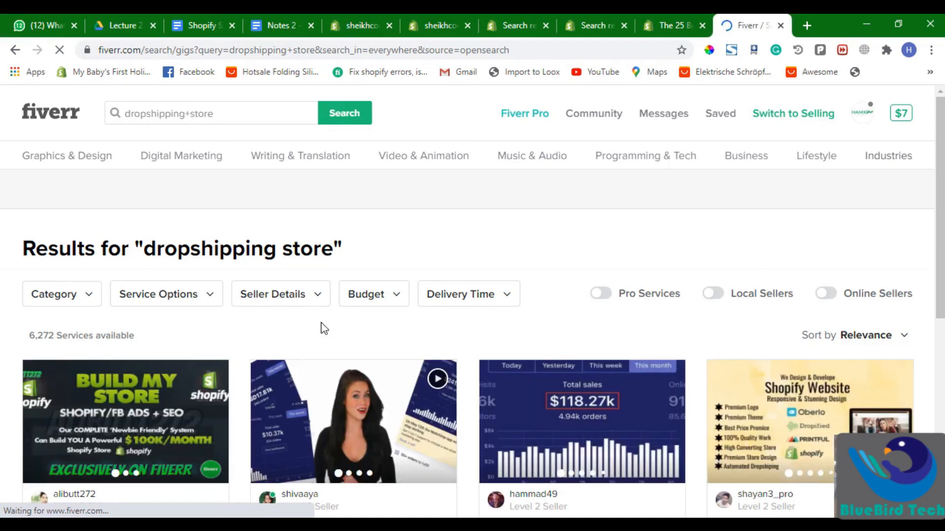
Check the incognito window, then return to the "dropshipping store" results and look over the first rows of gigs
{"action": "scroll", "coordinate": [265, 320], "scroll_direction": "down", "scroll_amount": 6}
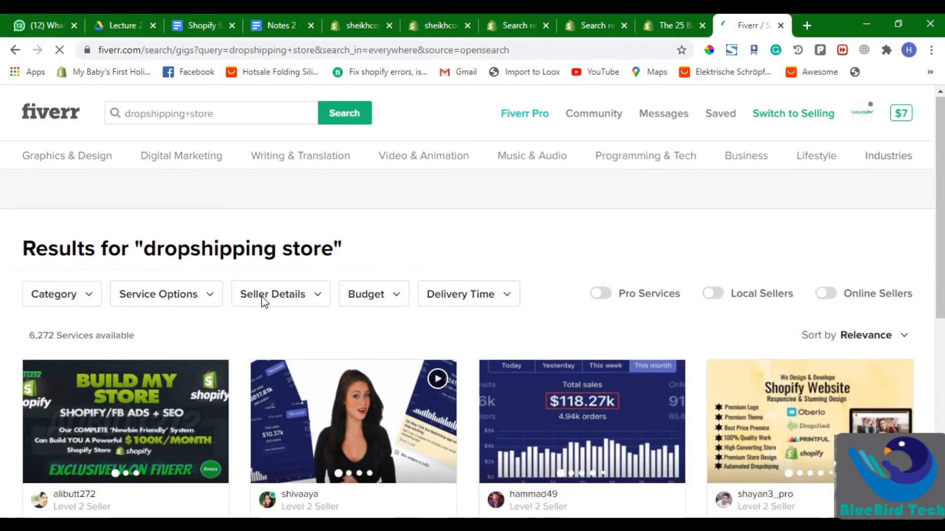
{"action": "key", "text": "alt+Tab"}
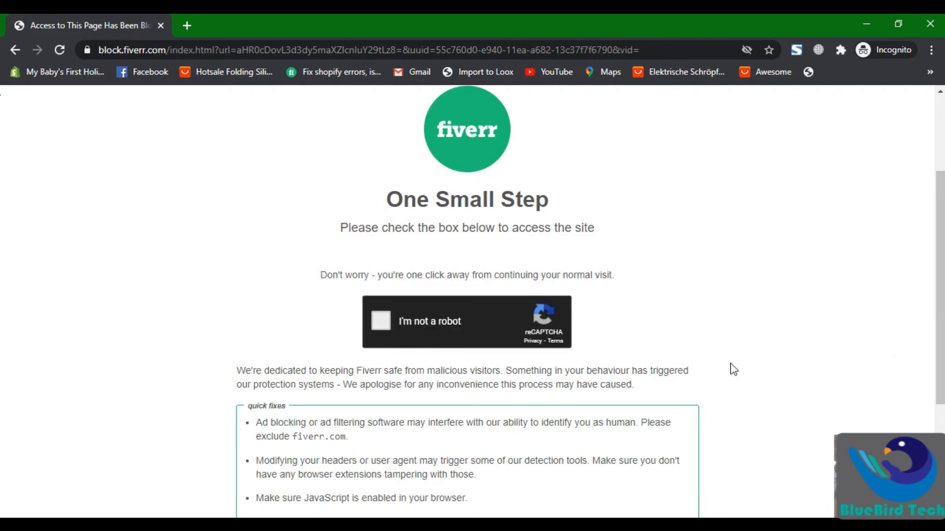
{"action": "key", "text": "alt+Tab"}
{"action": "scroll", "coordinate": [860, 331], "scroll_direction": "down", "scroll_amount": 7}
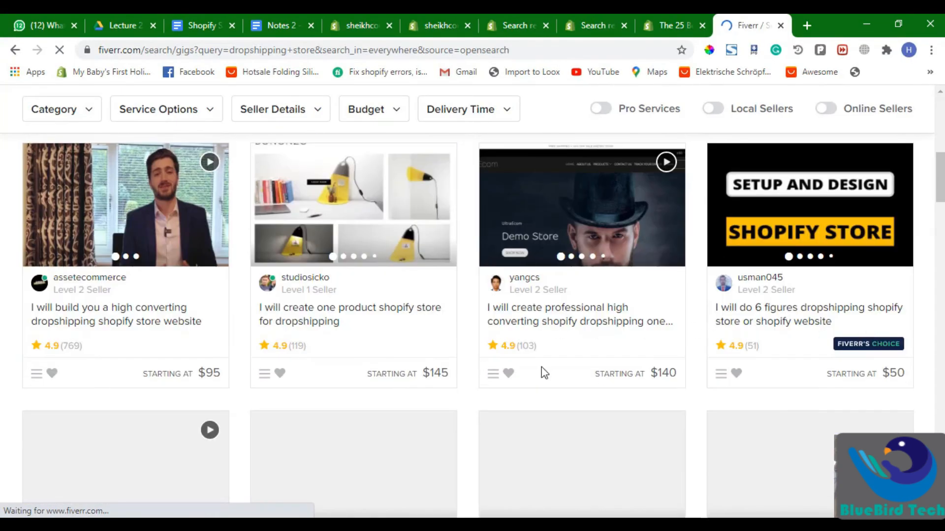
{"action": "left_click_drag", "start_coordinate": [408, 346], "coordinate": [211, 264]}
Complete the incognito window's human verification by selecting all images with stairs, then minimize that window
{"action": "key", "text": "alt+Tab"}
{"action": "left_click", "coordinate": [455, 276]}
{"action": "left_click", "coordinate": [615, 270]}
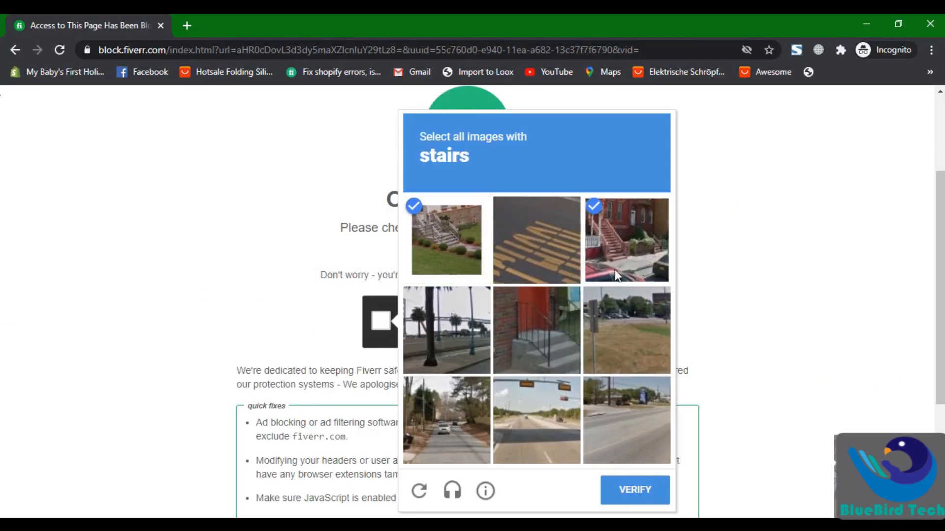
{"action": "left_click", "coordinate": [527, 368]}
{"action": "left_click", "coordinate": [649, 490]}
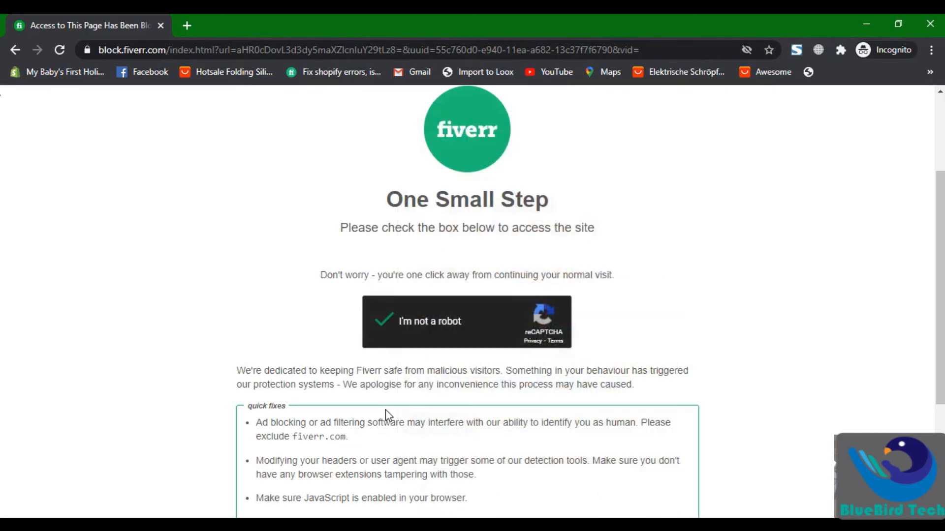
{"action": "left_click", "coordinate": [866, 23]}
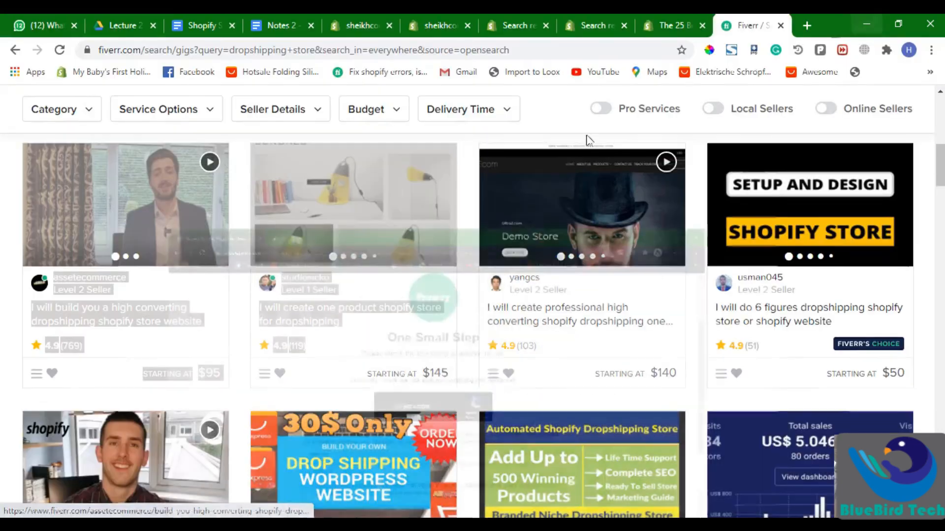
Examine the "dropshipping store" results for suggested keywords, gig titles, thumbnails and starting prices
{"action": "scroll", "coordinate": [187, 381], "scroll_direction": "down", "scroll_amount": 3}
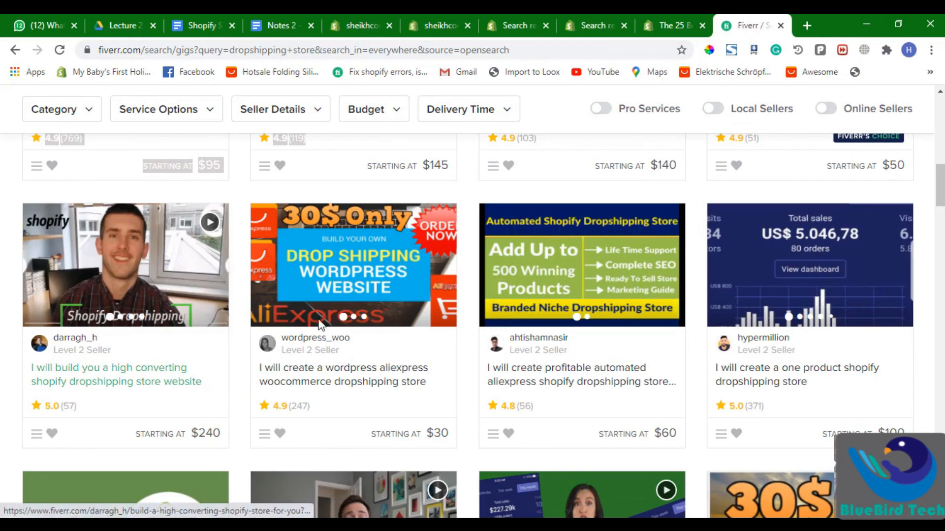
{"action": "scroll", "coordinate": [580, 343], "scroll_direction": "up", "scroll_amount": 6}
{"action": "scroll", "coordinate": [580, 343], "scroll_direction": "up", "scroll_amount": 3}
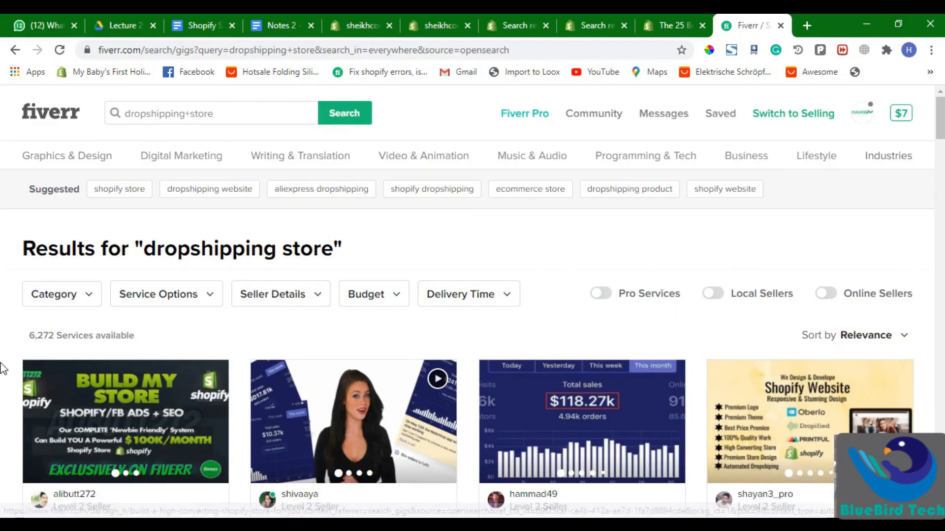
{"action": "scroll", "coordinate": [550, 415], "scroll_direction": "down", "scroll_amount": 4}
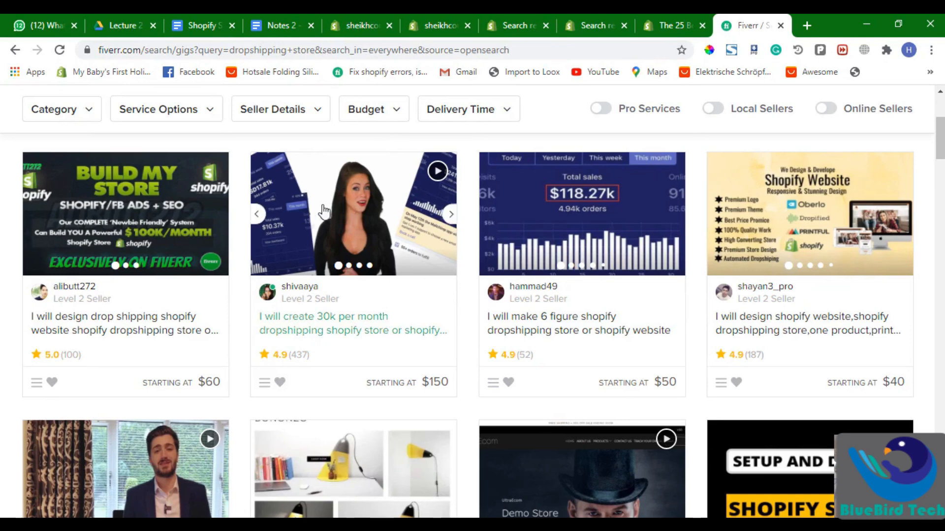
{"action": "scroll", "coordinate": [354, 302], "scroll_direction": "down", "scroll_amount": 7}
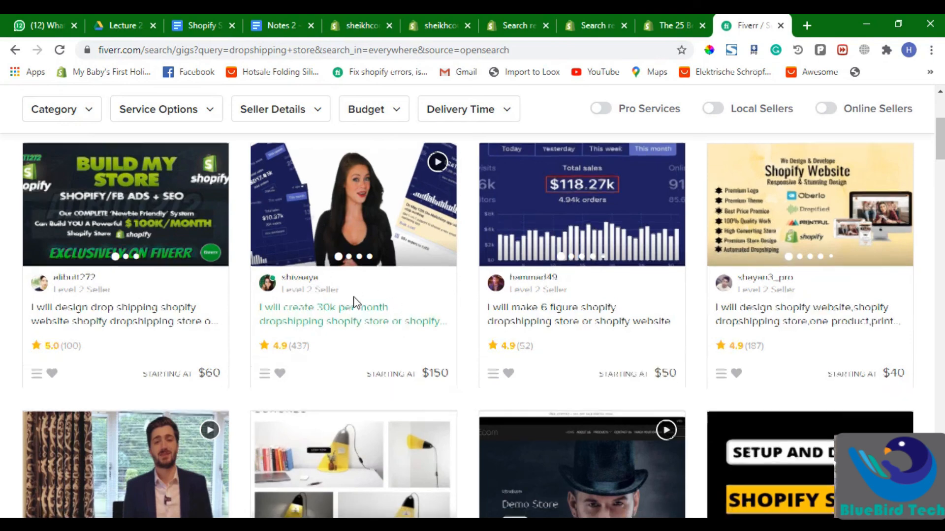
{"action": "scroll", "coordinate": [733, 343], "scroll_direction": "down", "scroll_amount": 8}
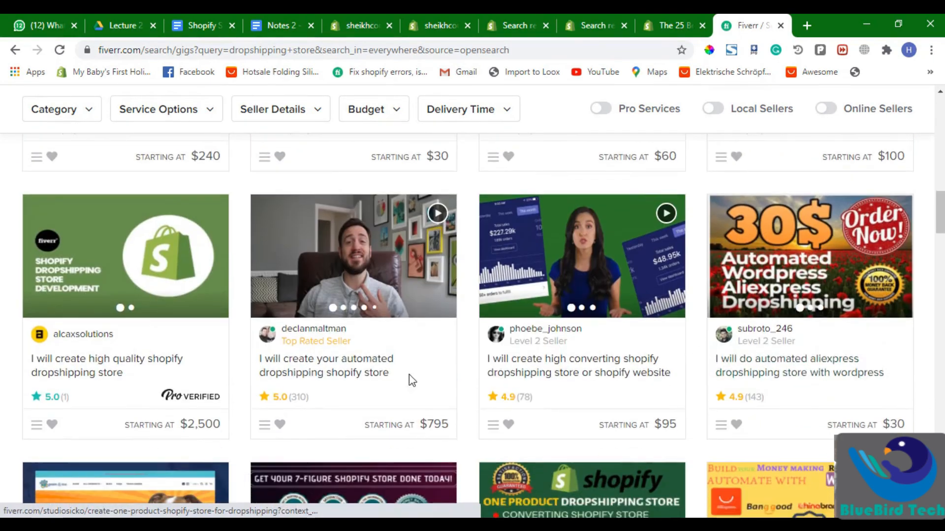
{"action": "scroll", "coordinate": [641, 380], "scroll_direction": "down", "scroll_amount": 5}
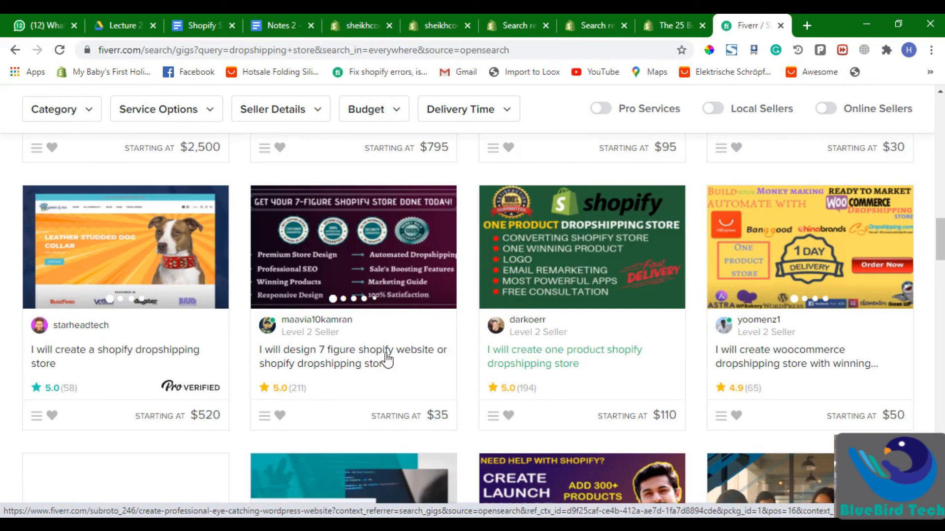
Open the gig "I will create high converting shopify dropshipping store or shopify website" and review its order queue and Basic package
{"action": "scroll", "coordinate": [614, 378], "scroll_direction": "up", "scroll_amount": 8}
{"action": "scroll", "coordinate": [614, 377], "scroll_direction": "down", "scroll_amount": 1}
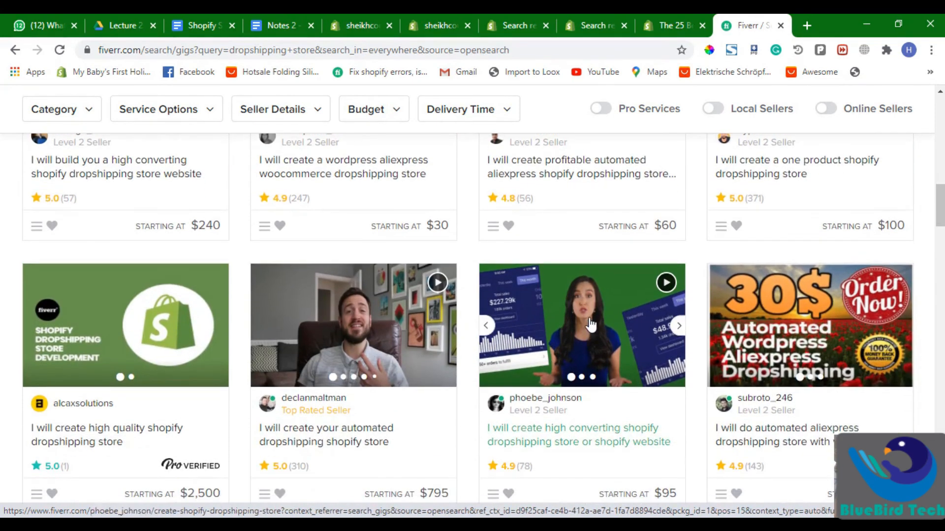
{"action": "left_click", "coordinate": [586, 328]}
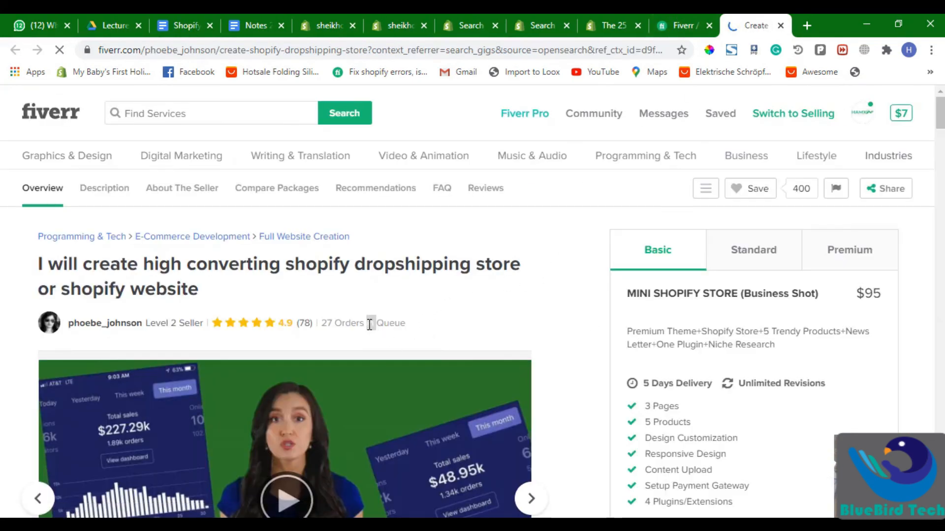
{"action": "triple_click", "coordinate": [710, 343]}
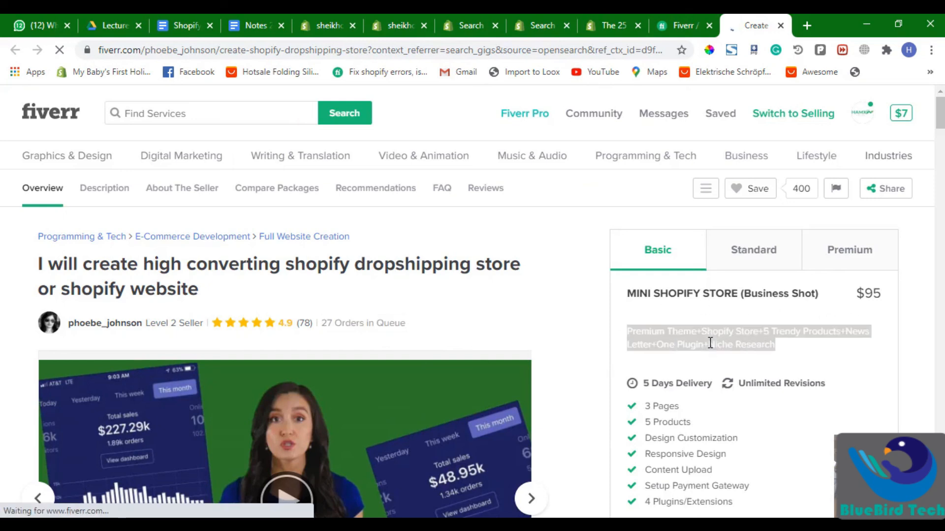
Return to the "dropshipping store" results, compare the listed gigs and open the first one, about designing a drop shipping Shopify website
{"action": "left_click", "coordinate": [673, 19]}
{"action": "scroll", "coordinate": [346, 341], "scroll_direction": "down", "scroll_amount": 5}
{"action": "scroll", "coordinate": [399, 418], "scroll_direction": "up", "scroll_amount": 15}
{"action": "scroll", "coordinate": [398, 424], "scroll_direction": "down", "scroll_amount": 6}
{"action": "scroll", "coordinate": [399, 423], "scroll_direction": "up", "scroll_amount": 6}
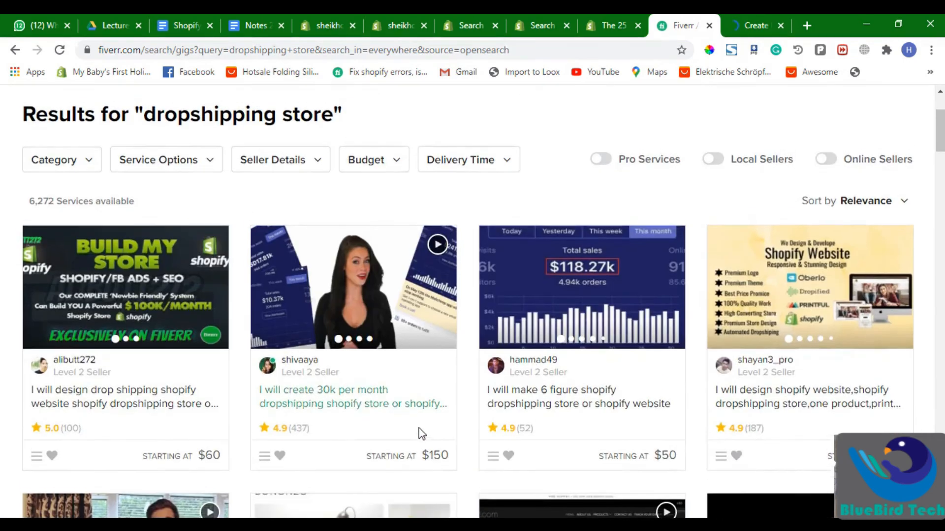
{"action": "scroll", "coordinate": [242, 389], "scroll_direction": "down", "scroll_amount": 2}
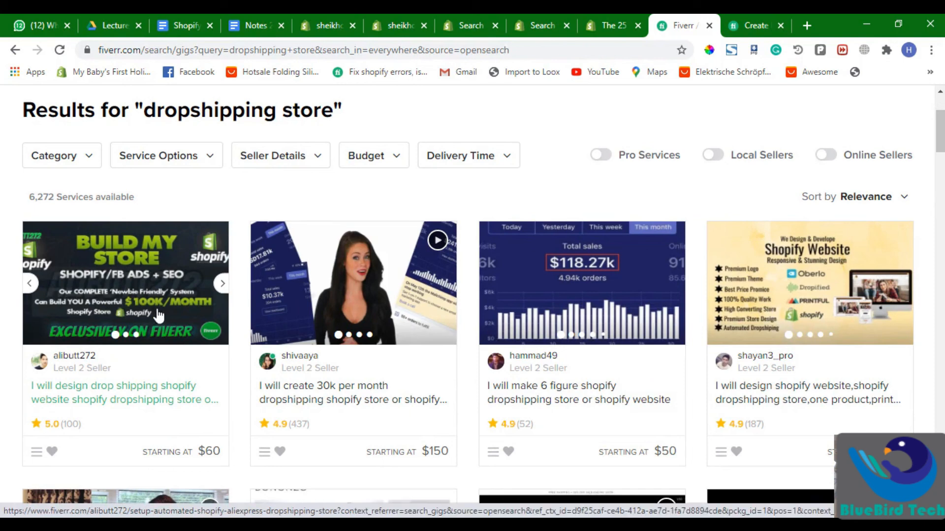
{"action": "left_click", "coordinate": [157, 396]}
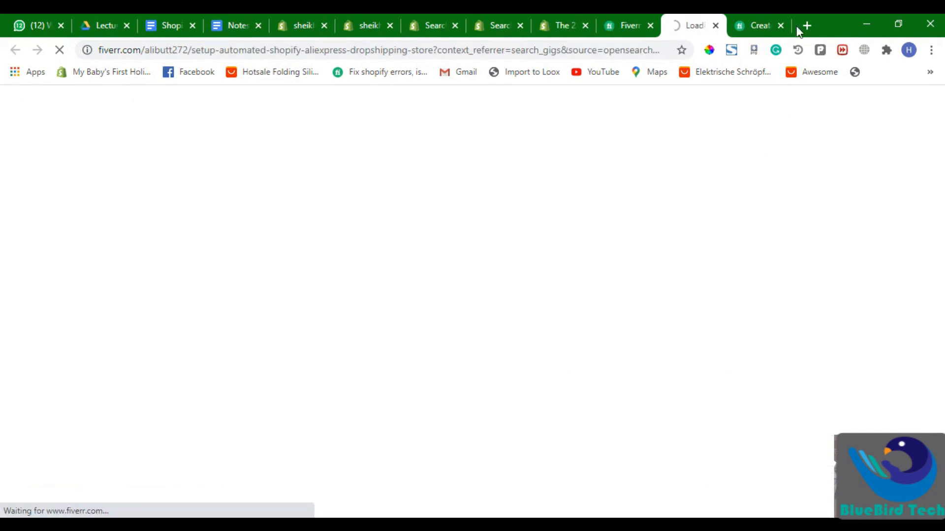
Close the tab of the high converting Shopify dropshipping store gig and go back to the search results
{"action": "left_click", "coordinate": [779, 24]}
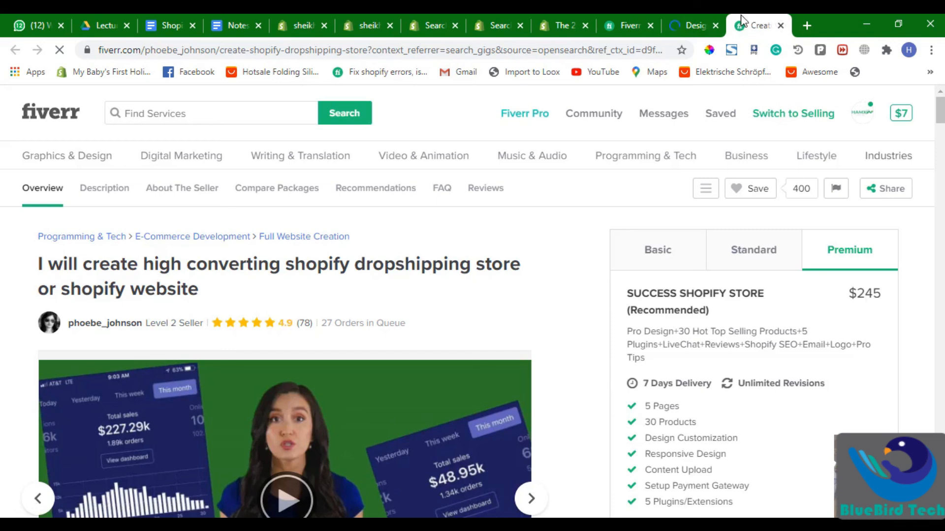
{"action": "left_click", "coordinate": [780, 25]}
{"action": "left_click", "coordinate": [689, 24]}
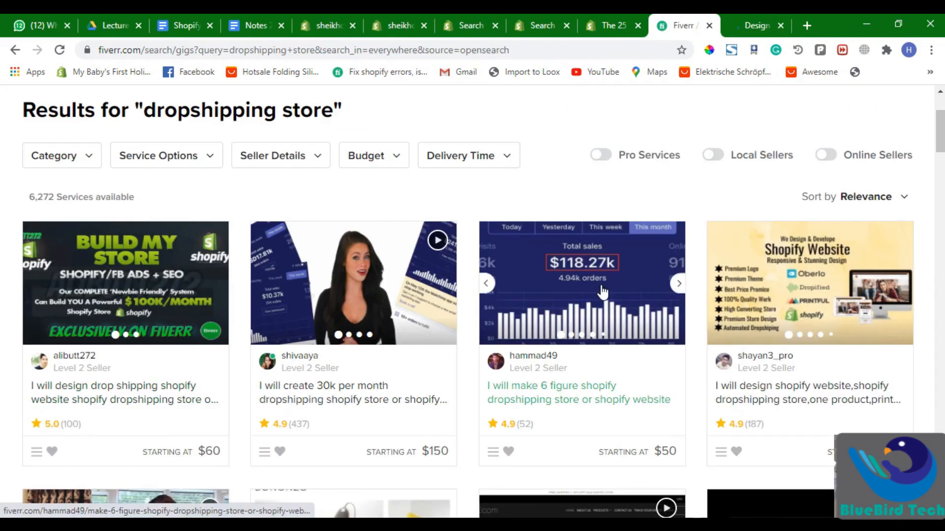
Examine the wording of gig titles further down the "dropshipping store" results for recurring keywords, then return towards the first listings
{"action": "scroll", "coordinate": [612, 350], "scroll_direction": "down", "scroll_amount": 12}
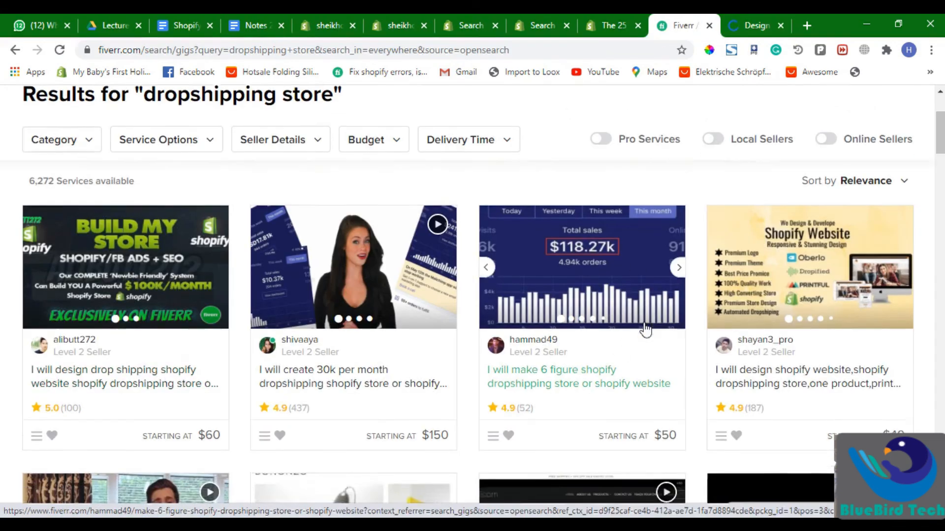
{"action": "scroll", "coordinate": [596, 408], "scroll_direction": "down", "scroll_amount": 5}
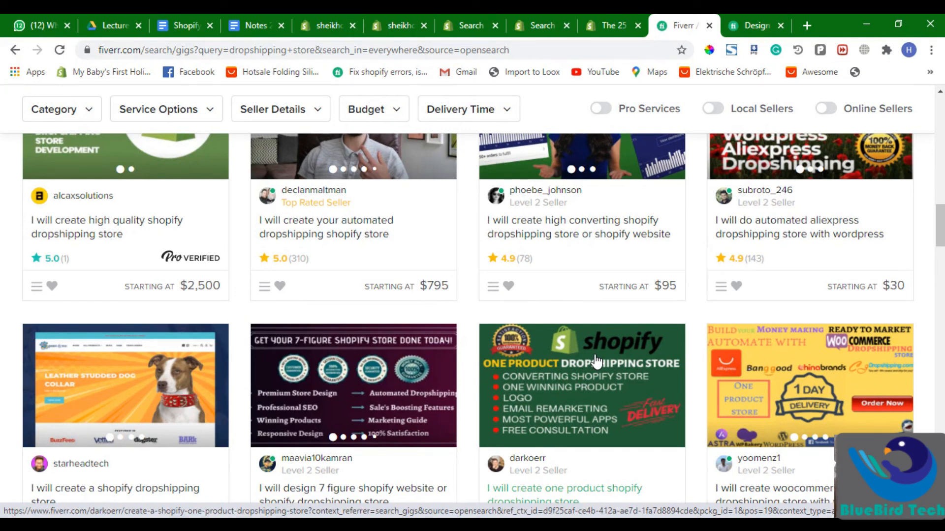
{"action": "scroll", "coordinate": [596, 362], "scroll_direction": "down", "scroll_amount": 6}
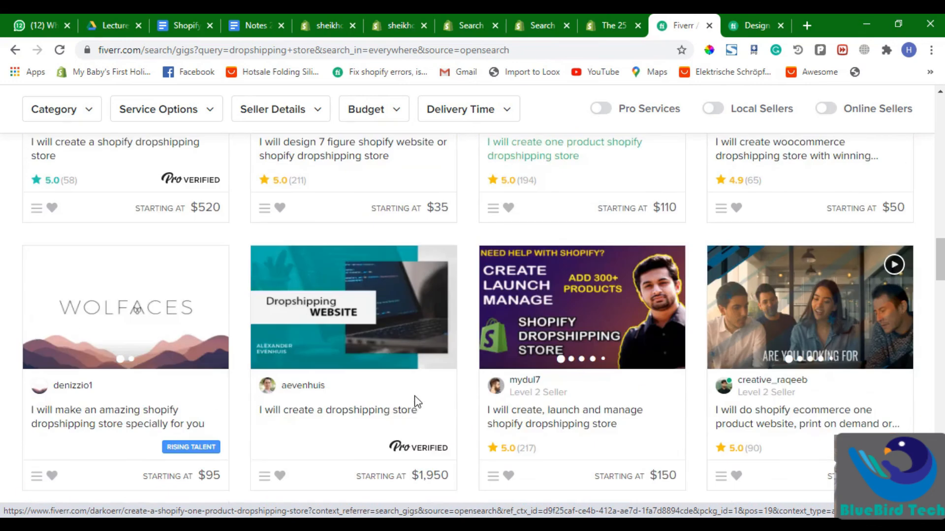
{"action": "scroll", "coordinate": [555, 225], "scroll_direction": "down", "scroll_amount": 5}
{"action": "scroll", "coordinate": [610, 344], "scroll_direction": "down", "scroll_amount": 6}
{"action": "scroll", "coordinate": [618, 367], "scroll_direction": "up", "scroll_amount": 7}
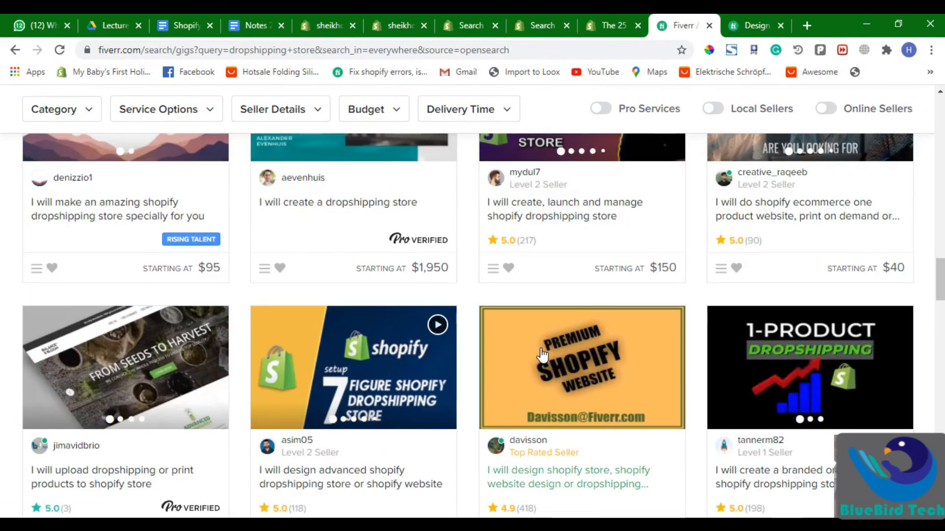
{"action": "scroll", "coordinate": [543, 356], "scroll_direction": "up", "scroll_amount": 7}
{"action": "scroll", "coordinate": [543, 355], "scroll_direction": "up", "scroll_amount": 10}
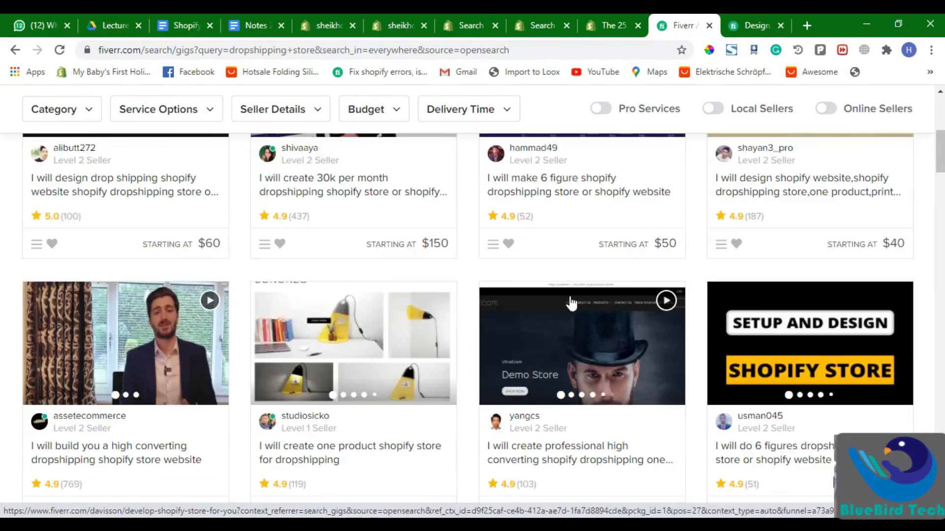
Look over the opened gig about designing a drop shipping Shopify website and close its tab
{"action": "left_click", "coordinate": [771, 22]}
{"action": "scroll", "coordinate": [462, 337], "scroll_direction": "down", "scroll_amount": 5}
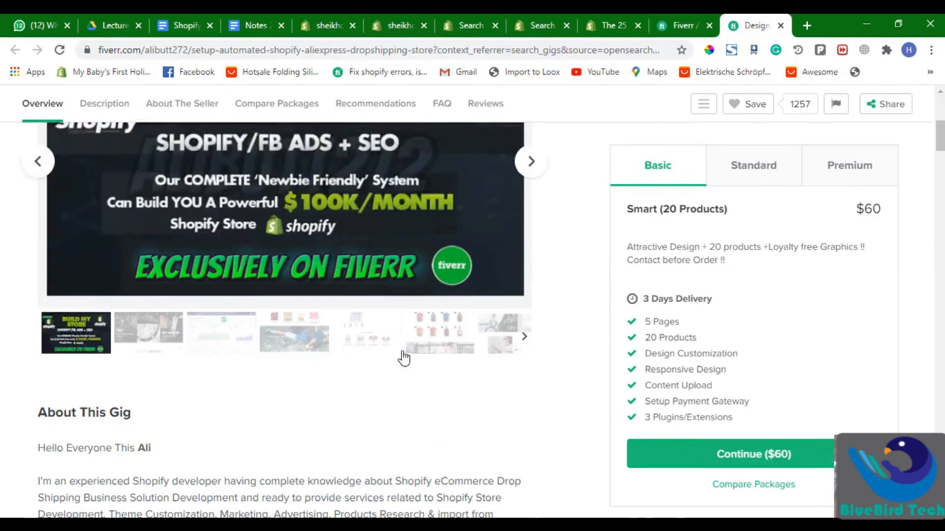
{"action": "left_click", "coordinate": [780, 25]}
Go back through the open Shopify and notes pages to the Shopify course outline document
{"action": "left_click", "coordinate": [671, 18]}
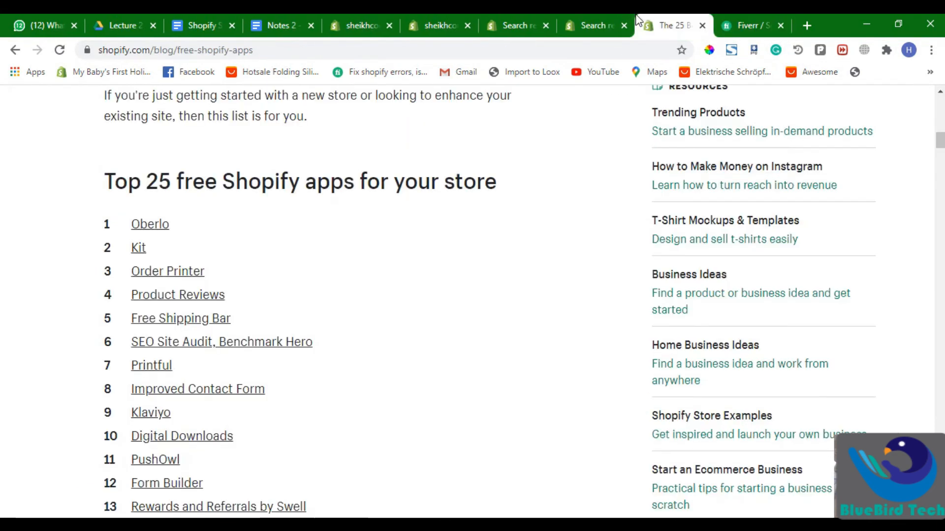
{"action": "left_click", "coordinate": [611, 21]}
{"action": "left_click", "coordinate": [526, 21]}
{"action": "left_click", "coordinate": [439, 14]}
{"action": "left_click", "coordinate": [362, 14]}
{"action": "left_click", "coordinate": [286, 13]}
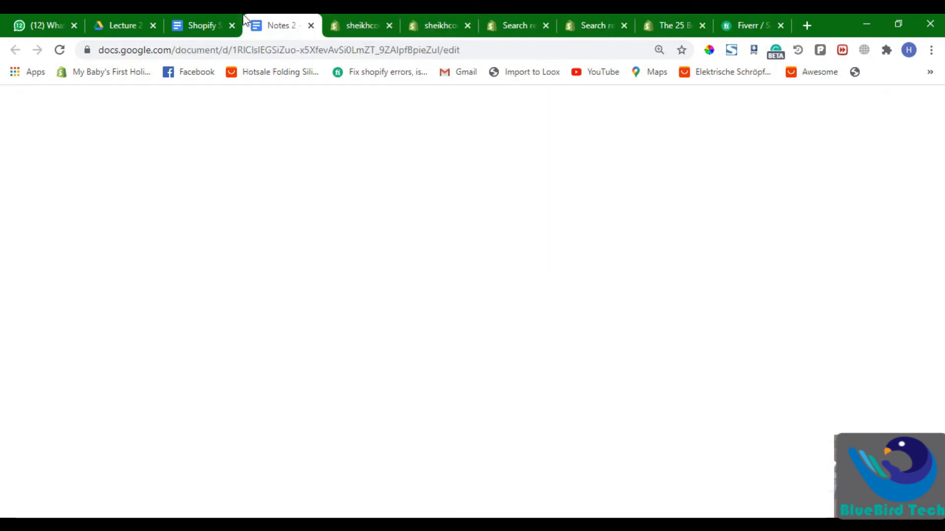
{"action": "left_click", "coordinate": [220, 14]}
{"action": "left_click", "coordinate": [295, 14]}
{"action": "left_click", "coordinate": [216, 19]}
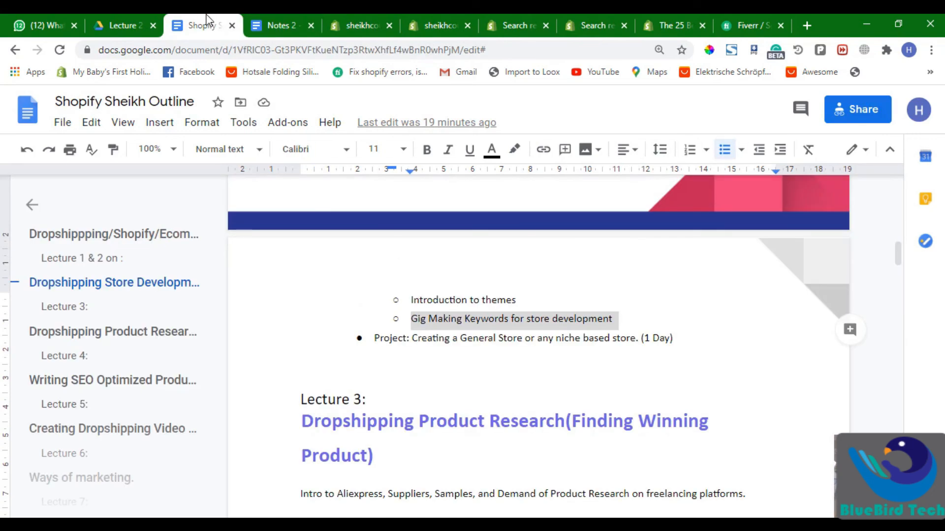
Review the Lecture 3 topics on Dropshipping Product Research in the outline, highlighting the item "What is winning the Product?"
{"action": "scroll", "coordinate": [604, 368], "scroll_direction": "down", "scroll_amount": 1}
{"action": "scroll", "coordinate": [604, 368], "scroll_direction": "down", "scroll_amount": 6}
{"action": "scroll", "coordinate": [452, 309], "scroll_direction": "up", "scroll_amount": 3}
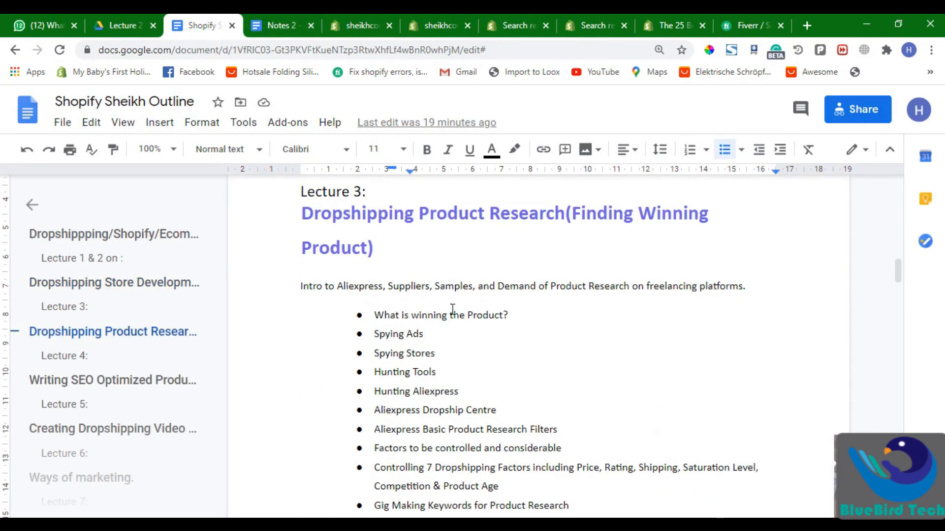
{"action": "triple_click", "coordinate": [402, 280]}
{"action": "double_click", "coordinate": [404, 285]}
{"action": "triple_click", "coordinate": [433, 309]}
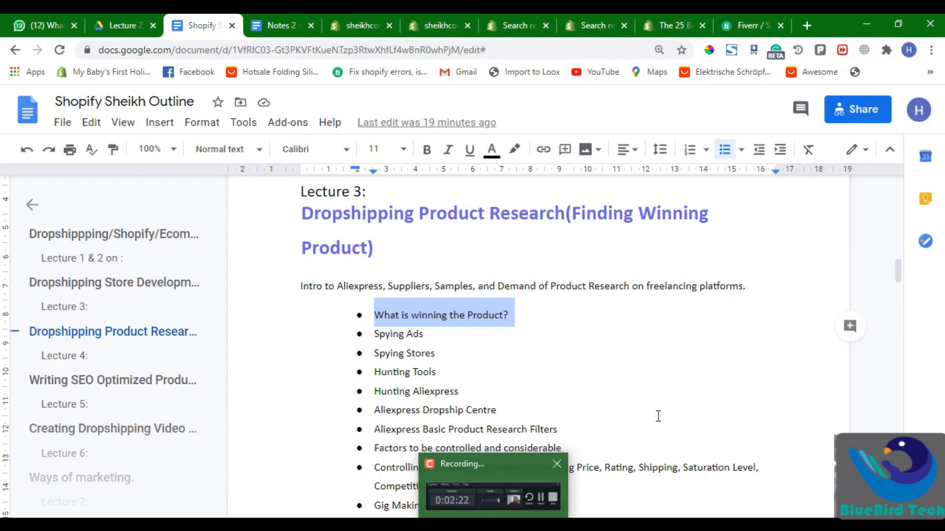
{"action": "scroll", "coordinate": [548, 438], "scroll_direction": "down", "scroll_amount": 4}
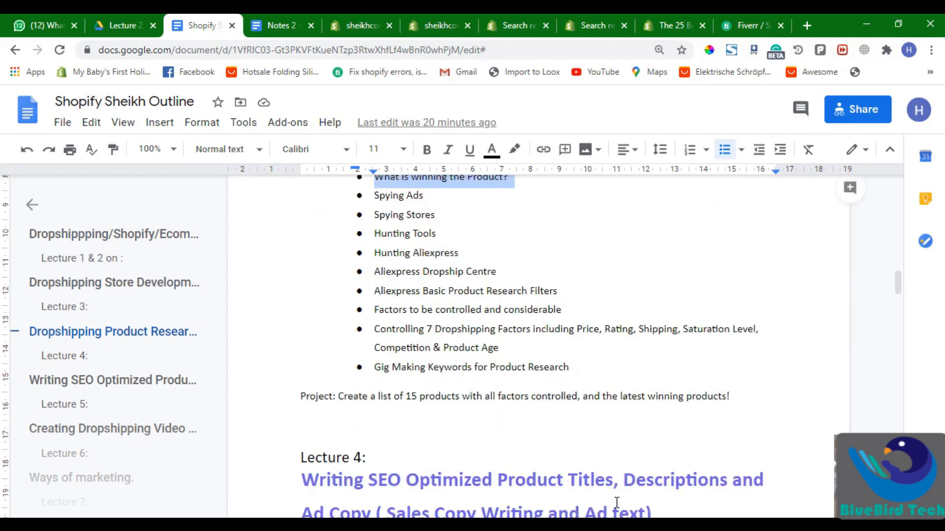